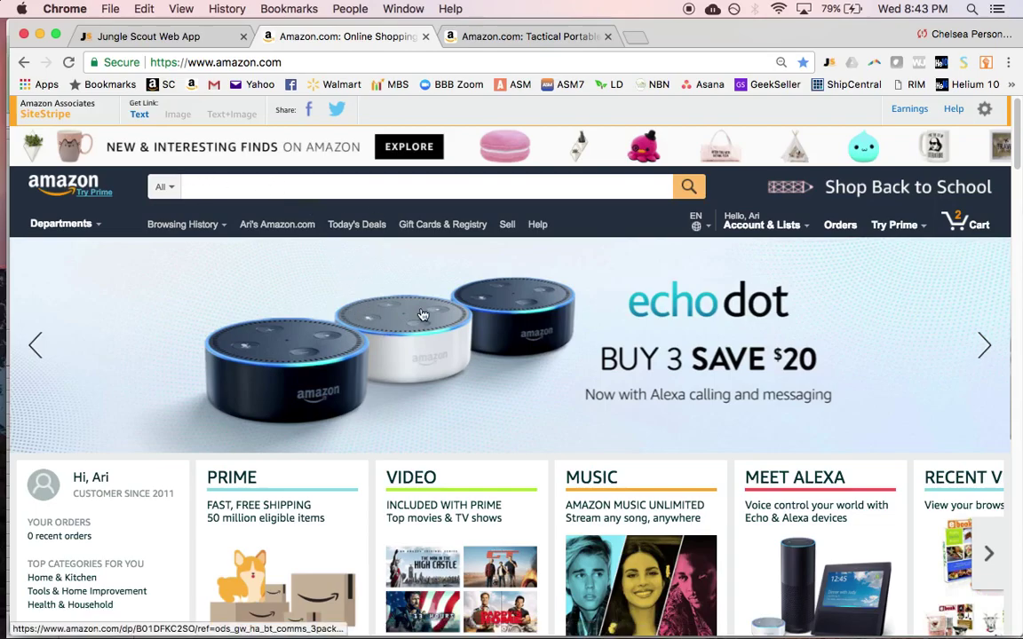
Look over the available search departments and the suggested top categories on the Amazon home page
{"action": "left_click", "coordinate": [163, 187]}
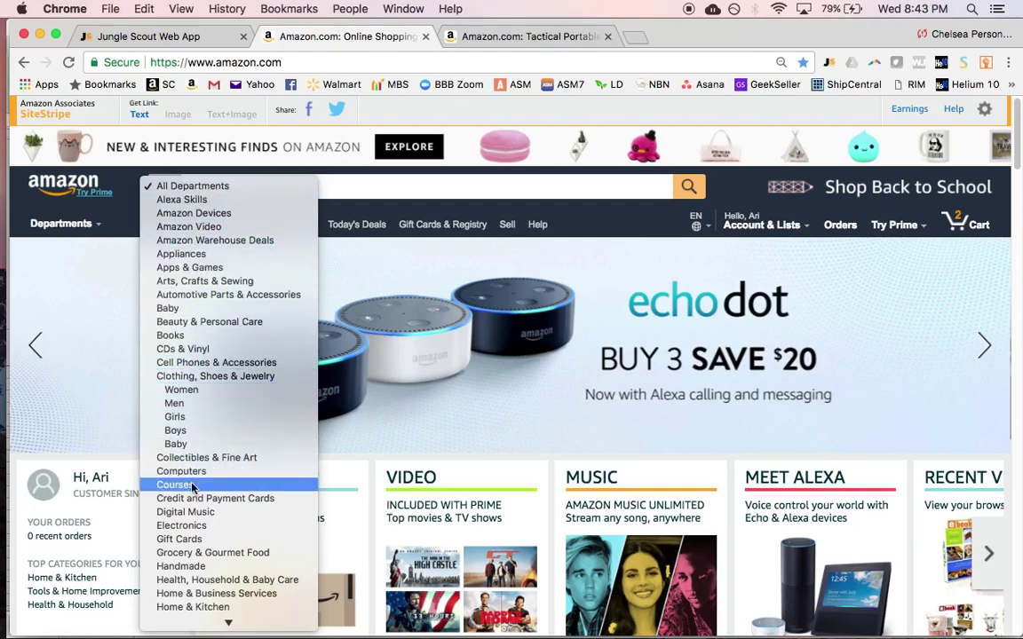
{"action": "scroll", "coordinate": [207, 553], "scroll_direction": "down", "scroll_amount": 2}
{"action": "scroll", "coordinate": [207, 552], "scroll_direction": "down", "scroll_amount": 3}
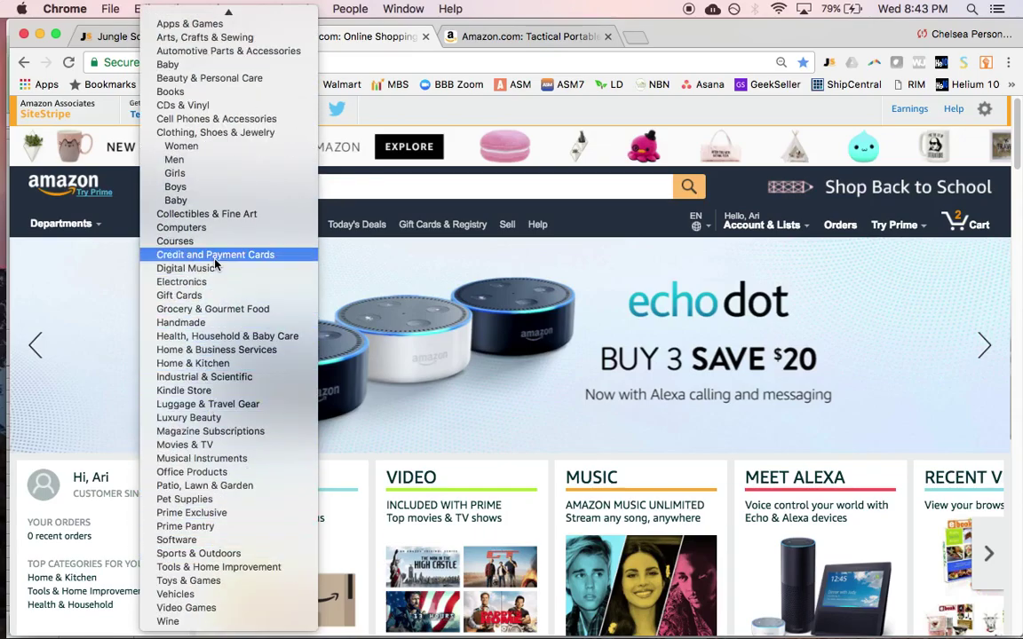
{"action": "scroll", "coordinate": [222, 351], "scroll_direction": "up", "scroll_amount": 2}
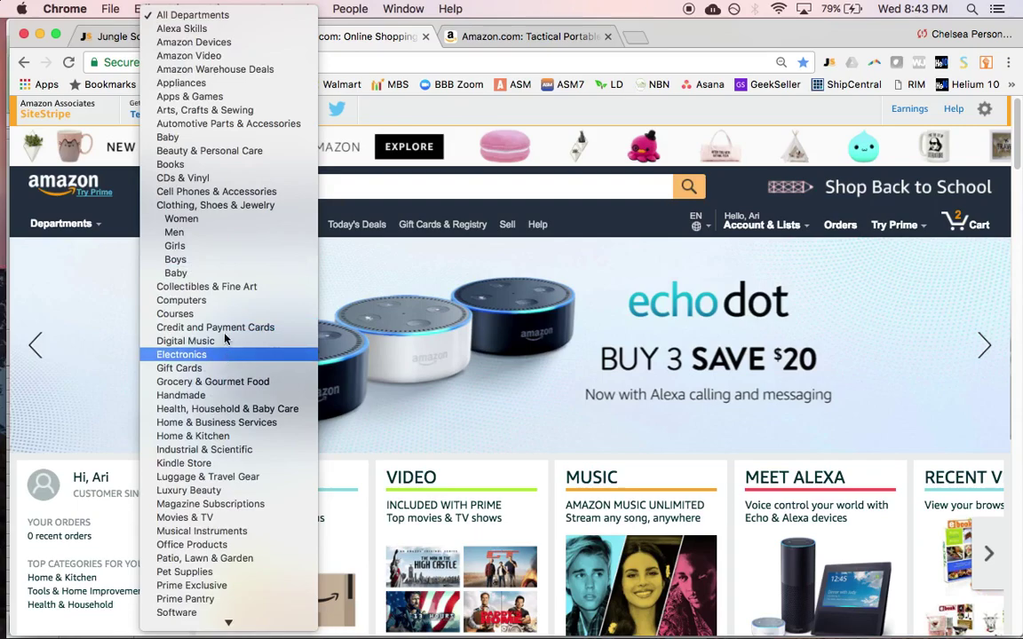
{"action": "left_click", "coordinate": [373, 92]}
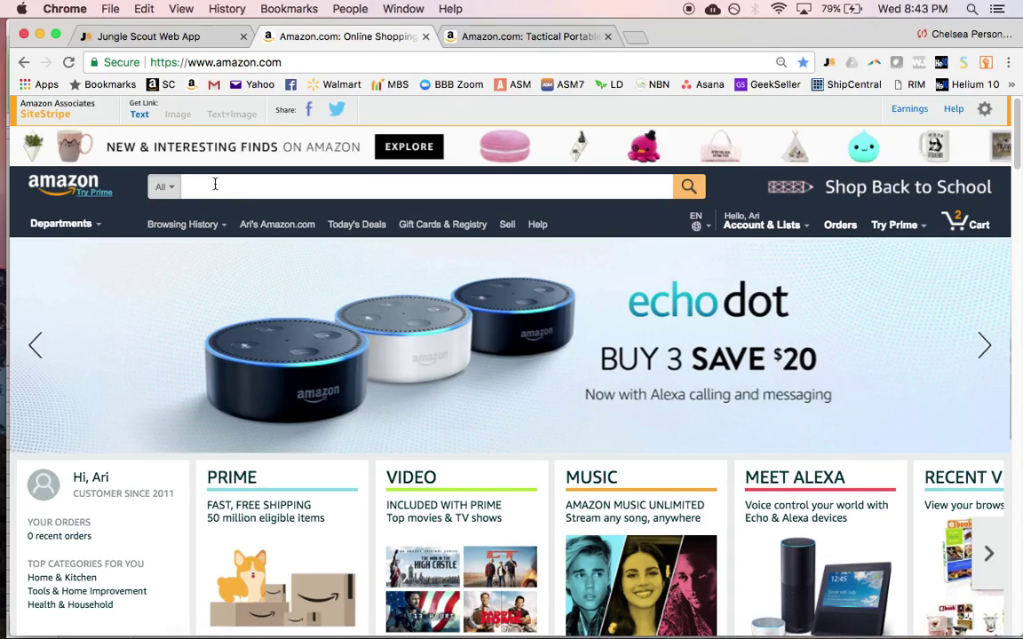
{"action": "scroll", "coordinate": [161, 377], "scroll_direction": "down", "scroll_amount": 5}
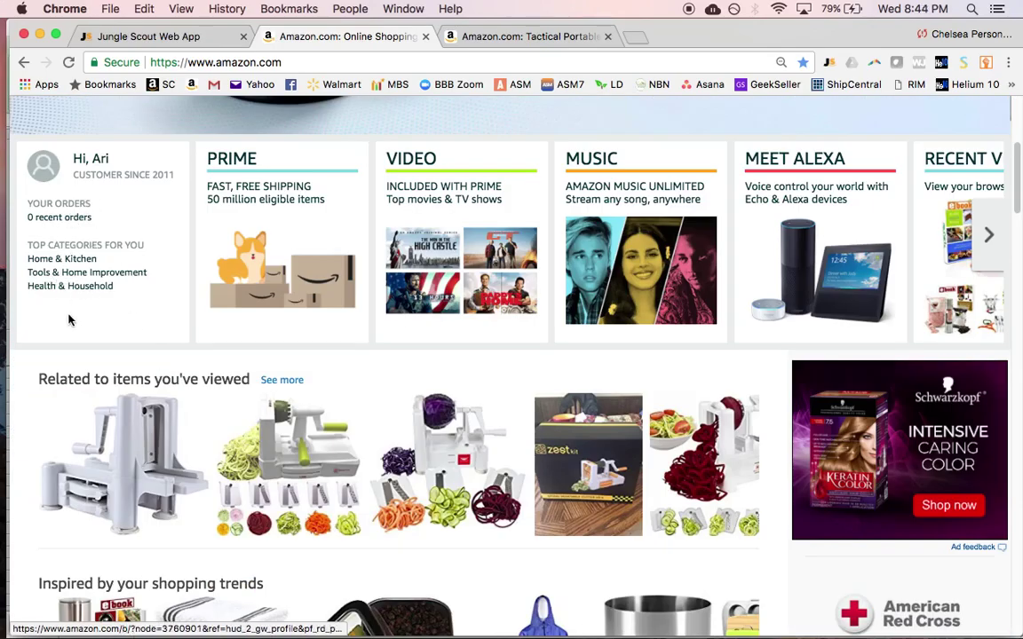
{"action": "scroll", "coordinate": [133, 273], "scroll_direction": "up", "scroll_amount": 5}
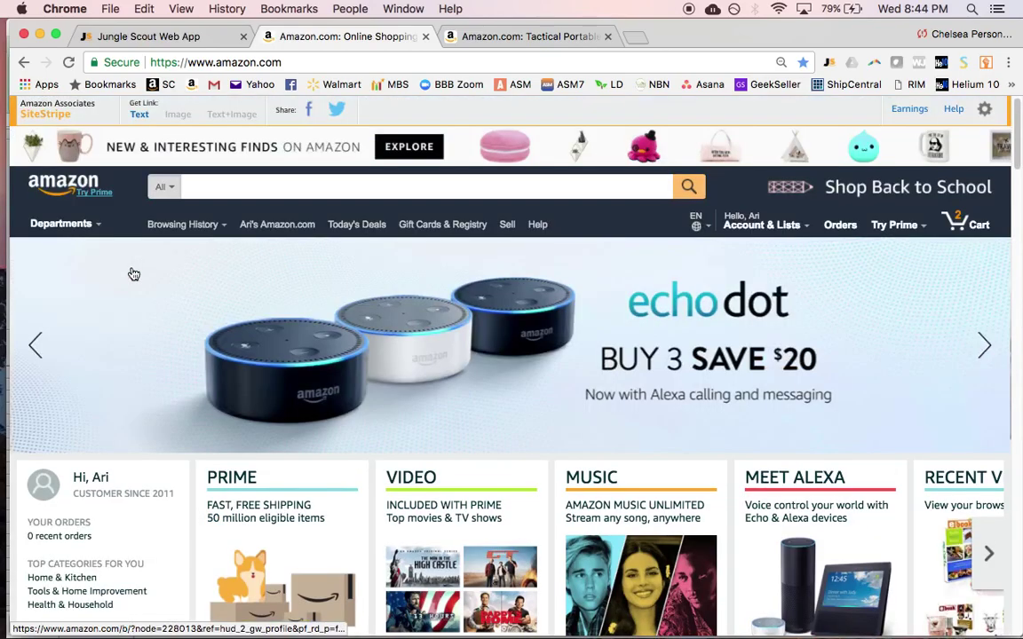
Restrict the Amazon search to the Sports & Outdoors department
{"action": "left_click", "coordinate": [164, 186]}
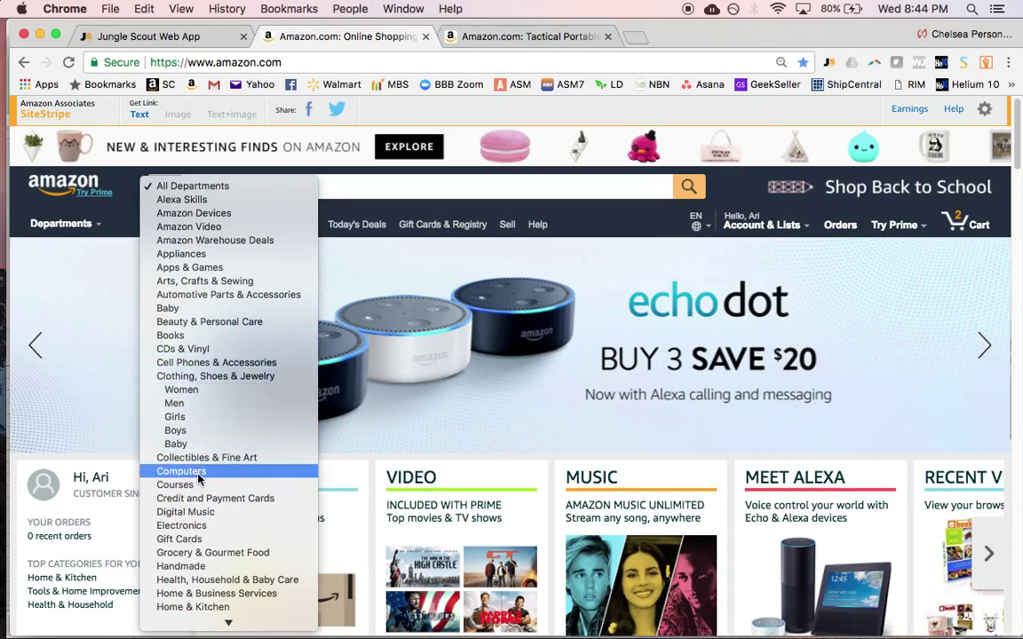
{"action": "scroll", "coordinate": [200, 484], "scroll_direction": "down", "scroll_amount": 2}
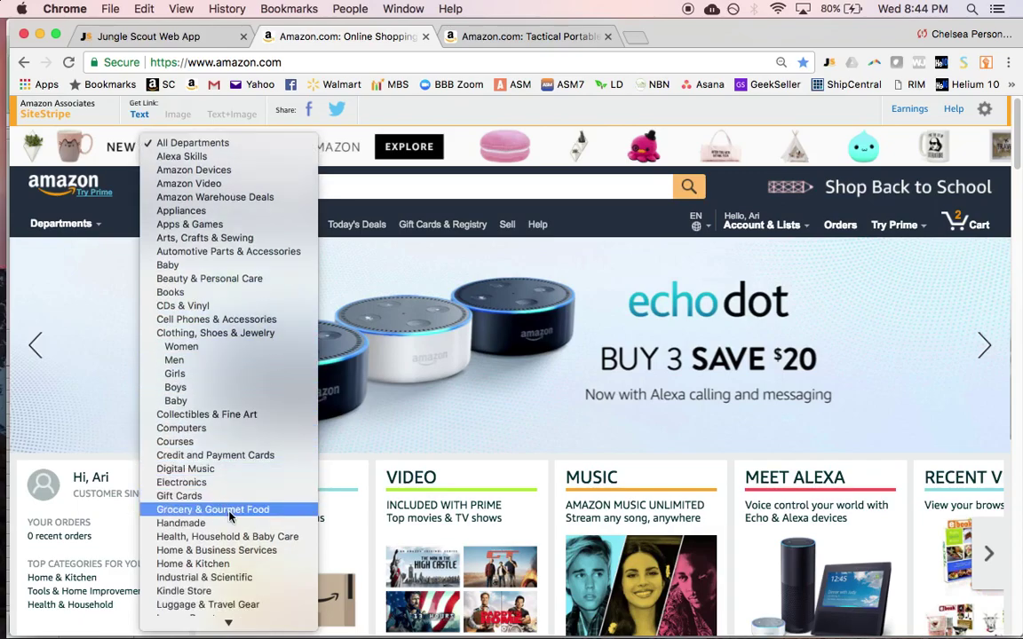
{"action": "scroll", "coordinate": [238, 498], "scroll_direction": "down", "scroll_amount": 1}
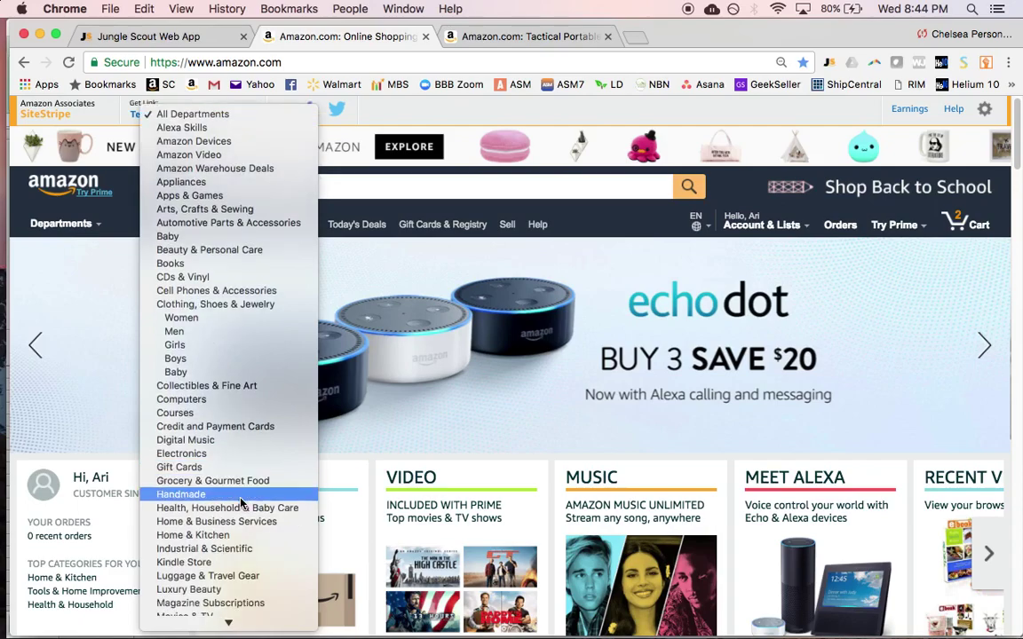
{"action": "scroll", "coordinate": [256, 486], "scroll_direction": "down", "scroll_amount": 1}
{"action": "scroll", "coordinate": [256, 481], "scroll_direction": "down", "scroll_amount": 2}
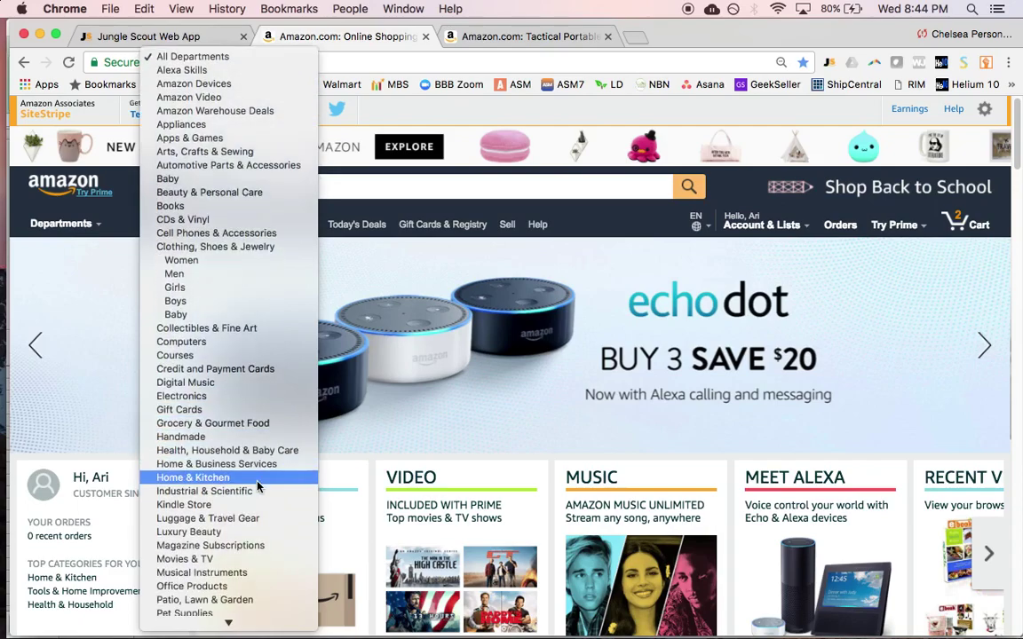
{"action": "scroll", "coordinate": [252, 478], "scroll_direction": "down", "scroll_amount": 2}
{"action": "scroll", "coordinate": [250, 477], "scroll_direction": "down", "scroll_amount": 2}
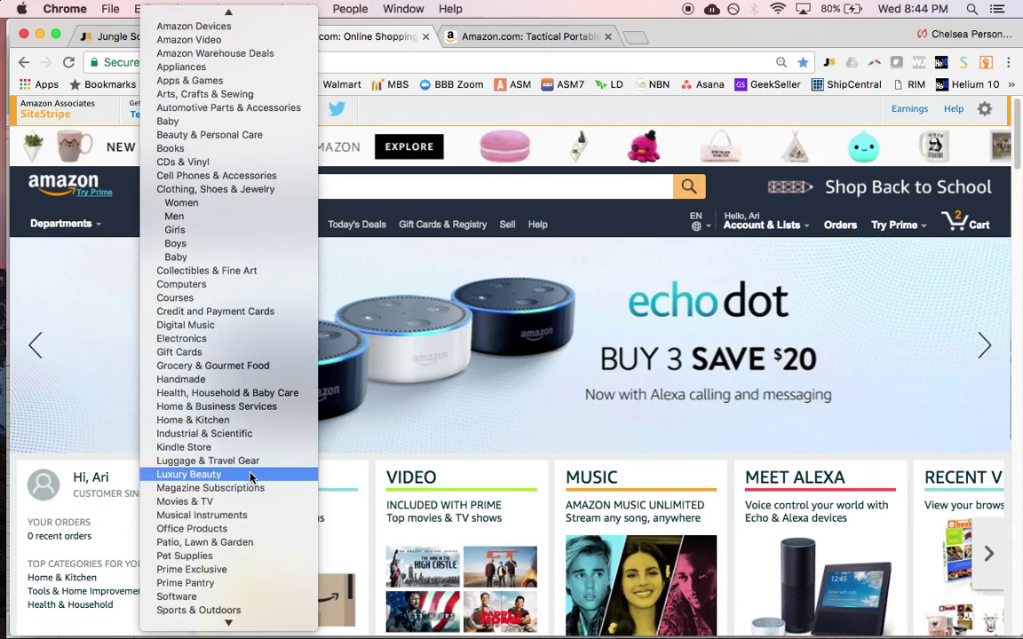
{"action": "scroll", "coordinate": [250, 477], "scroll_direction": "down", "scroll_amount": 4}
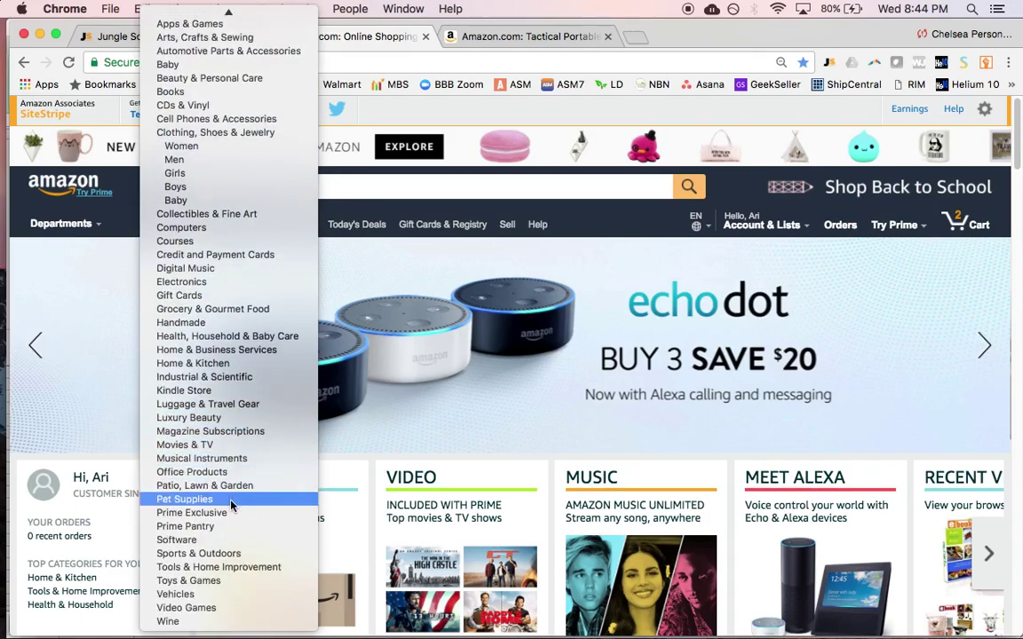
{"action": "left_click", "coordinate": [229, 555]}
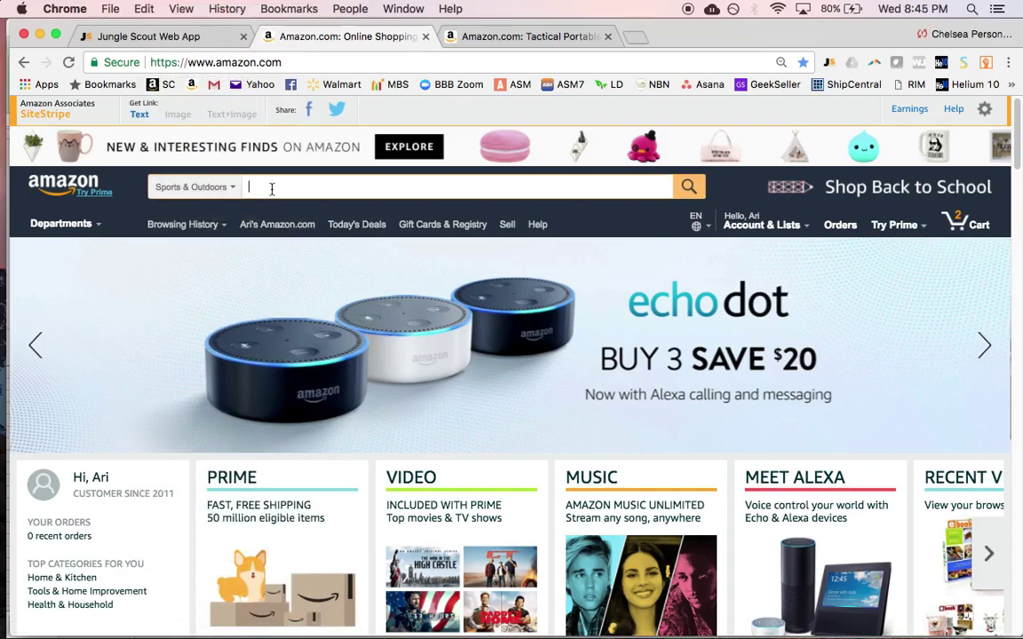
Search the Sports & Outdoors department for the negative nonsense keyword "-flkfsj23"
{"action": "type", "text": "t"}
{"action": "type", "text": "flkfs"}
{"action": "type", "text": "j23"}
{"action": "key", "text": "Return"}
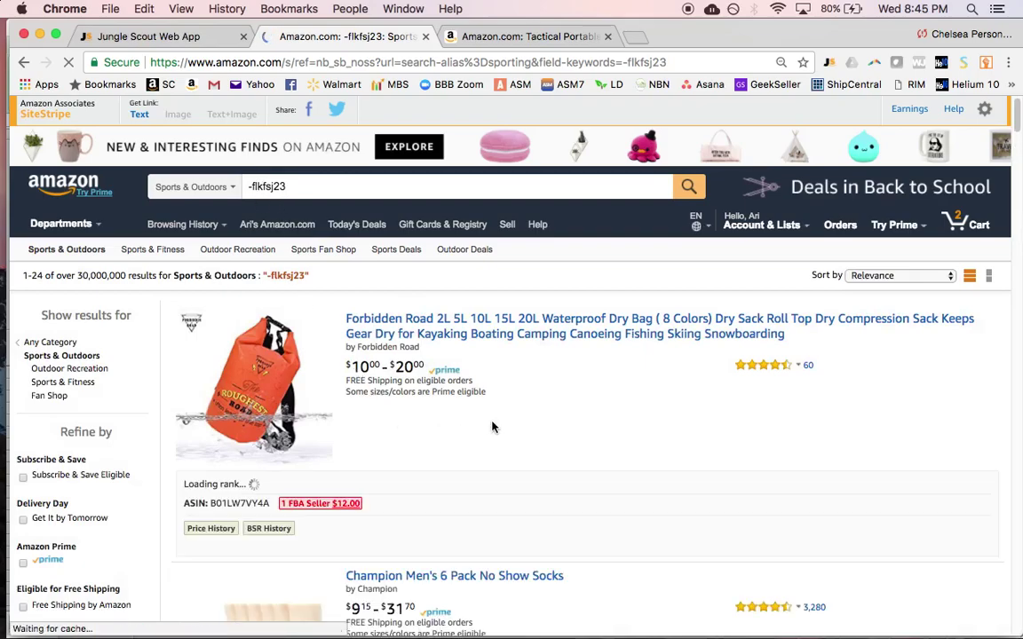
Filter the Sports & Outdoors search results to products priced $25 to $50
{"action": "scroll", "coordinate": [497, 404], "scroll_direction": "down", "scroll_amount": 5}
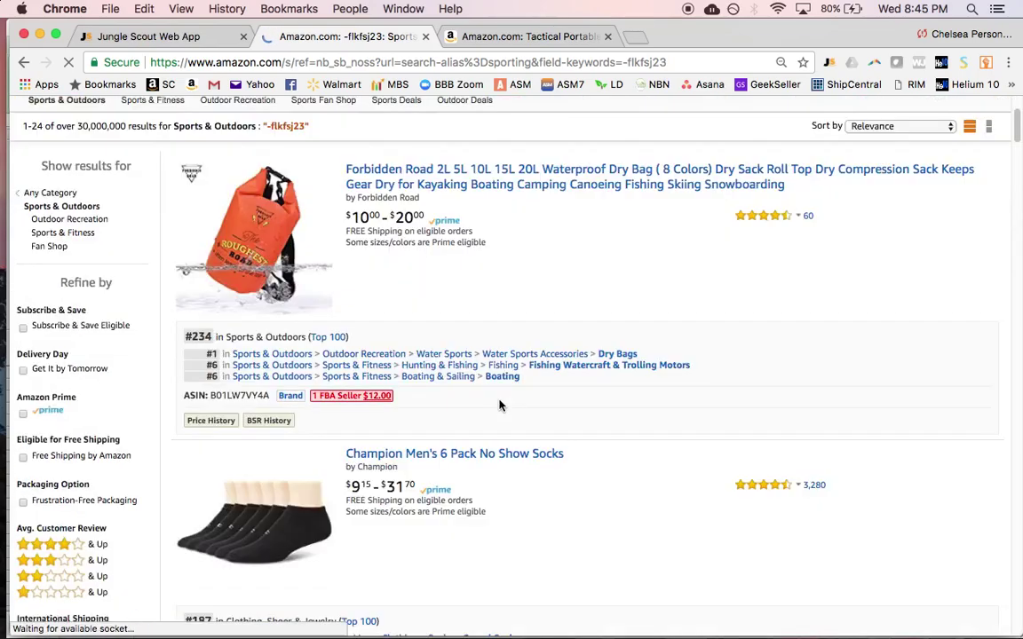
{"action": "scroll", "coordinate": [499, 404], "scroll_direction": "down", "scroll_amount": 8}
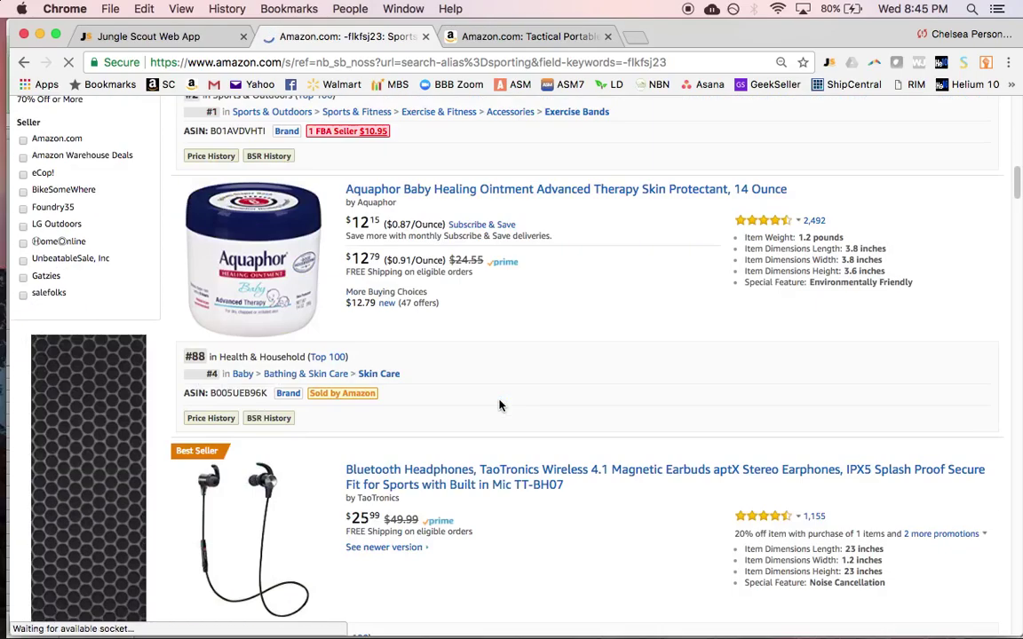
{"action": "scroll", "coordinate": [499, 406], "scroll_direction": "up", "scroll_amount": 15}
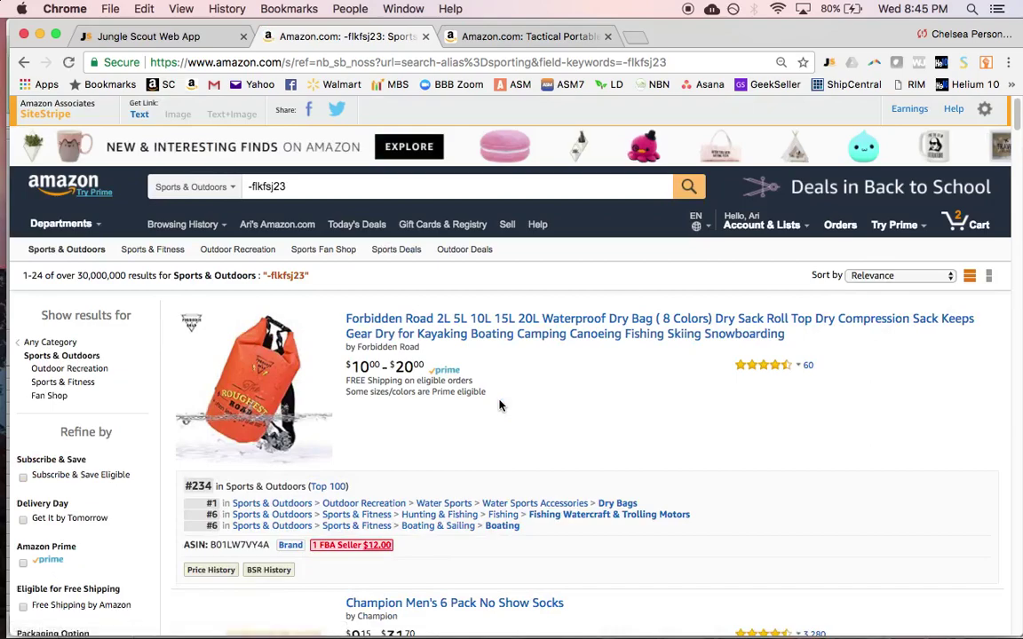
{"action": "scroll", "coordinate": [493, 453], "scroll_direction": "down", "scroll_amount": 2}
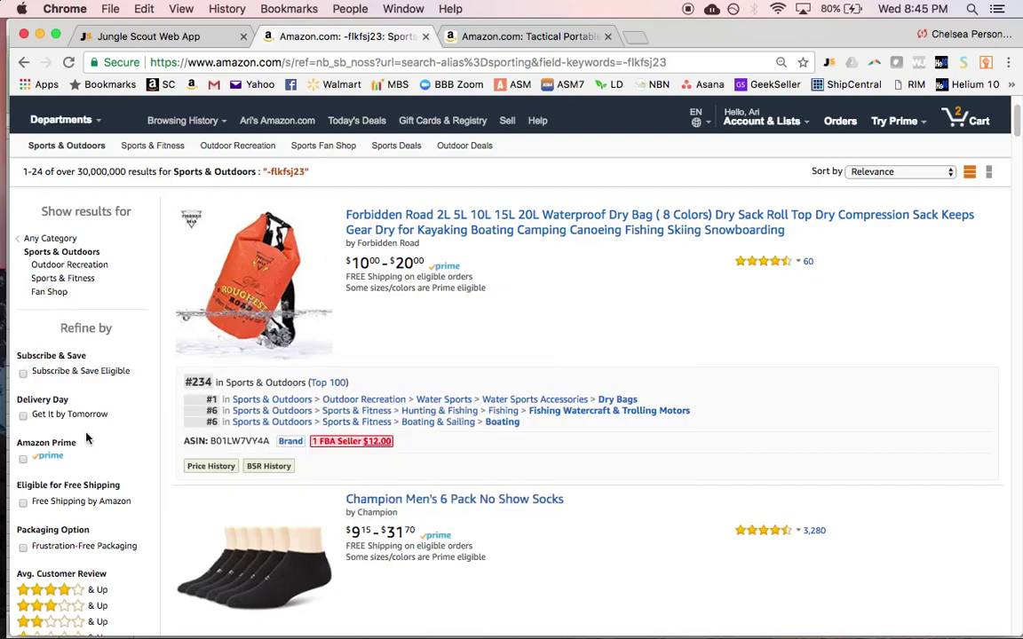
{"action": "scroll", "coordinate": [147, 346], "scroll_direction": "down", "scroll_amount": 6}
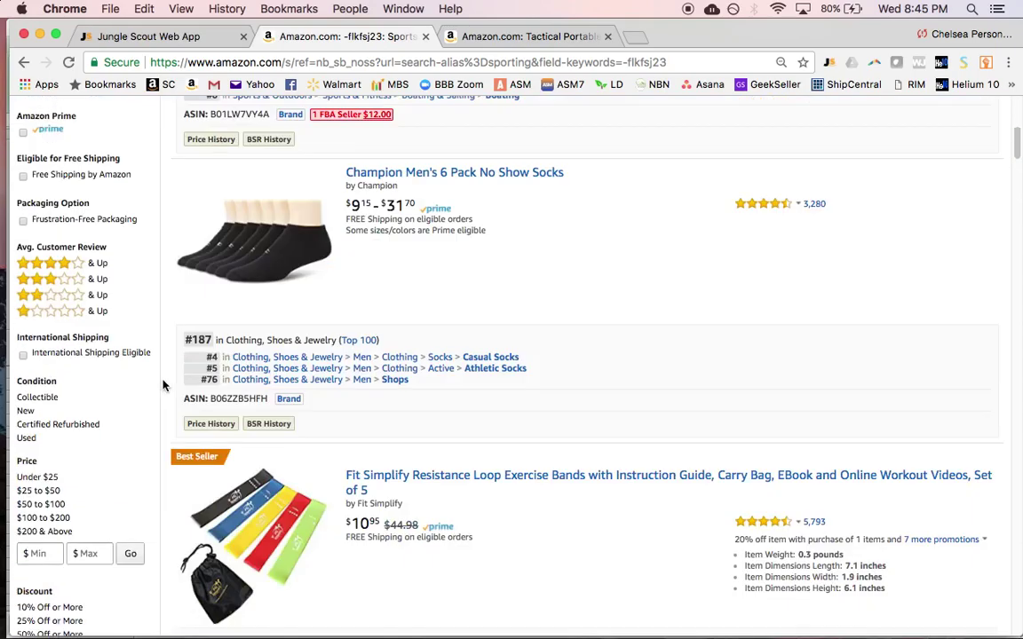
{"action": "left_click", "coordinate": [37, 492]}
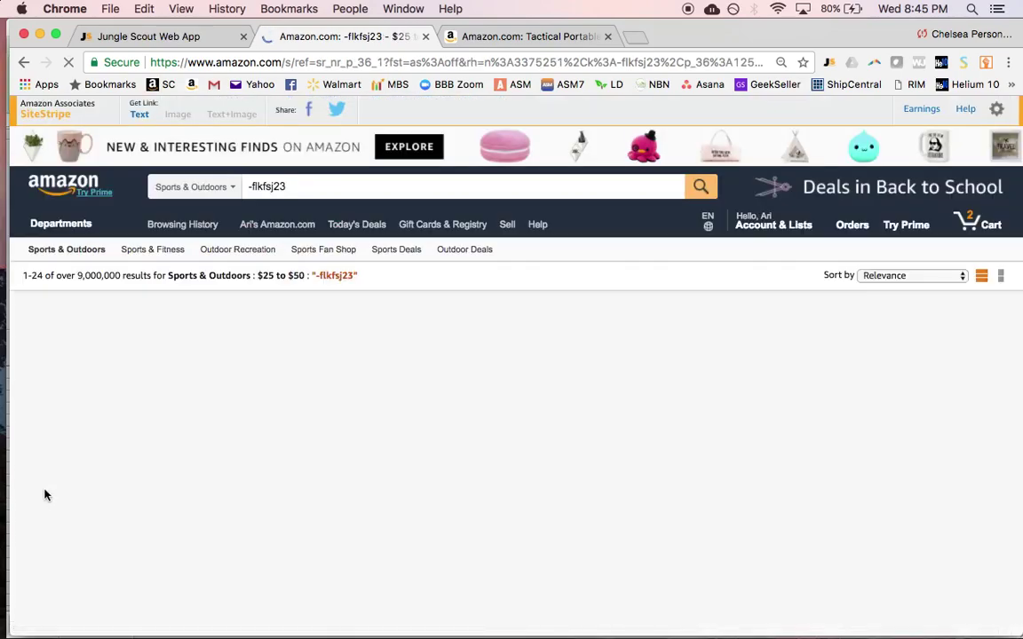
Examine the filtered products, comparing their best-seller ranks, categories, prices, sellers and review counts
{"action": "scroll", "coordinate": [80, 402], "scroll_direction": "down", "scroll_amount": 10}
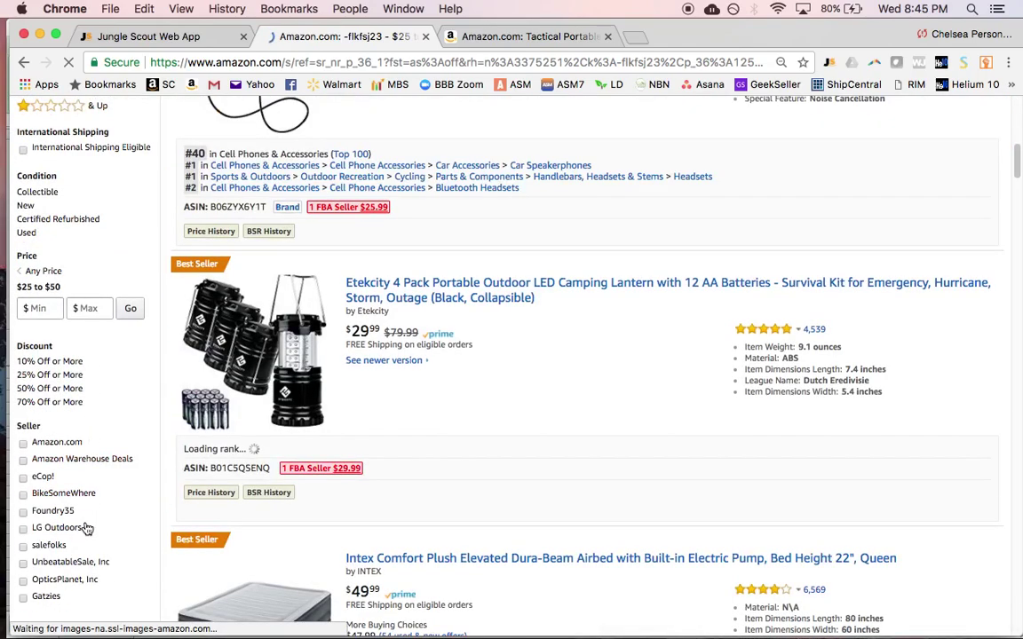
{"action": "scroll", "coordinate": [302, 331], "scroll_direction": "up", "scroll_amount": 6}
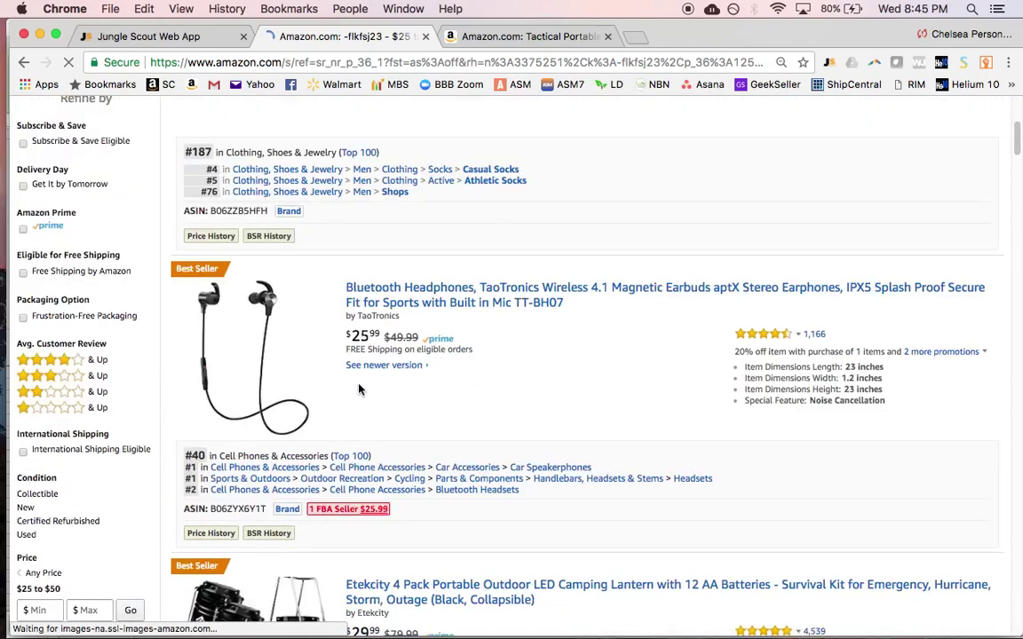
{"action": "scroll", "coordinate": [359, 388], "scroll_direction": "down", "scroll_amount": 3}
{"action": "scroll", "coordinate": [359, 388], "scroll_direction": "up", "scroll_amount": 6}
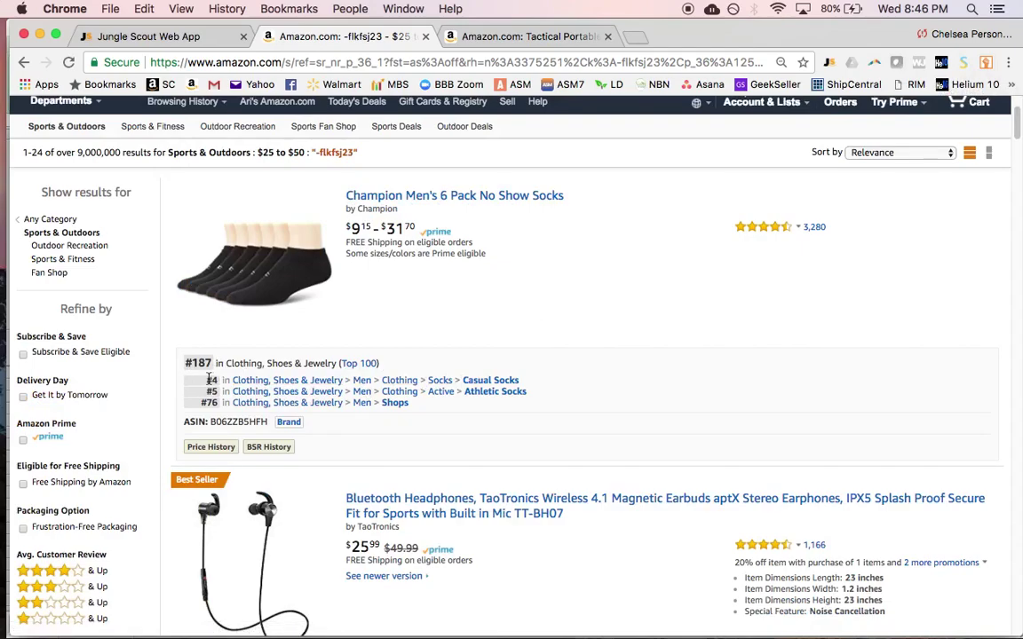
{"action": "mouse_move", "coordinate": [190, 342]}
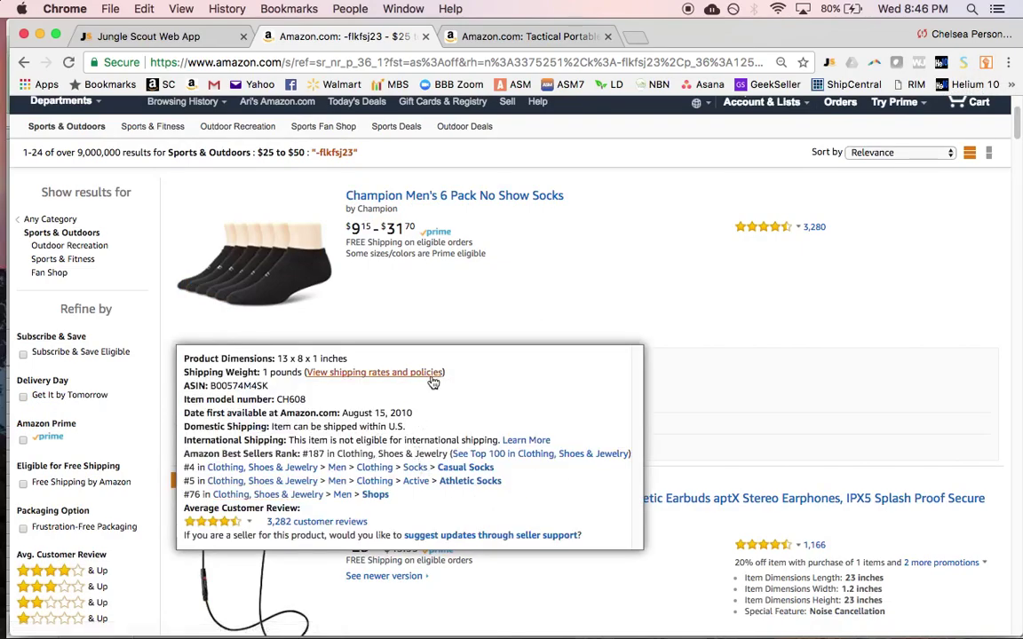
{"action": "scroll", "coordinate": [421, 377], "scroll_direction": "down", "scroll_amount": 15}
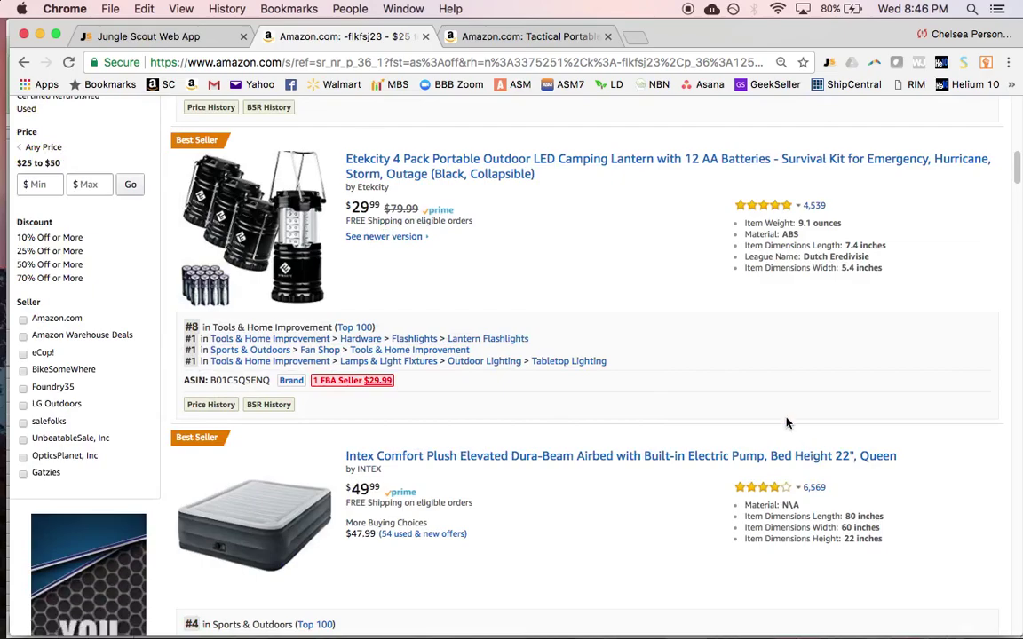
{"action": "scroll", "coordinate": [470, 349], "scroll_direction": "down", "scroll_amount": 3}
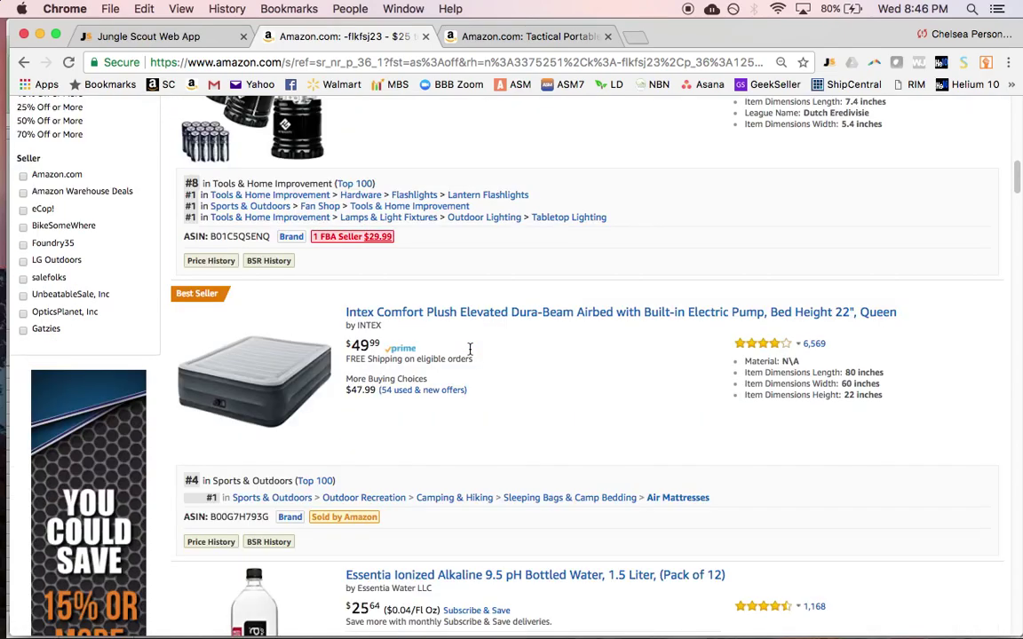
{"action": "scroll", "coordinate": [470, 349], "scroll_direction": "down", "scroll_amount": 2}
{"action": "scroll", "coordinate": [469, 349], "scroll_direction": "down", "scroll_amount": 12}
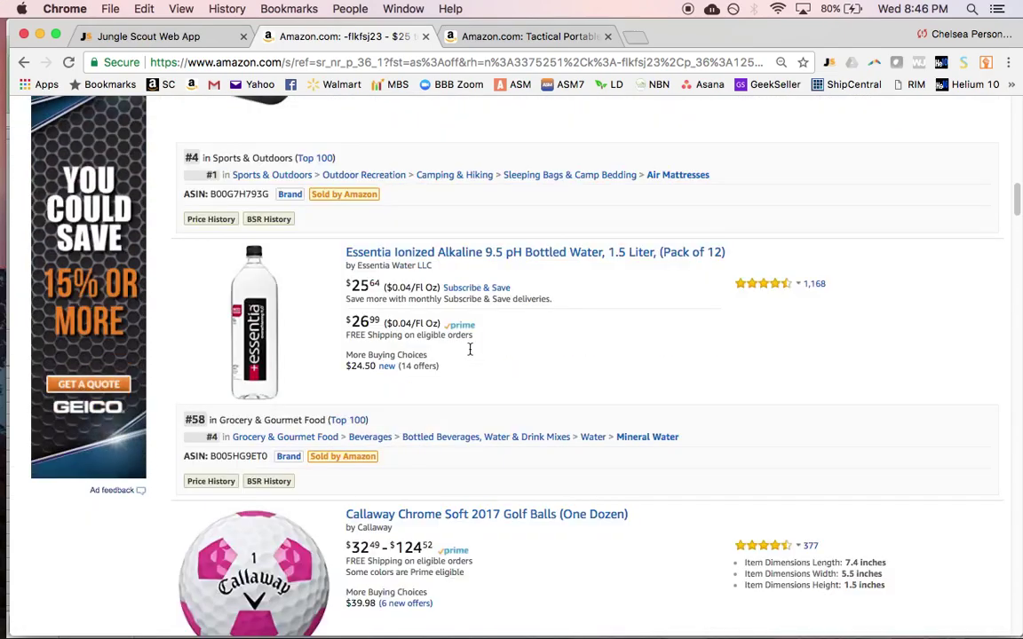
{"action": "scroll", "coordinate": [470, 349], "scroll_direction": "up", "scroll_amount": 20}
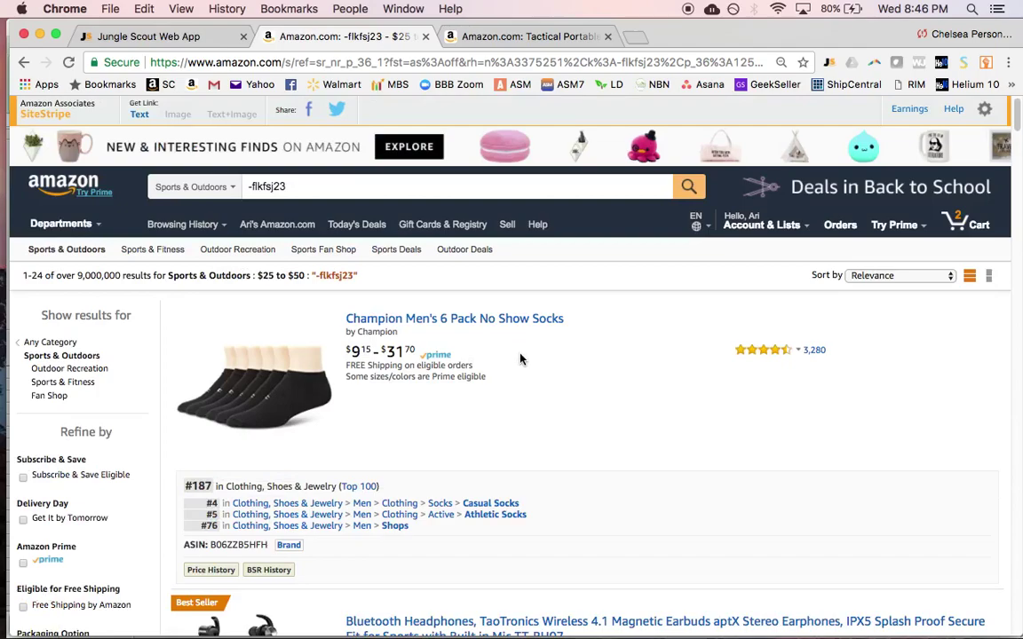
Switch to the Jungle Scout web app and look over the overview page of its Chrome extension
{"action": "left_click", "coordinate": [133, 37]}
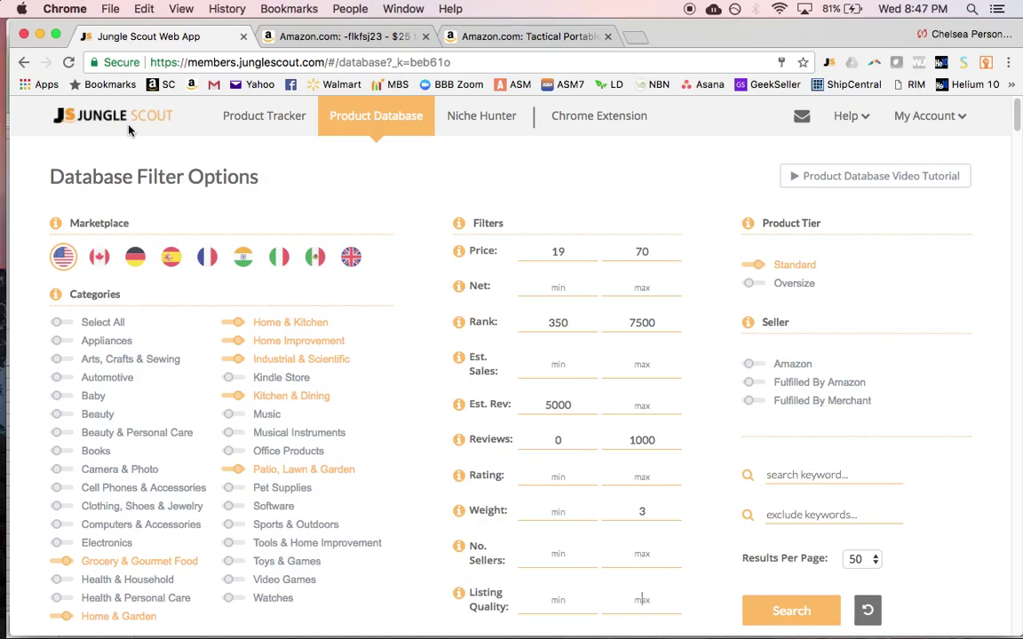
{"action": "left_click", "coordinate": [609, 119]}
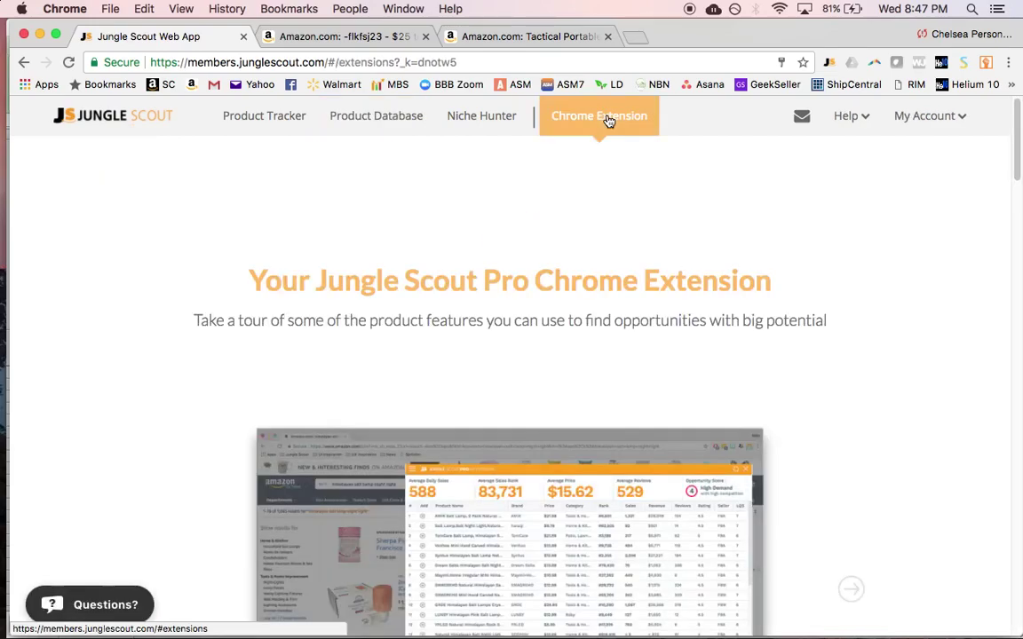
{"action": "scroll", "coordinate": [574, 382], "scroll_direction": "down", "scroll_amount": 3}
{"action": "scroll", "coordinate": [574, 382], "scroll_direction": "down", "scroll_amount": 5}
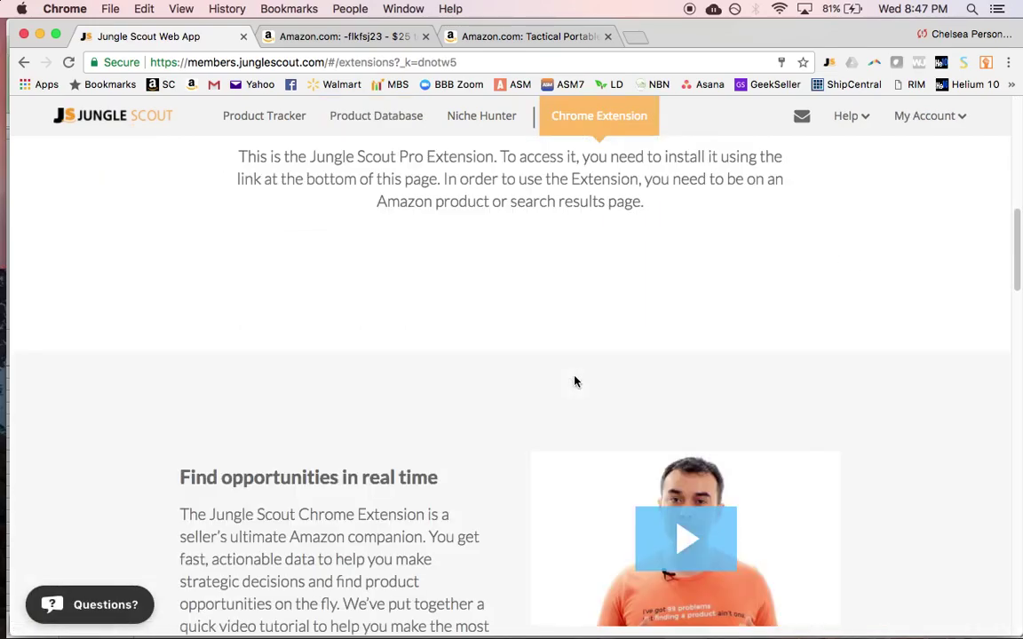
{"action": "scroll", "coordinate": [576, 382], "scroll_direction": "up", "scroll_amount": 6}
{"action": "scroll", "coordinate": [576, 382], "scroll_direction": "up", "scroll_amount": 3}
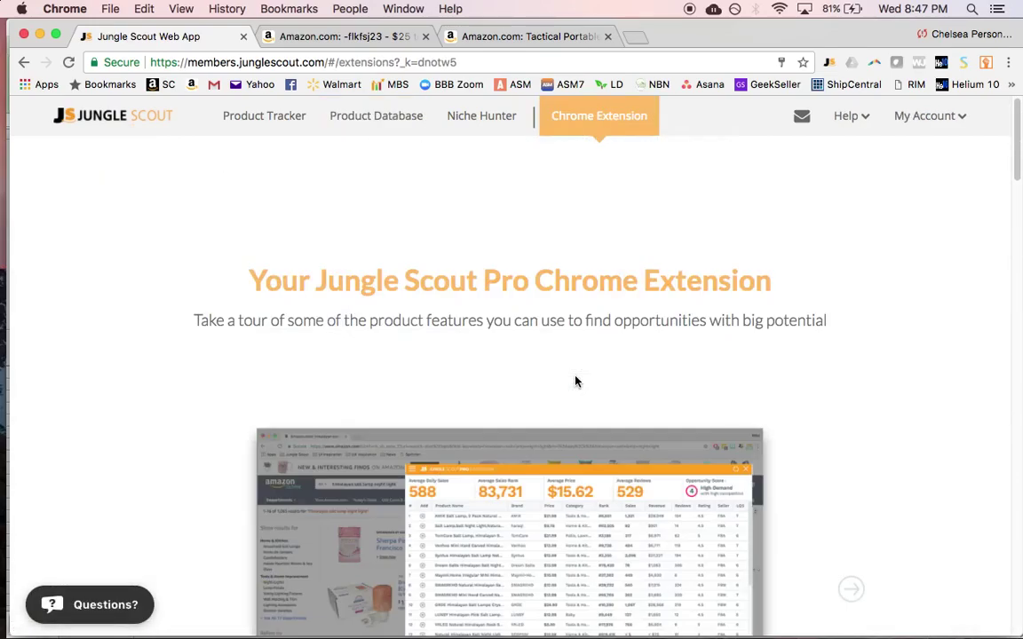
{"action": "scroll", "coordinate": [560, 200], "scroll_direction": "down", "scroll_amount": 10}
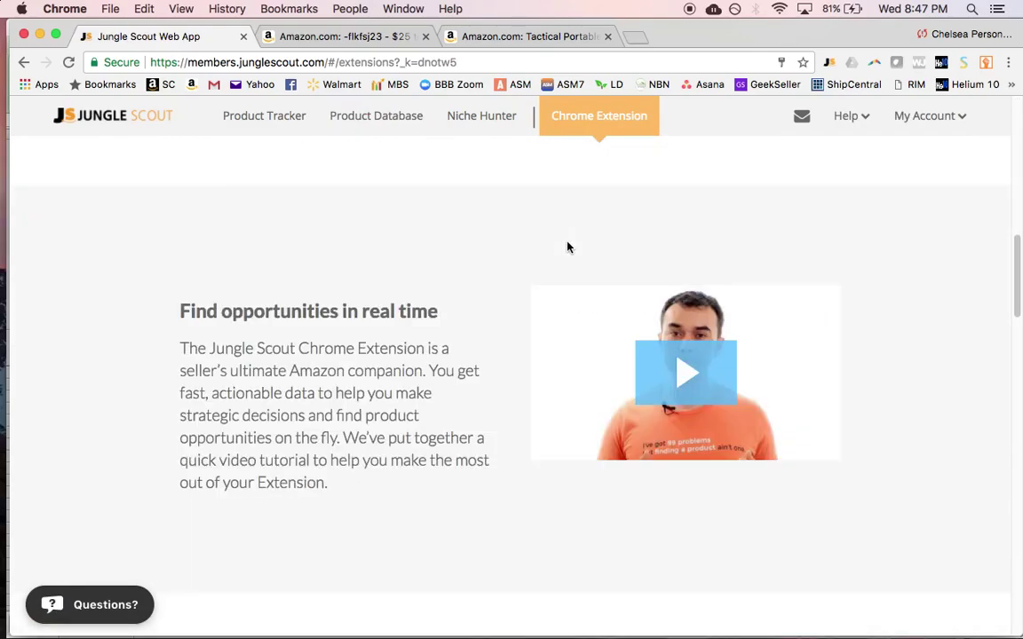
{"action": "scroll", "coordinate": [568, 247], "scroll_direction": "up", "scroll_amount": 10}
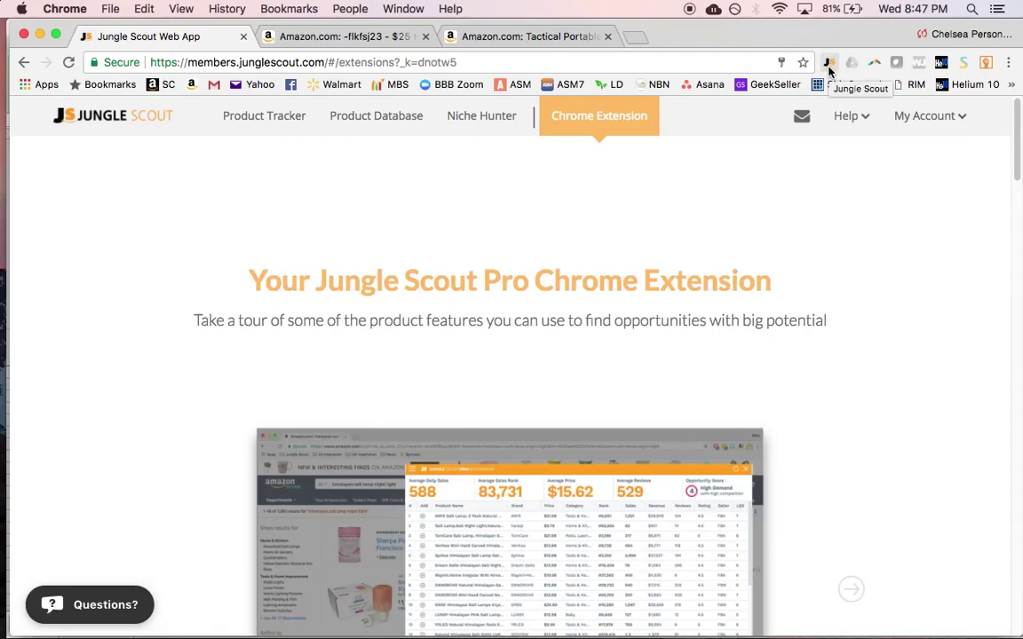
Return to the Product Database filter options in Jungle Scout
{"action": "left_click", "coordinate": [384, 131]}
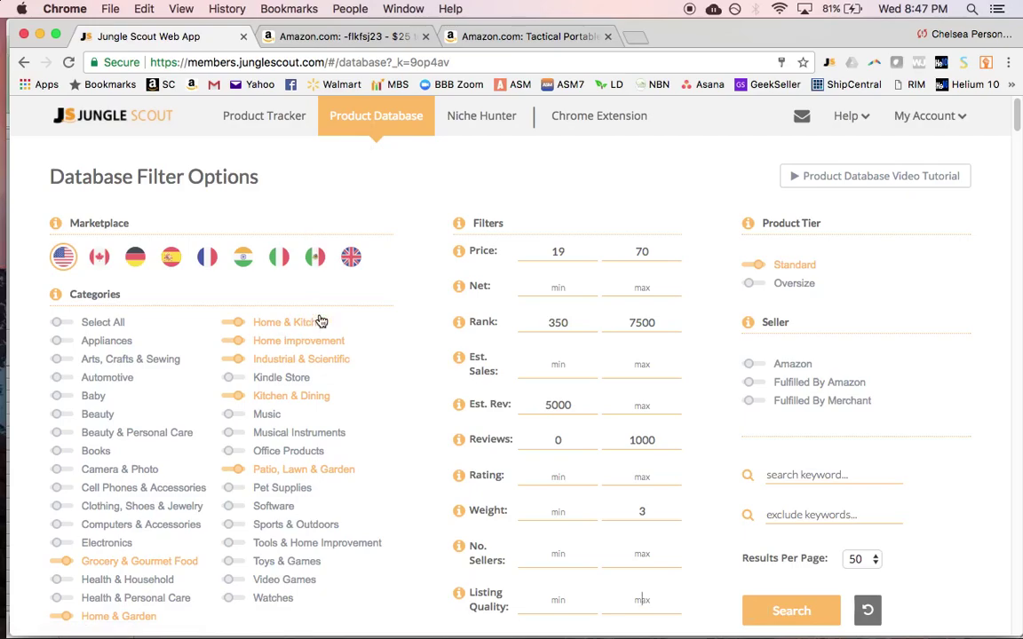
Look over the Amazon Sports & Outdoors results again, and return to the Jungle Scout Product Database filters
{"action": "left_click", "coordinate": [306, 35]}
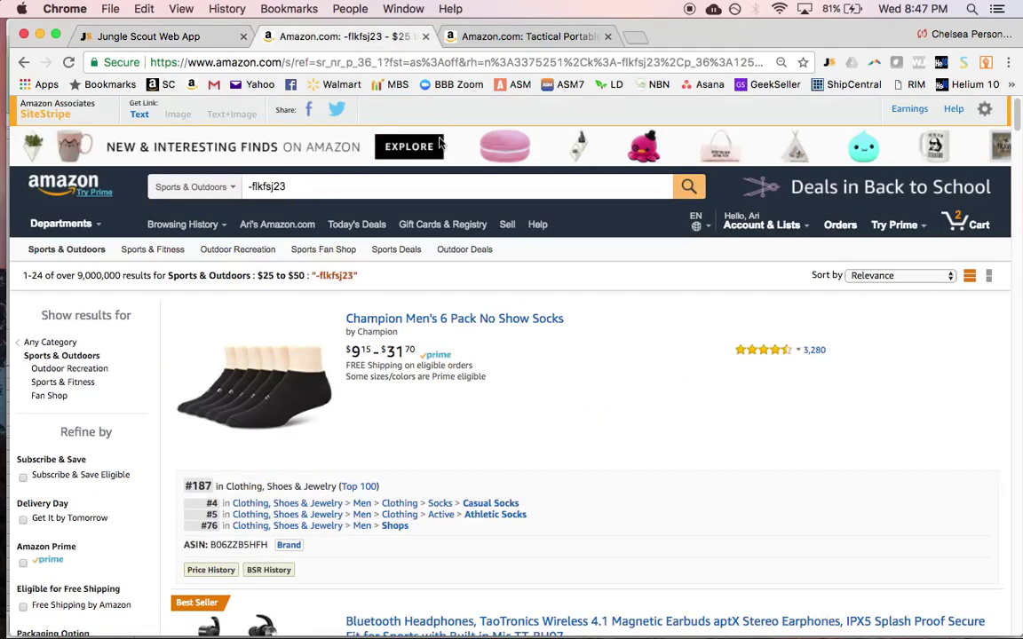
{"action": "scroll", "coordinate": [442, 362], "scroll_direction": "down", "scroll_amount": 15}
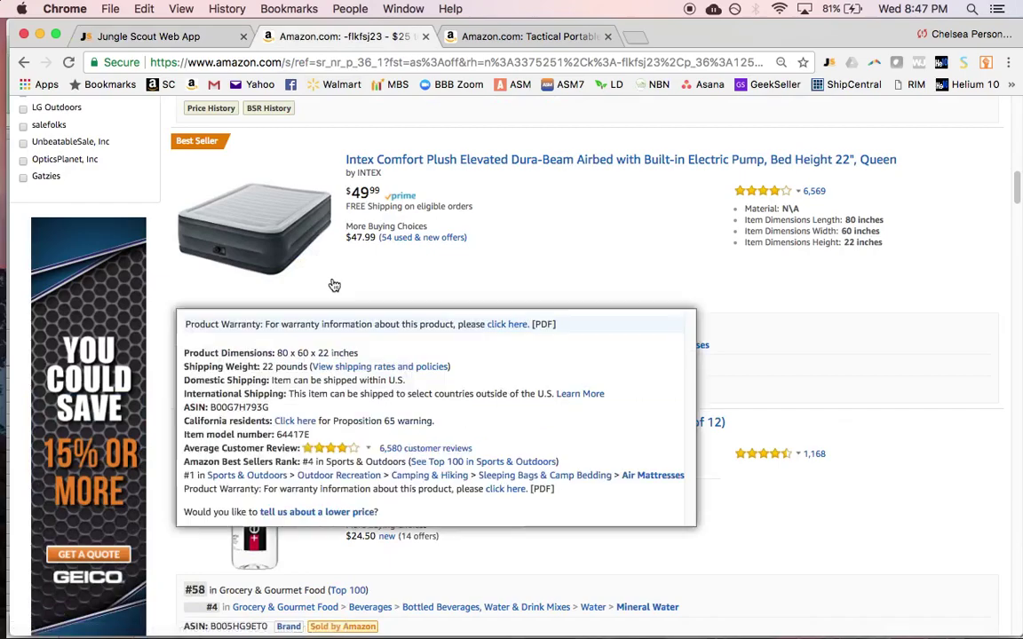
{"action": "scroll", "coordinate": [434, 274], "scroll_direction": "up", "scroll_amount": 15}
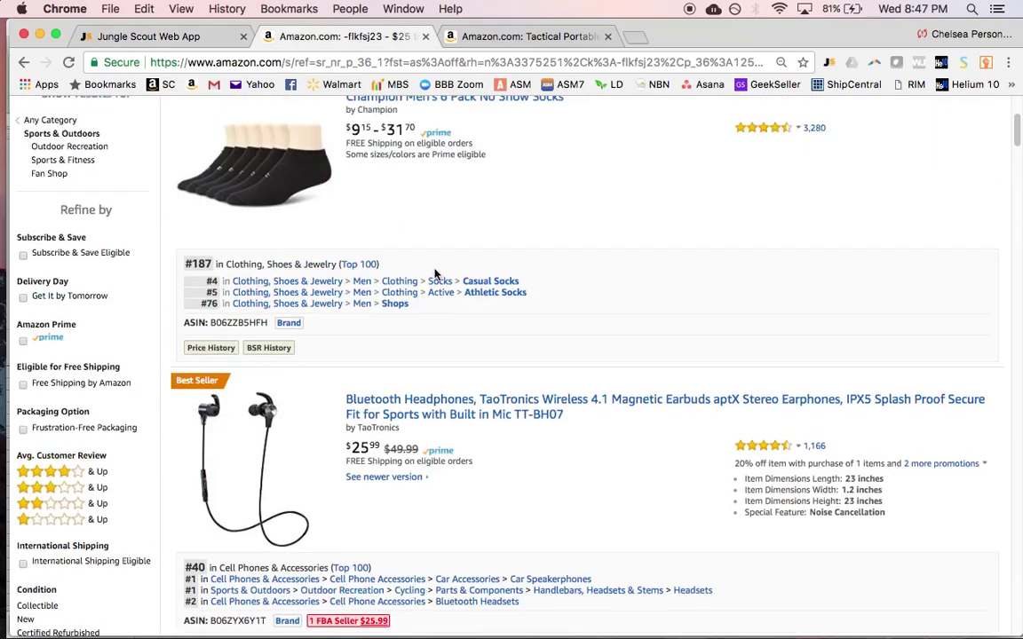
{"action": "left_click", "coordinate": [146, 36]}
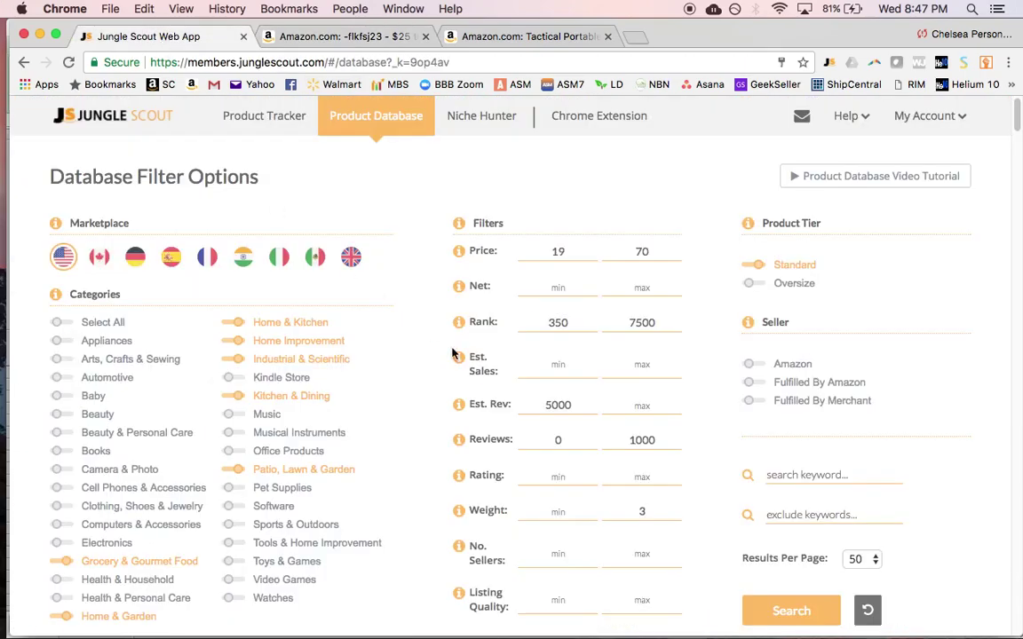
Deselect all seven chosen product categories and select only Sports & Outdoors
{"action": "scroll", "coordinate": [497, 276], "scroll_direction": "down", "scroll_amount": 1}
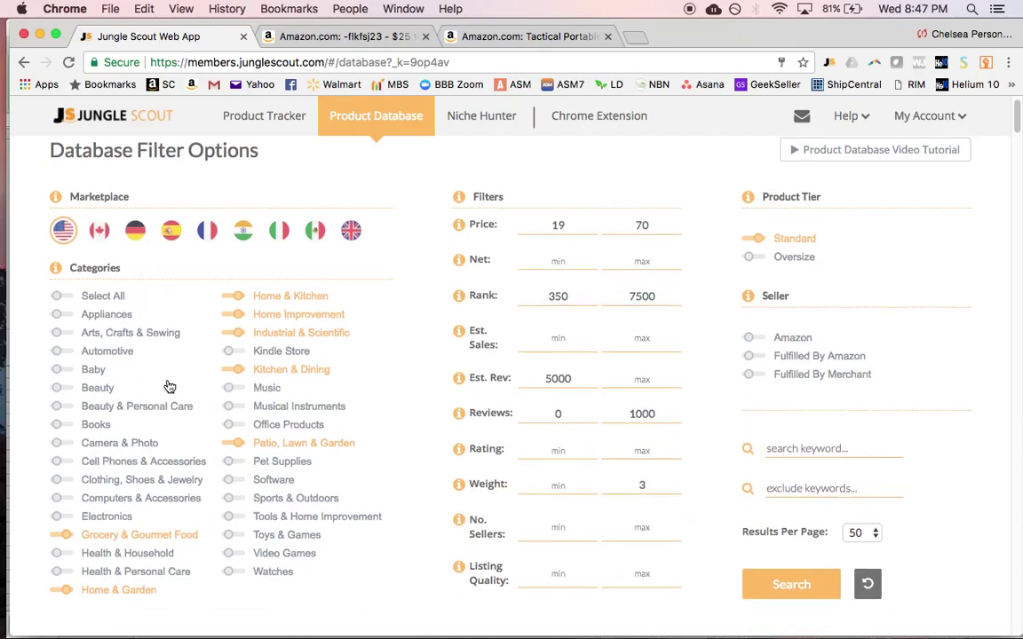
{"action": "scroll", "coordinate": [170, 387], "scroll_direction": "down", "scroll_amount": 1}
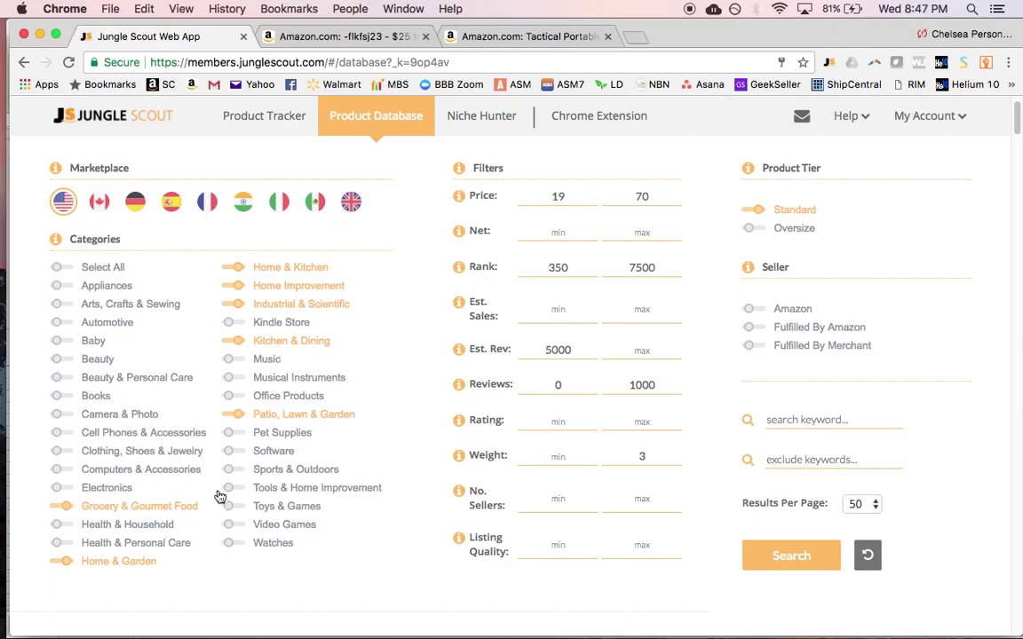
{"action": "left_click", "coordinate": [64, 506]}
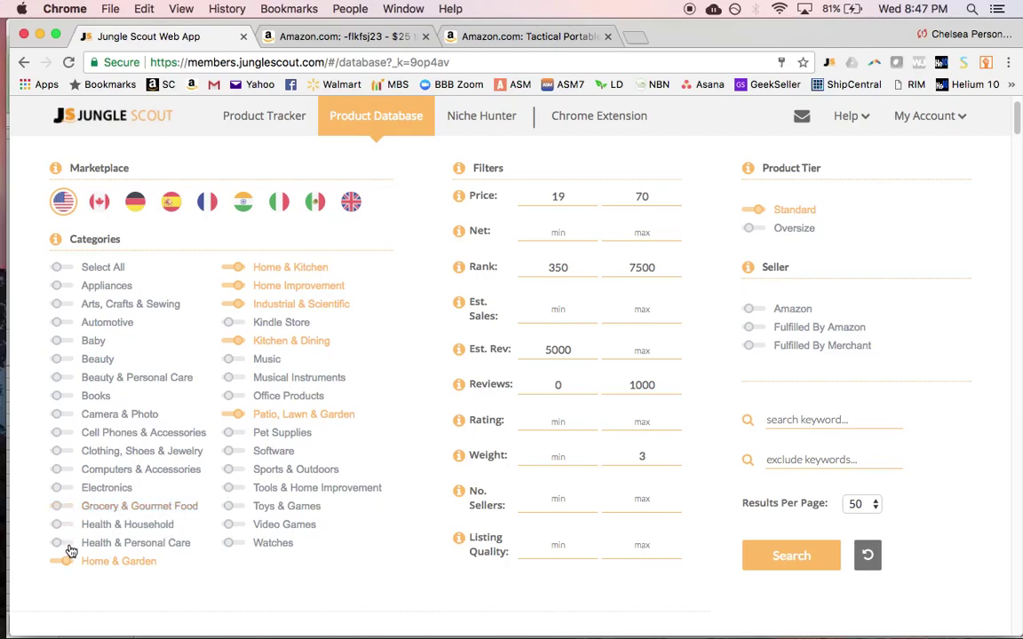
{"action": "left_click", "coordinate": [64, 561]}
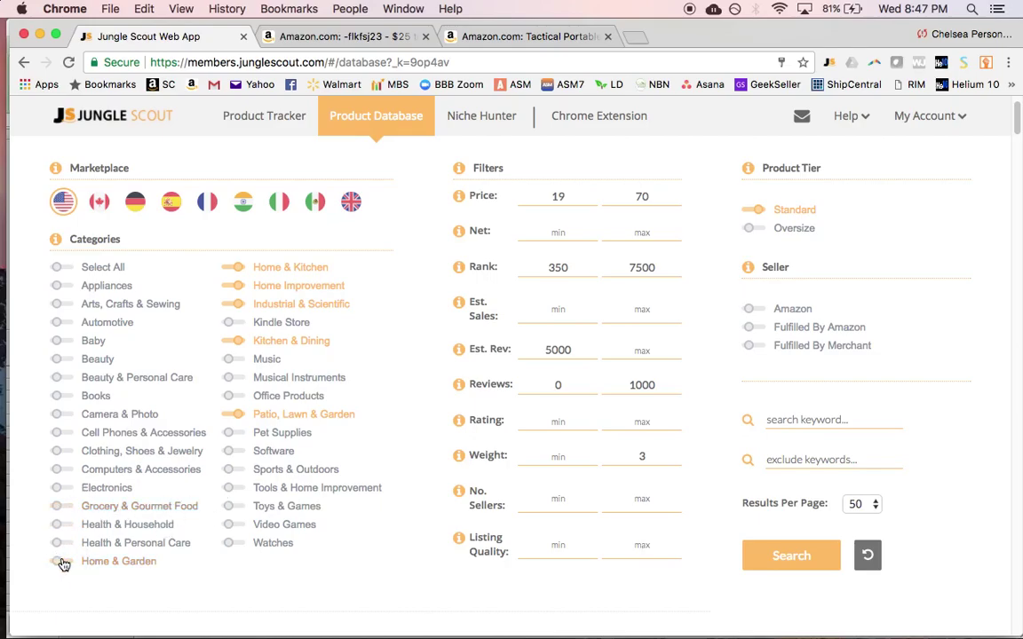
{"action": "left_click", "coordinate": [238, 267]}
{"action": "left_click", "coordinate": [238, 285]}
{"action": "left_click", "coordinate": [237, 304]}
{"action": "left_click", "coordinate": [238, 341]}
{"action": "left_click", "coordinate": [237, 414]}
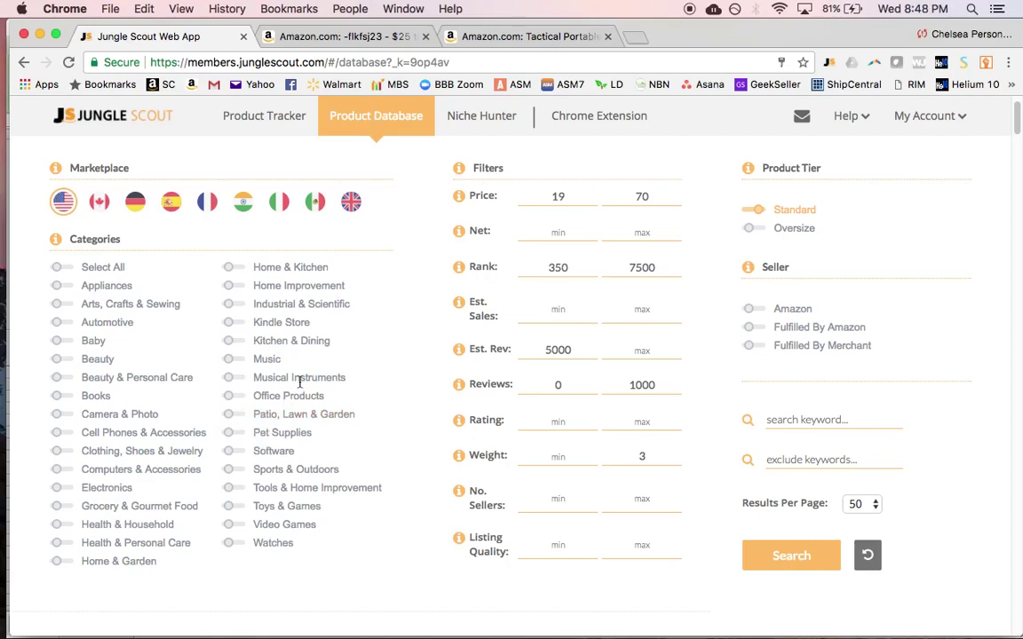
{"action": "left_click", "coordinate": [235, 470]}
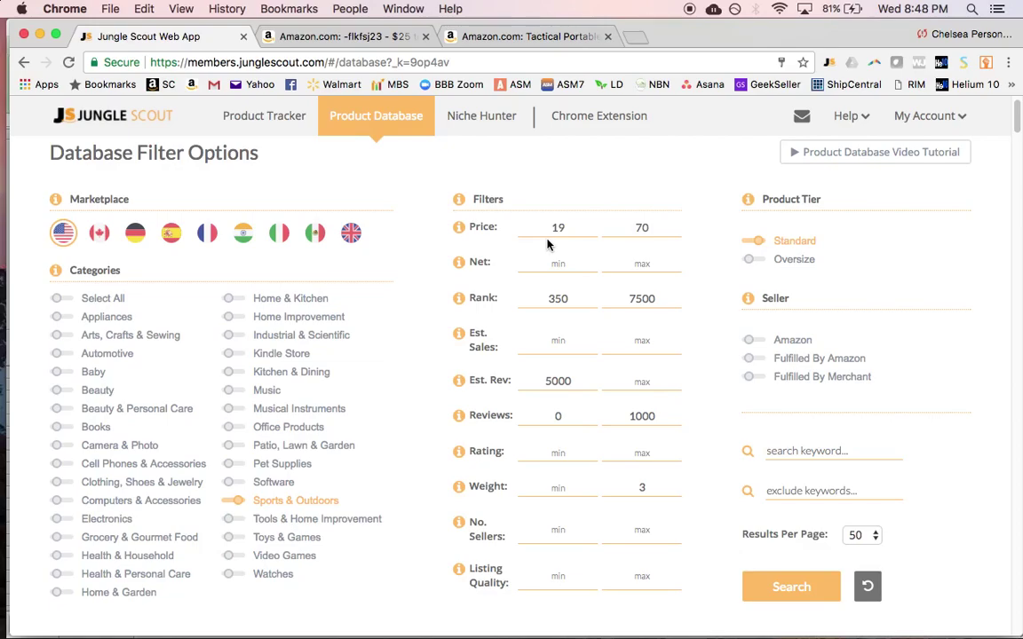
Set the minimum price filter to 25
{"action": "left_click", "coordinate": [573, 229]}
{"action": "key", "text": "BackSpace"}
{"action": "key", "text": "BackSpace"}
{"action": "type", "text": "25"}
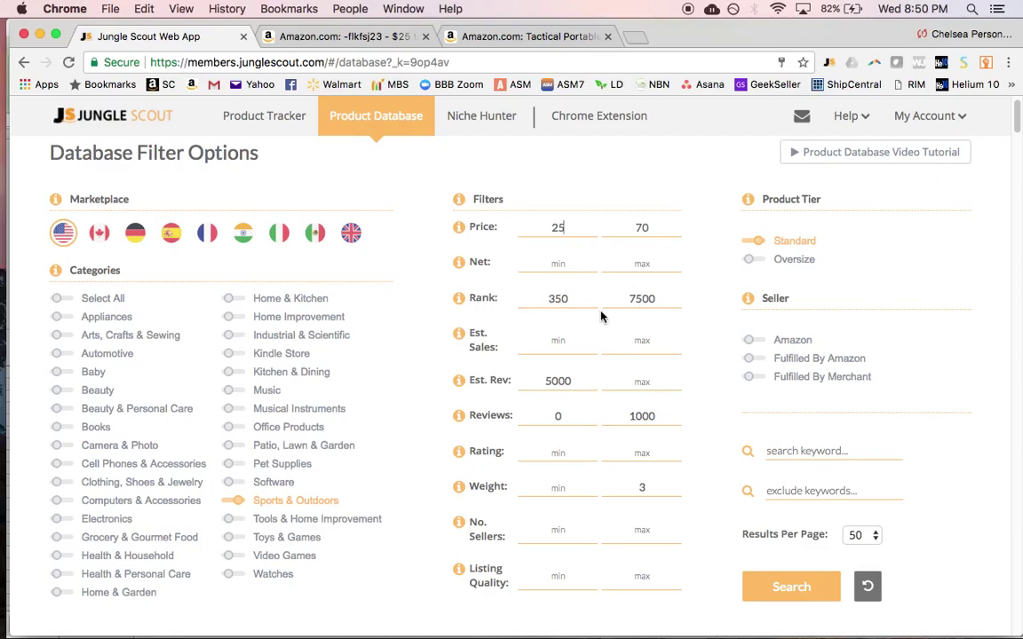
{"action": "scroll", "coordinate": [613, 304], "scroll_direction": "down", "scroll_amount": 1}
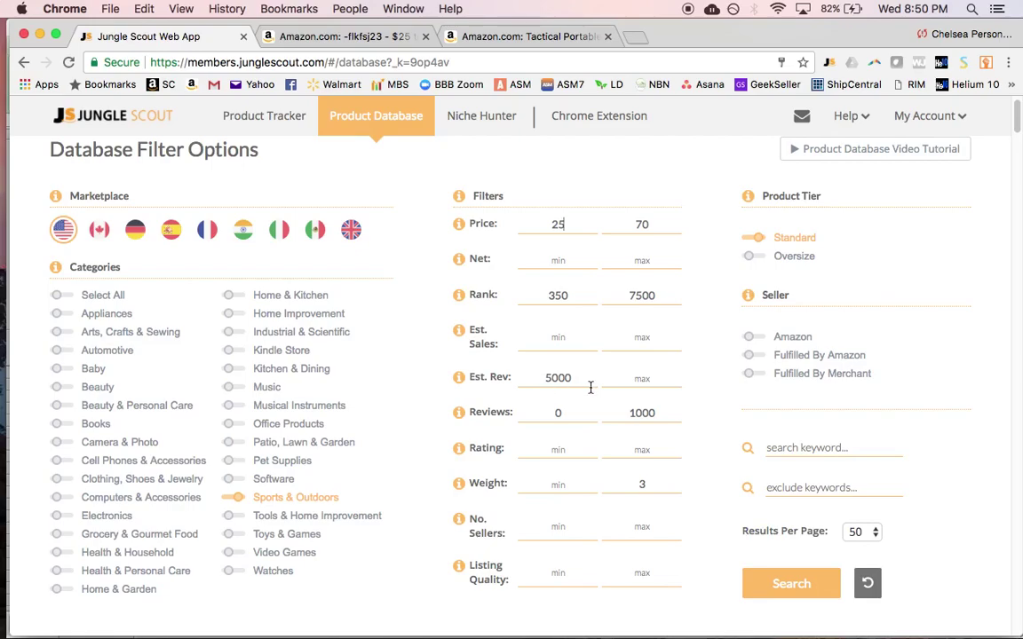
Review the best-seller ranks of the filtered Amazon products, and return to the Product Database filters
{"action": "left_click", "coordinate": [337, 37]}
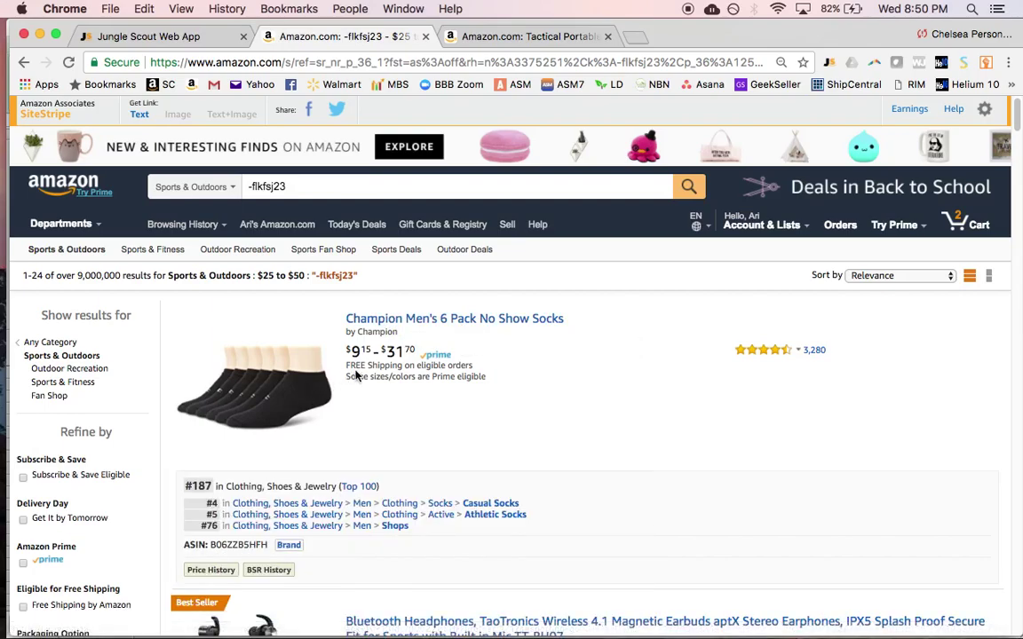
{"action": "scroll", "coordinate": [355, 375], "scroll_direction": "down", "scroll_amount": 2}
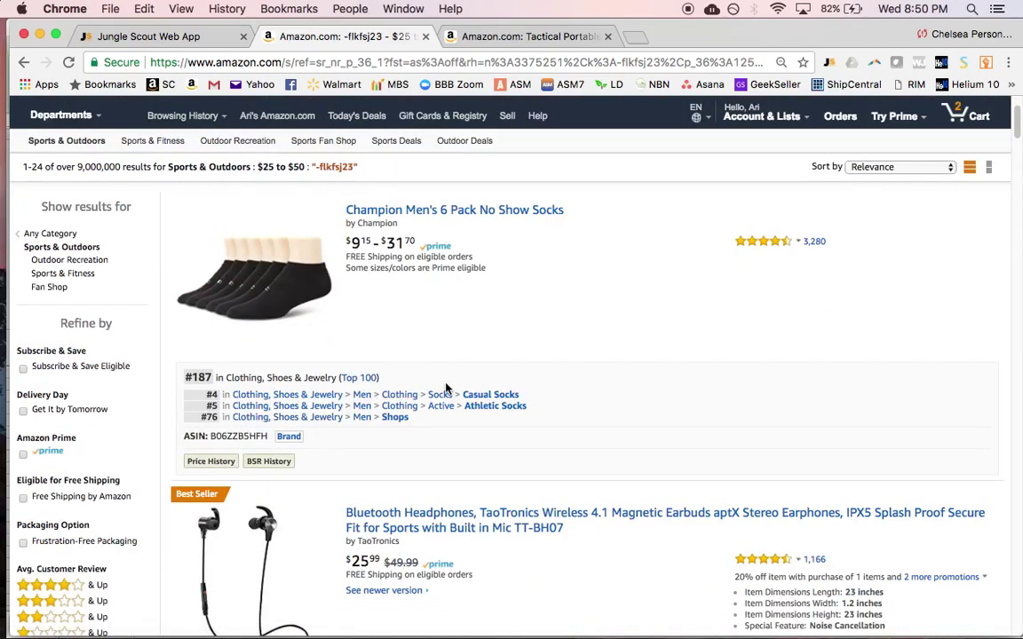
{"action": "scroll", "coordinate": [408, 410], "scroll_direction": "up", "scroll_amount": 2}
{"action": "scroll", "coordinate": [421, 401], "scroll_direction": "down", "scroll_amount": 10}
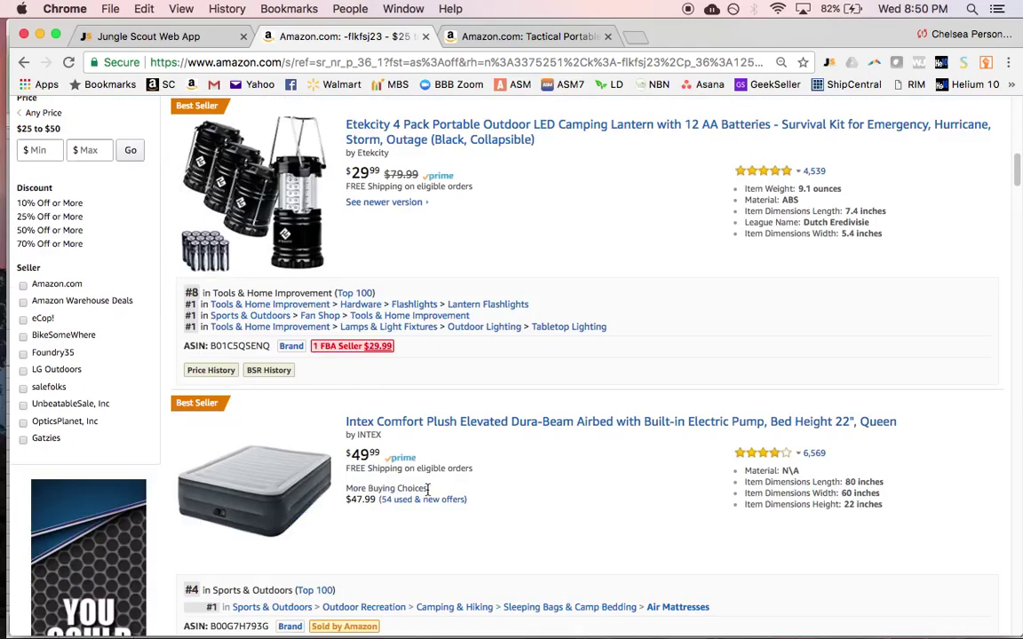
{"action": "scroll", "coordinate": [466, 367], "scroll_direction": "down", "scroll_amount": 8}
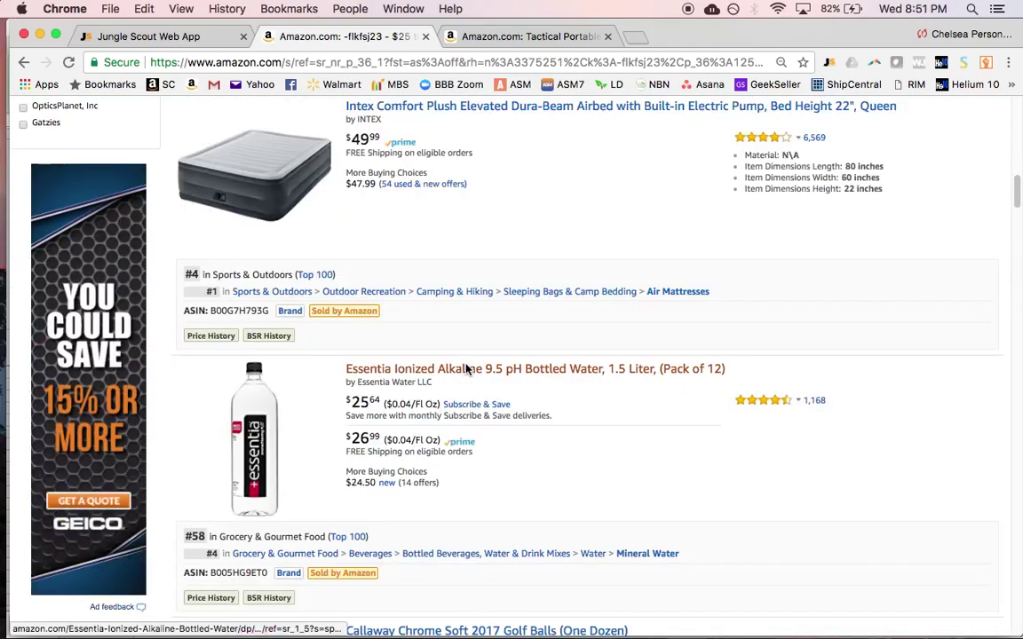
{"action": "scroll", "coordinate": [466, 368], "scroll_direction": "up", "scroll_amount": 7}
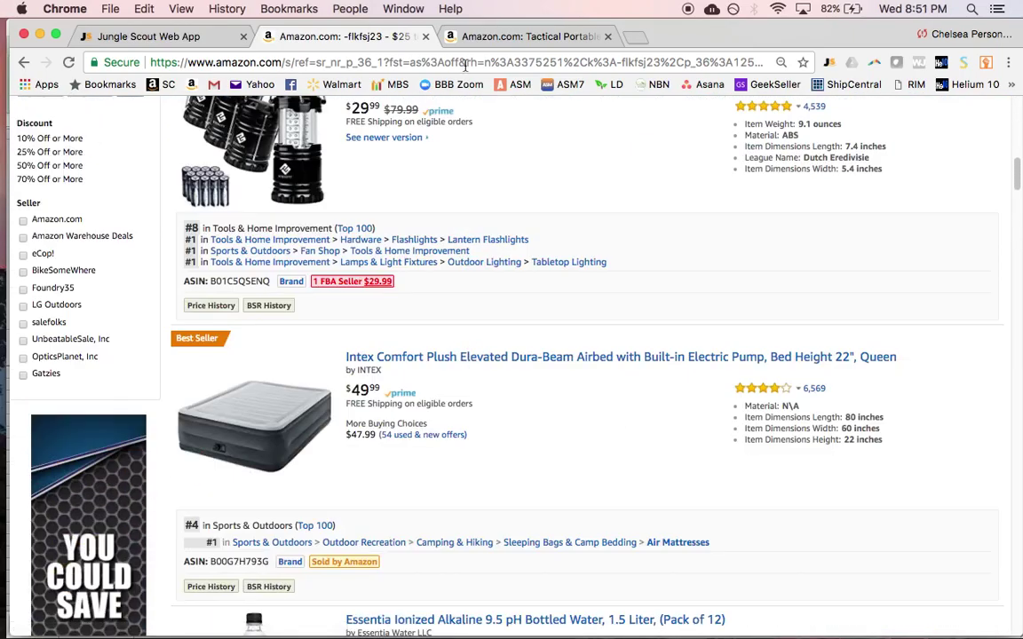
{"action": "left_click", "coordinate": [217, 36]}
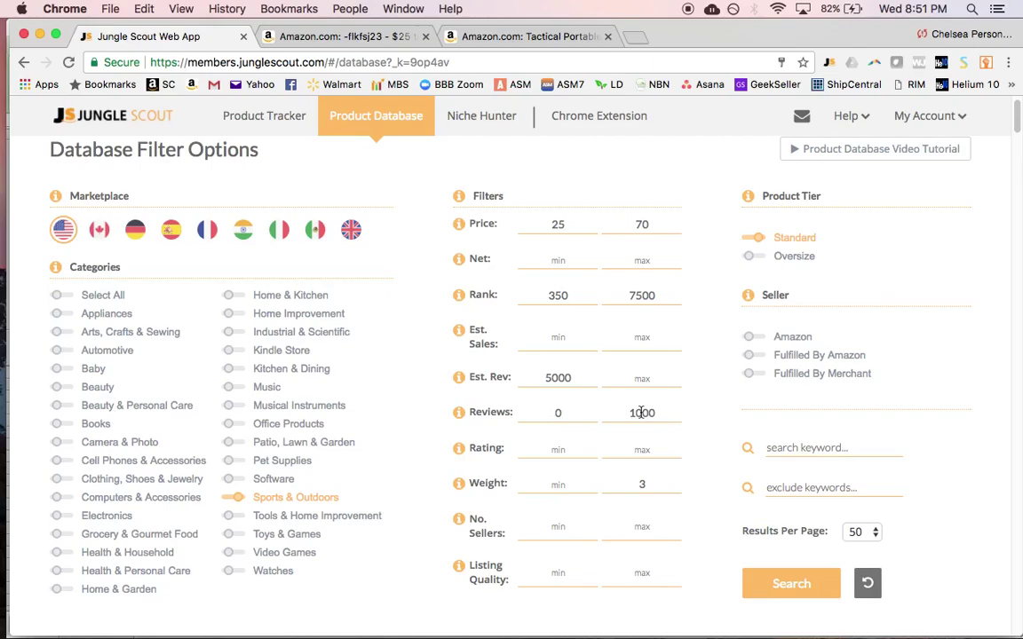
Compare the Etekcity camping lantern's review count and star rating on Amazon with the Reviews filter range in Jungle Scout
{"action": "left_click", "coordinate": [352, 37]}
{"action": "scroll", "coordinate": [448, 343], "scroll_direction": "up", "scroll_amount": 3}
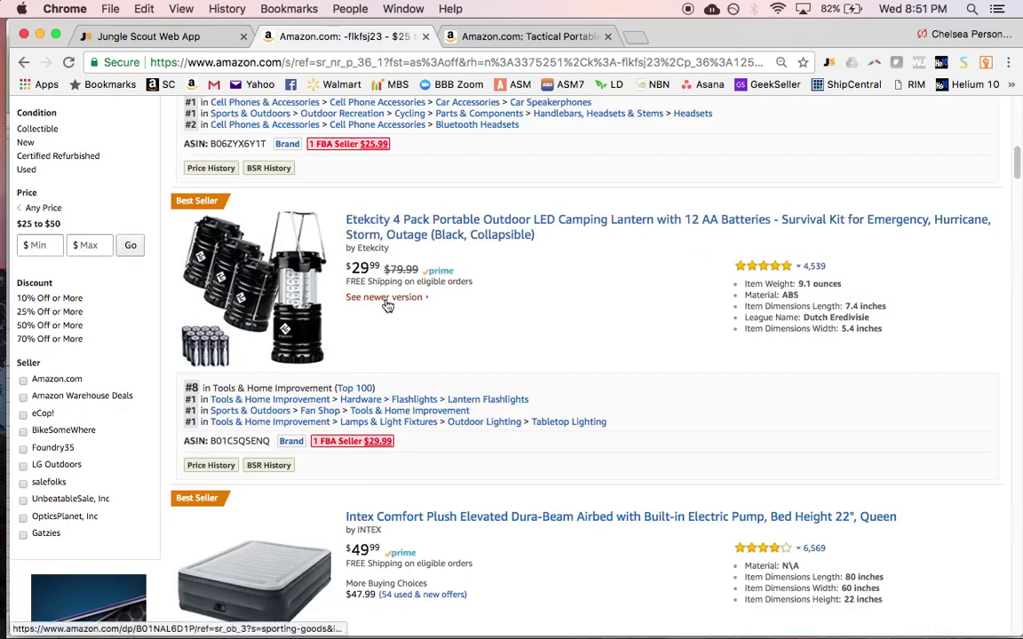
{"action": "mouse_move", "coordinate": [825, 265]}
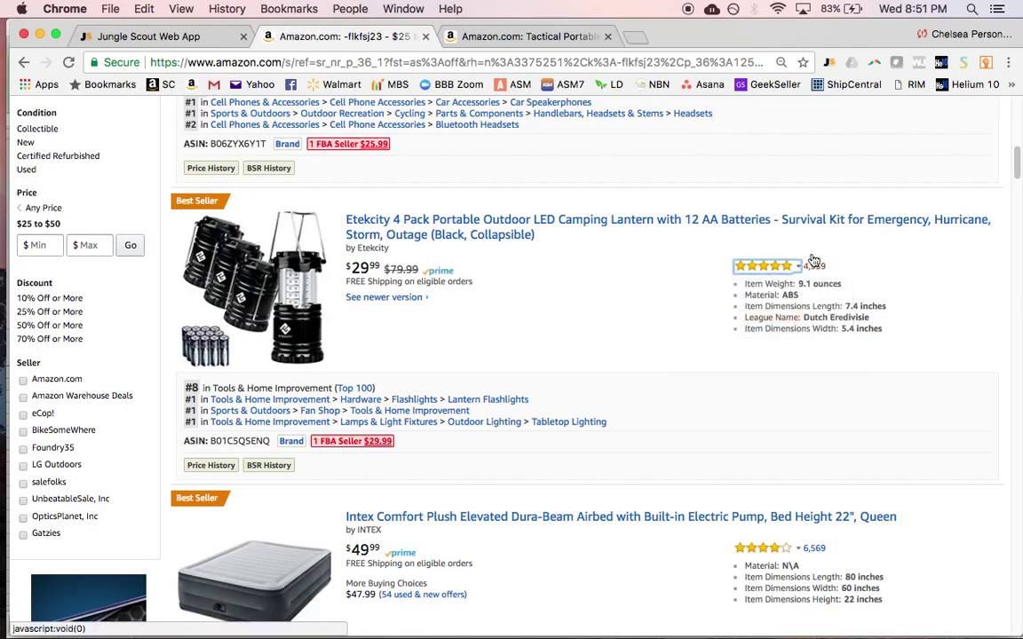
{"action": "left_click", "coordinate": [191, 36]}
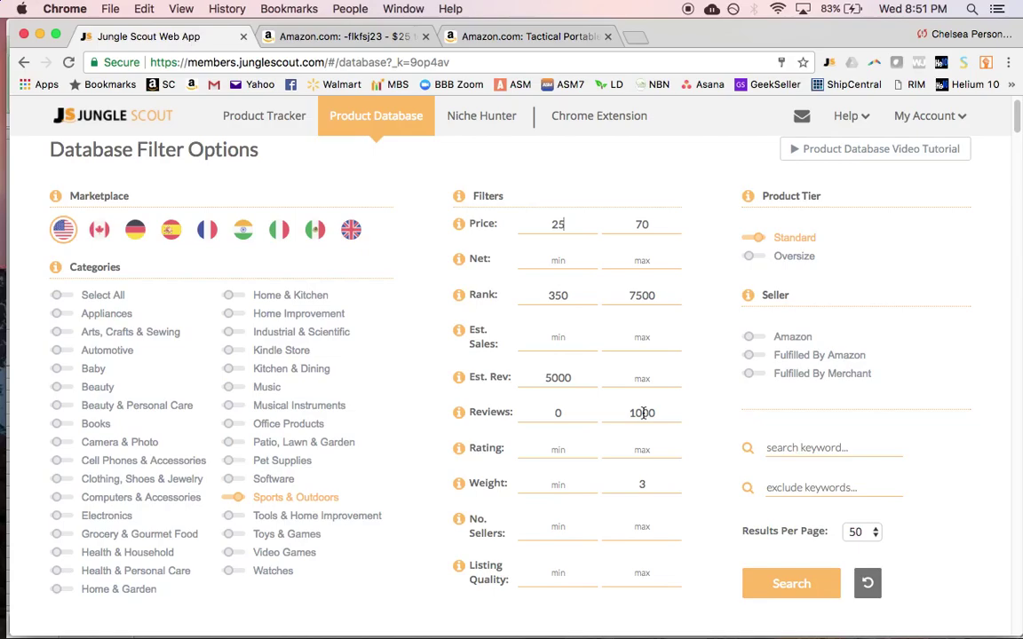
{"action": "scroll", "coordinate": [644, 413], "scroll_direction": "down", "scroll_amount": 1}
{"action": "scroll", "coordinate": [646, 418], "scroll_direction": "down", "scroll_amount": 4}
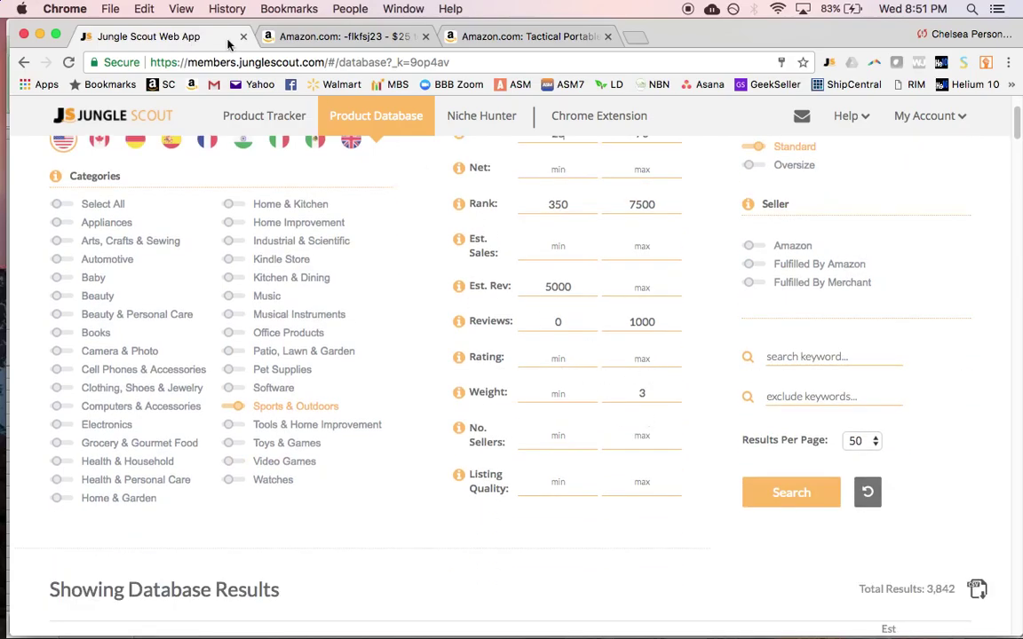
{"action": "left_click", "coordinate": [283, 34]}
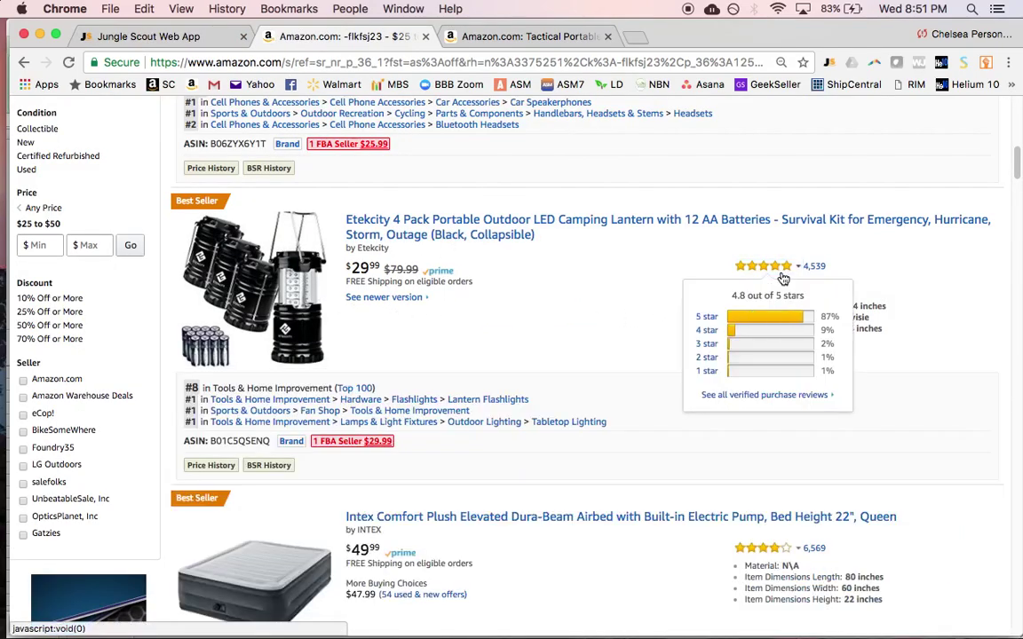
{"action": "left_click", "coordinate": [191, 36]}
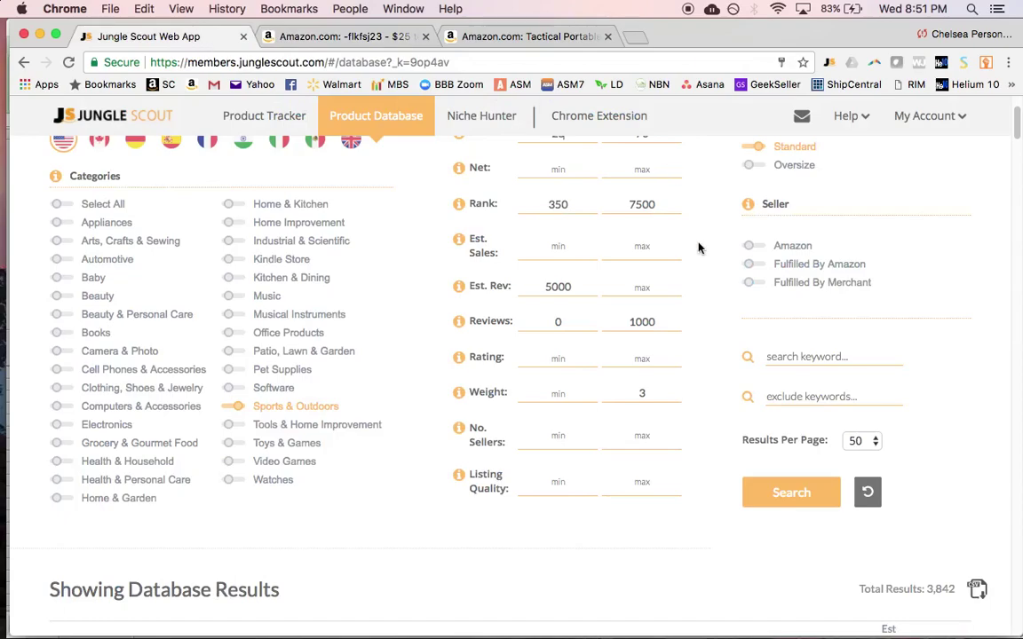
Examine the remaining Product Database filters, including weight, number of sellers and listing quality, and the existing results
{"action": "scroll", "coordinate": [641, 363], "scroll_direction": "down", "scroll_amount": 1}
{"action": "left_click", "coordinate": [641, 363]}
{"action": "type", "text": "3"}
{"action": "scroll", "coordinate": [641, 362], "scroll_direction": "down", "scroll_amount": 2}
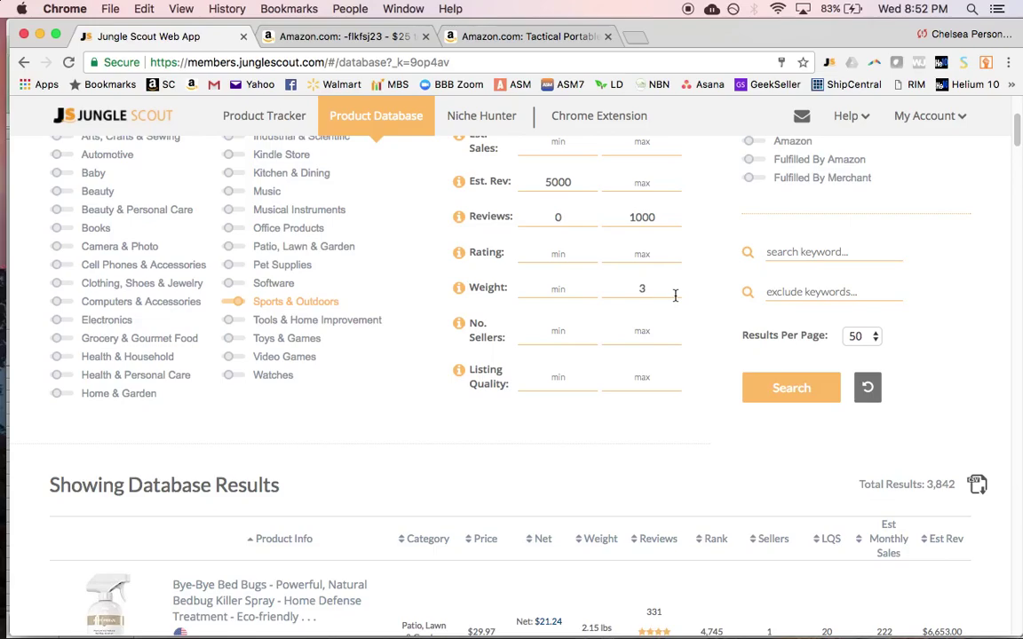
{"action": "scroll", "coordinate": [679, 297], "scroll_direction": "up", "scroll_amount": 4}
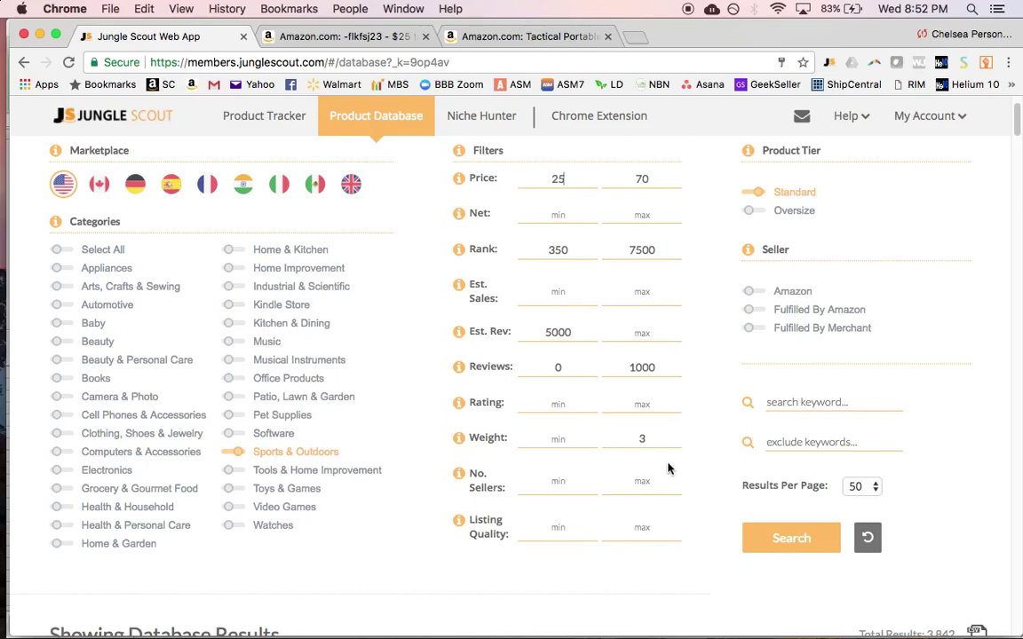
{"action": "scroll", "coordinate": [668, 468], "scroll_direction": "down", "scroll_amount": 2}
{"action": "scroll", "coordinate": [668, 463], "scroll_direction": "down", "scroll_amount": 3}
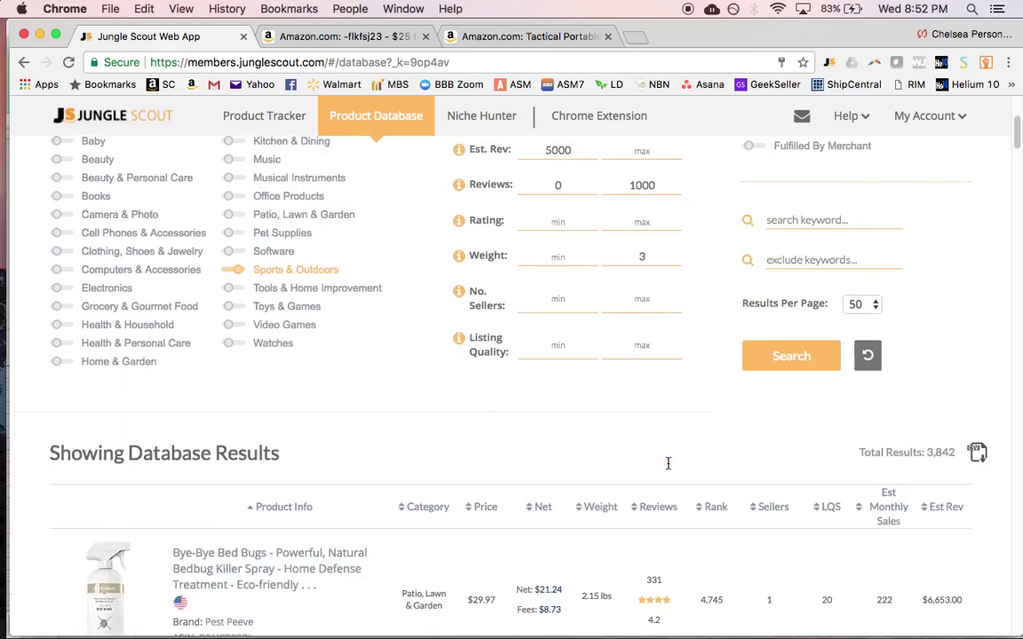
{"action": "scroll", "coordinate": [668, 463], "scroll_direction": "down", "scroll_amount": 1}
{"action": "scroll", "coordinate": [668, 463], "scroll_direction": "up", "scroll_amount": 7}
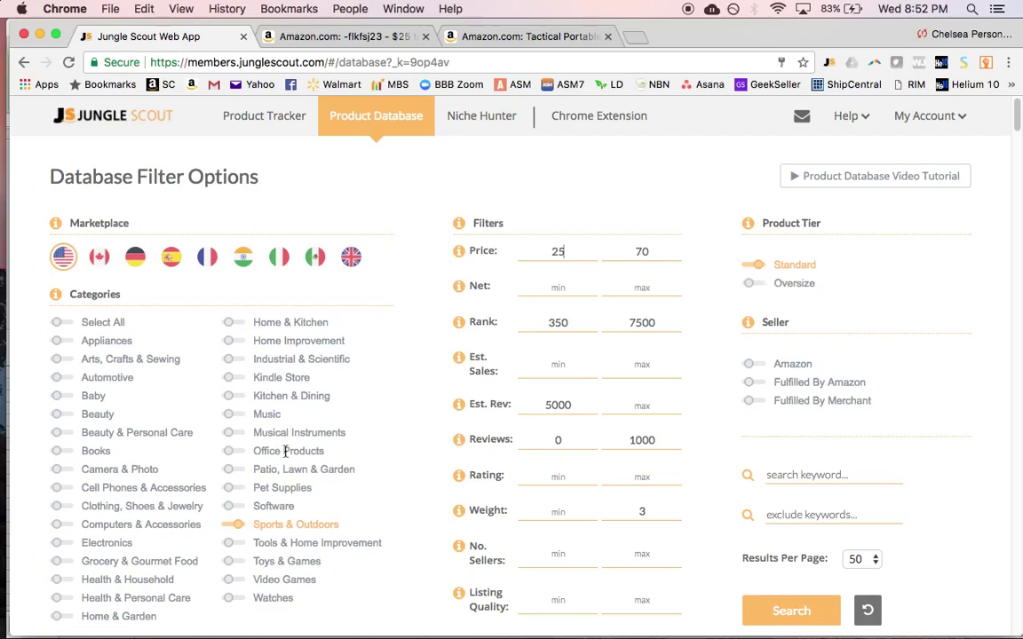
Run the Product Database search for Sports & Outdoors with the set filters and look over the resulting products
{"action": "scroll", "coordinate": [506, 365], "scroll_direction": "down", "scroll_amount": 3}
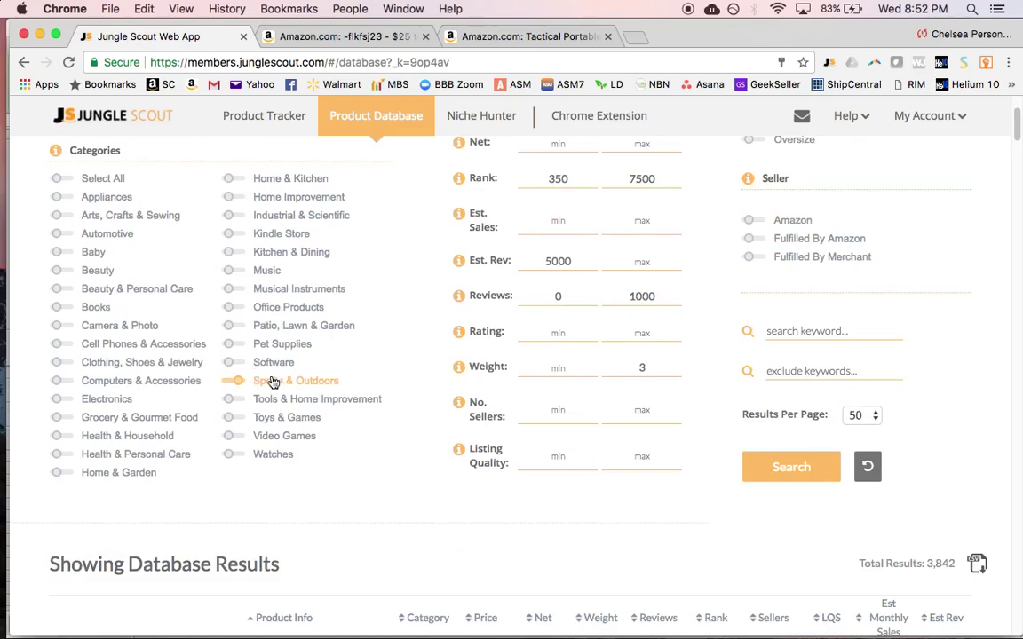
{"action": "left_click", "coordinate": [815, 468]}
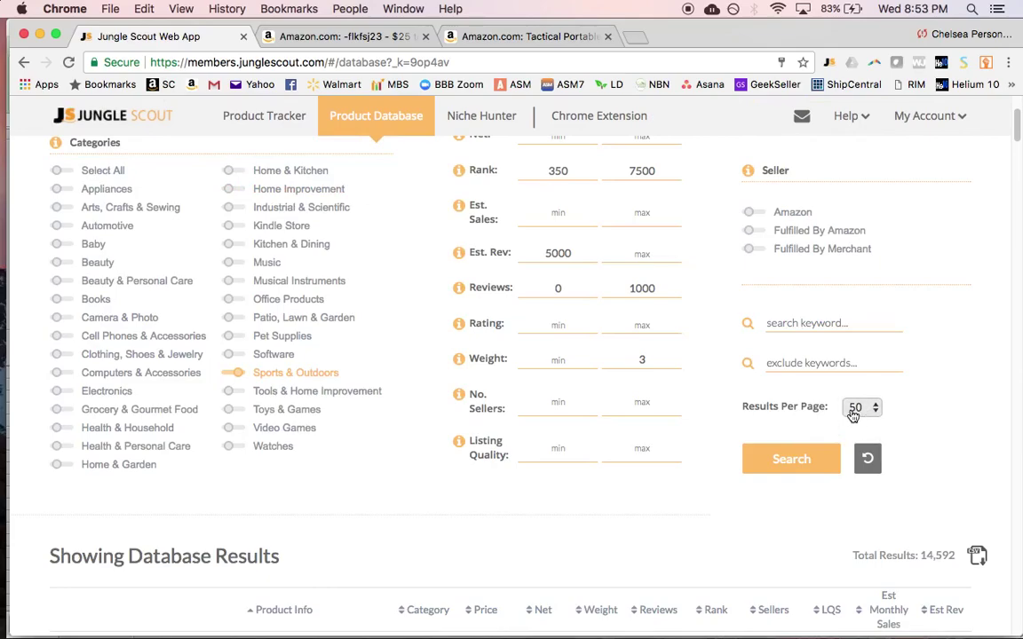
{"action": "scroll", "coordinate": [848, 410], "scroll_direction": "down", "scroll_amount": 3}
{"action": "scroll", "coordinate": [839, 415], "scroll_direction": "down", "scroll_amount": 3}
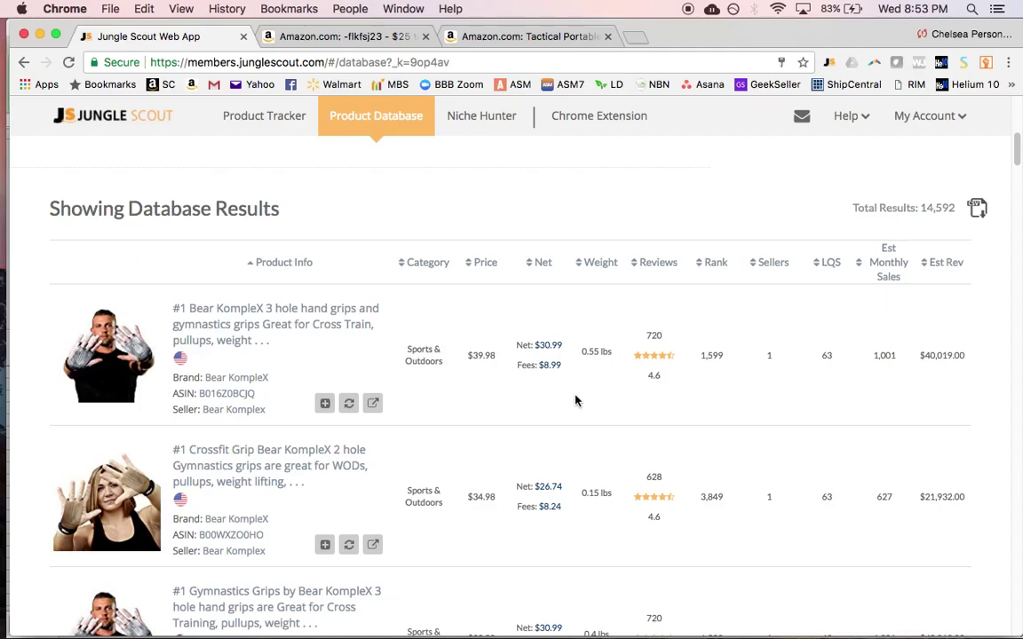
{"action": "scroll", "coordinate": [520, 382], "scroll_direction": "up", "scroll_amount": 6}
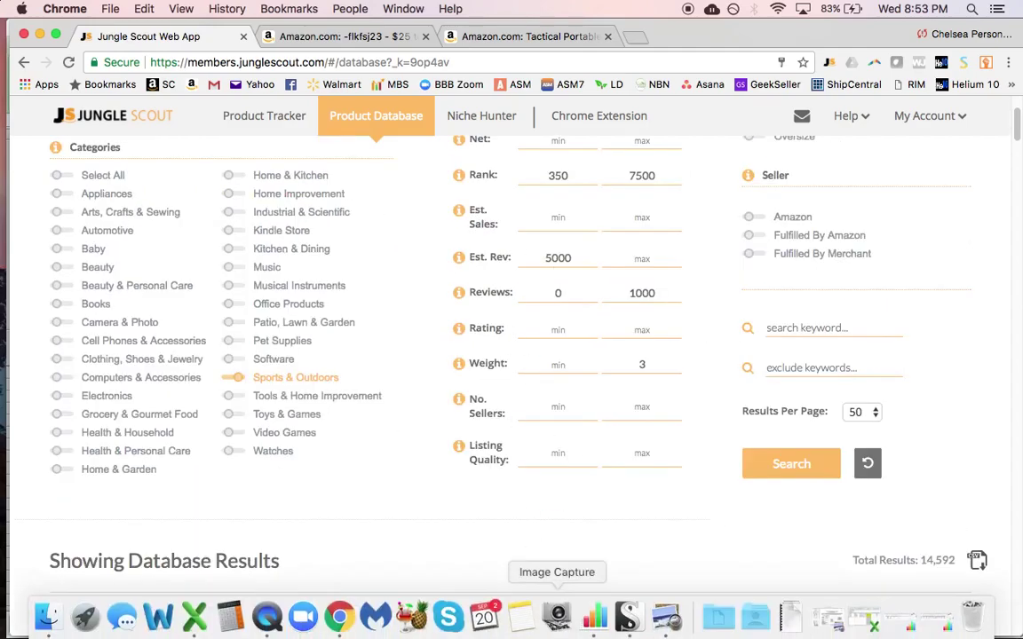
Switch to the Opportunity Search workbook in Excel and change the price criterion in cell B1 to $25-70
{"action": "left_click", "coordinate": [196, 619]}
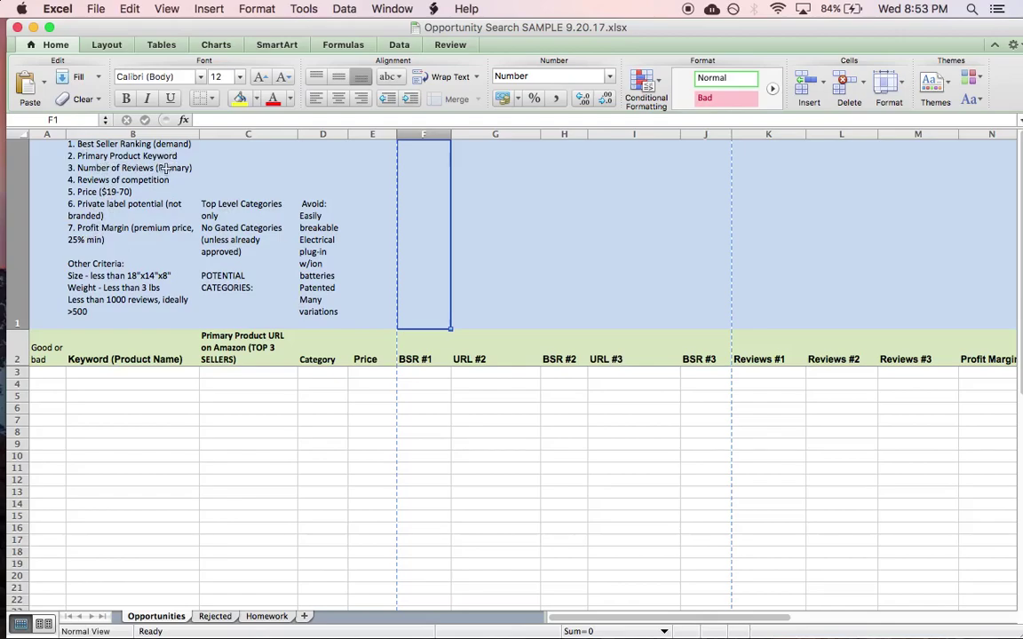
{"action": "double_click", "coordinate": [111, 179]}
{"action": "left_click", "coordinate": [105, 226]}
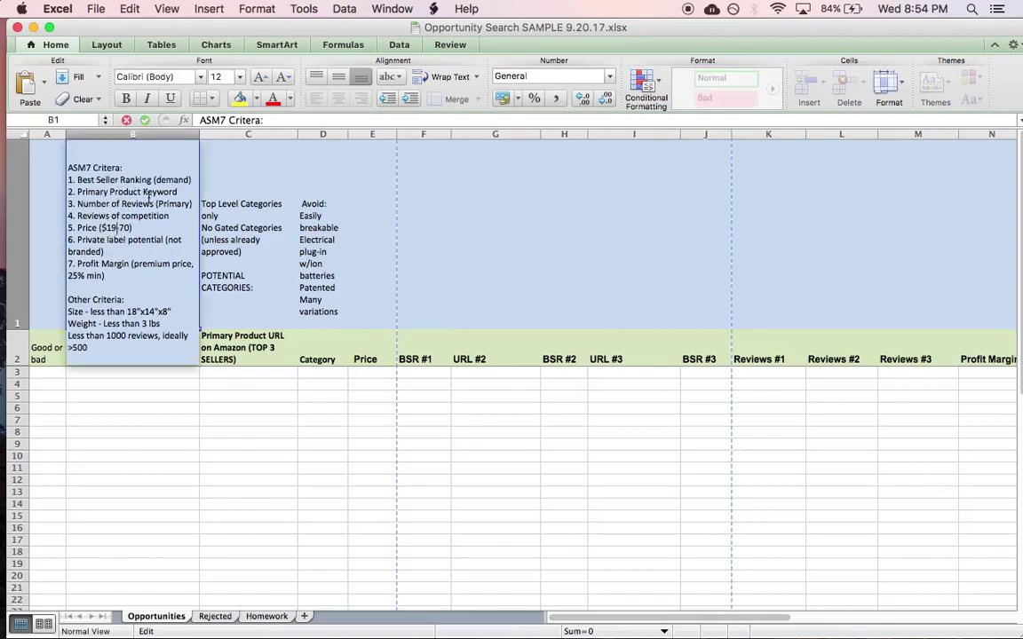
{"action": "key", "text": "Delete"}
{"action": "key", "text": "Delete"}
{"action": "type", "text": "25"}
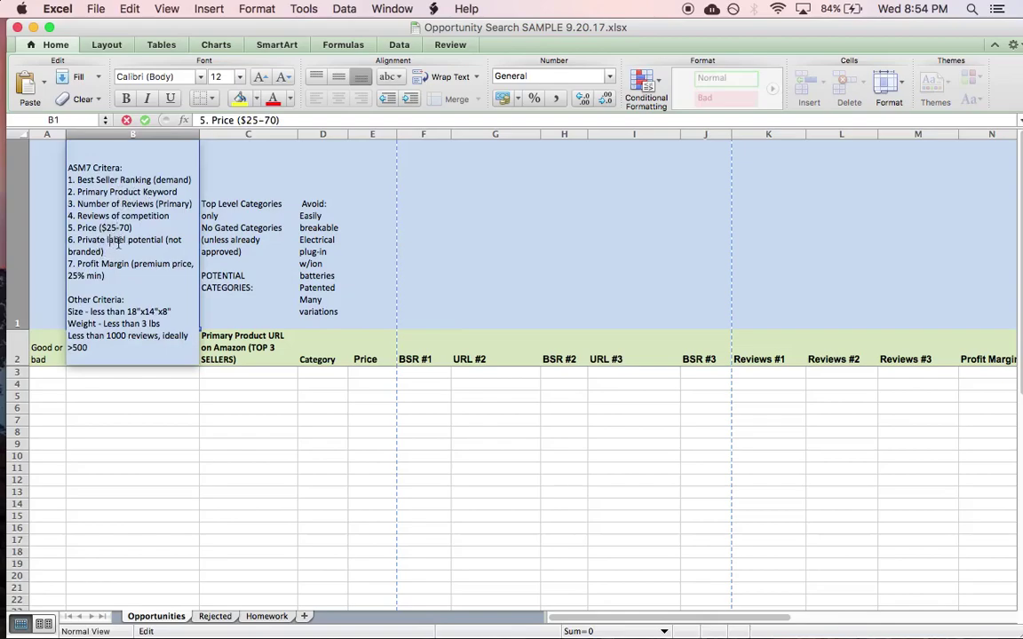
Finish editing the price criterion, switch to Chrome and examine the tactical LED flashlight's Amazon listing, including its best-seller category
{"action": "left_click", "coordinate": [228, 238]}
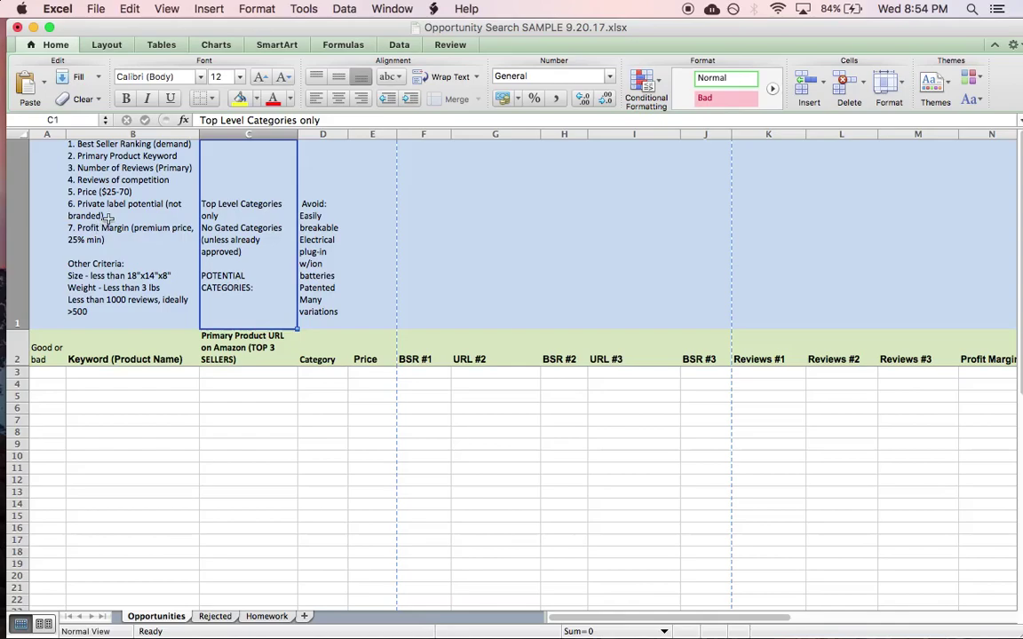
{"action": "mouse_move", "coordinate": [375, 631]}
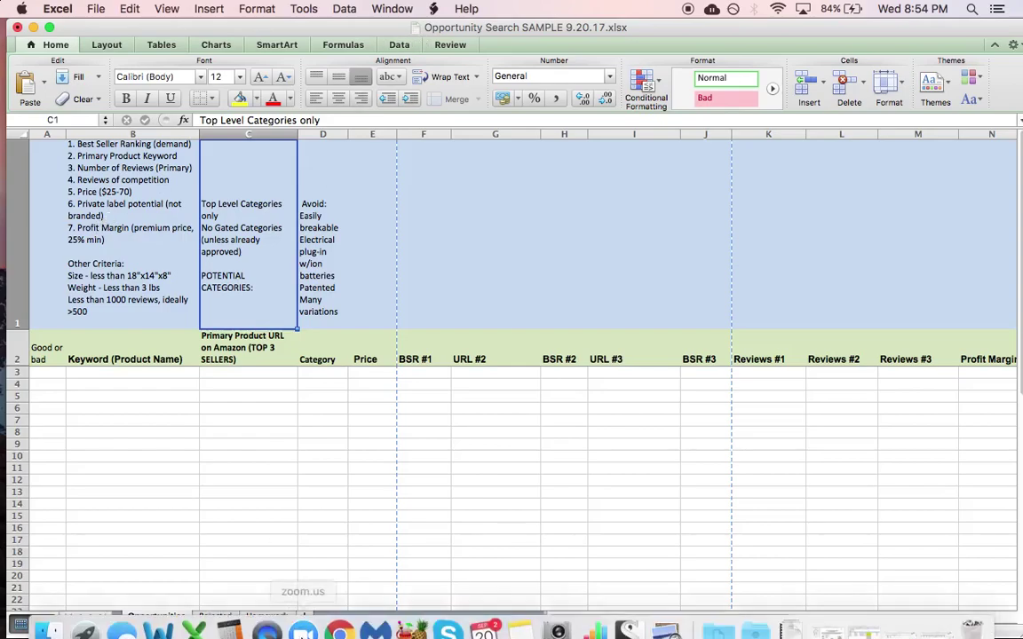
{"action": "left_click", "coordinate": [339, 615]}
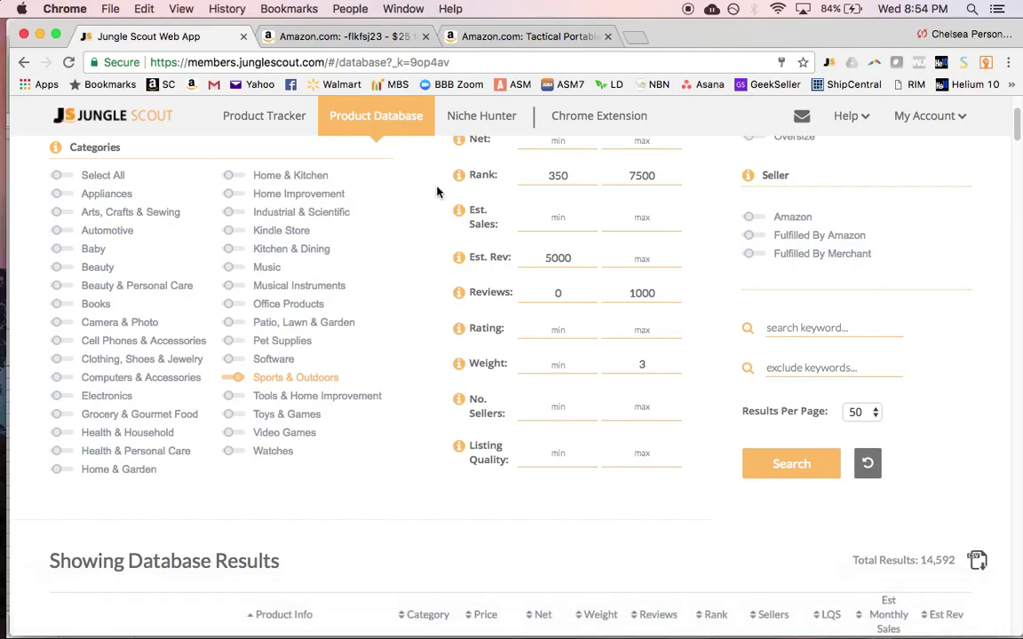
{"action": "left_click", "coordinate": [366, 36]}
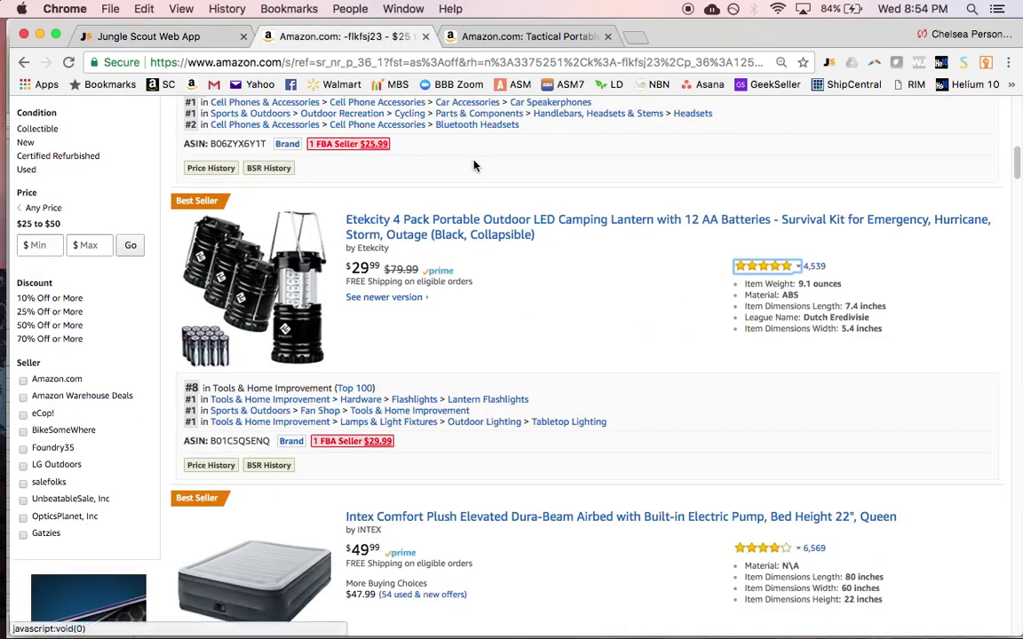
{"action": "left_click", "coordinate": [533, 36]}
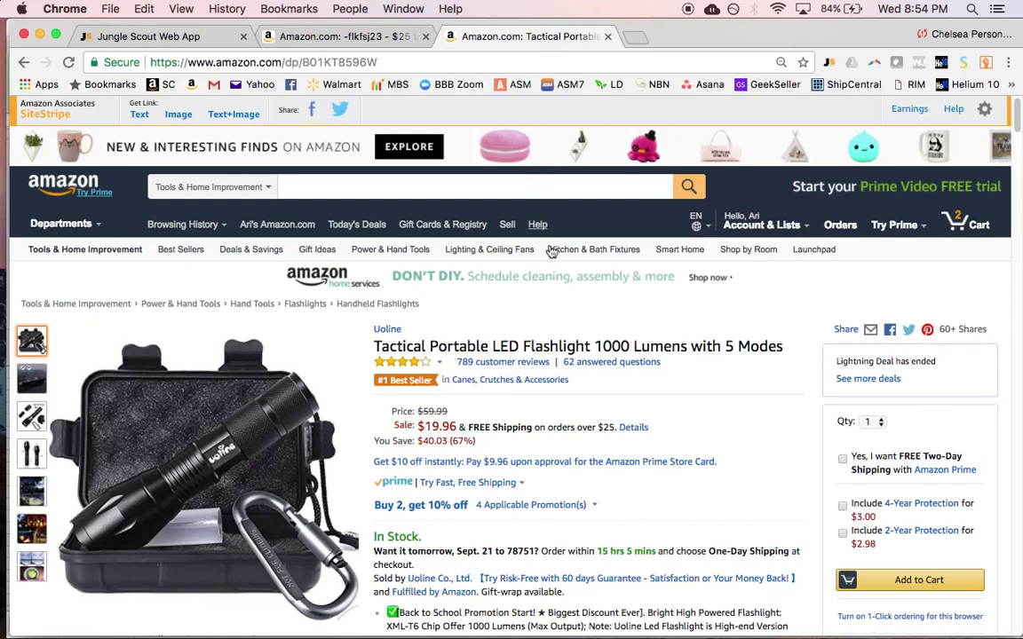
{"action": "scroll", "coordinate": [556, 236], "scroll_direction": "down", "scroll_amount": 2}
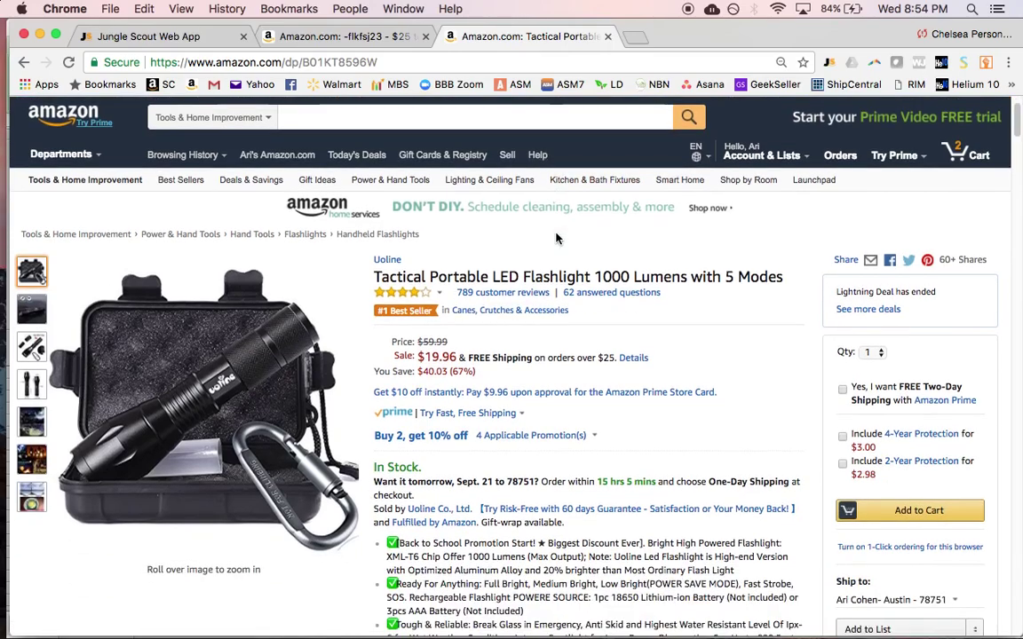
{"action": "scroll", "coordinate": [556, 238], "scroll_direction": "down", "scroll_amount": 1}
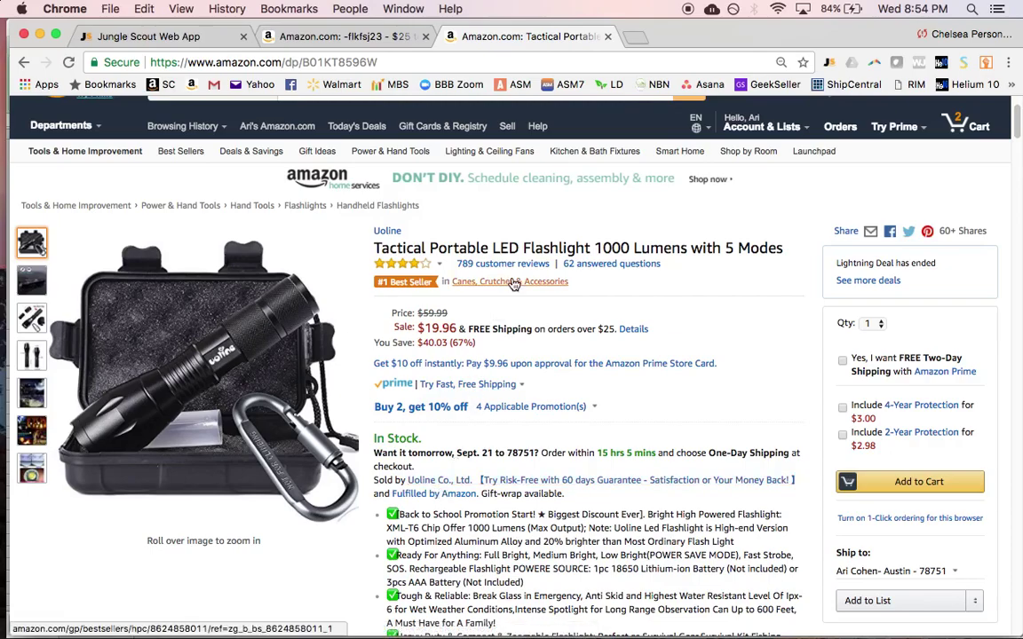
{"action": "scroll", "coordinate": [513, 283], "scroll_direction": "up", "scroll_amount": 2}
Go through the $25 to $50 Amazon search results and examine the Essentia bottled water's brand, shipping weight and ranking
{"action": "left_click", "coordinate": [365, 36]}
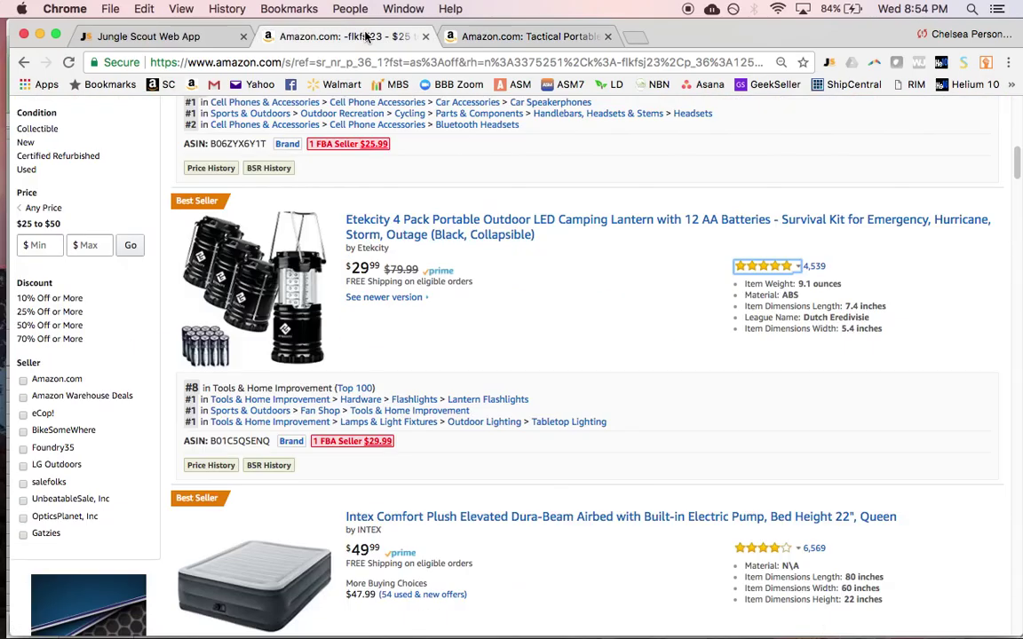
{"action": "scroll", "coordinate": [600, 353], "scroll_direction": "down", "scroll_amount": 2}
{"action": "scroll", "coordinate": [601, 353], "scroll_direction": "up", "scroll_amount": 5}
{"action": "scroll", "coordinate": [600, 354], "scroll_direction": "down", "scroll_amount": 10}
{"action": "scroll", "coordinate": [600, 354], "scroll_direction": "down", "scroll_amount": 3}
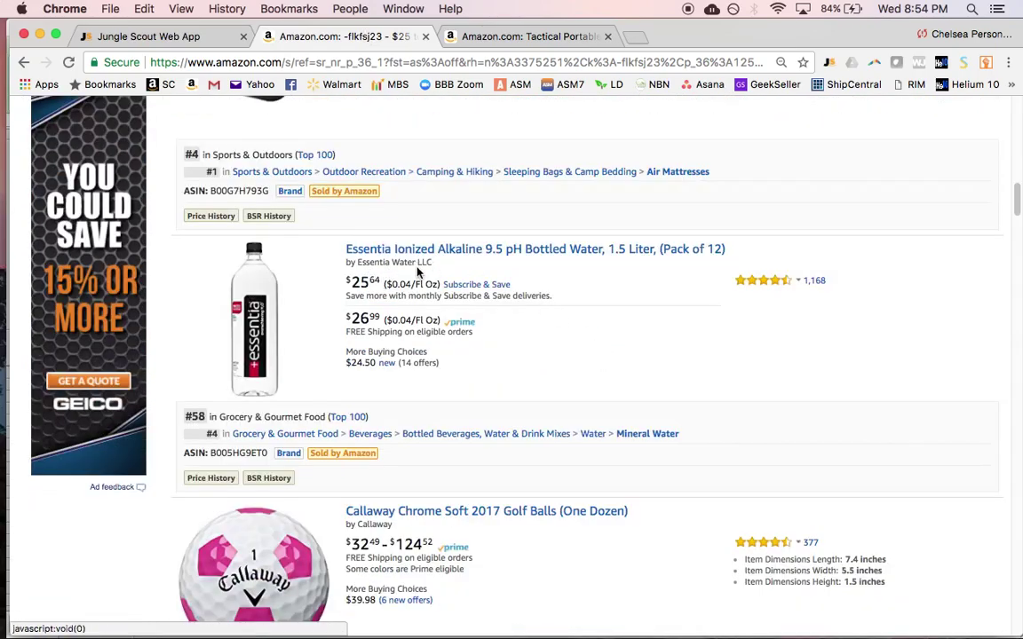
{"action": "mouse_move", "coordinate": [263, 362]}
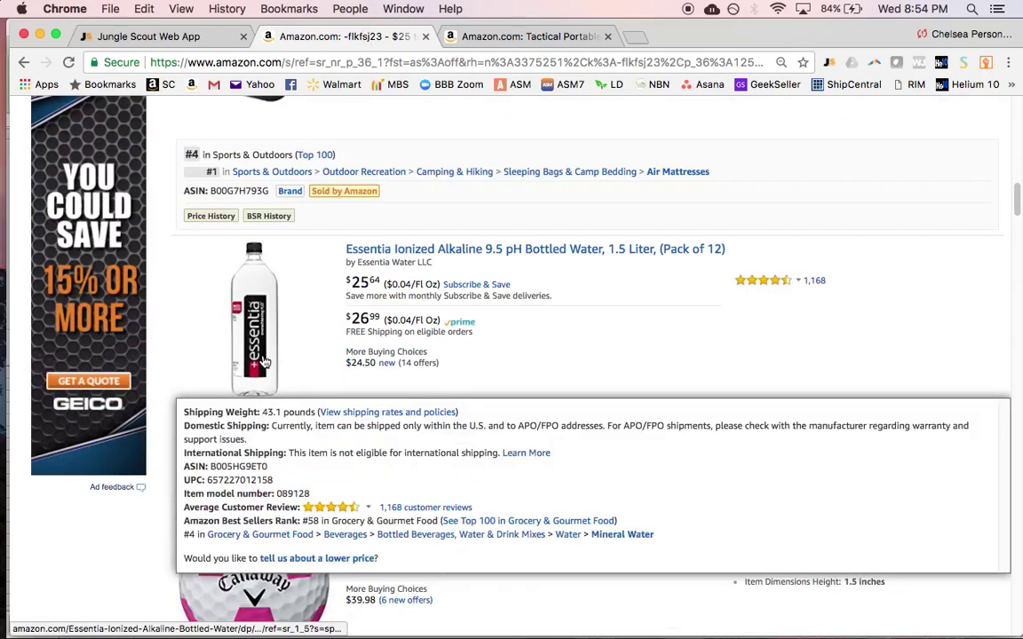
{"action": "scroll", "coordinate": [507, 329], "scroll_direction": "down", "scroll_amount": 3}
Examine the Callaway golf balls' product details, star rating breakdown, category ranks and FBA sellers in the Amazon results
{"action": "mouse_move", "coordinate": [233, 478]}
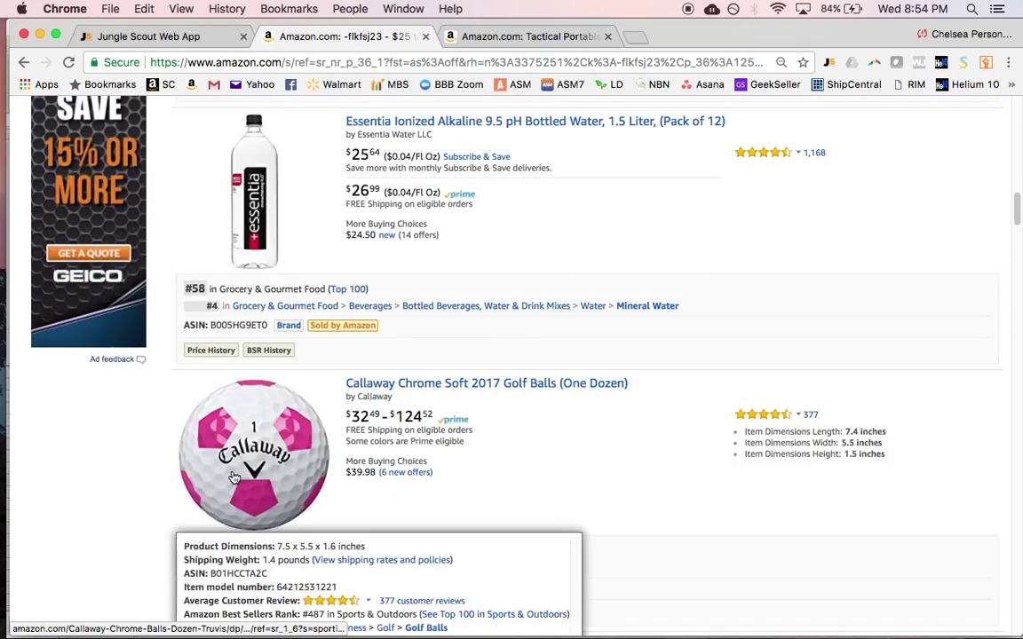
{"action": "scroll", "coordinate": [551, 375], "scroll_direction": "down", "scroll_amount": 4}
{"action": "mouse_move", "coordinate": [282, 327]}
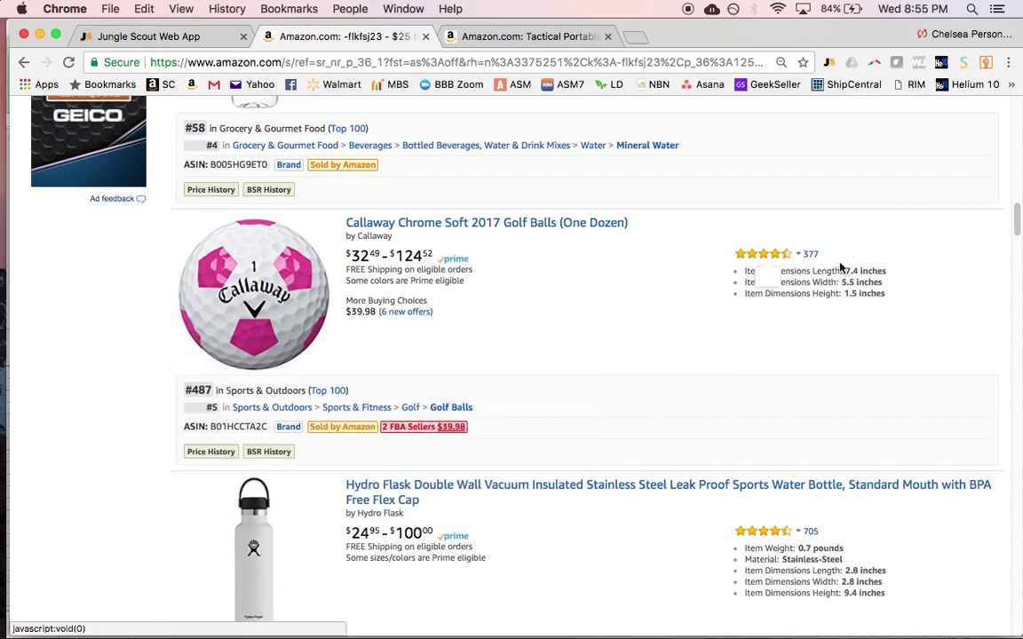
{"action": "mouse_move", "coordinate": [811, 265]}
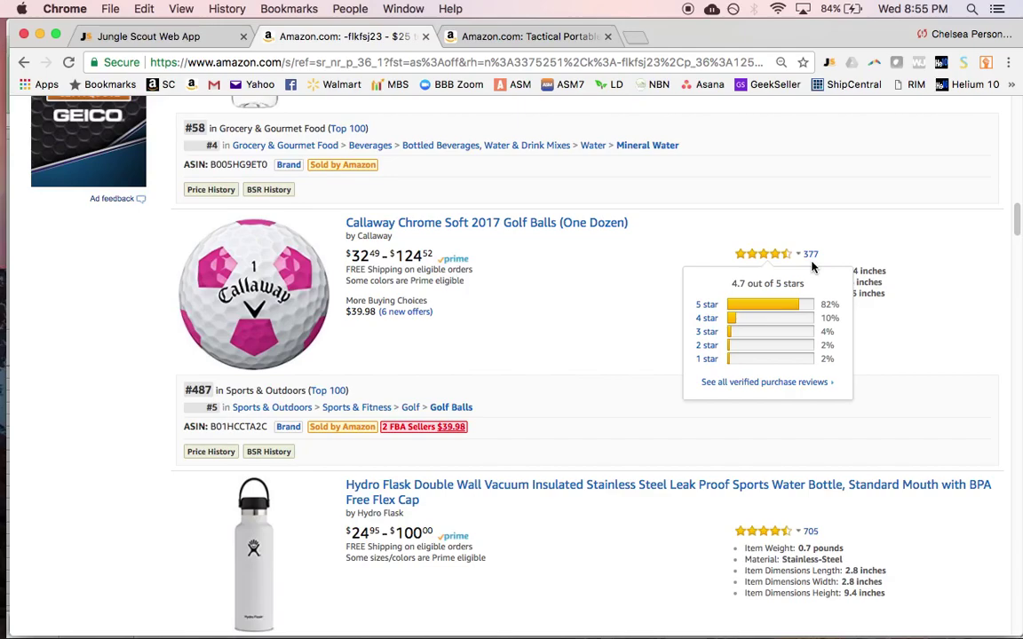
{"action": "scroll", "coordinate": [810, 266], "scroll_direction": "up", "scroll_amount": 10}
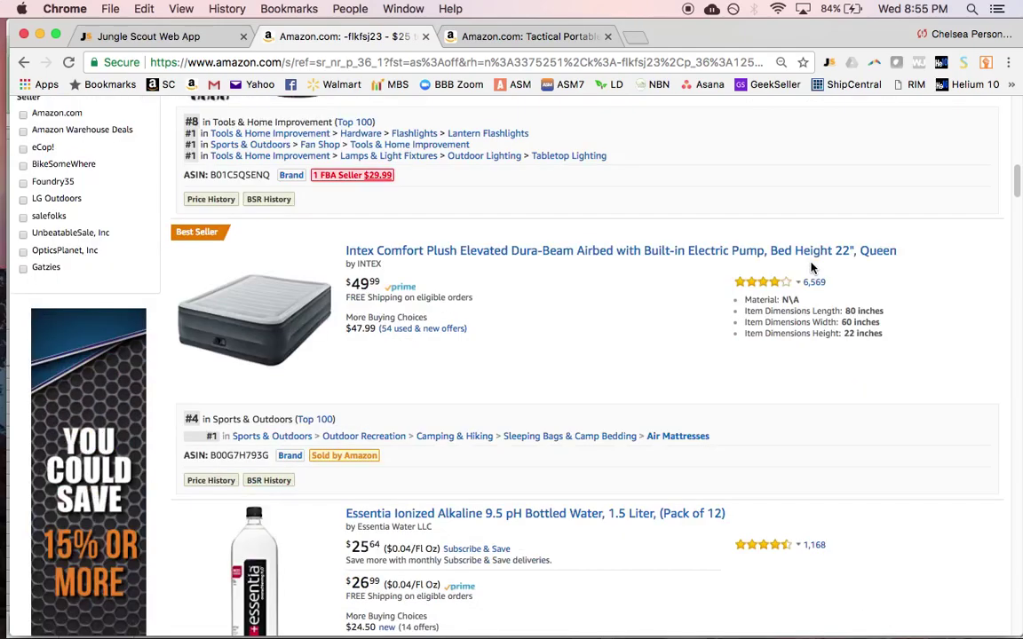
{"action": "scroll", "coordinate": [810, 267], "scroll_direction": "down", "scroll_amount": 10}
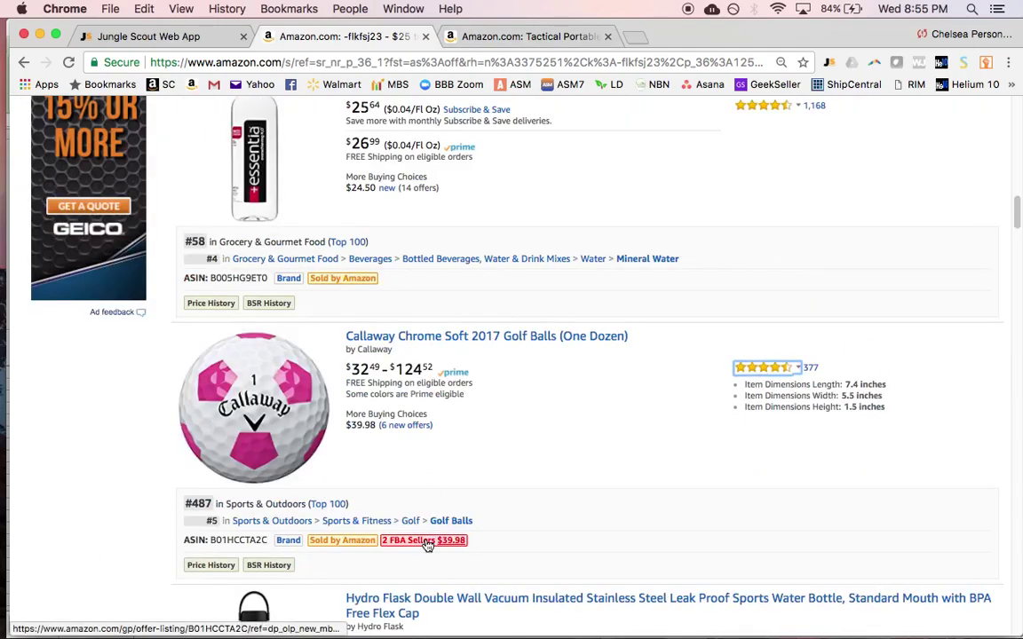
Switch to the Opportunity Search workbook in Excel and change the private label criterion in cell B1 to "not brand-driven"
{"action": "key", "text": "super+Tab"}
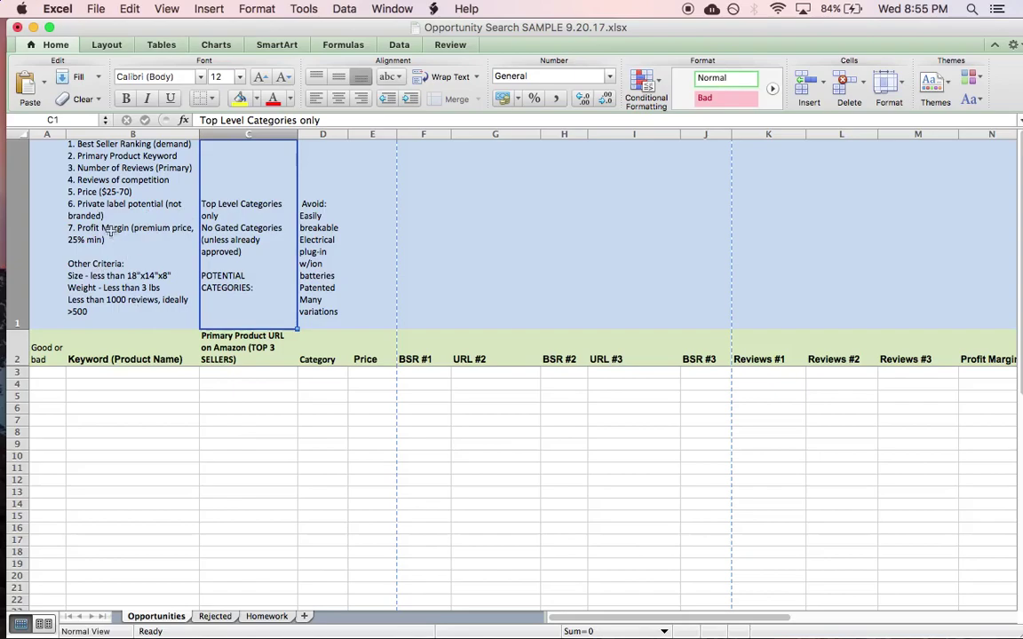
{"action": "double_click", "coordinate": [91, 199]}
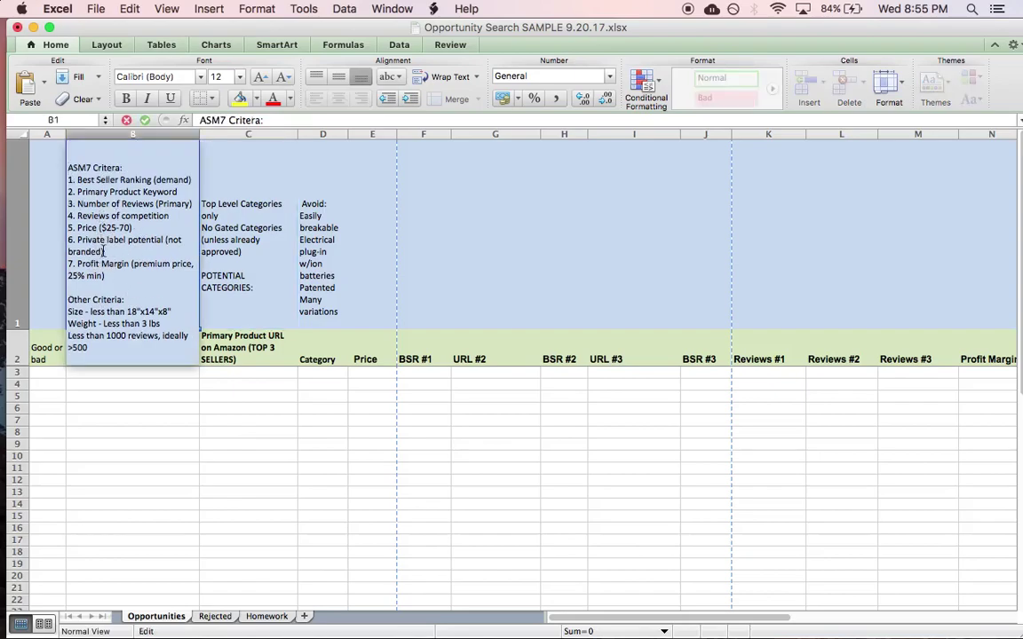
{"action": "left_click", "coordinate": [153, 251]}
{"action": "key", "text": "Left"}
{"action": "key", "text": "BackSpace"}
{"action": "key", "text": "BackSpace"}
{"action": "type", "text": "-driven"}
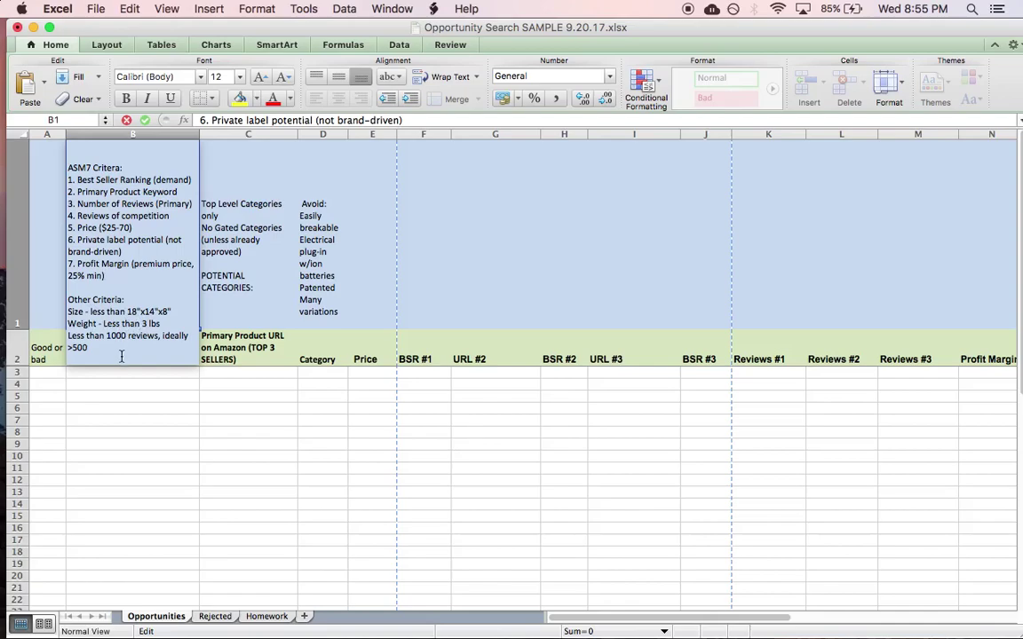
{"action": "left_click", "coordinate": [224, 210]}
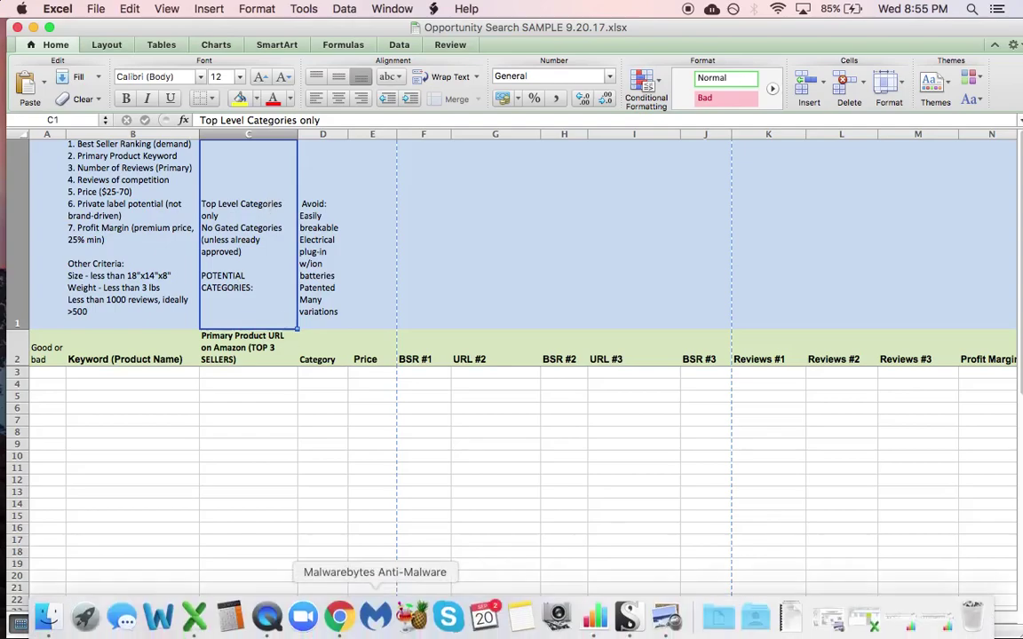
Switch to Chrome and compare Jungle Scout's category list with the category ranks of the golf balls and water bottle on Amazon
{"action": "left_click", "coordinate": [354, 619]}
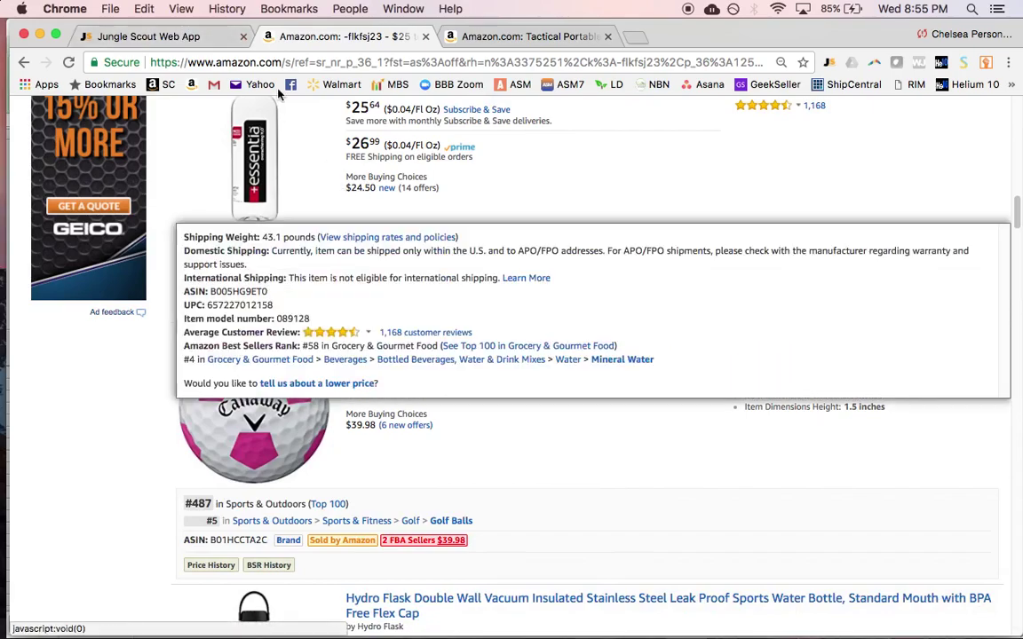
{"action": "left_click", "coordinate": [191, 37]}
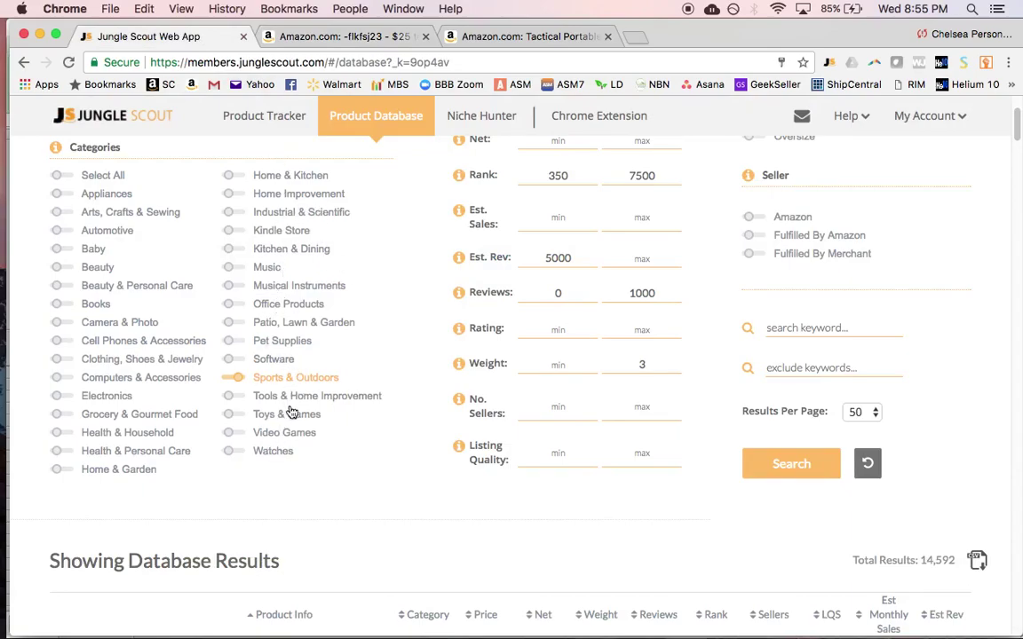
{"action": "left_click", "coordinate": [300, 38]}
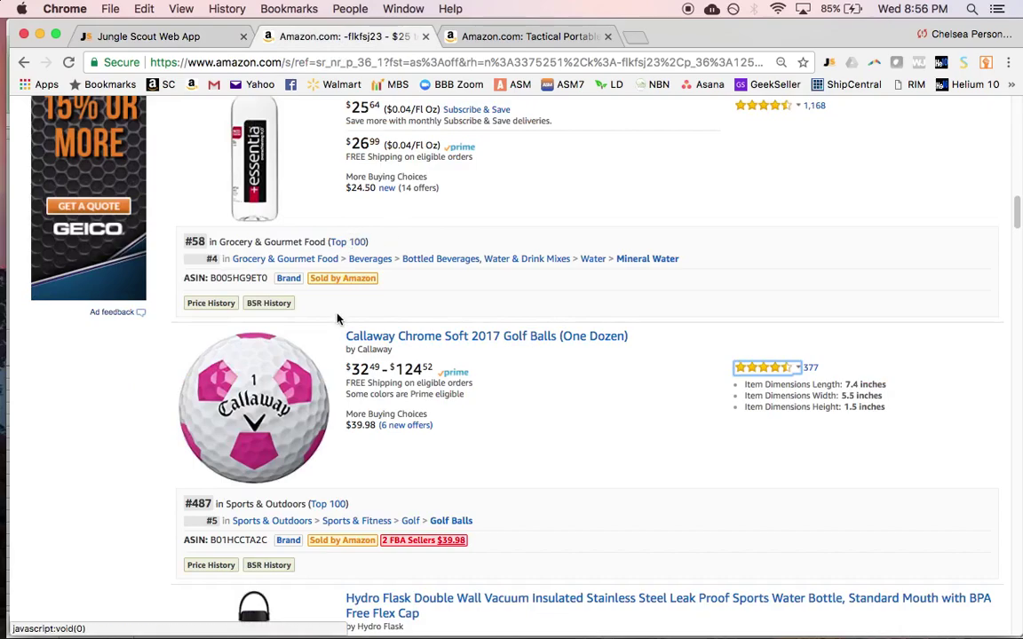
{"action": "scroll", "coordinate": [400, 306], "scroll_direction": "down", "scroll_amount": 1}
{"action": "scroll", "coordinate": [358, 271], "scroll_direction": "down", "scroll_amount": 5}
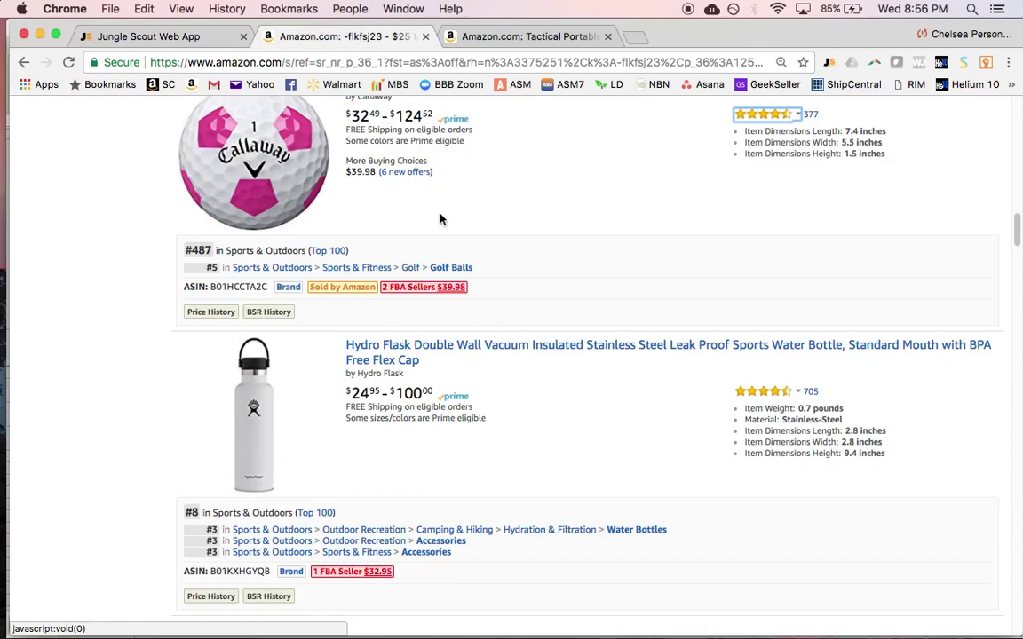
Open the Golf best sellers from the Callaway golf balls' category ranks and look over the top products and their ranks
{"action": "left_click", "coordinate": [411, 268]}
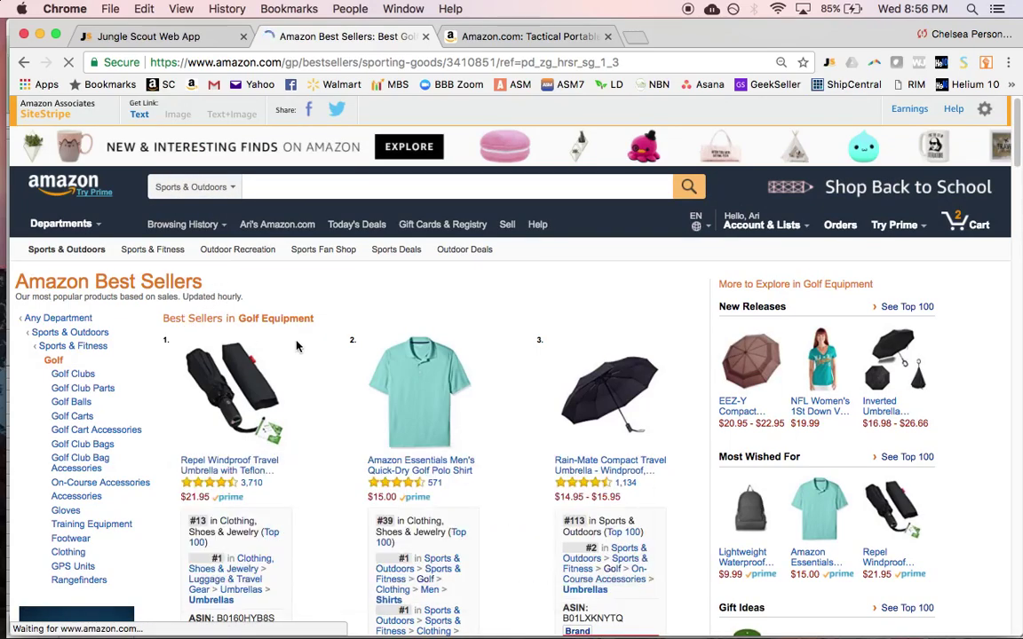
{"action": "scroll", "coordinate": [338, 347], "scroll_direction": "down", "scroll_amount": 1}
{"action": "mouse_move", "coordinate": [454, 368]}
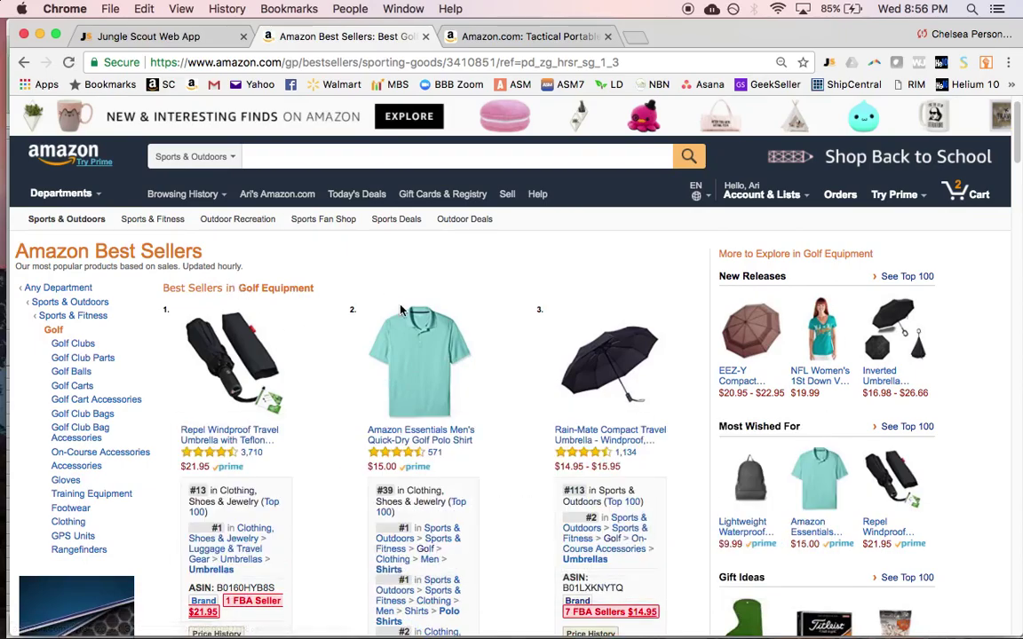
{"action": "scroll", "coordinate": [459, 306], "scroll_direction": "down", "scroll_amount": 3}
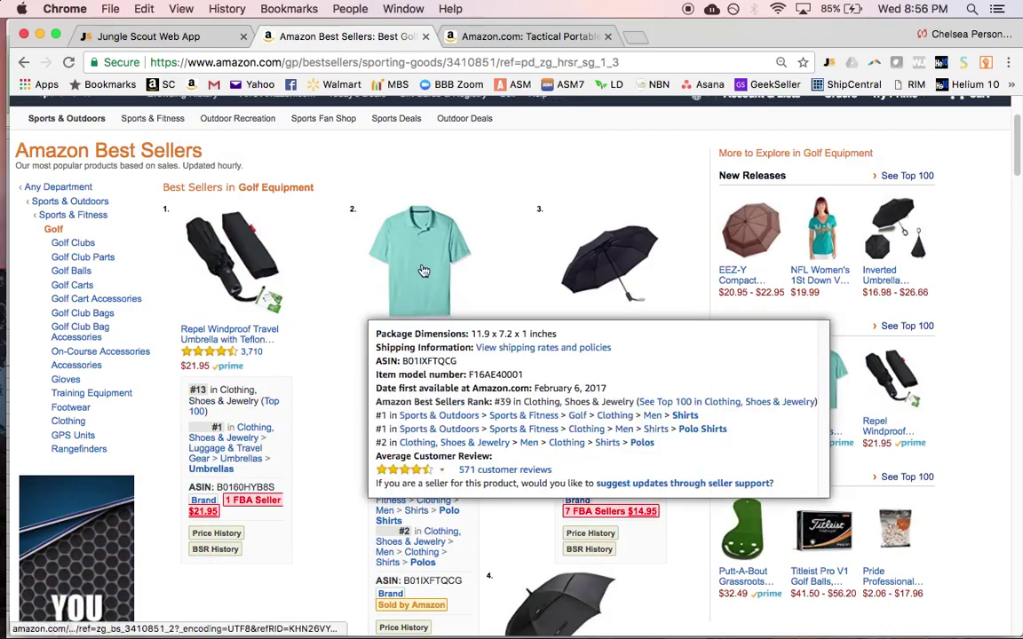
{"action": "scroll", "coordinate": [427, 292], "scroll_direction": "up", "scroll_amount": 4}
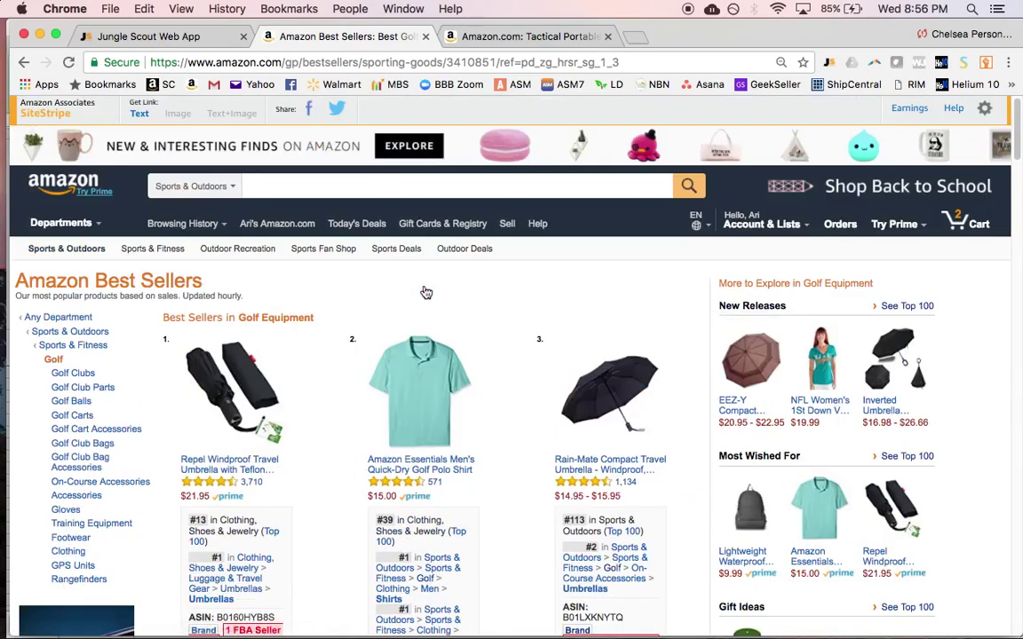
View Amazon's list of search departments and return to the Sports & Outdoors search results
{"action": "left_click", "coordinate": [195, 187]}
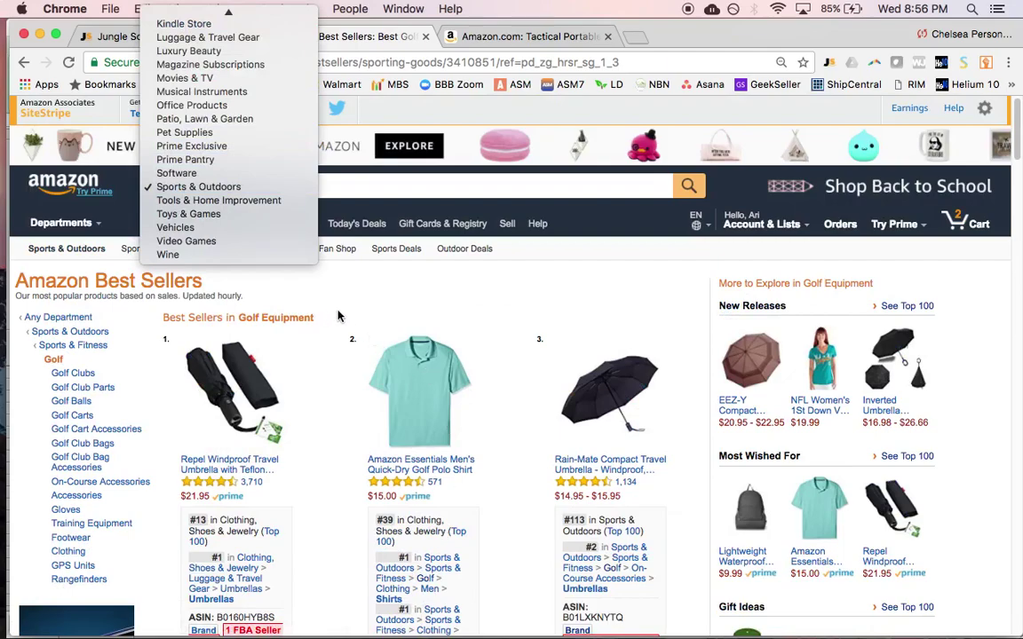
{"action": "left_click", "coordinate": [338, 271]}
{"action": "left_click", "coordinate": [19, 62]}
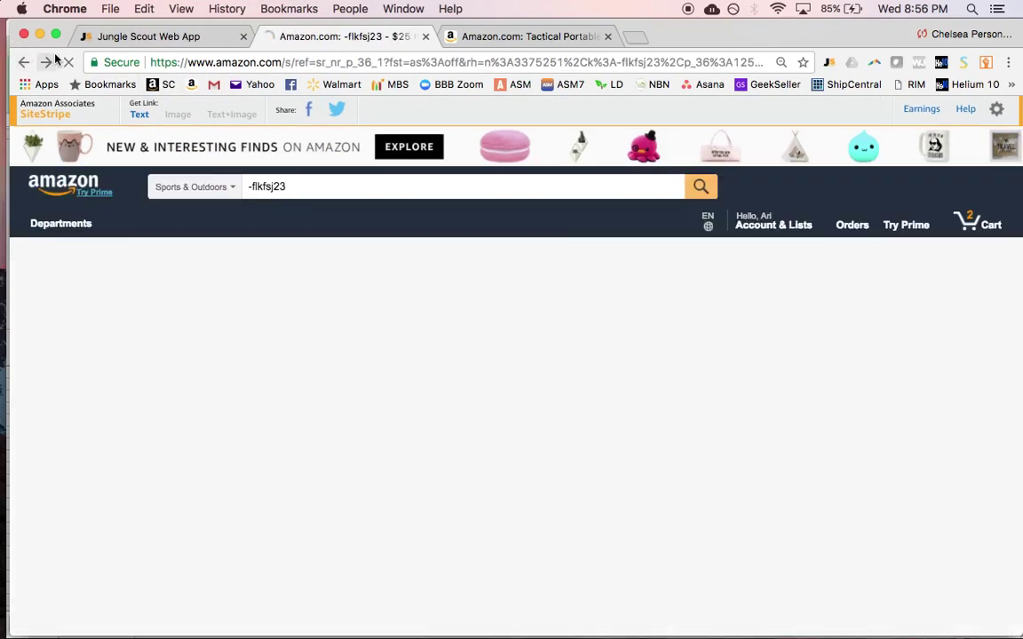
Compare Jungle Scout's category list with the category notes in cell C1 of the Excel workbook, and review the avoid list in D1
{"action": "left_click", "coordinate": [207, 43]}
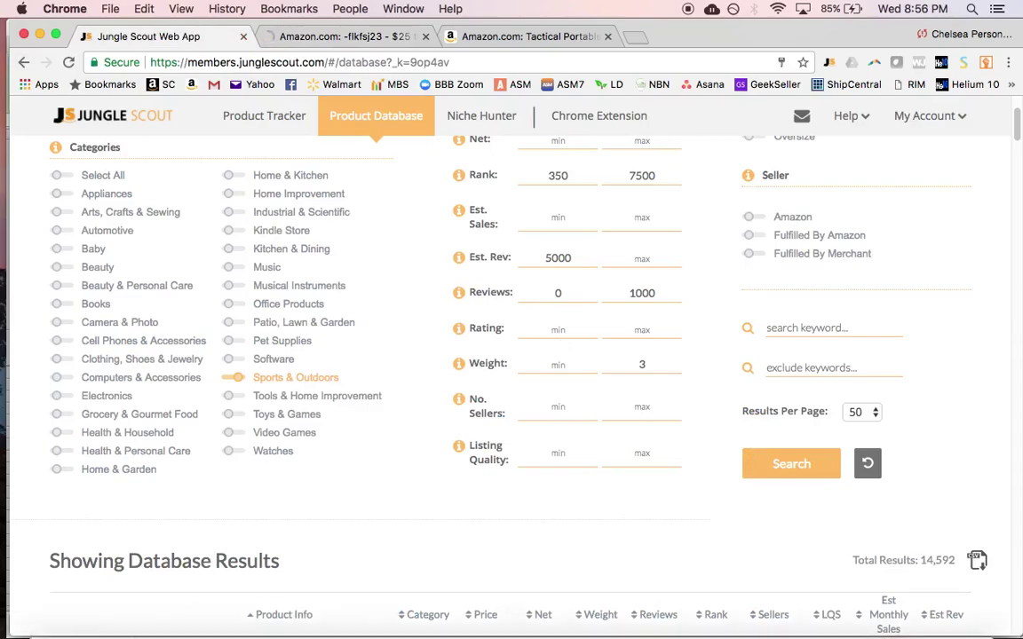
{"action": "mouse_move", "coordinate": [521, 626]}
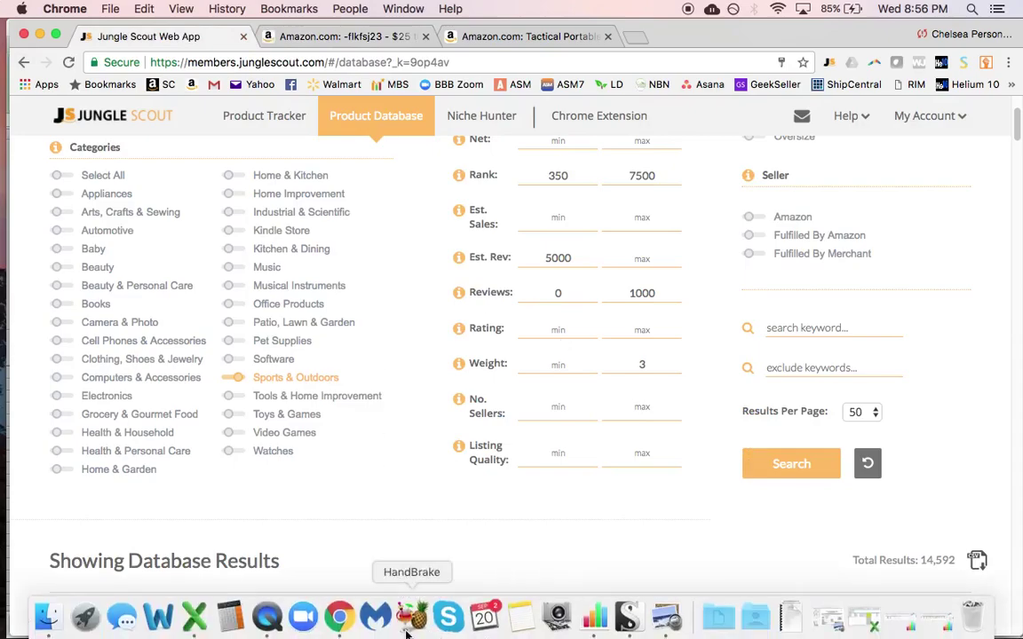
{"action": "left_click", "coordinate": [194, 619]}
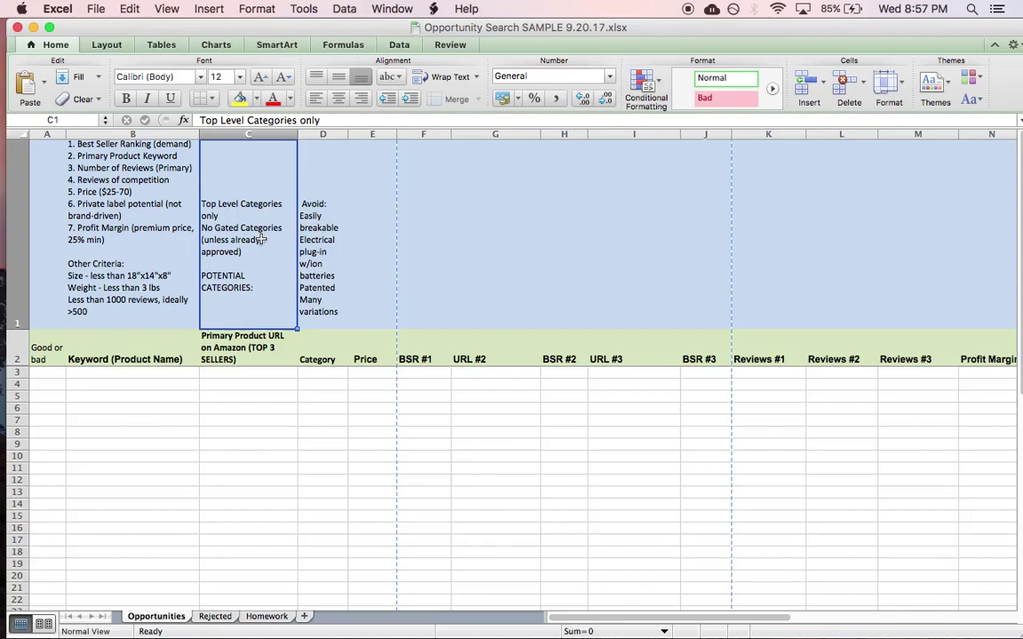
{"action": "double_click", "coordinate": [226, 300]}
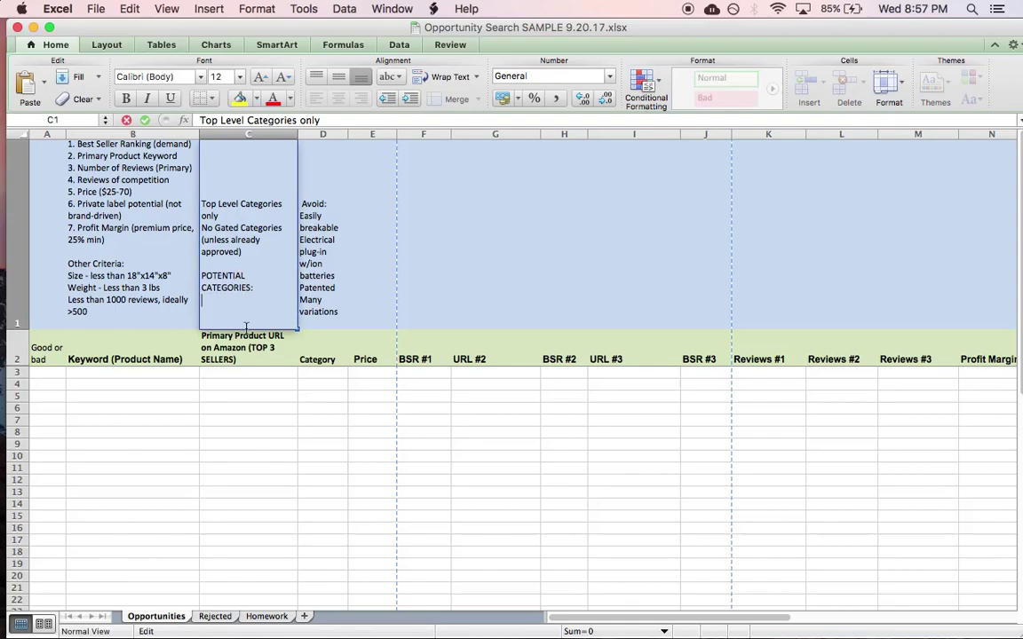
{"action": "mouse_move", "coordinate": [304, 621]}
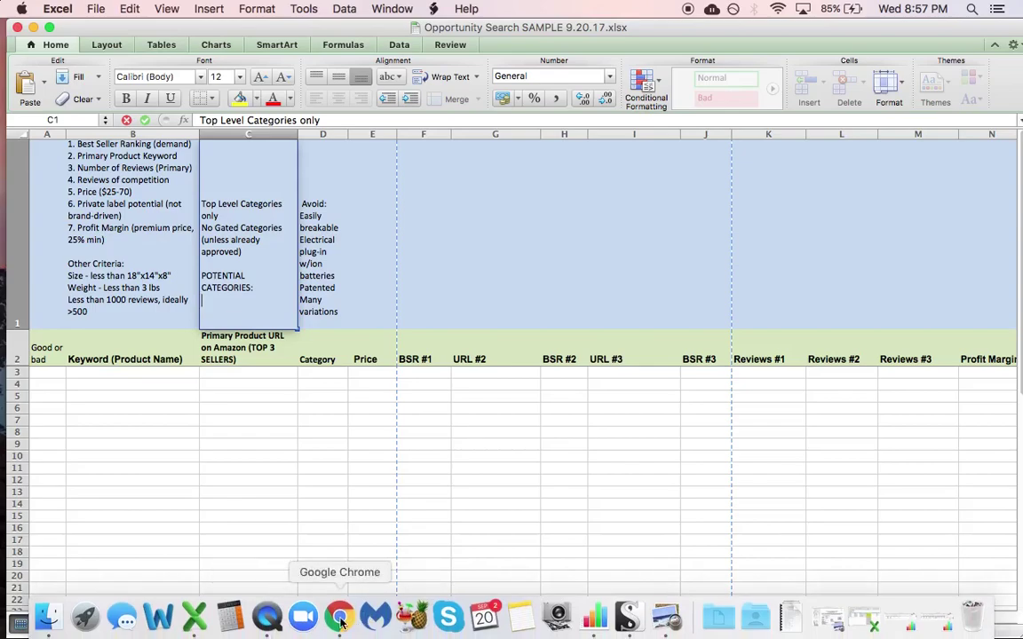
{"action": "left_click", "coordinate": [340, 618]}
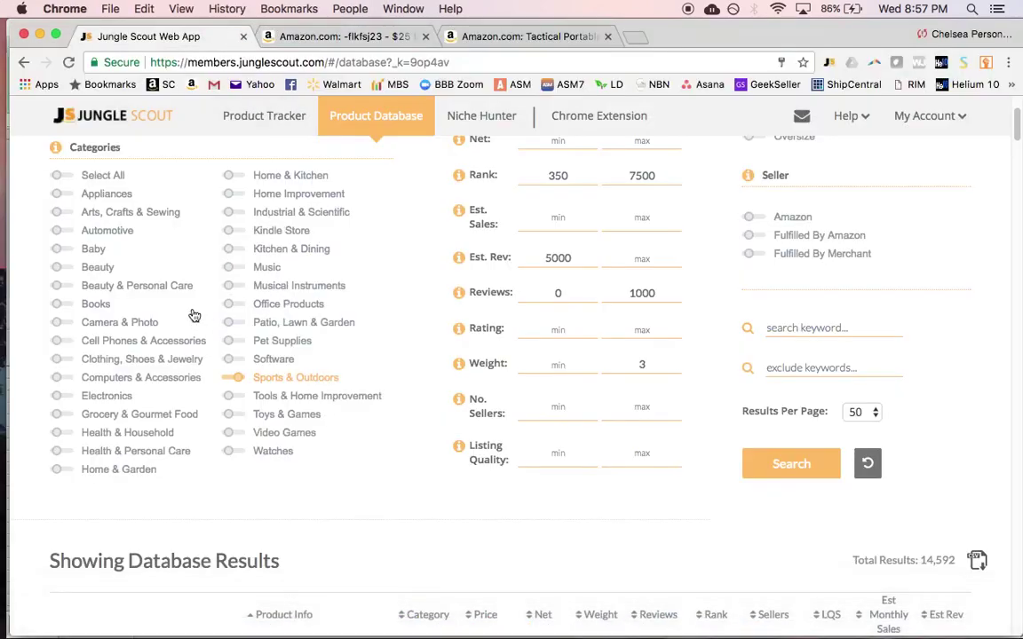
{"action": "key", "text": "super+Tab"}
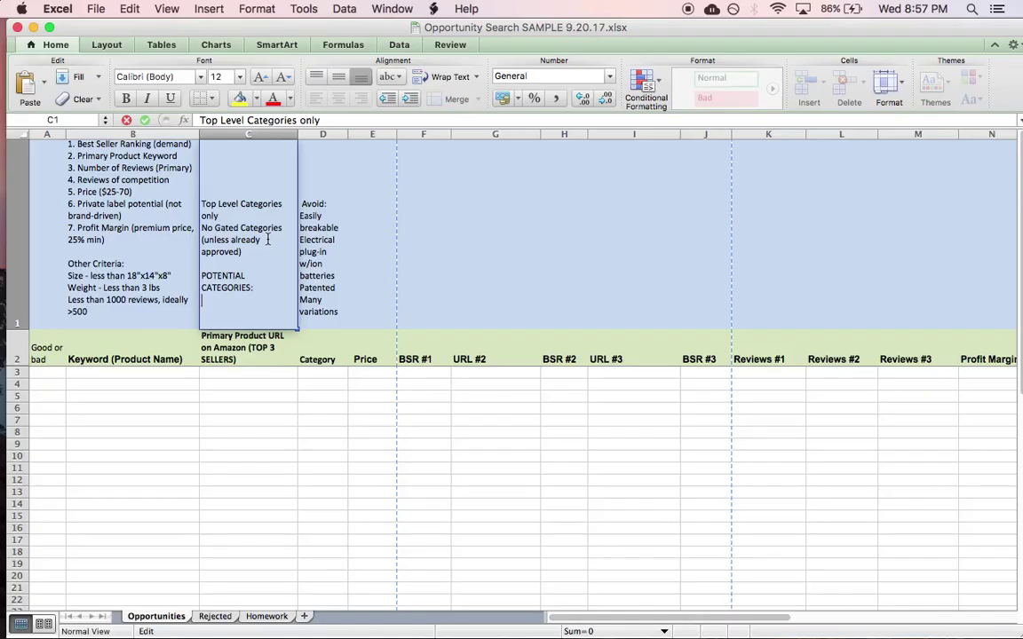
{"action": "left_click", "coordinate": [323, 207]}
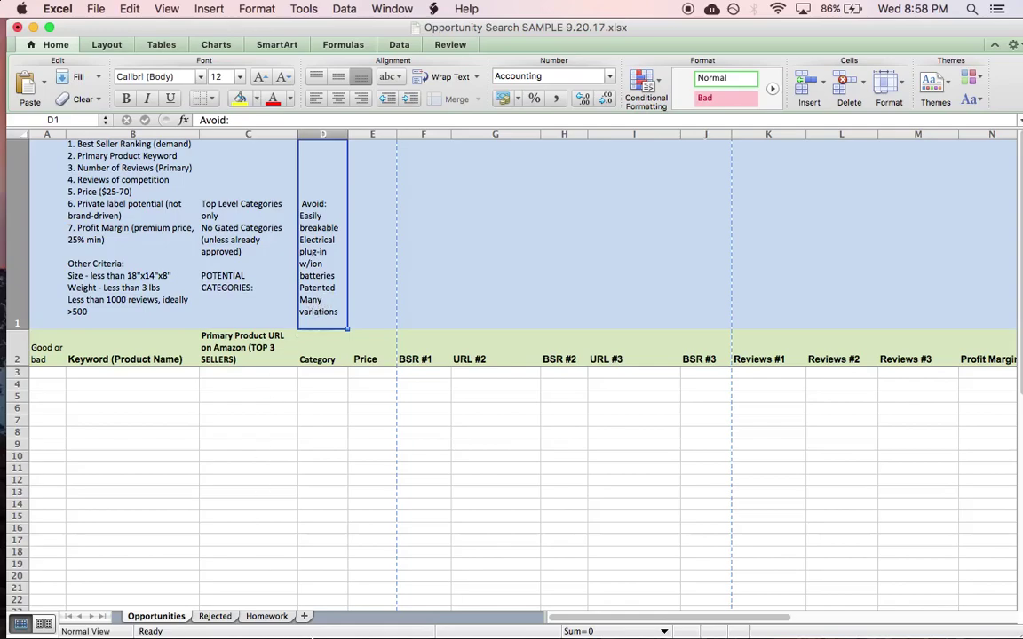
Switch to Chrome, open the 90 Degree by Reflex yoga pants listing from the Amazon results, and examine its size and color variations
{"action": "mouse_move", "coordinate": [299, 632]}
{"action": "left_click", "coordinate": [335, 626]}
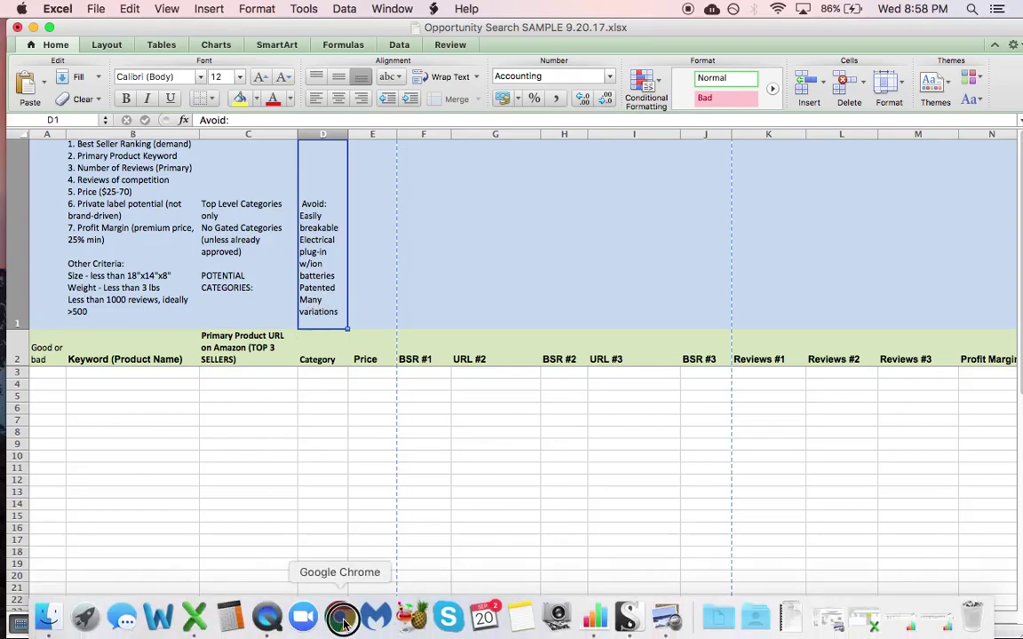
{"action": "left_click", "coordinate": [488, 39]}
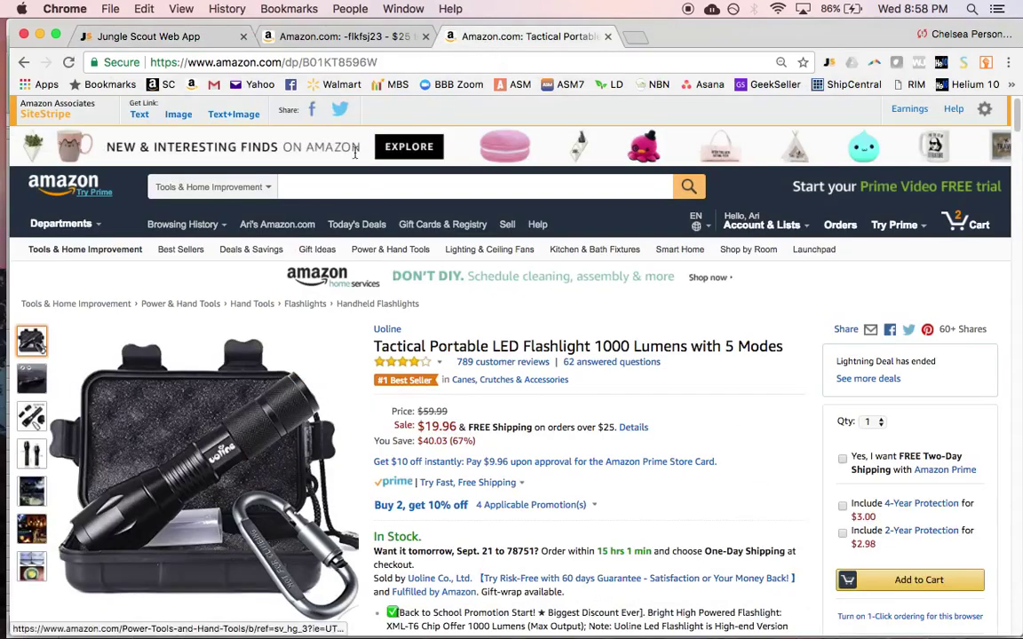
{"action": "left_click", "coordinate": [320, 37]}
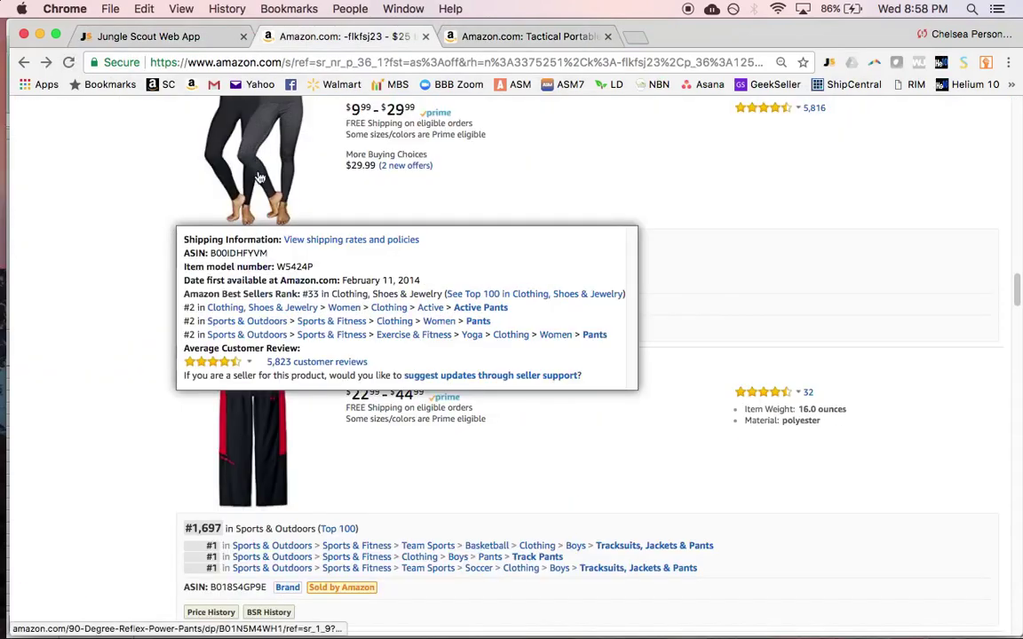
{"action": "scroll", "coordinate": [388, 162], "scroll_direction": "up", "scroll_amount": 1}
{"action": "scroll", "coordinate": [388, 162], "scroll_direction": "up", "scroll_amount": 5}
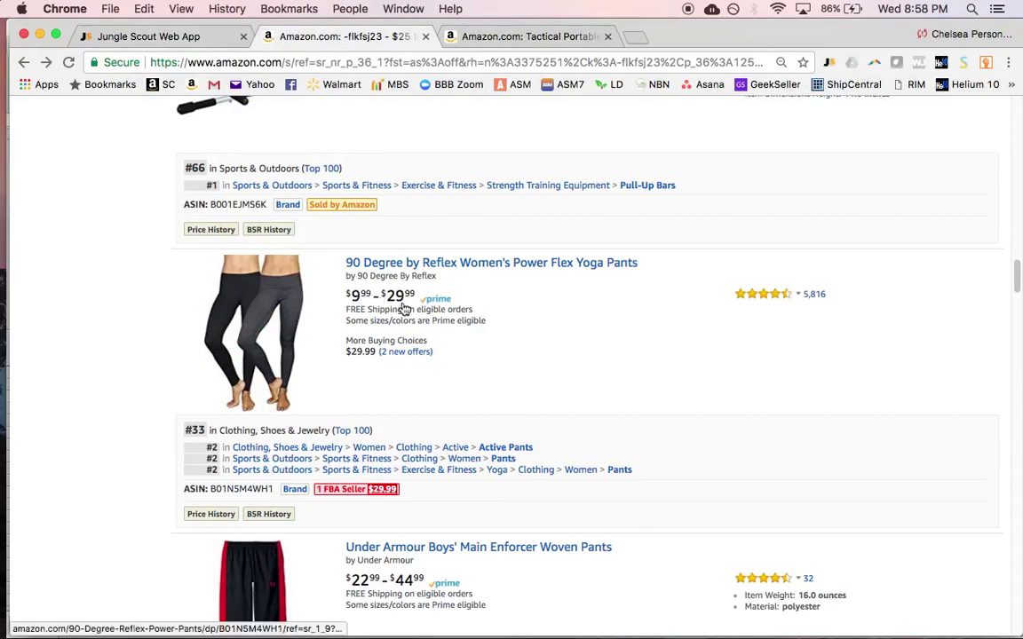
{"action": "left_click", "coordinate": [376, 268]}
{"action": "scroll", "coordinate": [628, 373], "scroll_direction": "down", "scroll_amount": 3}
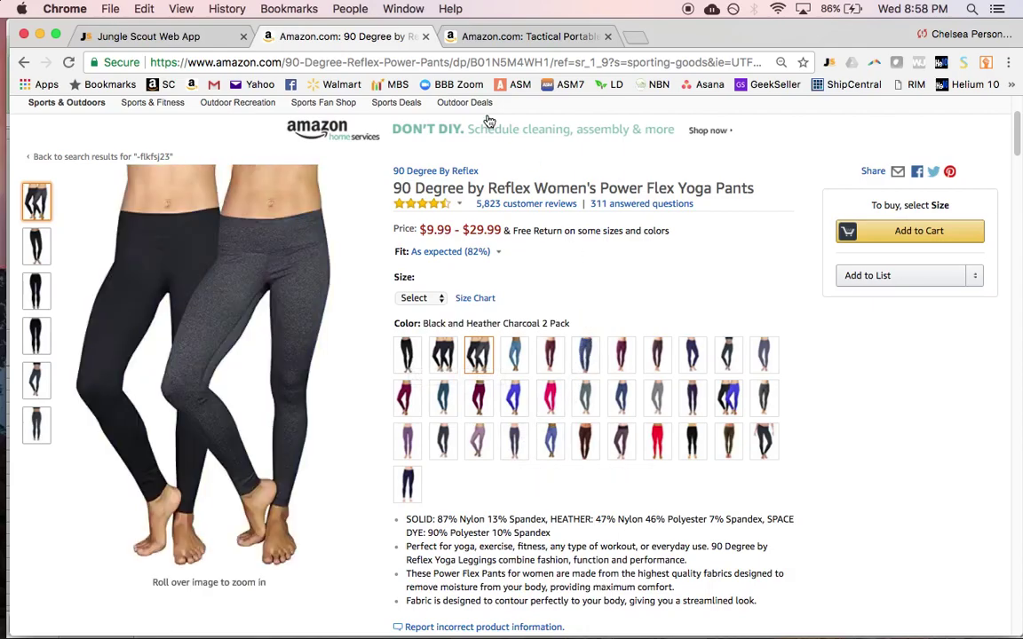
{"action": "mouse_move", "coordinate": [226, 258]}
{"action": "key", "text": "super+Tab"}
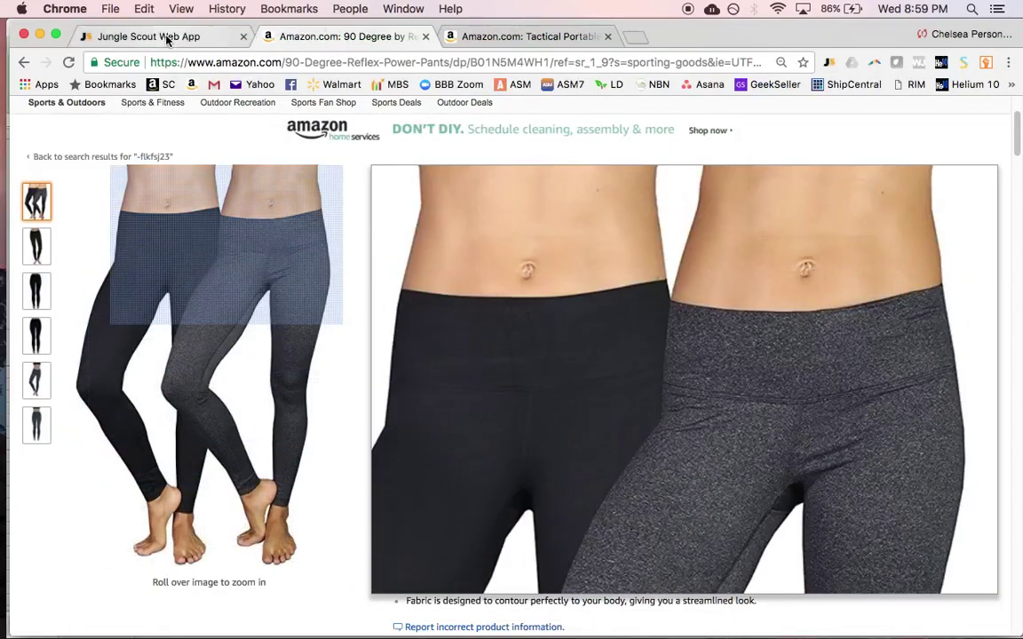
Look over the Sports & Outdoors products in the Jungle Scout database results, checking price, reviews, rank and revenue
{"action": "left_click", "coordinate": [166, 40]}
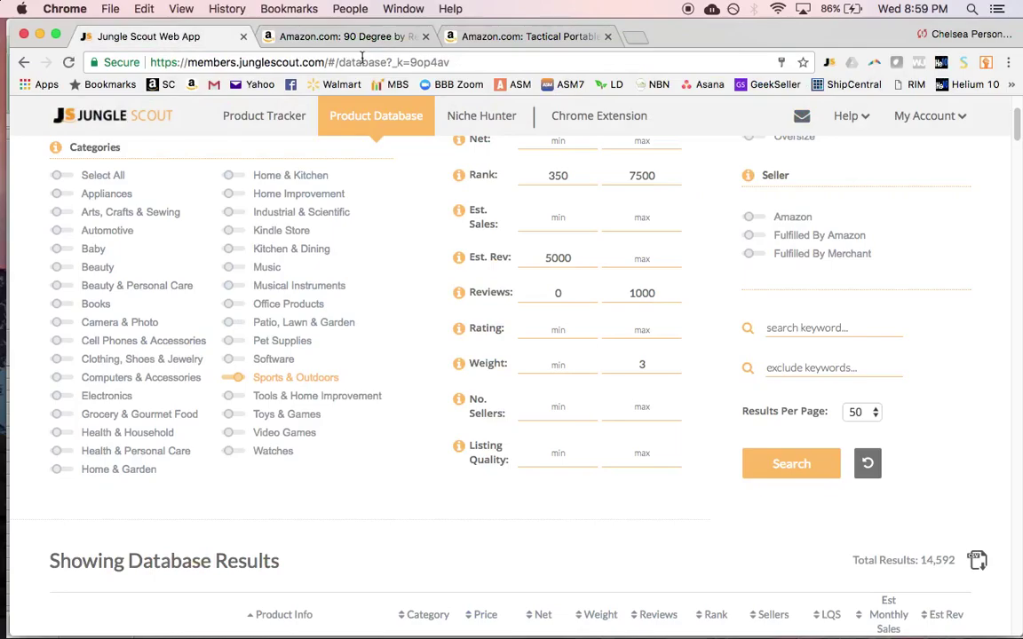
{"action": "scroll", "coordinate": [507, 247], "scroll_direction": "down", "scroll_amount": 10}
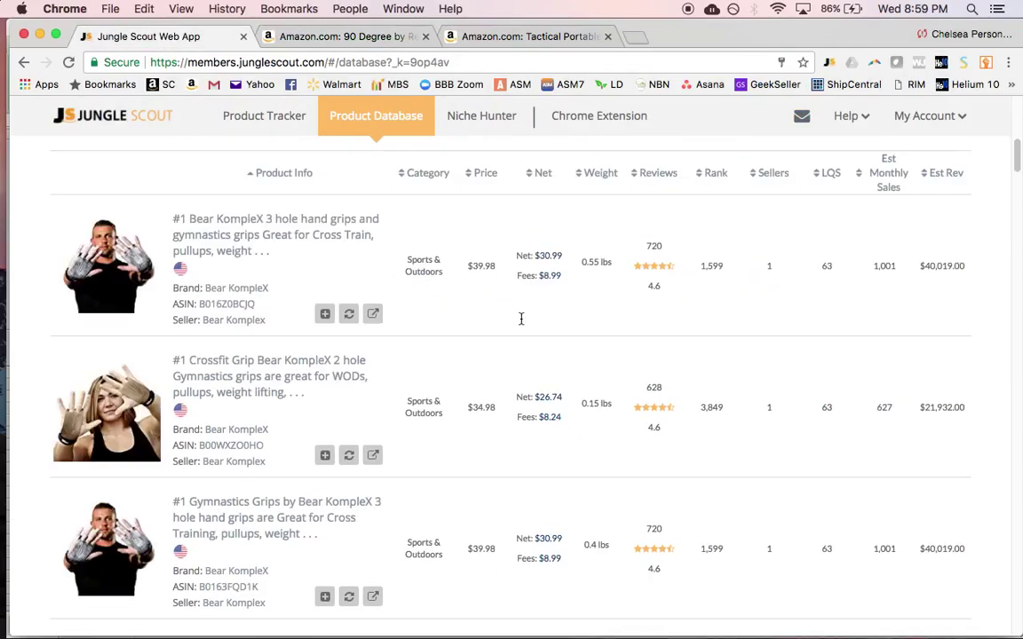
{"action": "scroll", "coordinate": [521, 319], "scroll_direction": "down", "scroll_amount": 2}
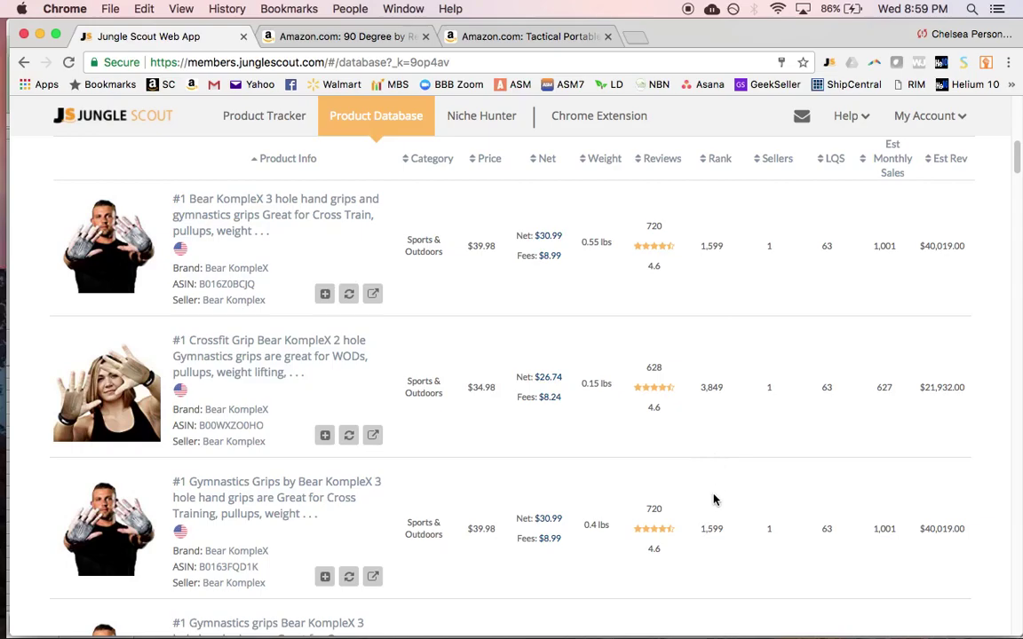
{"action": "scroll", "coordinate": [724, 274], "scroll_direction": "down", "scroll_amount": 1}
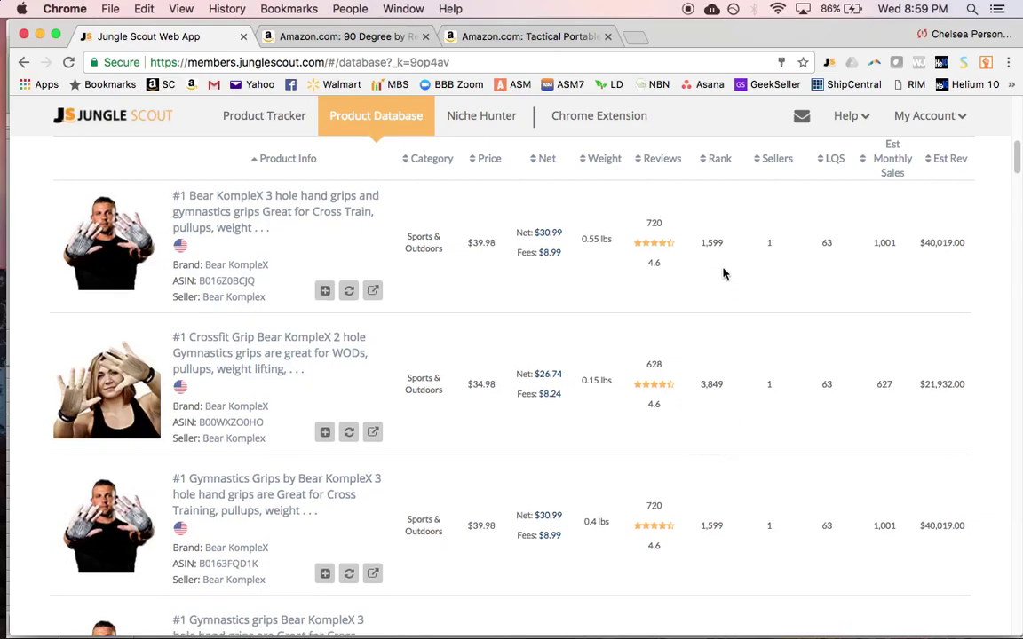
{"action": "scroll", "coordinate": [724, 273], "scroll_direction": "down", "scroll_amount": 1}
{"action": "scroll", "coordinate": [724, 273], "scroll_direction": "down", "scroll_amount": 5}
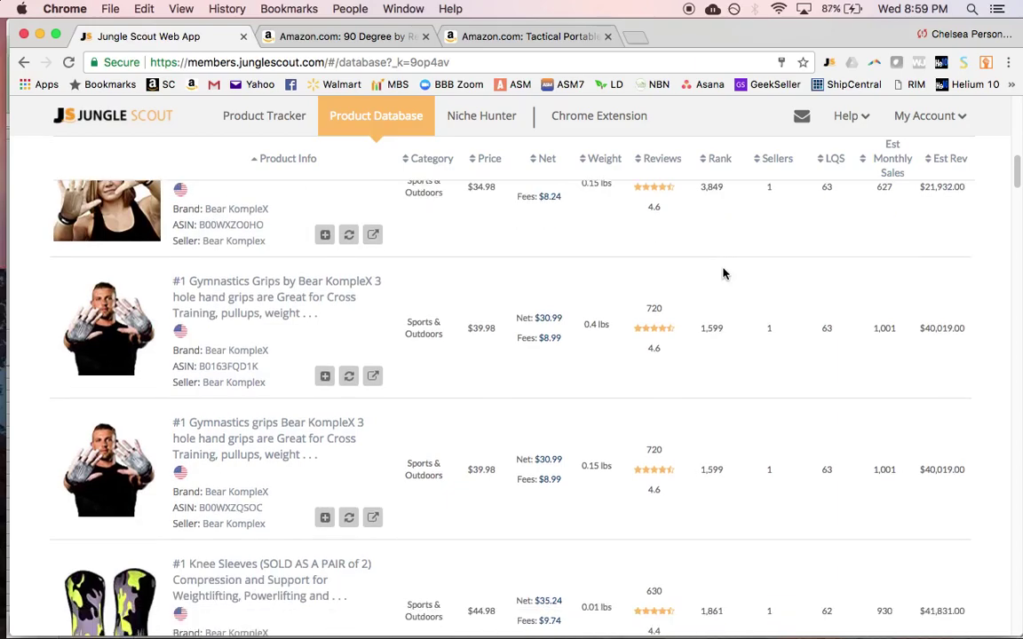
{"action": "scroll", "coordinate": [724, 273], "scroll_direction": "down", "scroll_amount": 3}
{"action": "scroll", "coordinate": [723, 274], "scroll_direction": "up", "scroll_amount": 8}
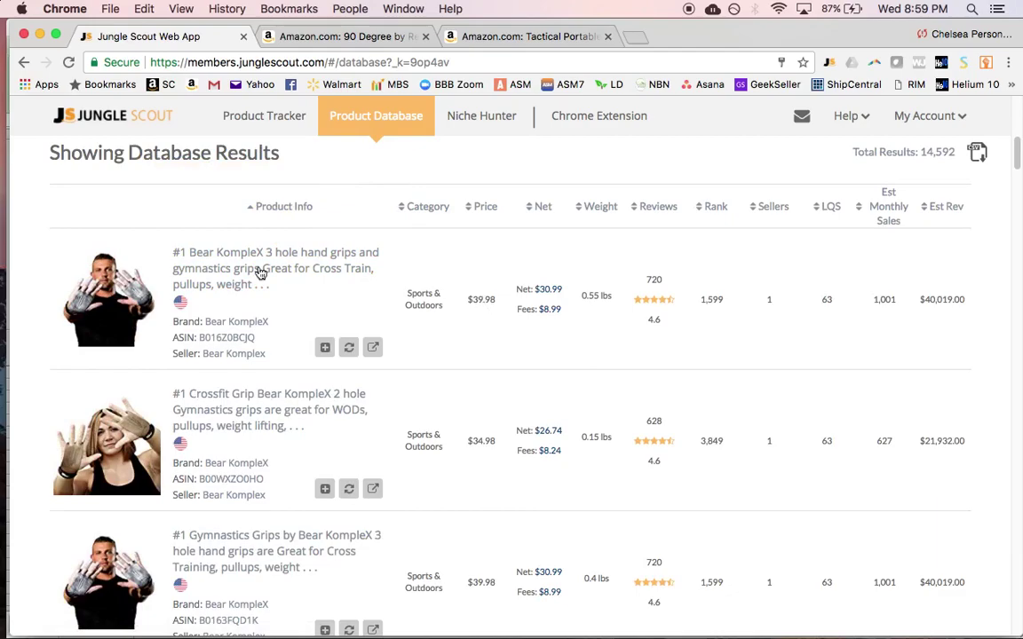
Copy the Amazon link of the first Bear KompleX 3 hole hand grips result into cell C3 of the Excel workbook
{"action": "right_click", "coordinate": [206, 275]}
{"action": "left_click", "coordinate": [269, 350]}
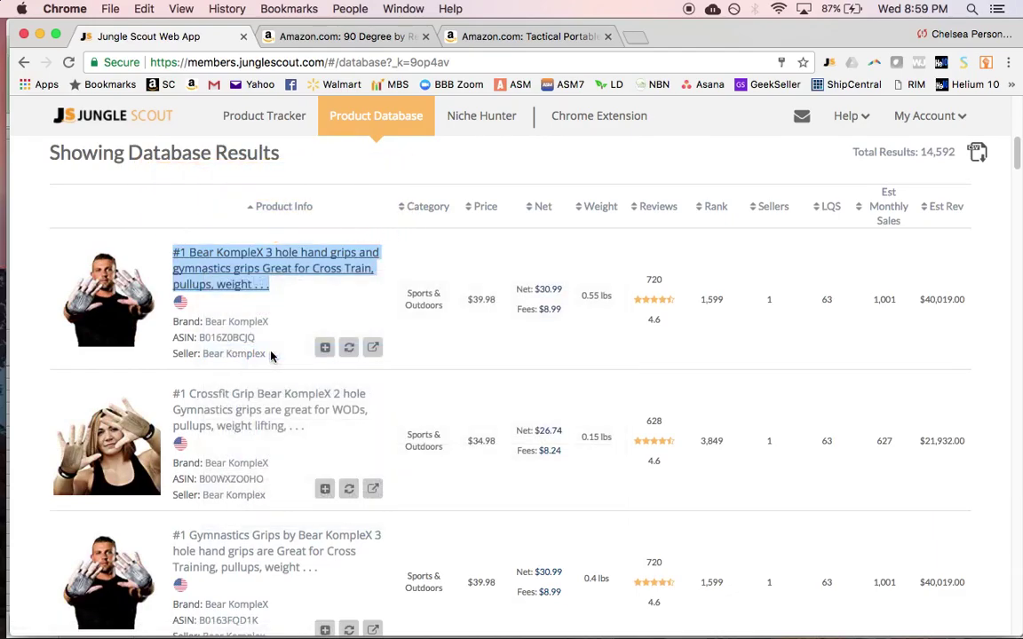
{"action": "key", "text": "super+Tab"}
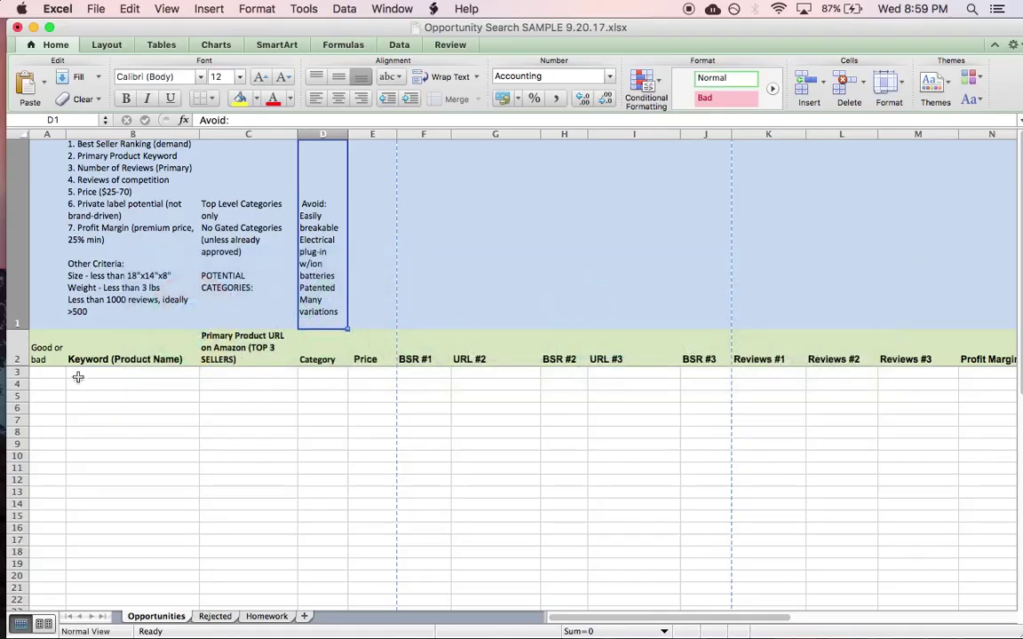
{"action": "left_click", "coordinate": [97, 374]}
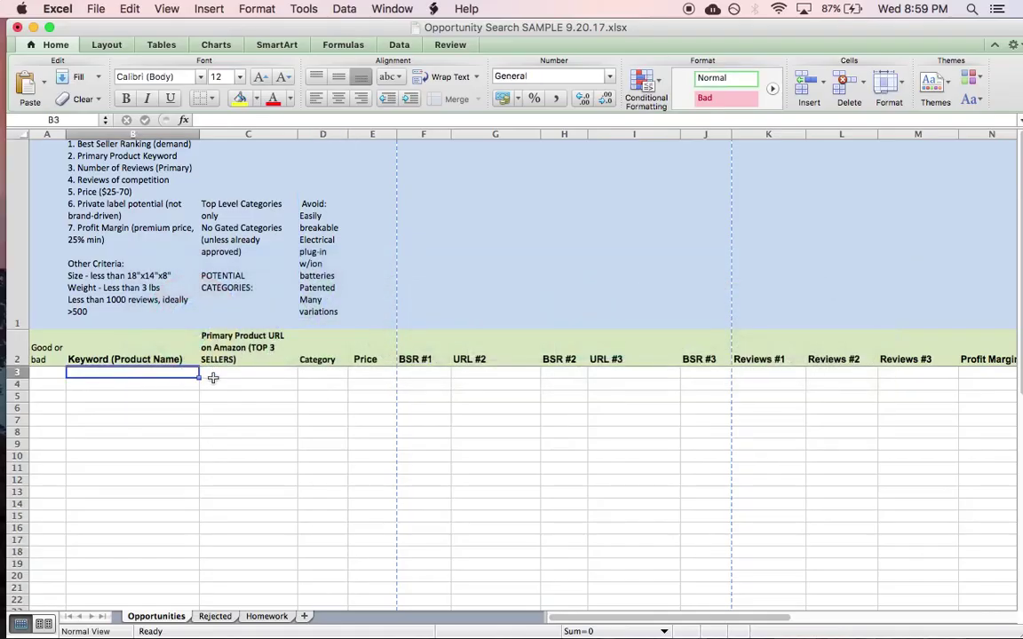
{"action": "left_click", "coordinate": [219, 376]}
{"action": "type", "text": "http://www.amazon.com/dp/B016Z0BCJQ"}
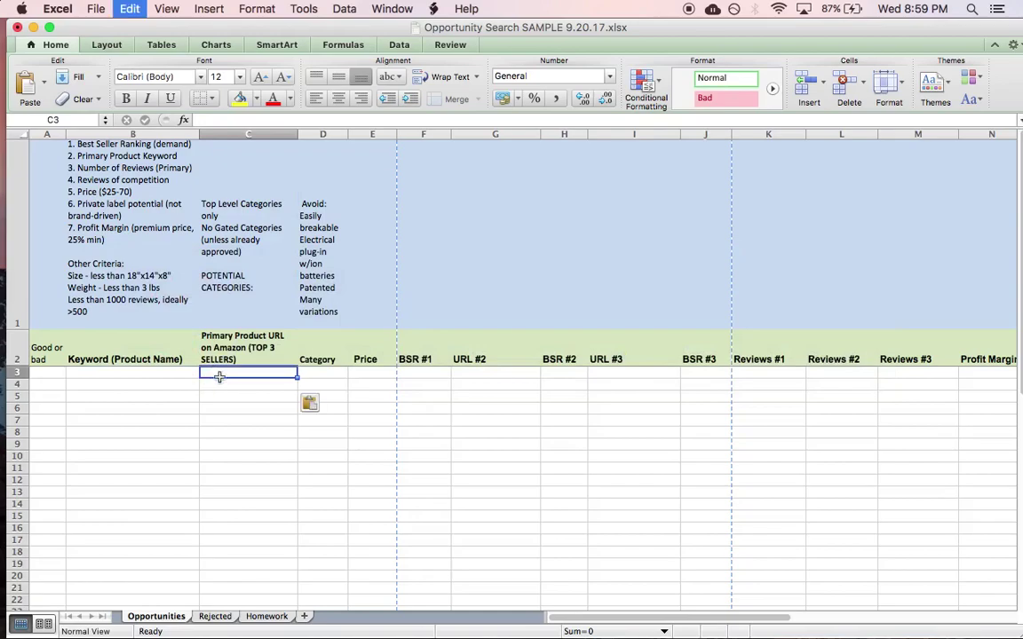
Switch to Amazon in Chrome and check the search suggestions for "hand grips" across All Departments
{"action": "left_click", "coordinate": [136, 382]}
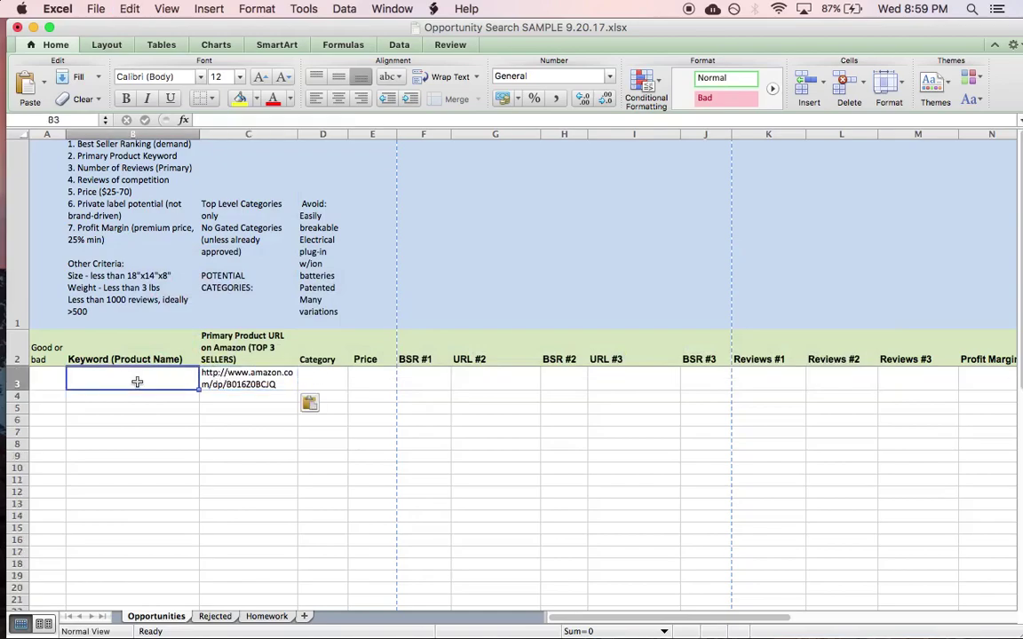
{"action": "key", "text": "super+Tab"}
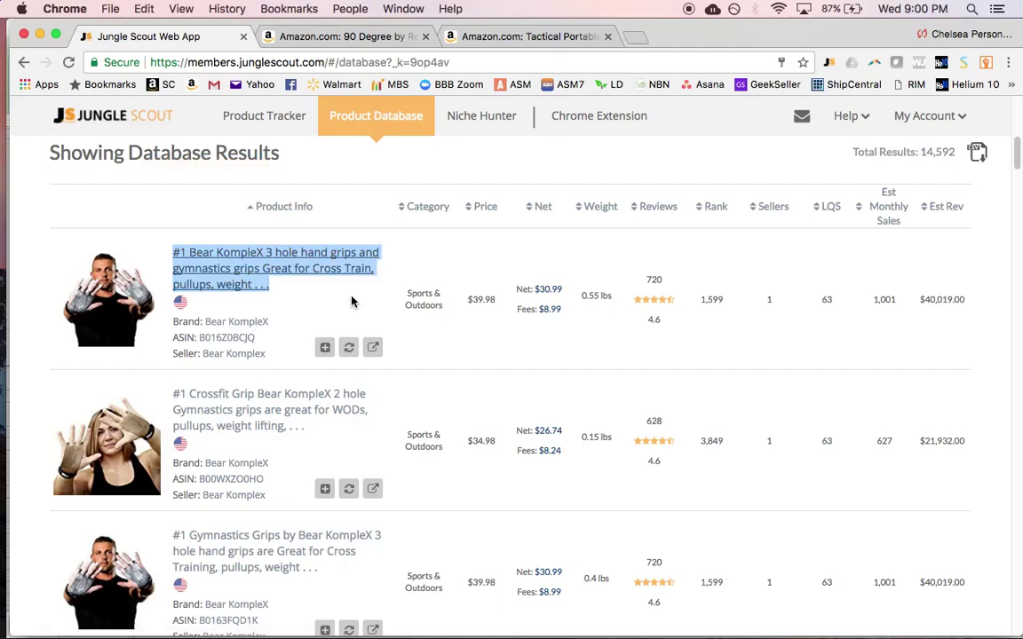
{"action": "left_click", "coordinate": [347, 35]}
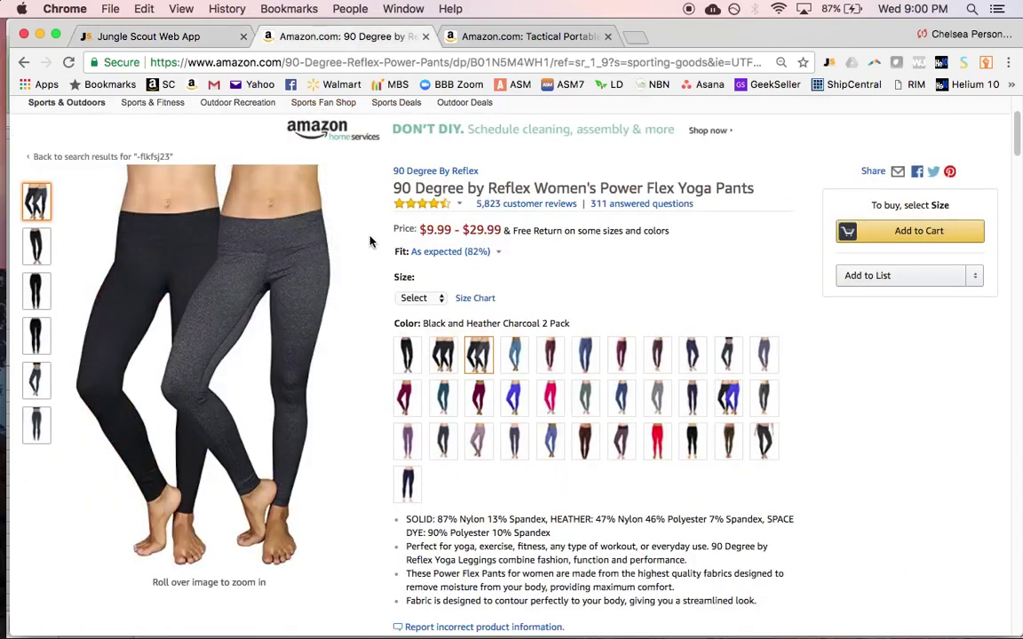
{"action": "left_click", "coordinate": [213, 185]}
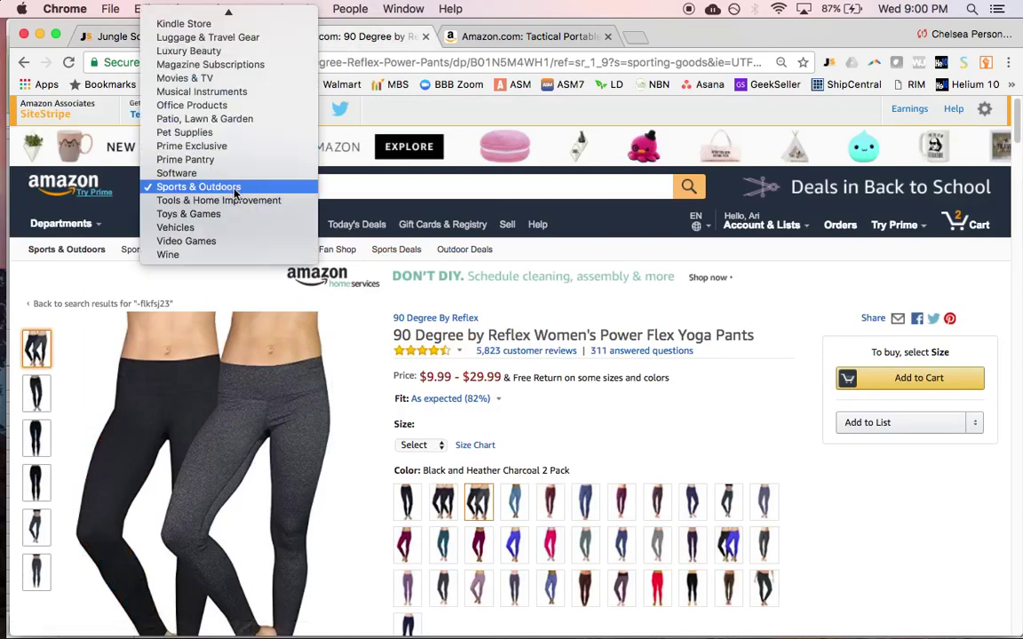
{"action": "left_click", "coordinate": [257, 10]}
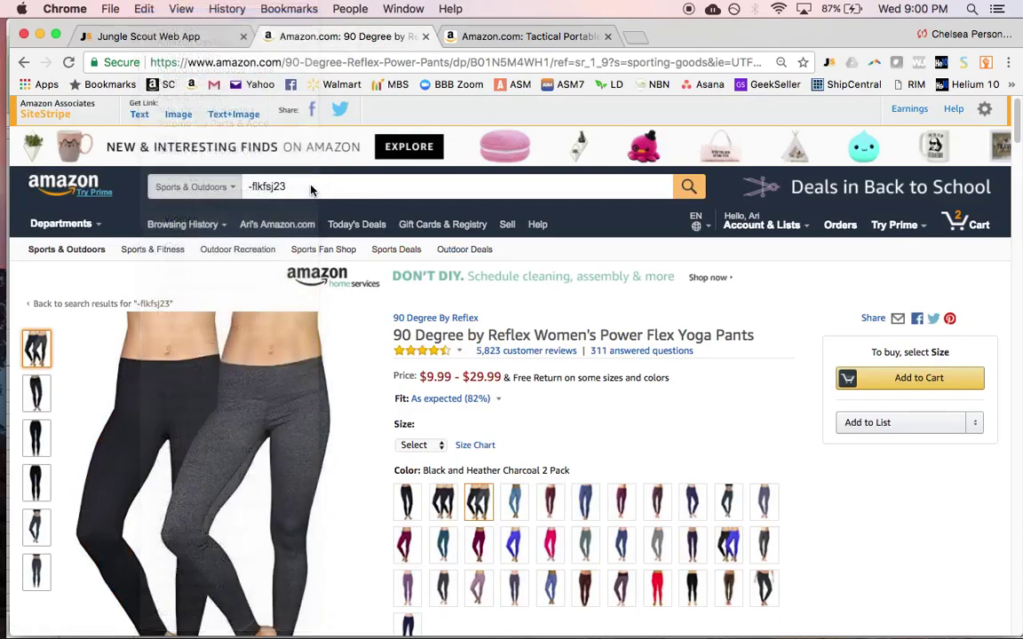
{"action": "triple_click", "coordinate": [310, 187]}
{"action": "key", "text": "BackSpace"}
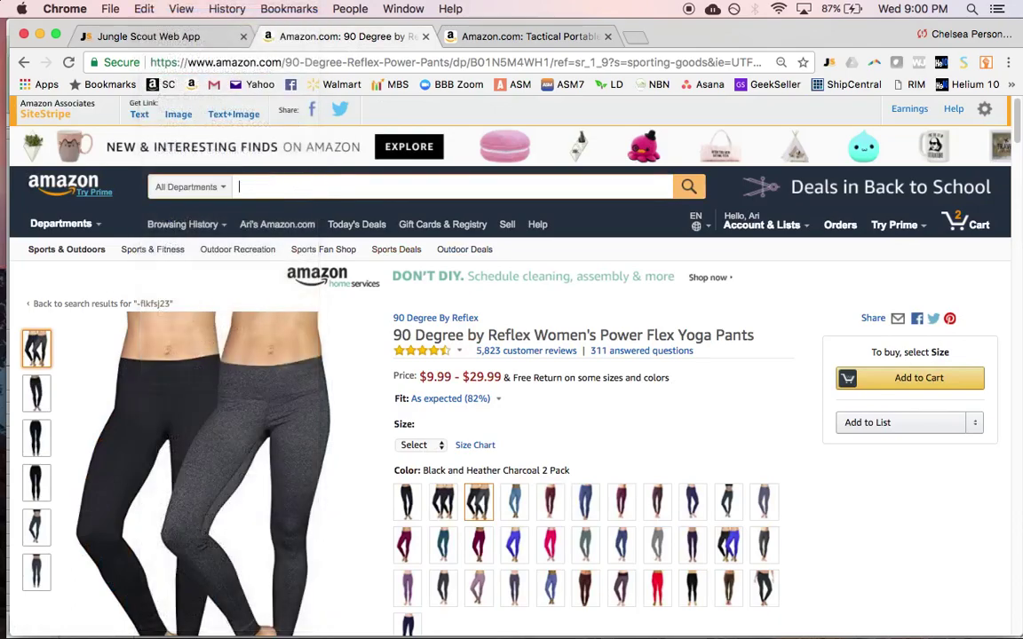
{"action": "type", "text": "hand grips"}
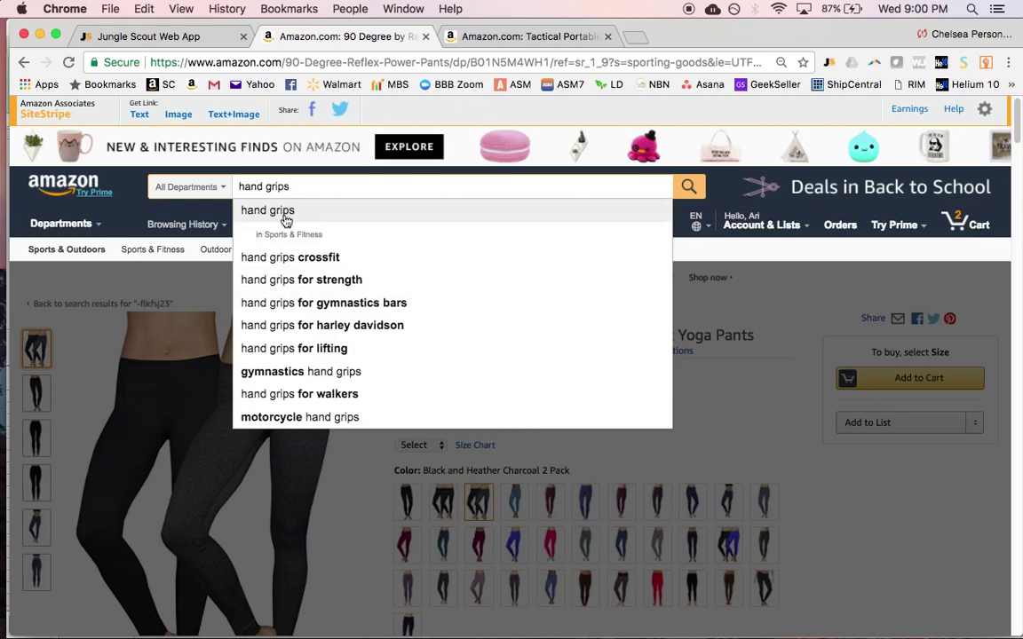
Switch to Excel and fill row 3 with the keyword "Hand grips" and the category "S&O"
{"action": "key", "text": "super+Tab"}
{"action": "double_click", "coordinate": [172, 376]}
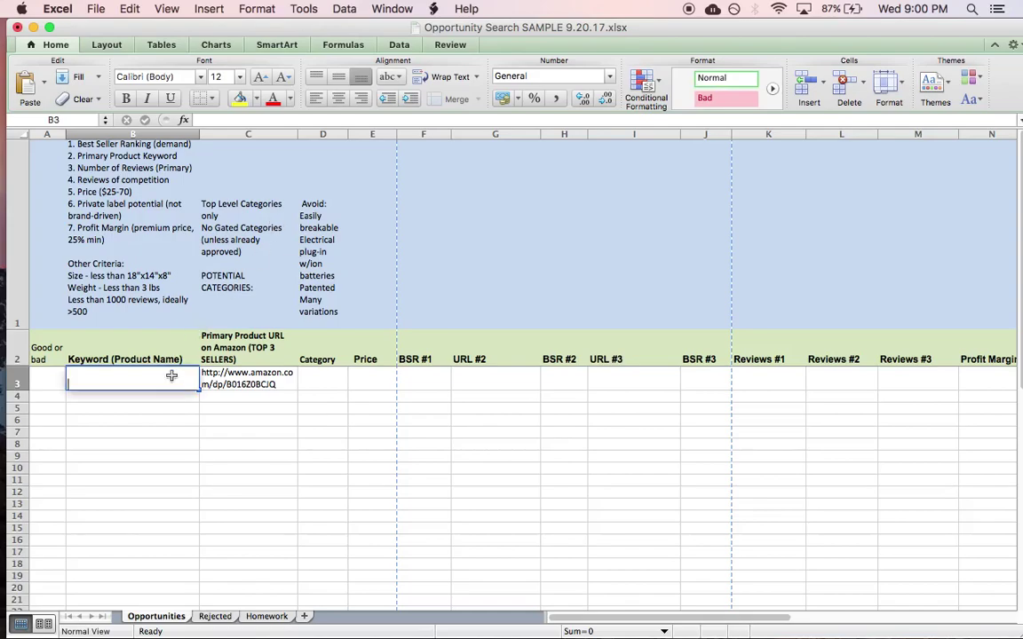
{"action": "type", "text": "Hand grips"}
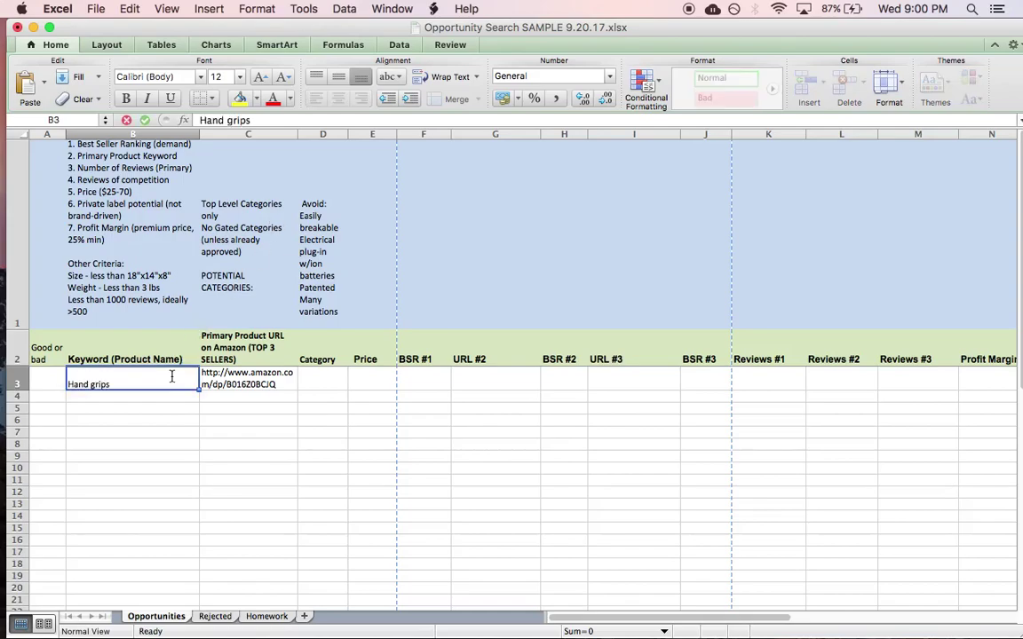
{"action": "key", "text": "Tab"}
{"action": "key", "text": "Tab"}
{"action": "type", "text": "S"}
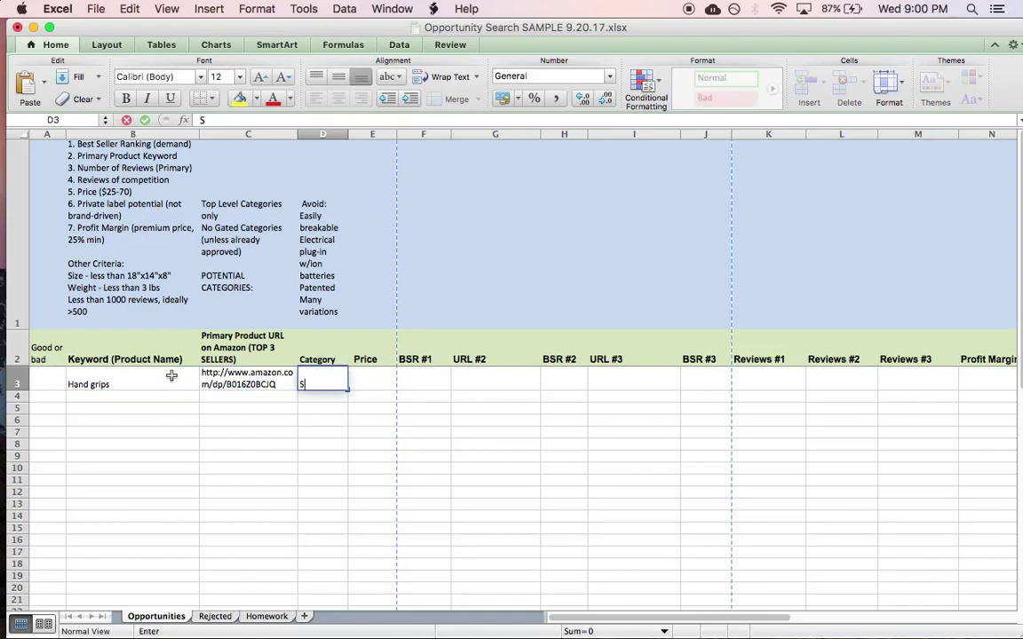
{"action": "type", "text": "&O"}
{"action": "key", "text": "Tab"}
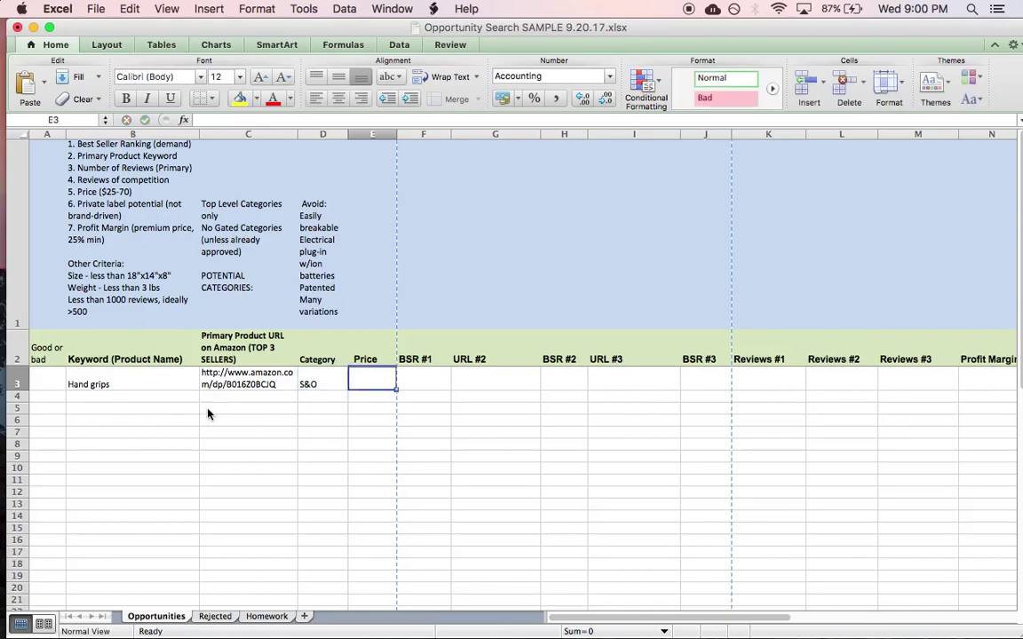
Enter the hand grips price 39.99 in E3 and, from the Jungle Scout results in Chrome, the BSR #1 value 1599 in F3
{"action": "type", "text": "39.99"}
{"action": "key", "text": "Tab"}
{"action": "key", "text": "super+Tab"}
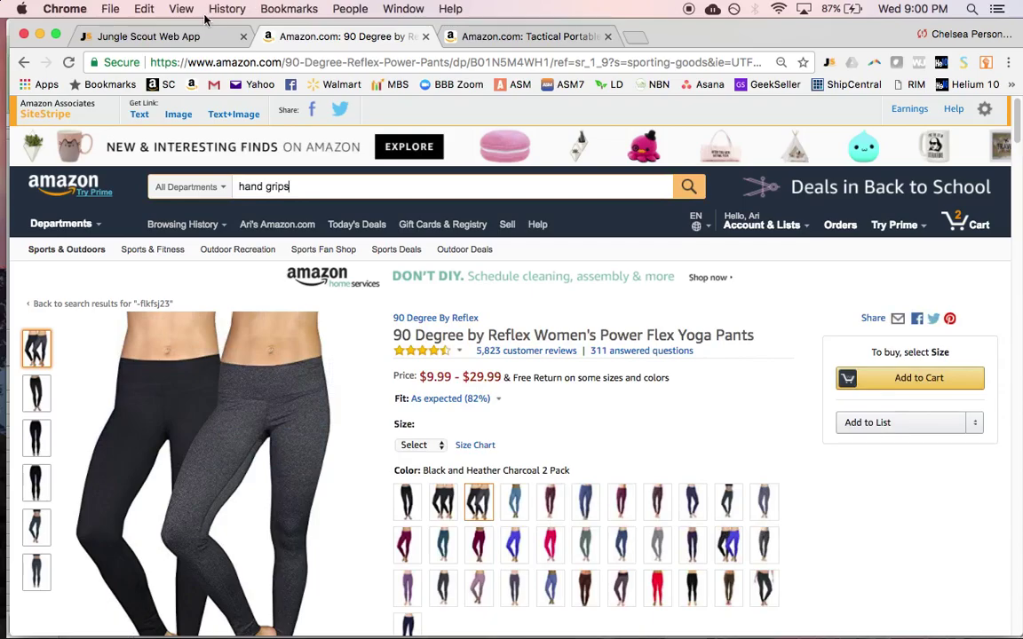
{"action": "left_click", "coordinate": [197, 36]}
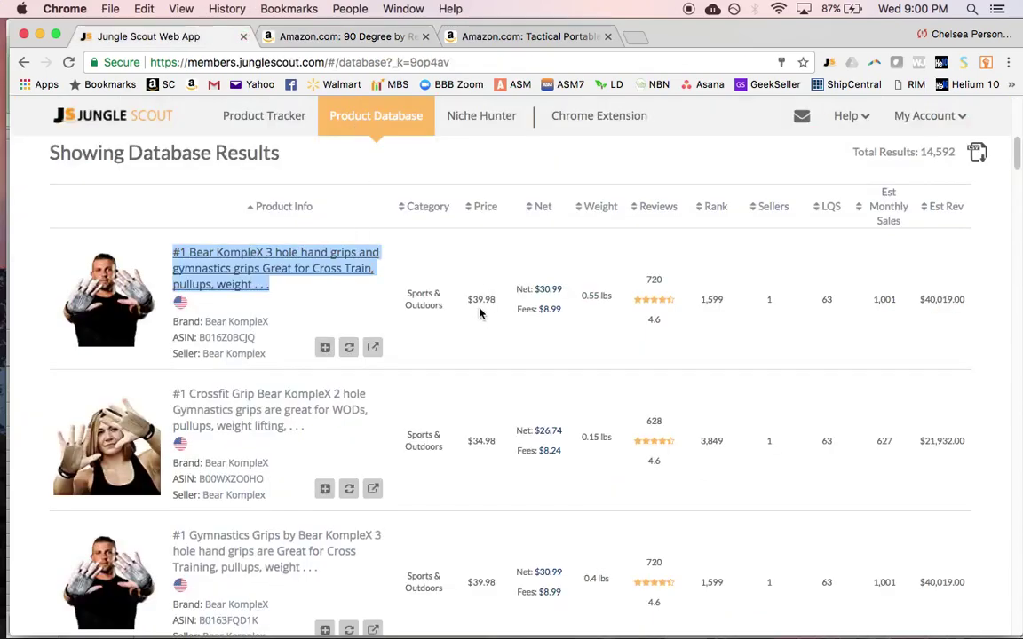
{"action": "key", "text": "super+Tab"}
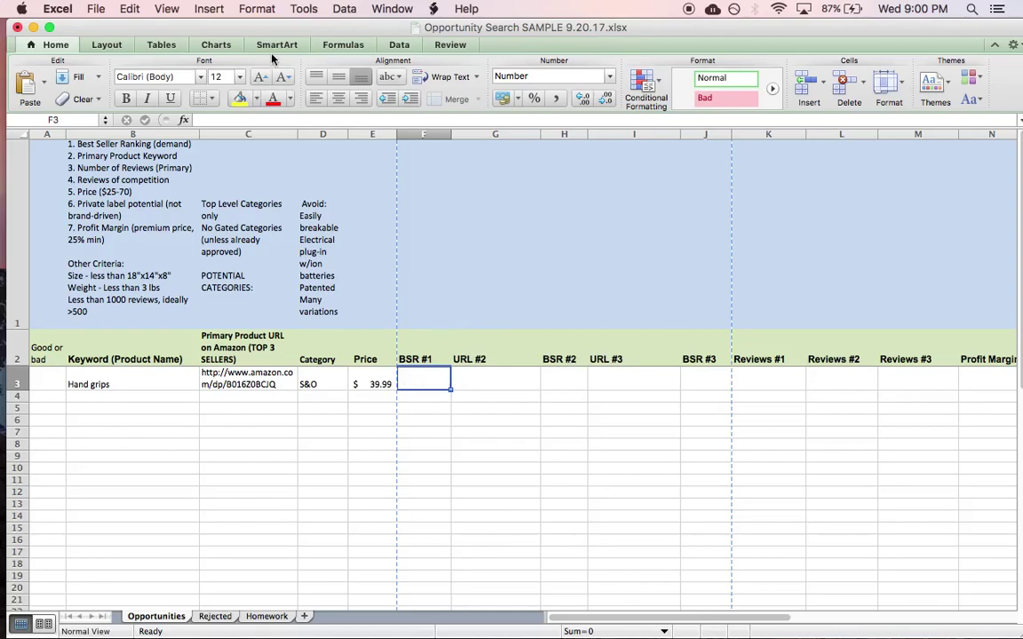
{"action": "key", "text": "super+Tab"}
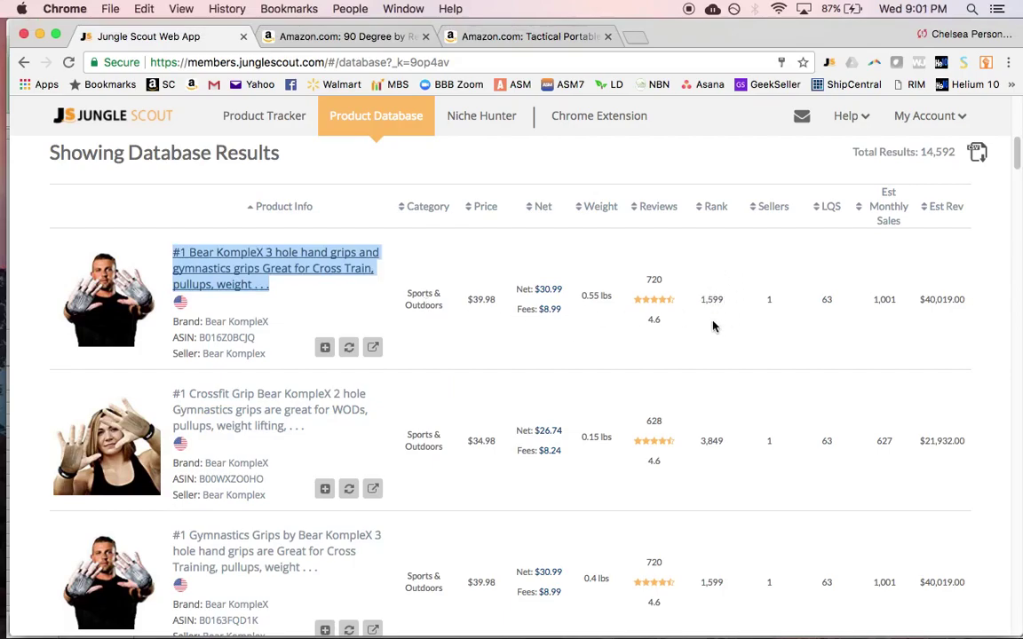
{"action": "key", "text": "super+Tab"}
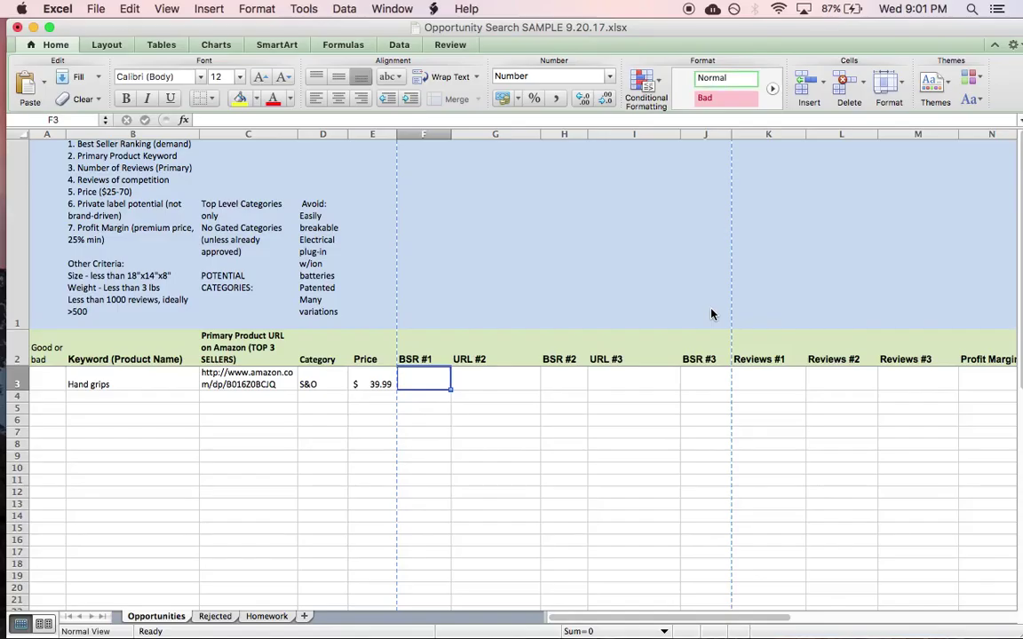
{"action": "type", "text": "1599"}
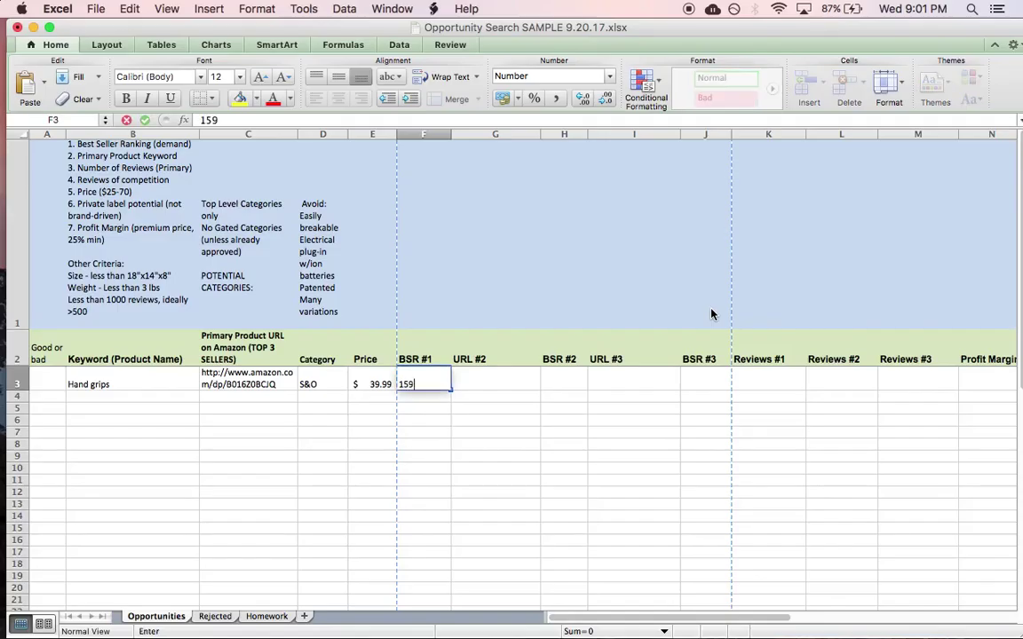
Check the first hand grips result's review count in Jungle Scout and enter 720 under Reviews #1 in row 3 of the workbook
{"action": "key", "text": "Tab"}
{"action": "key", "text": "Tab"}
{"action": "key", "text": "Tab"}
{"action": "key", "text": "Tab"}
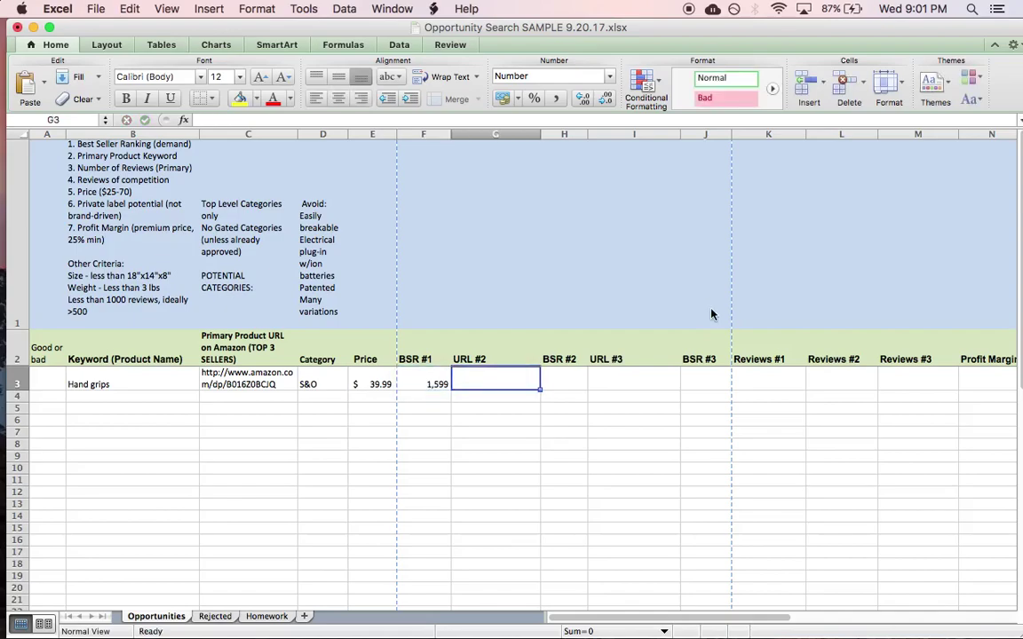
{"action": "key", "text": "Tab"}
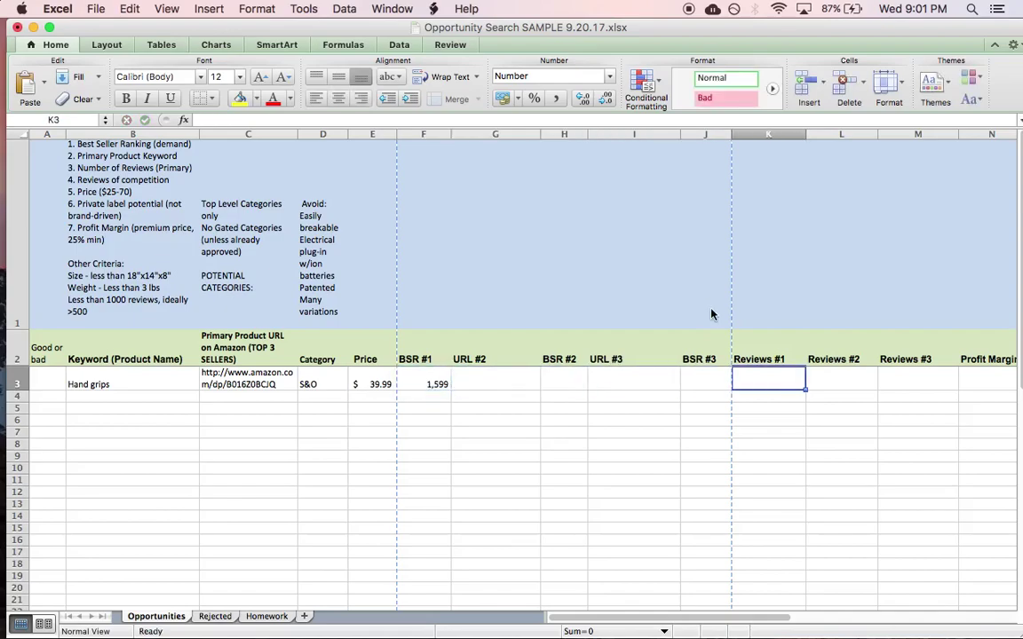
{"action": "key", "text": "super+Tab"}
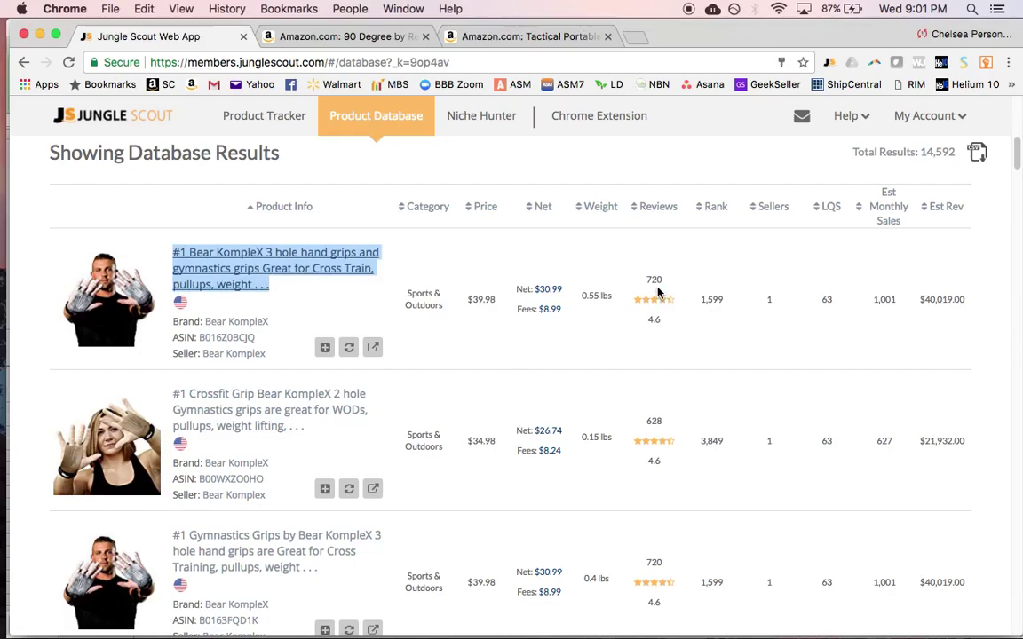
{"action": "key", "text": "super+Tab"}
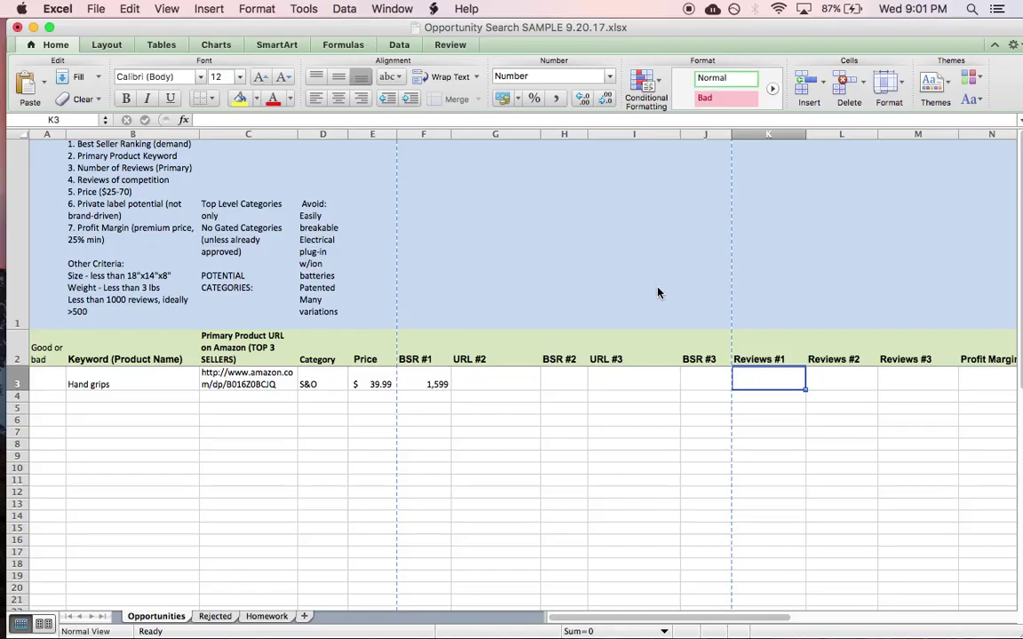
{"action": "type", "text": "720"}
{"action": "key", "text": "Tab"}
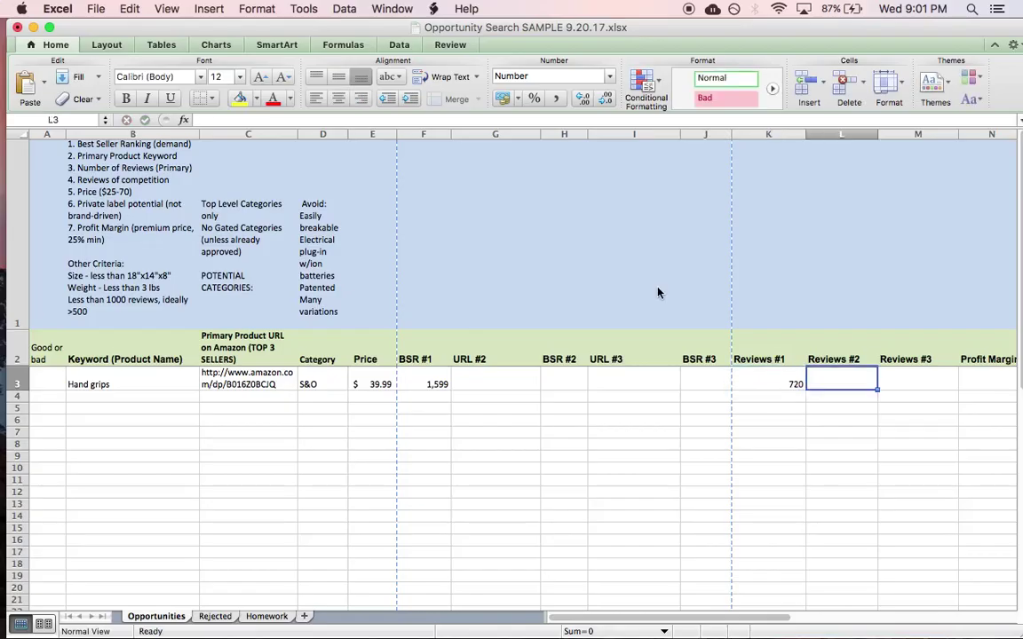
Select cell B4, switch to Jungle Scout in Chrome and look through the database results for the next product candidate
{"action": "left_click", "coordinate": [90, 397]}
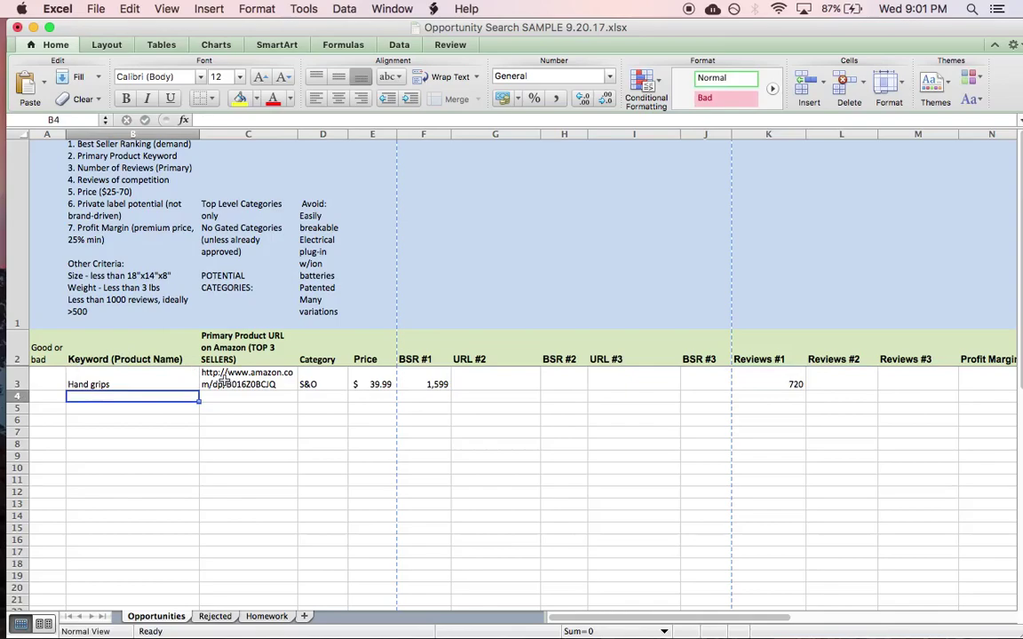
{"action": "key", "text": "super+Tab"}
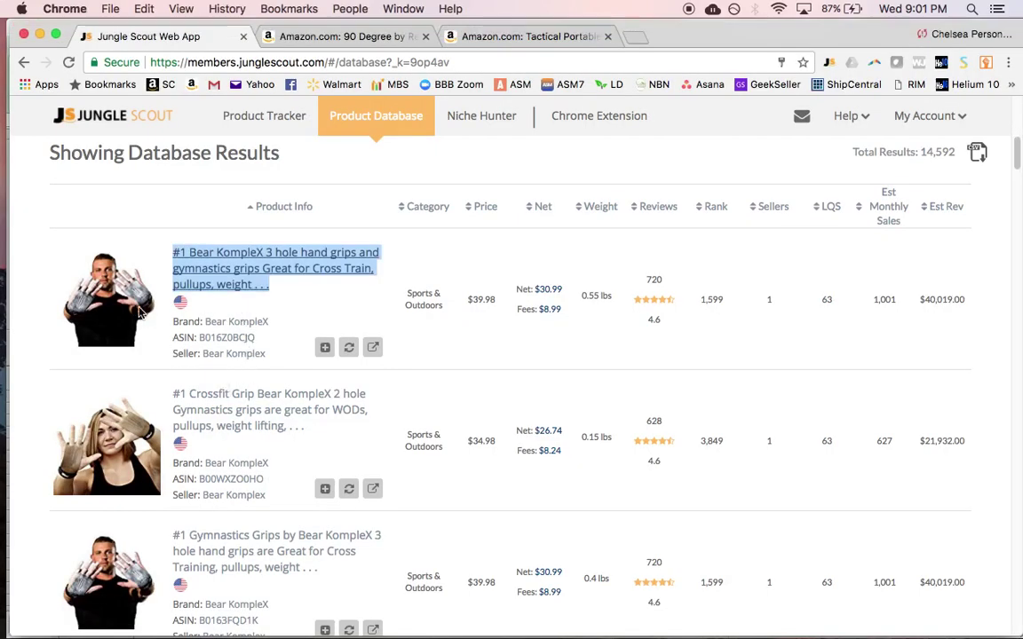
{"action": "scroll", "coordinate": [175, 340], "scroll_direction": "down", "scroll_amount": 2}
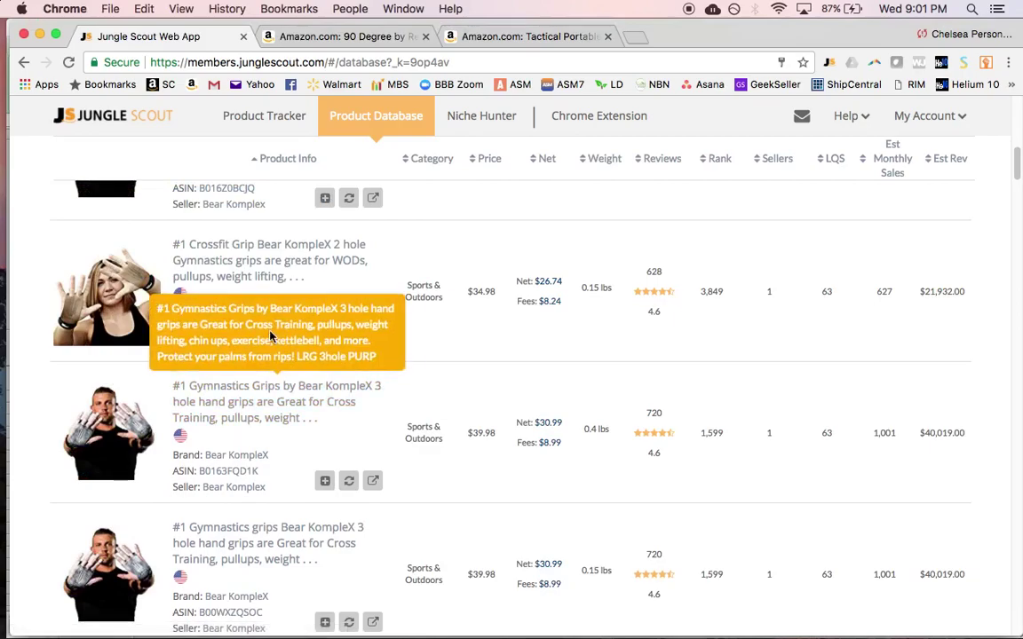
{"action": "scroll", "coordinate": [267, 329], "scroll_direction": "up", "scroll_amount": 3}
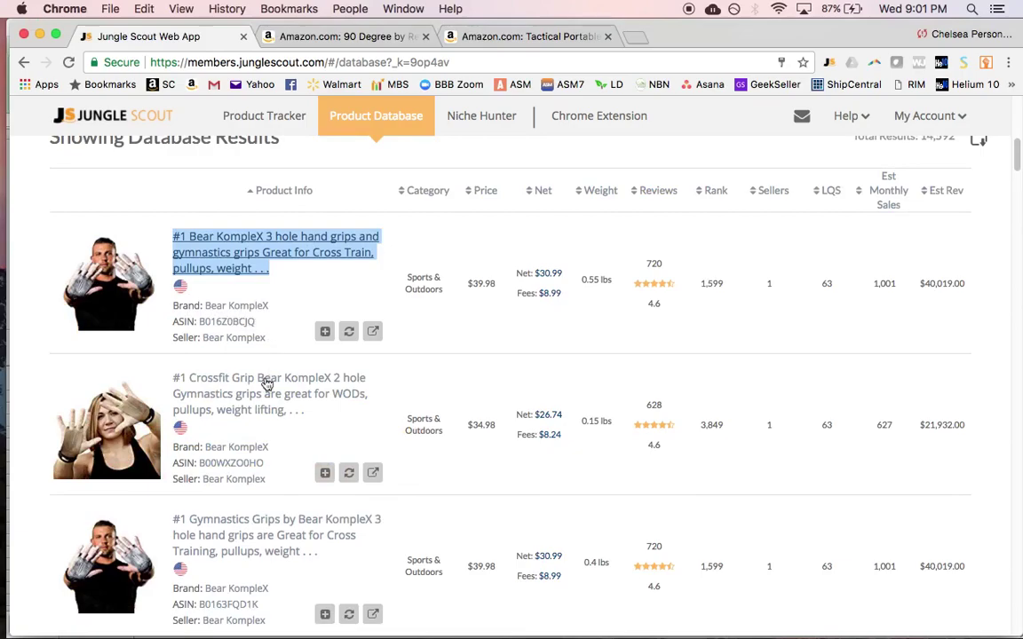
{"action": "scroll", "coordinate": [402, 293], "scroll_direction": "down", "scroll_amount": 5}
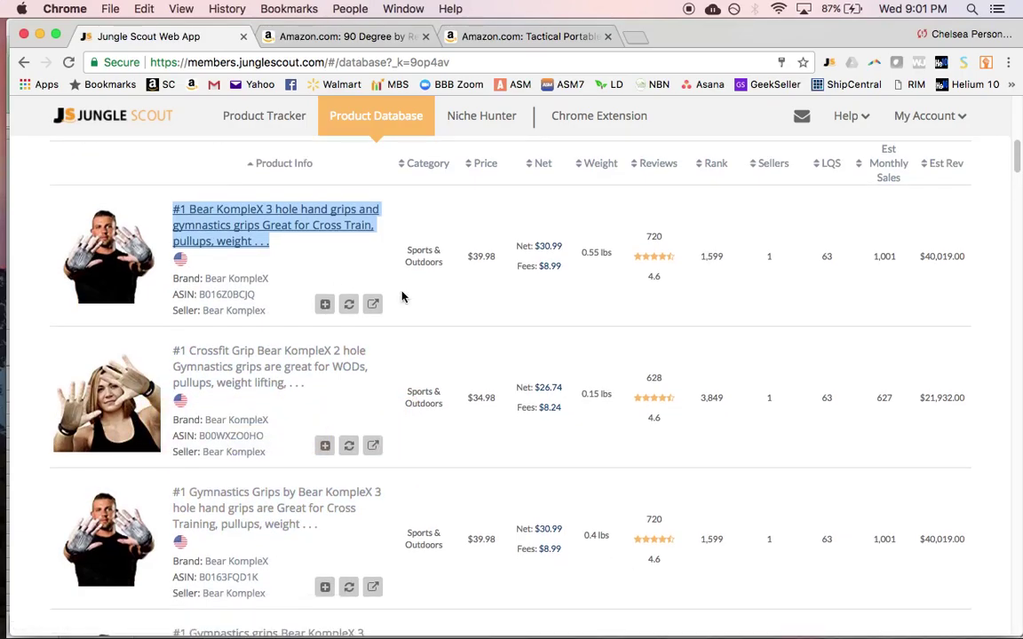
{"action": "scroll", "coordinate": [403, 298], "scroll_direction": "down", "scroll_amount": 3}
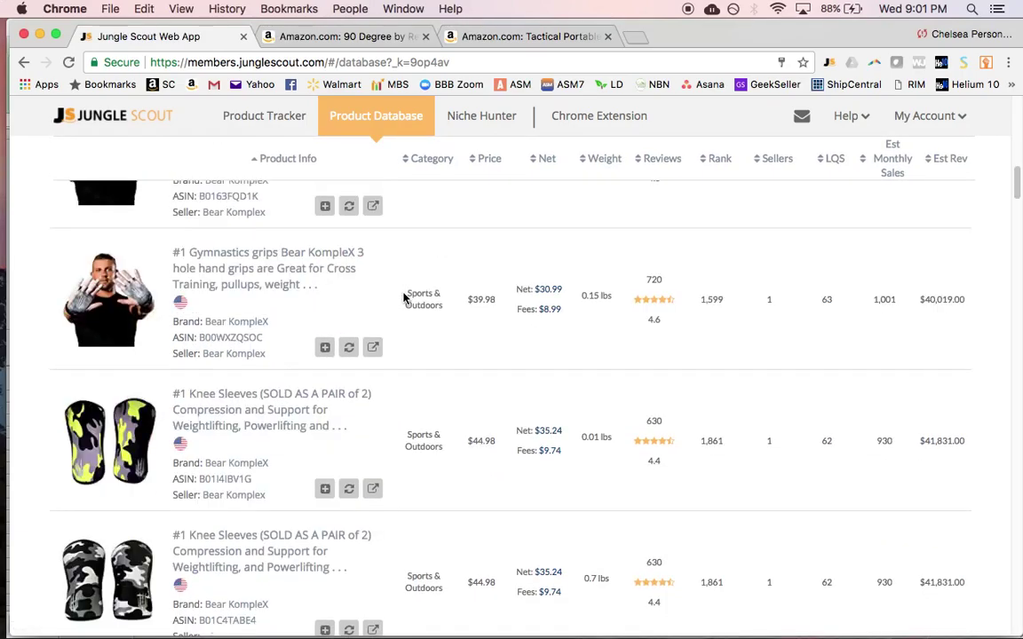
{"action": "scroll", "coordinate": [403, 299], "scroll_direction": "down", "scroll_amount": 3}
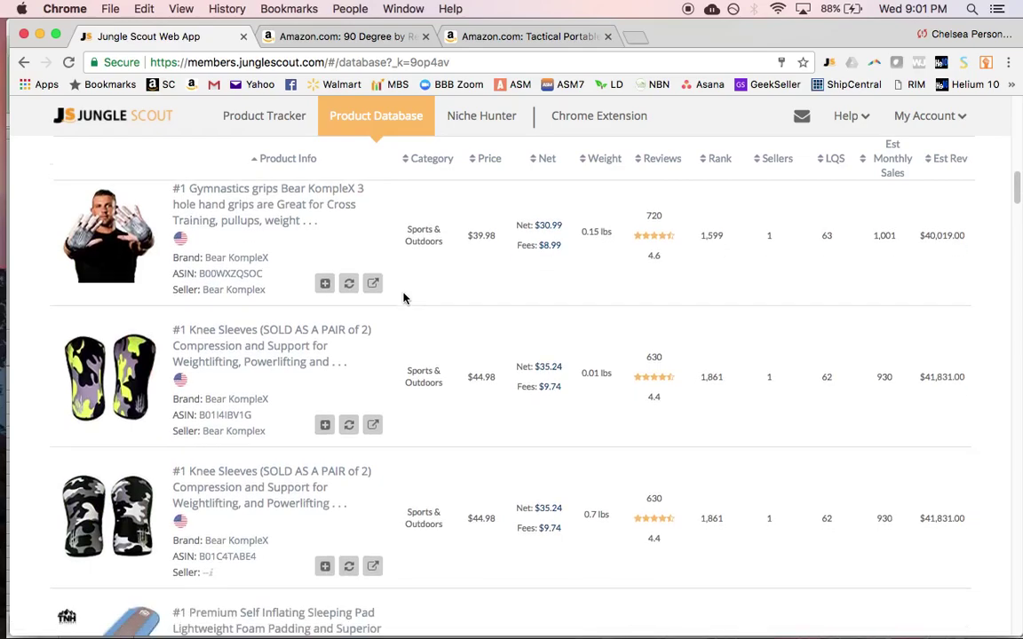
{"action": "scroll", "coordinate": [438, 342], "scroll_direction": "down", "scroll_amount": 4}
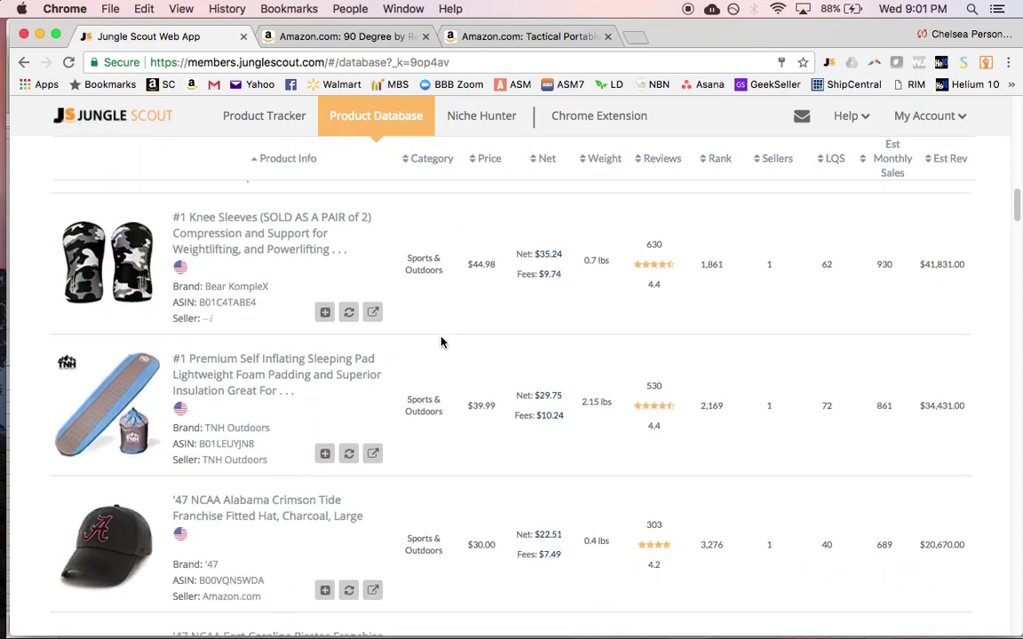
{"action": "scroll", "coordinate": [487, 343], "scroll_direction": "up", "scroll_amount": 15}
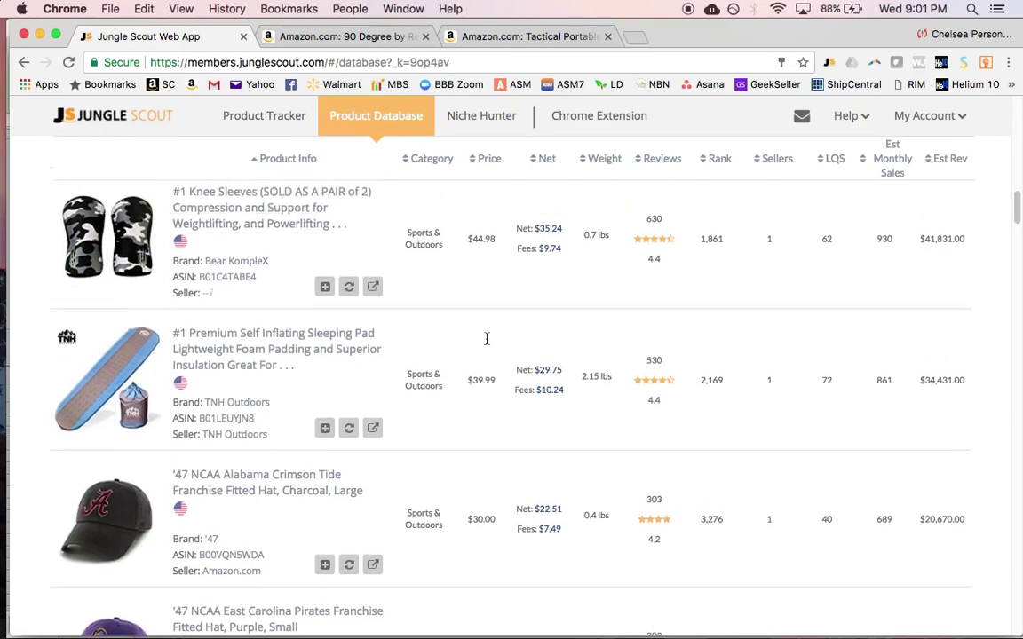
{"action": "scroll", "coordinate": [333, 324], "scroll_direction": "down", "scroll_amount": 10}
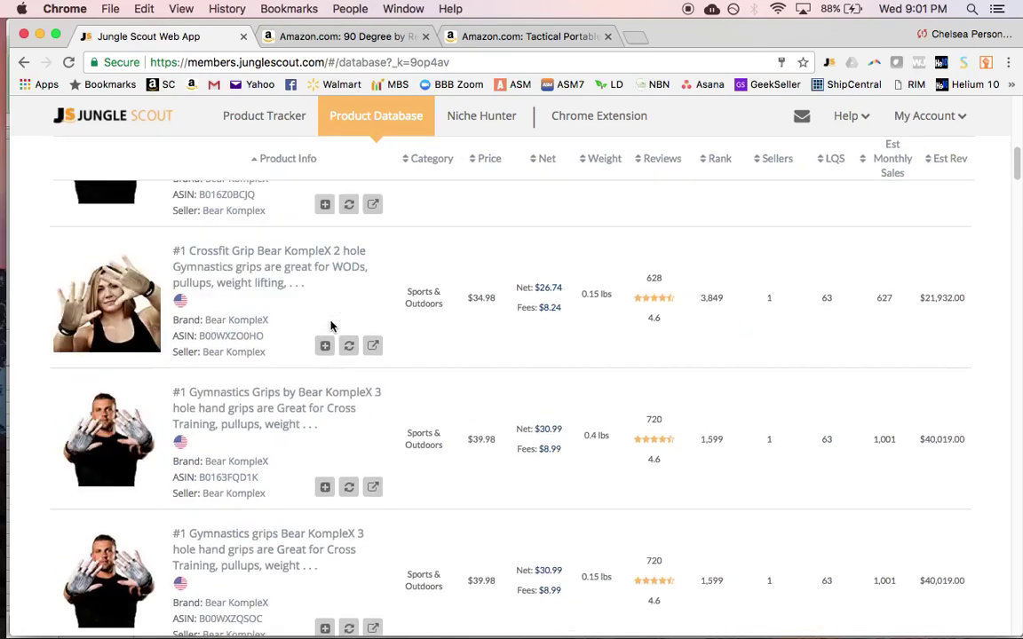
{"action": "scroll", "coordinate": [336, 325], "scroll_direction": "down", "scroll_amount": 3}
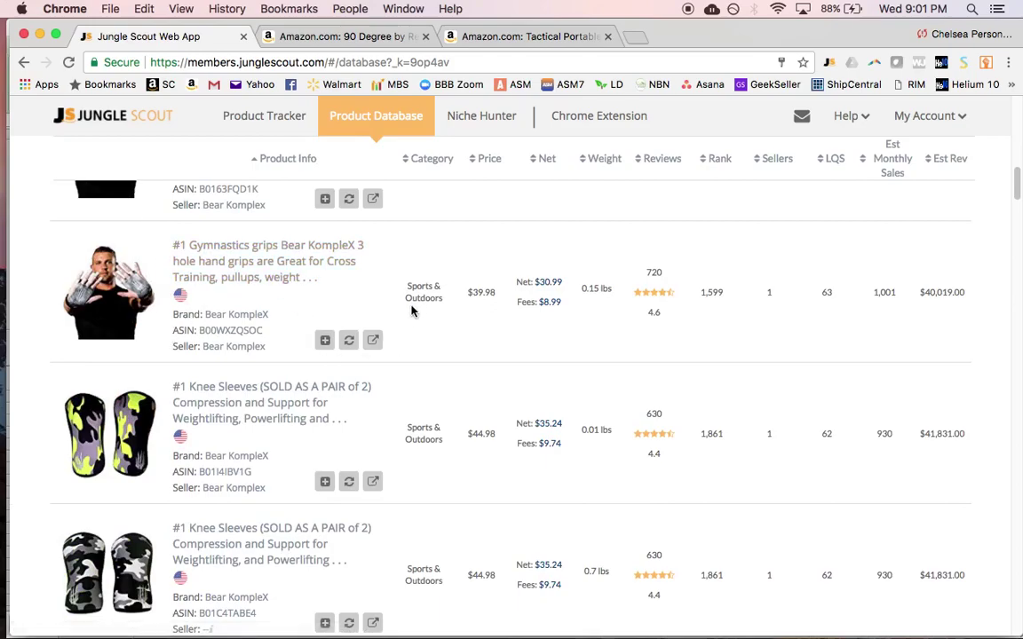
{"action": "scroll", "coordinate": [410, 310], "scroll_direction": "down", "scroll_amount": 2}
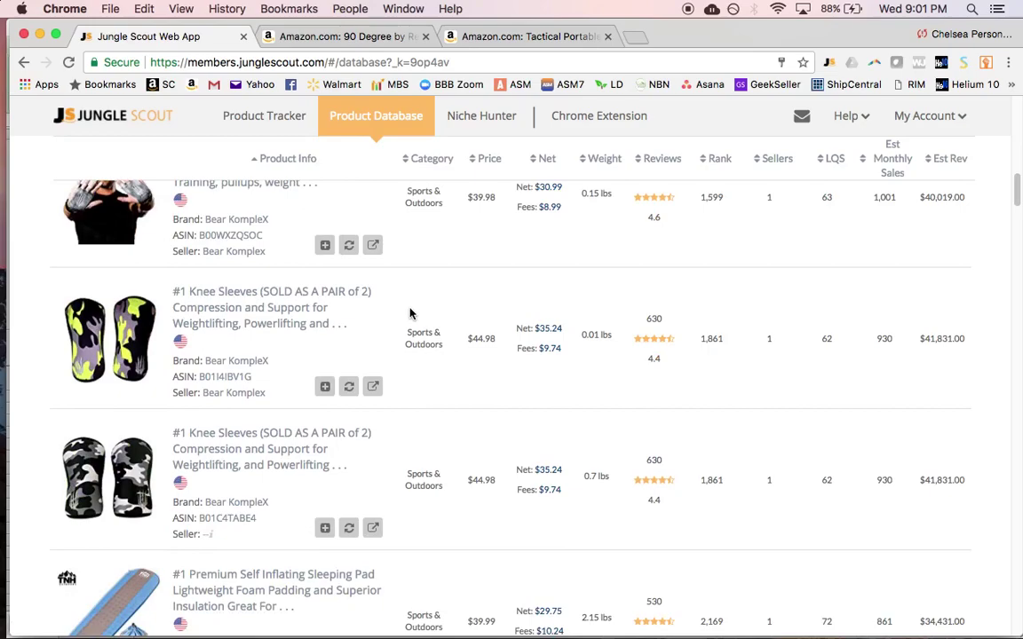
{"action": "scroll", "coordinate": [410, 312], "scroll_direction": "down", "scroll_amount": 2}
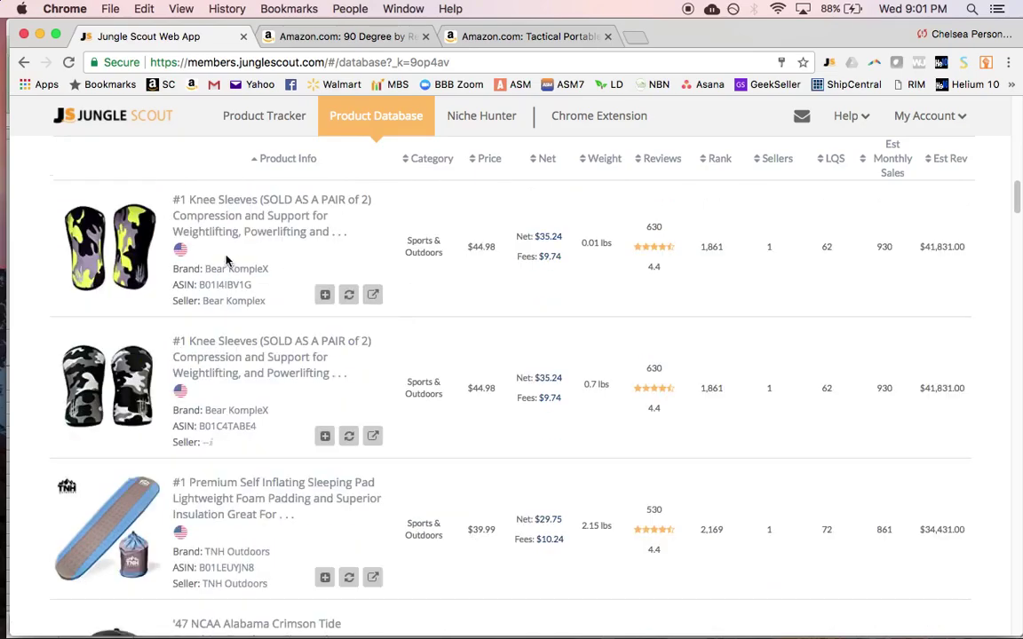
Copy the first Knee Sleeves result's Amazon link, switch to Excel and fill row 4 with the keyword "Knee sleeves" and that link
{"action": "right_click", "coordinate": [269, 224]}
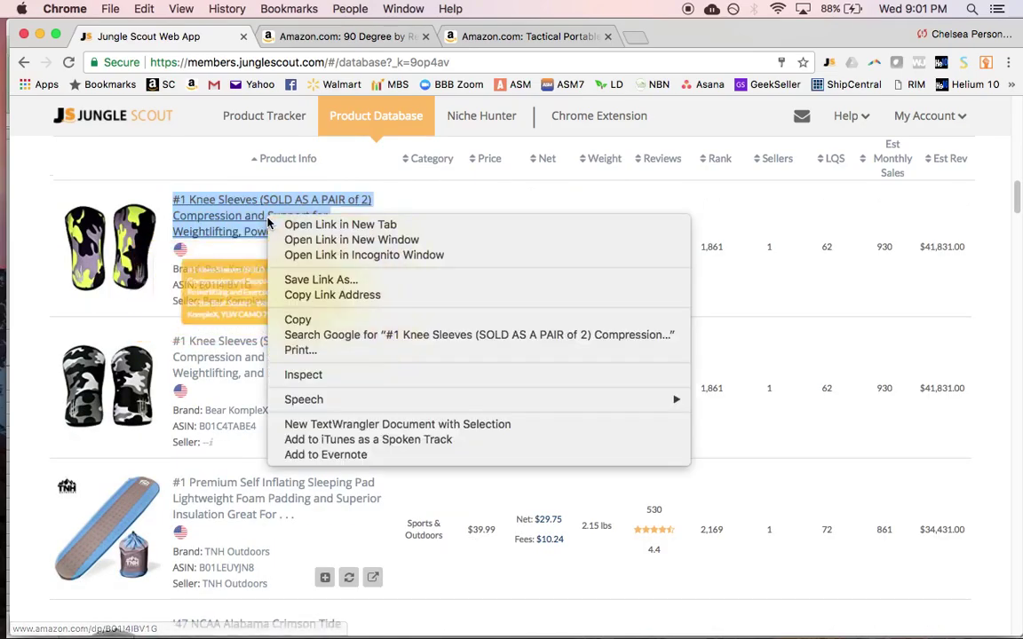
{"action": "left_click", "coordinate": [310, 297]}
{"action": "key", "text": "super+Tab"}
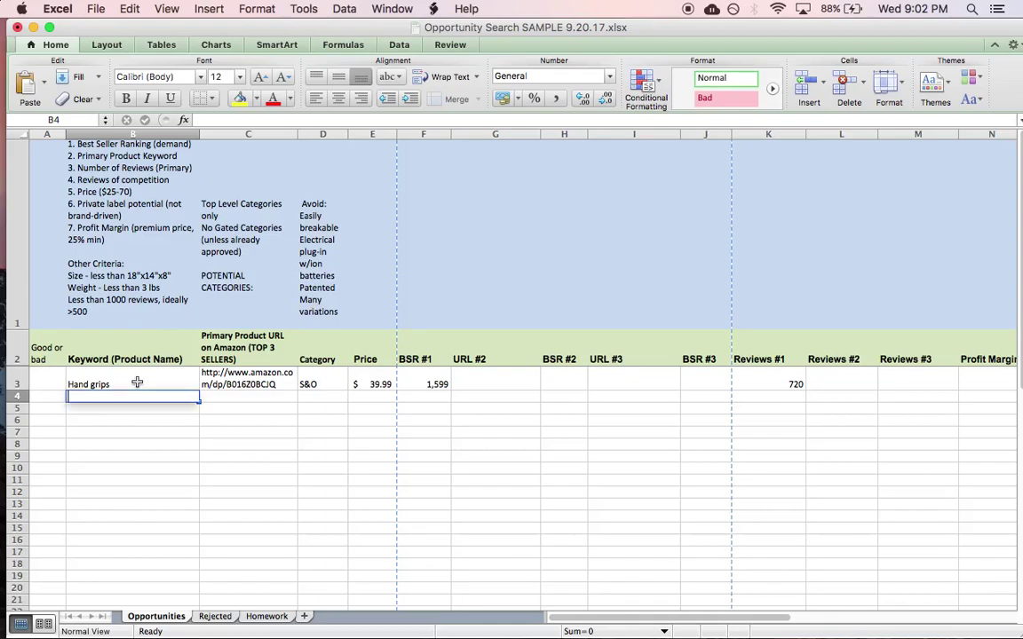
{"action": "type", "text": "Knee sleeves"}
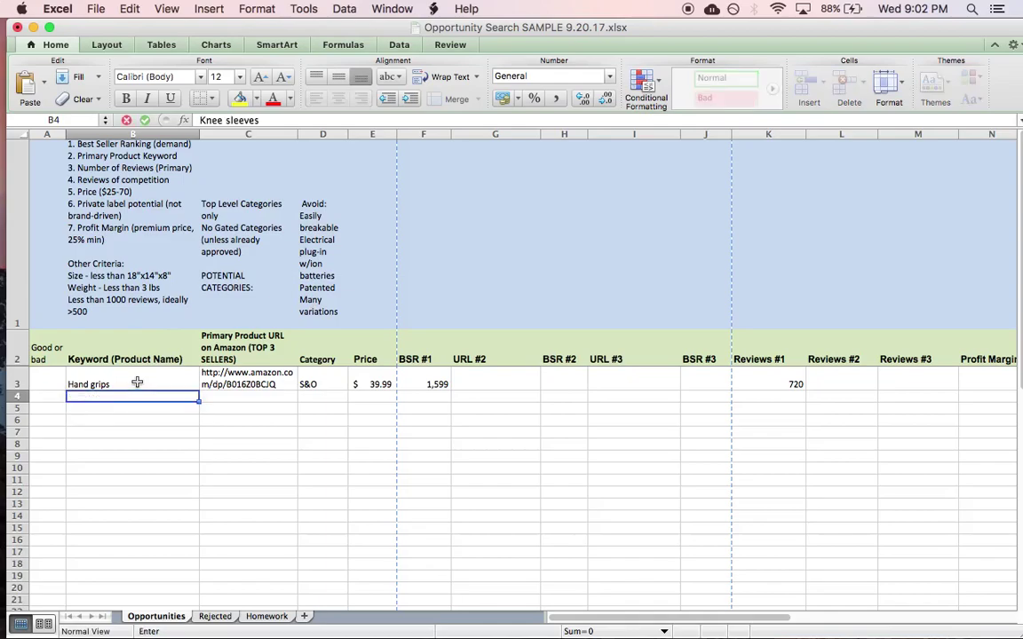
{"action": "key", "text": "Tab"}
{"action": "type", "text": "http://www.amazon.com/dp/B01I4IBV1G"}
{"action": "key", "text": "Tab"}
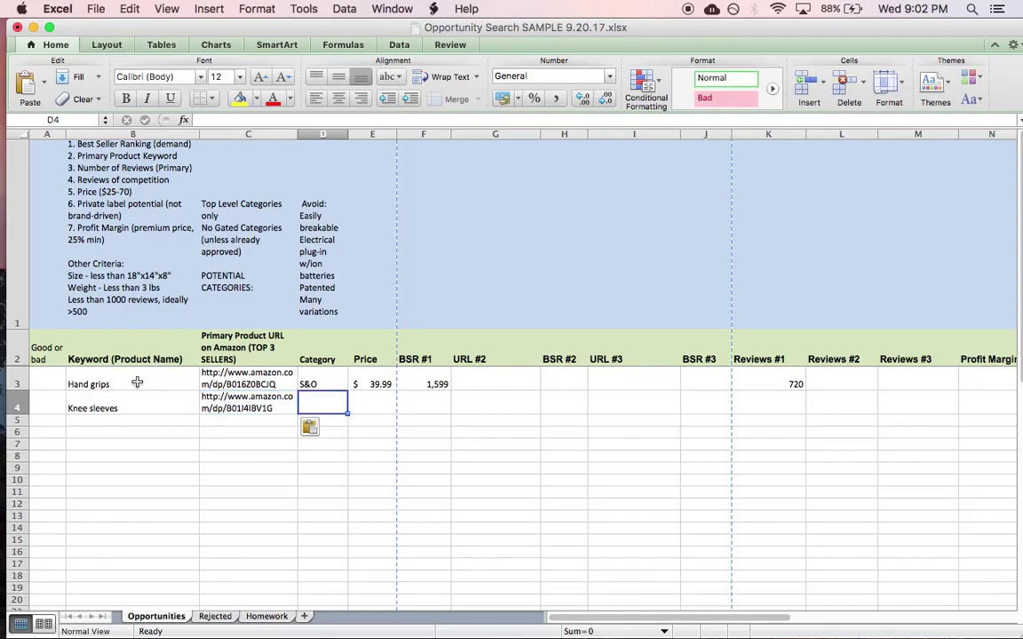
Fill in the knee sleeves category "S&O" and the price 44.98 in row 4, checking the price in Jungle Scout
{"action": "type", "text": "S"}
{"action": "key", "text": "Down"}
{"action": "key", "text": "Tab"}
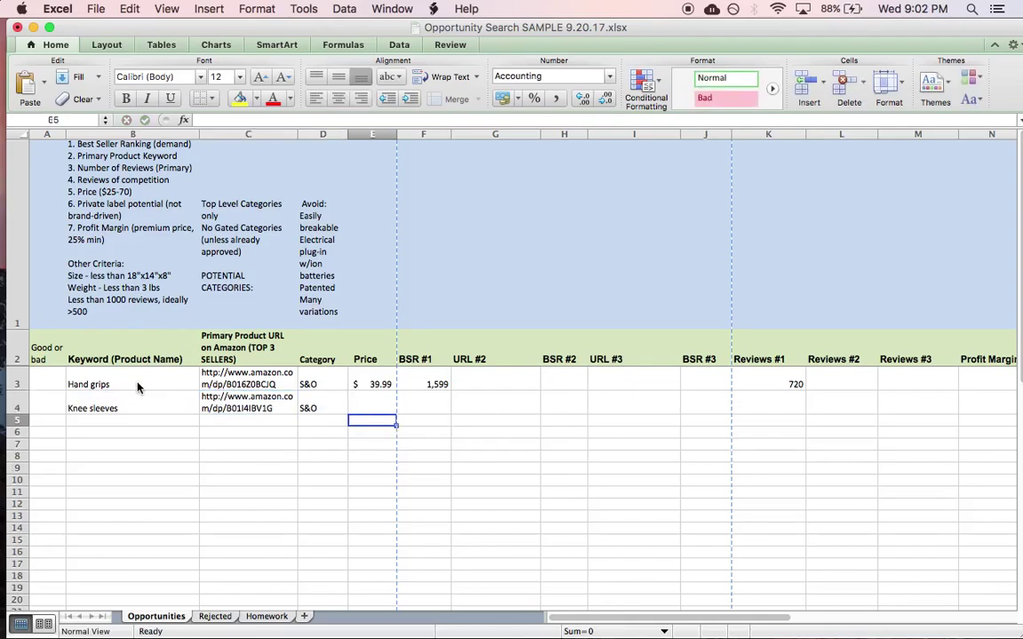
{"action": "key", "text": "super+Tab"}
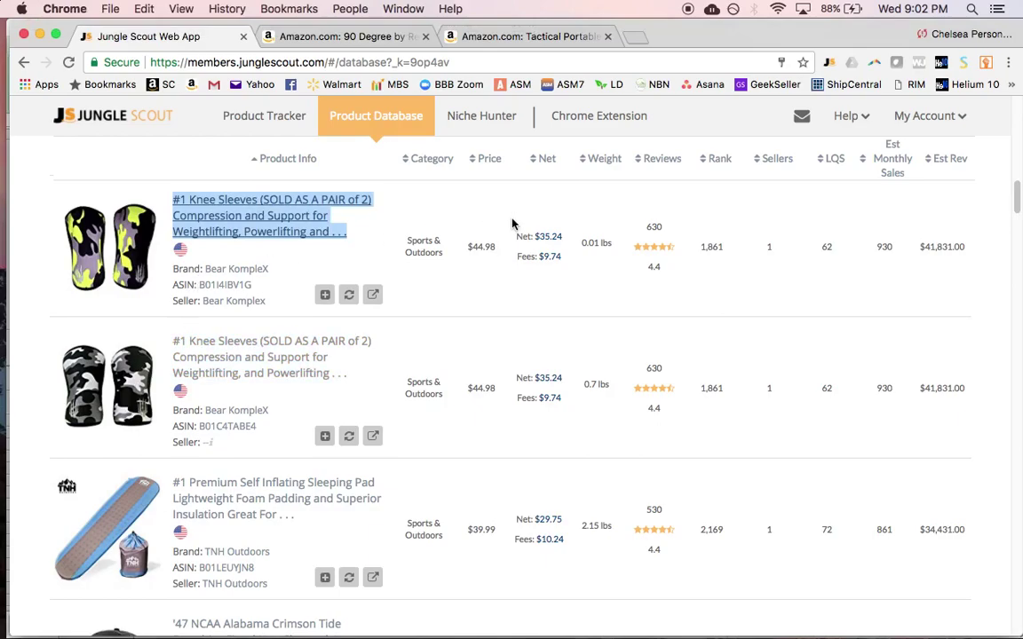
{"action": "key", "text": "super+Tab"}
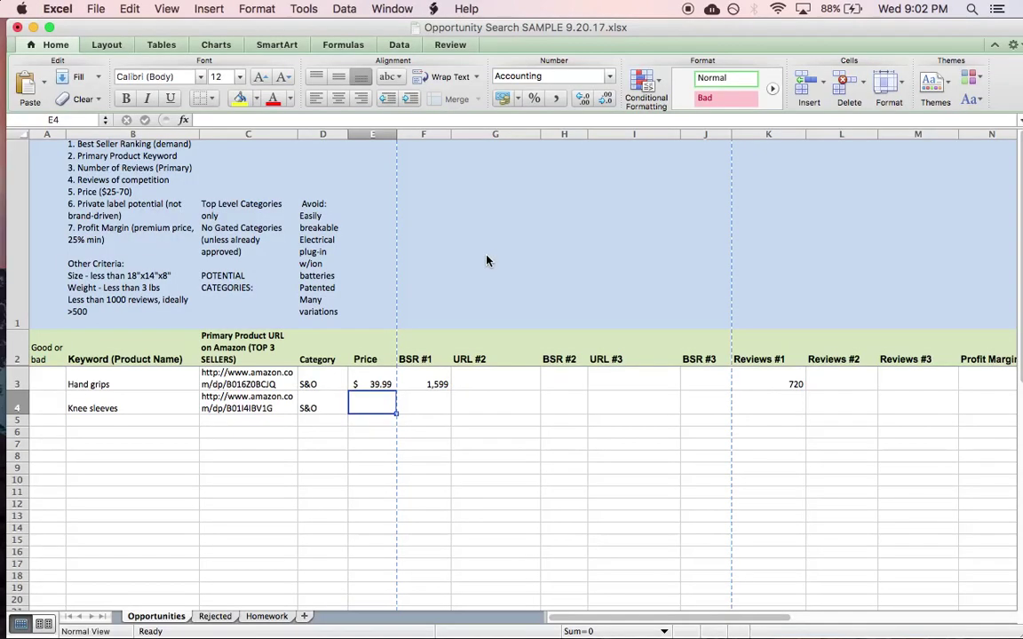
{"action": "type", "text": "44.98"}
{"action": "key", "text": "Tab"}
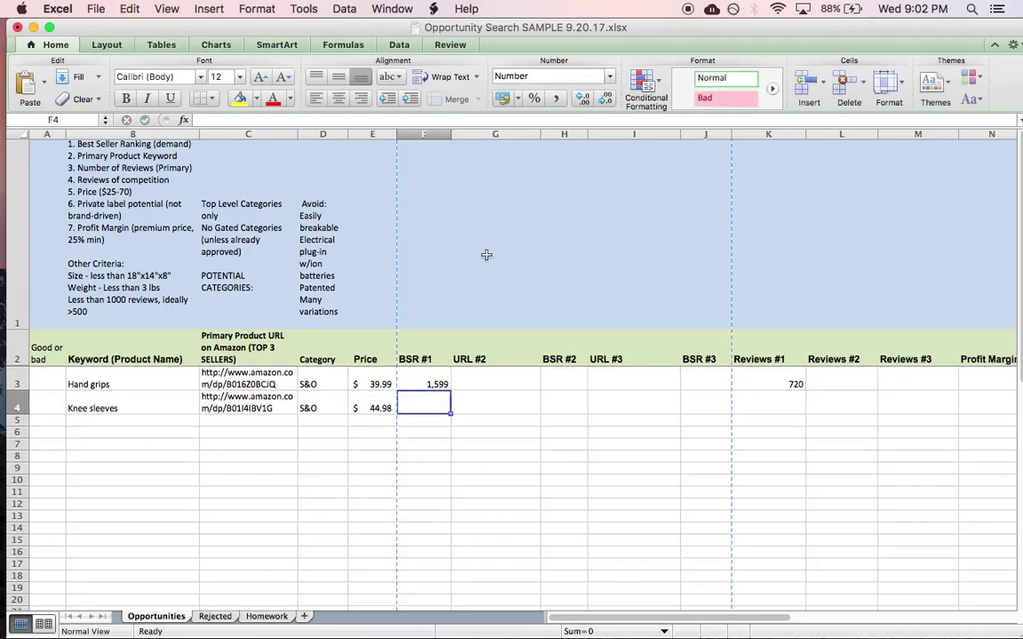
Check the knee sleeves rank and reviews in Jungle Scout and enter BSR #1 1,861 and Reviews #1 630 in row 4
{"action": "key", "text": "super+Tab"}
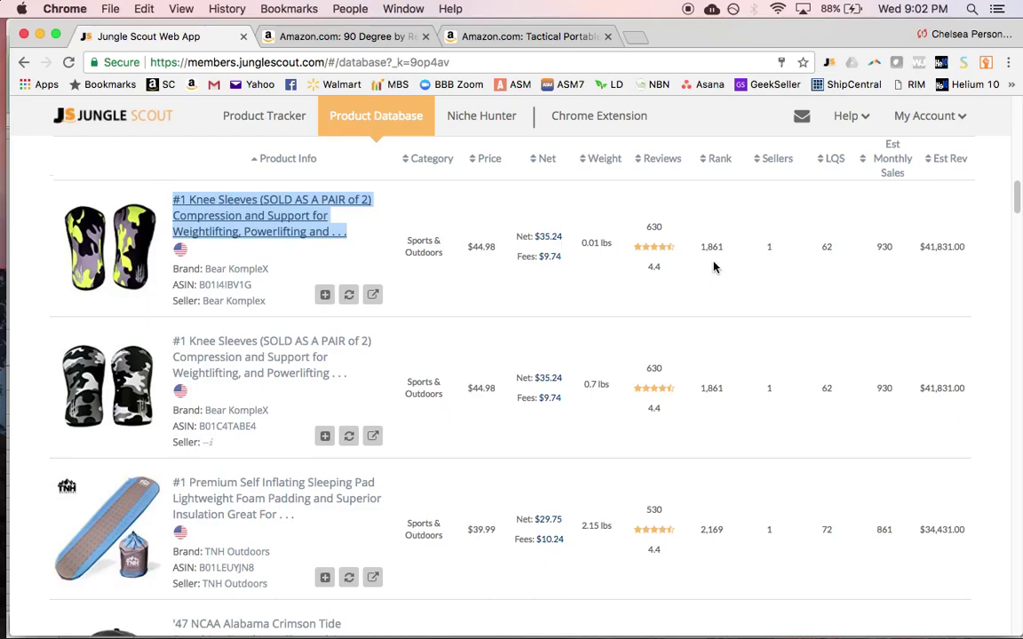
{"action": "key", "text": "super+Tab"}
{"action": "type", "text": "1,861"}
{"action": "key", "text": "Tab"}
{"action": "key", "text": "Tab"}
{"action": "key", "text": "Tab"}
{"action": "key", "text": "Tab"}
{"action": "key", "text": "Tab"}
{"action": "type", "text": "630"}
{"action": "key", "text": "Tab"}
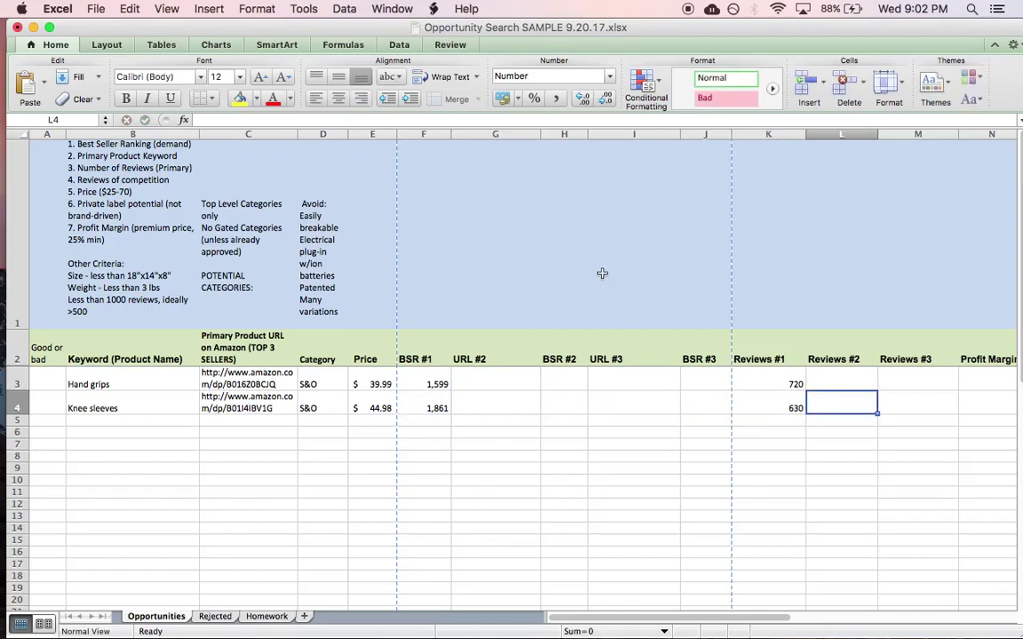
Select cell B5, switch to Jungle Scout in Chrome and look further through the database results for more product candidates
{"action": "left_click", "coordinate": [117, 421]}
{"action": "key", "text": "super+Tab"}
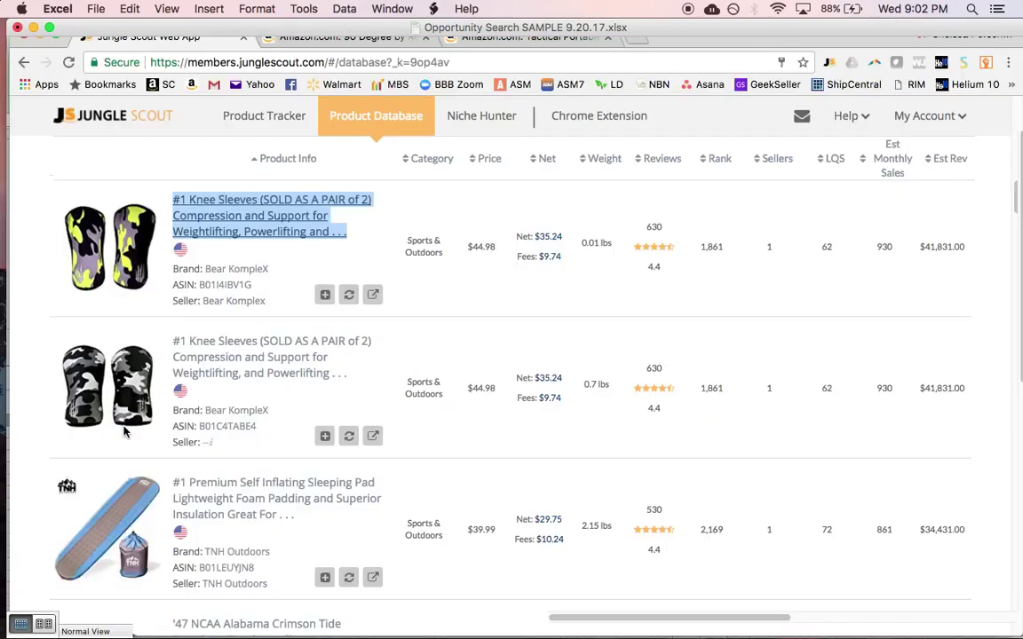
{"action": "scroll", "coordinate": [204, 373], "scroll_direction": "down", "scroll_amount": 8}
{"action": "scroll", "coordinate": [300, 416], "scroll_direction": "down", "scroll_amount": 5}
{"action": "scroll", "coordinate": [372, 460], "scroll_direction": "down", "scroll_amount": 3}
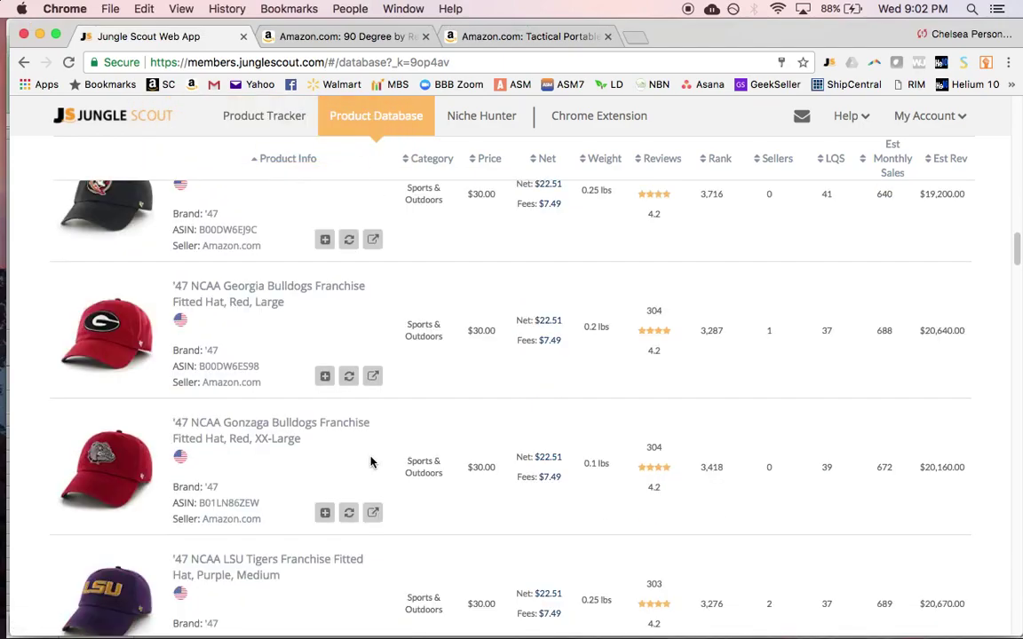
{"action": "scroll", "coordinate": [371, 461], "scroll_direction": "down", "scroll_amount": 12}
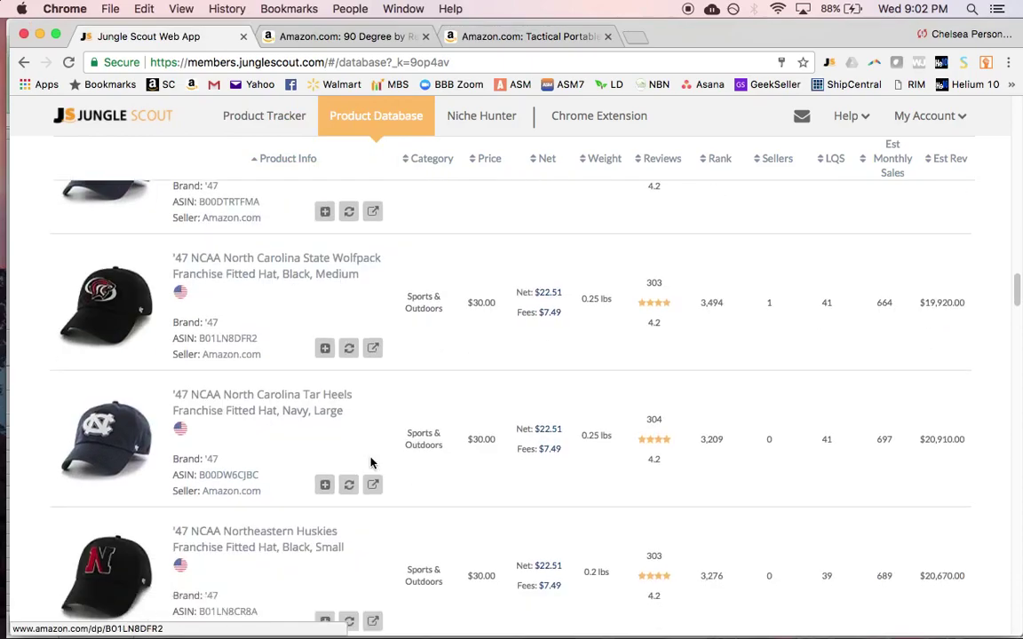
{"action": "scroll", "coordinate": [371, 461], "scroll_direction": "down", "scroll_amount": 20}
{"action": "scroll", "coordinate": [372, 463], "scroll_direction": "down", "scroll_amount": 5}
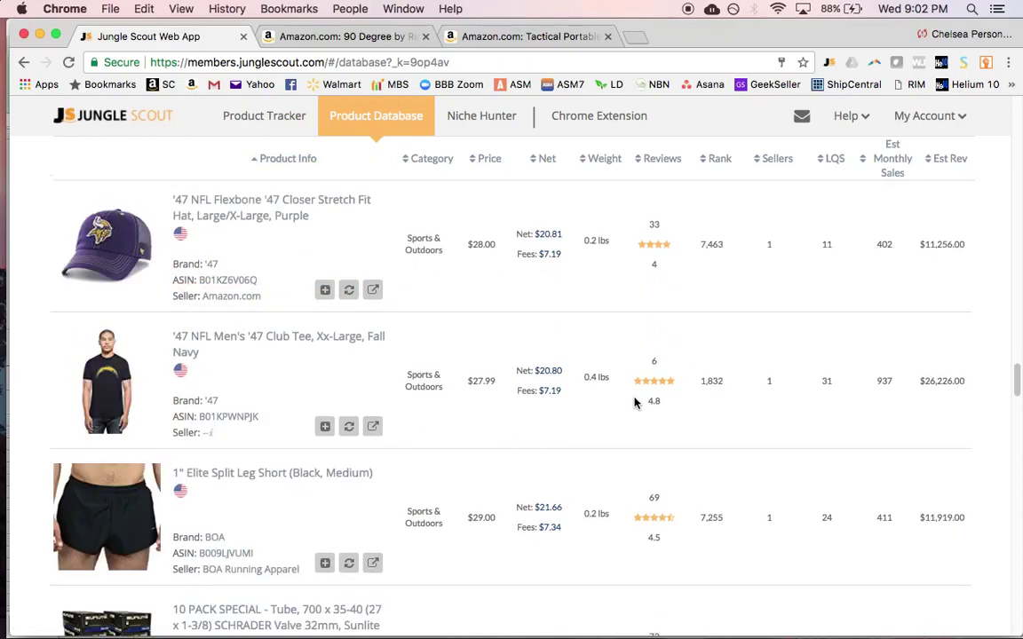
{"action": "scroll", "coordinate": [634, 403], "scroll_direction": "down", "scroll_amount": 4}
{"action": "scroll", "coordinate": [634, 403], "scroll_direction": "down", "scroll_amount": 3}
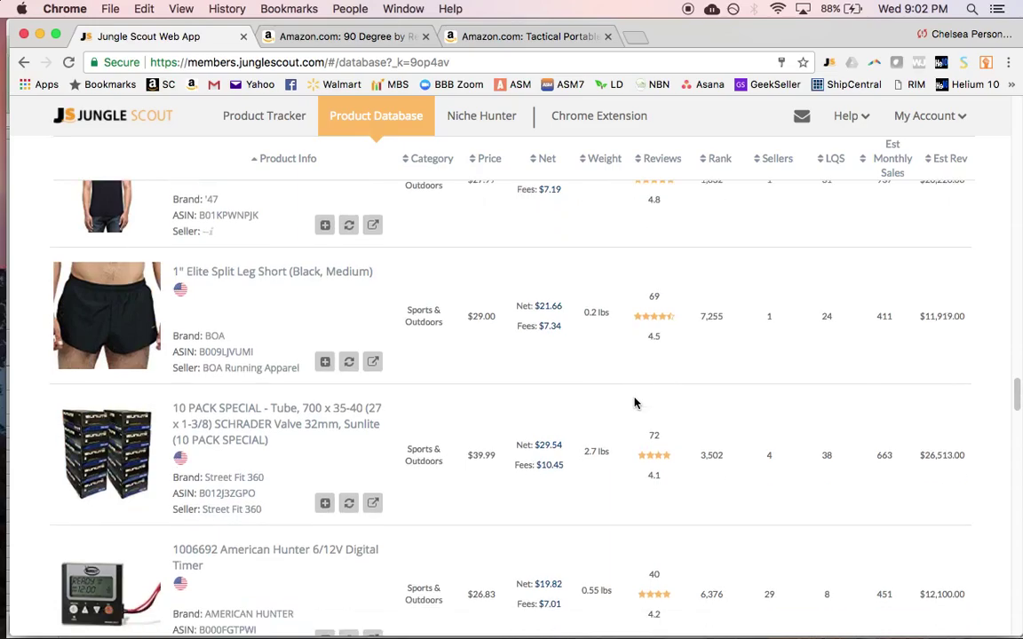
{"action": "scroll", "coordinate": [634, 403], "scroll_direction": "down", "scroll_amount": 1}
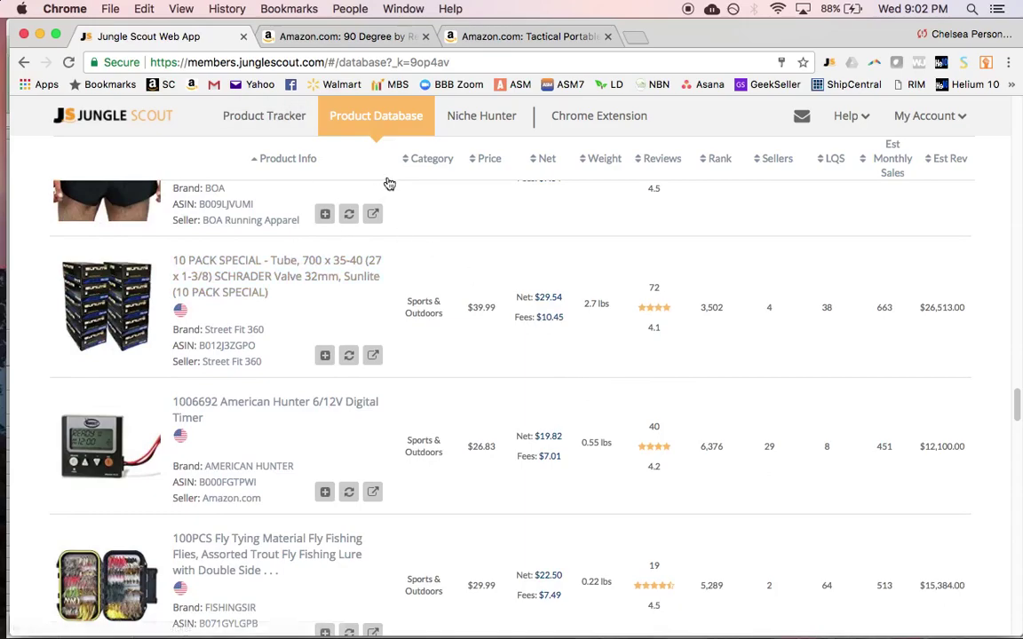
{"action": "scroll", "coordinate": [604, 435], "scroll_direction": "down", "scroll_amount": 1}
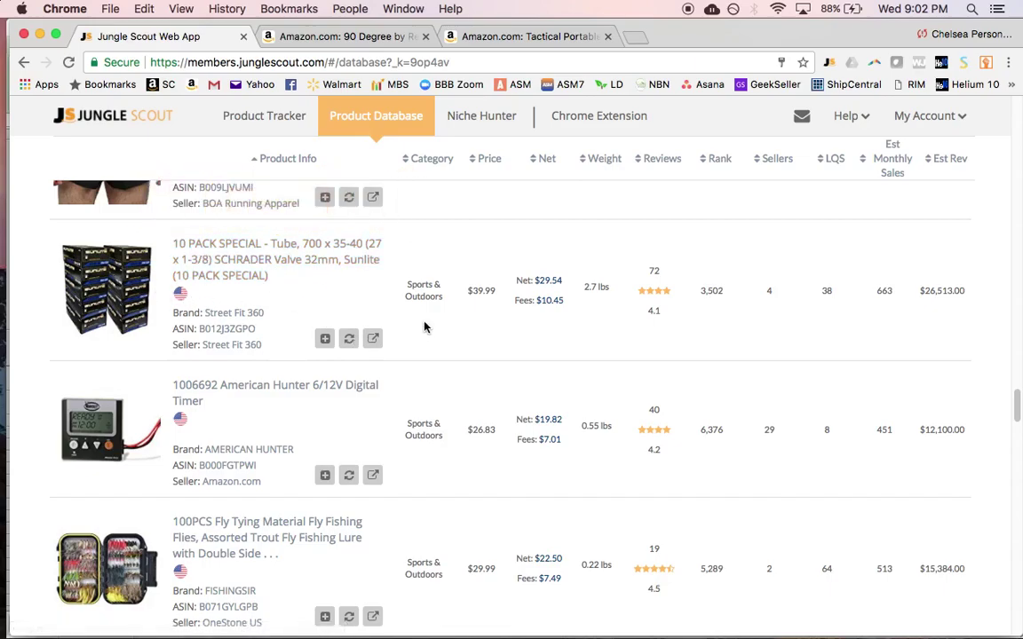
{"action": "scroll", "coordinate": [416, 319], "scroll_direction": "down", "scroll_amount": 5}
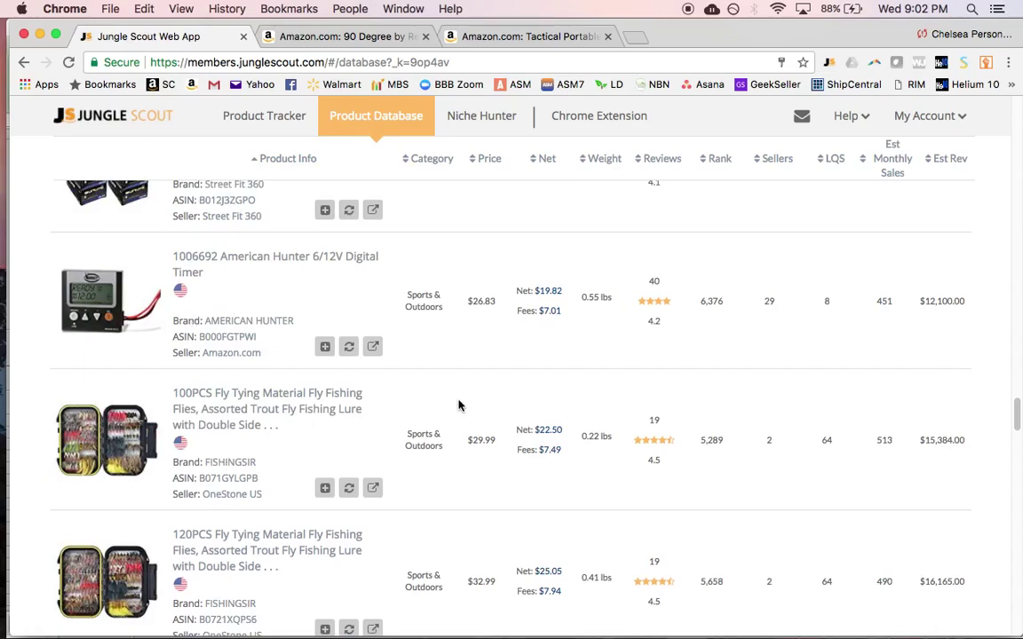
{"action": "scroll", "coordinate": [460, 406], "scroll_direction": "down", "scroll_amount": 10}
{"action": "scroll", "coordinate": [468, 405], "scroll_direction": "down", "scroll_amount": 20}
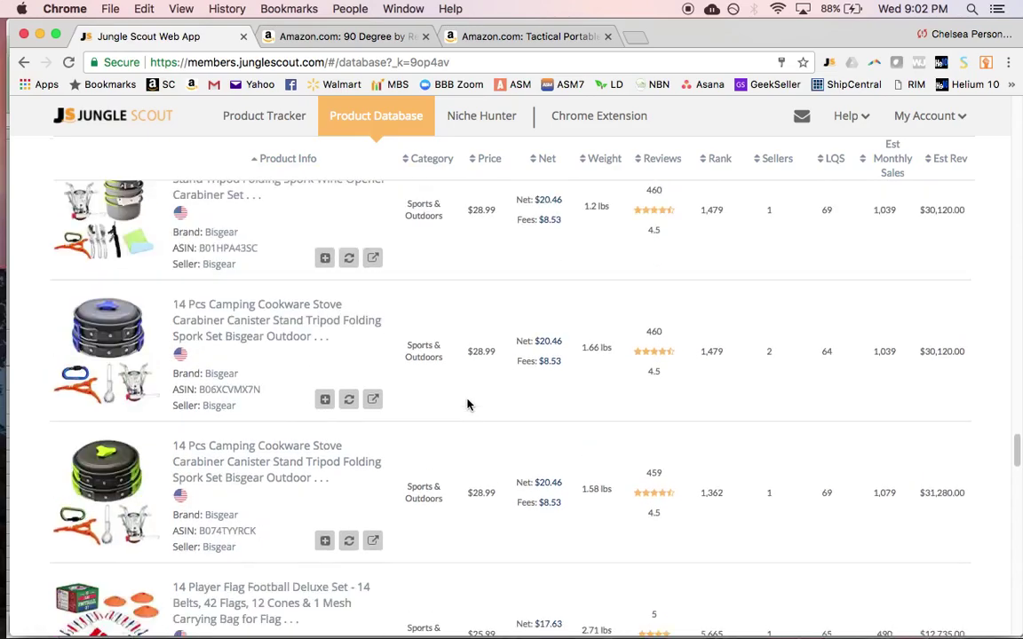
{"action": "scroll", "coordinate": [468, 405], "scroll_direction": "down", "scroll_amount": 20}
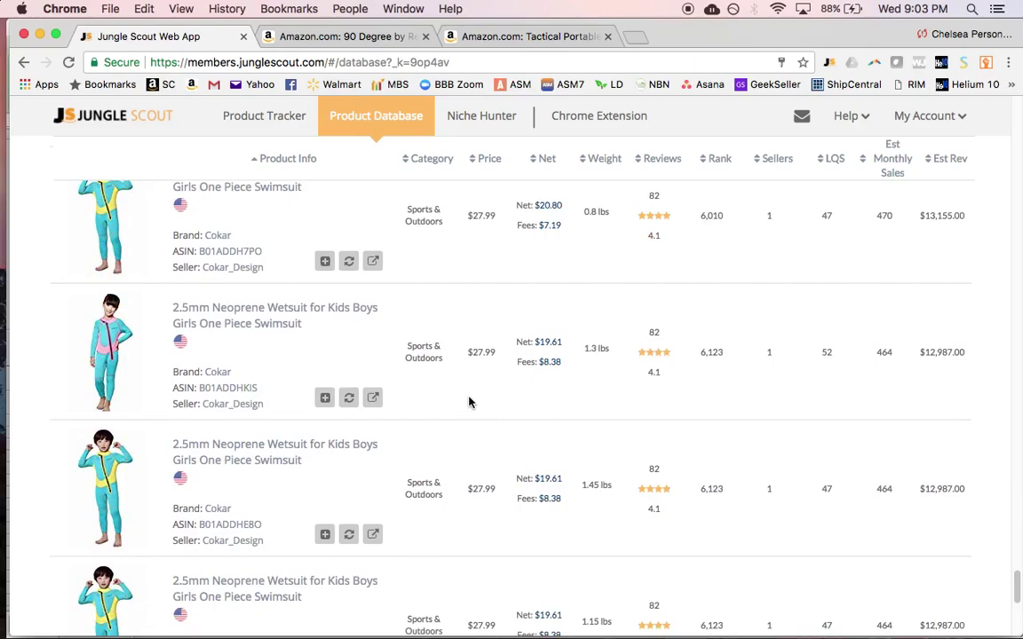
{"action": "scroll", "coordinate": [469, 403], "scroll_direction": "up", "scroll_amount": 9}
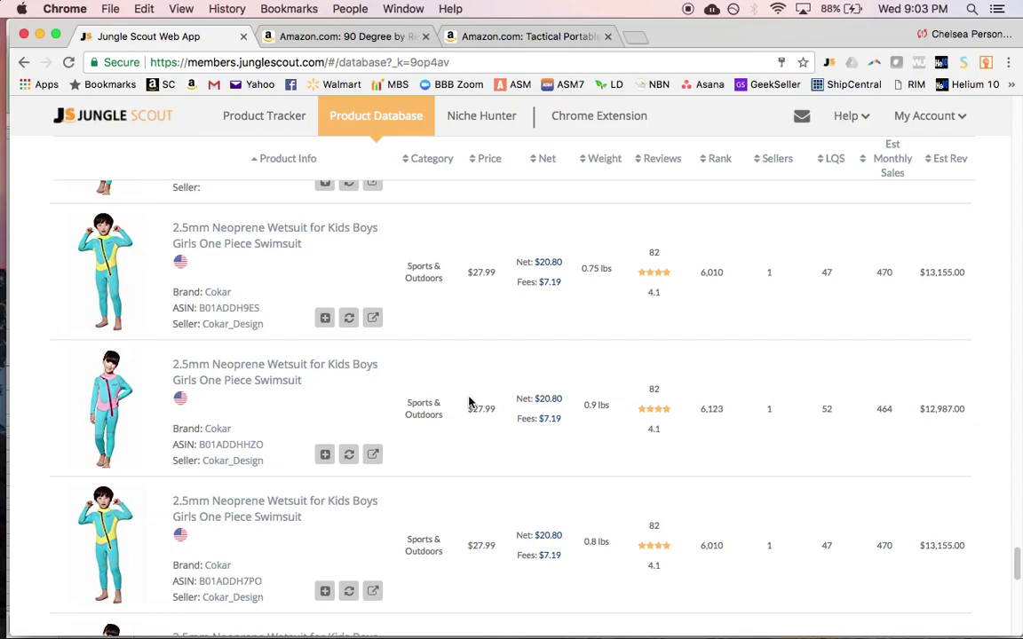
{"action": "scroll", "coordinate": [469, 402], "scroll_direction": "up", "scroll_amount": 10}
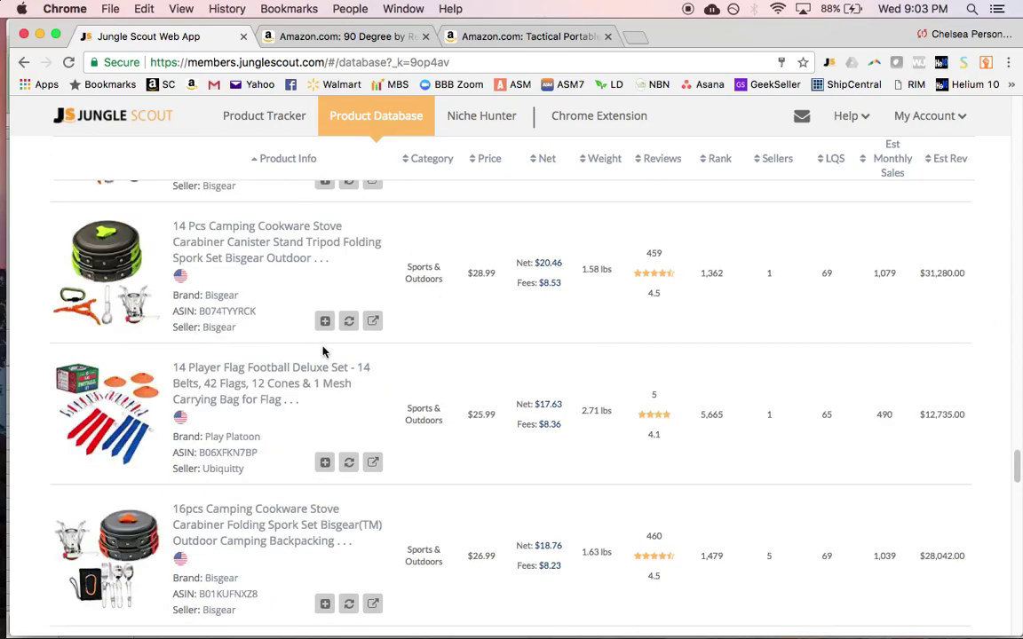
Switch back to Excel and look over the filled and empty rows of the Opportunities sheet
{"action": "key", "text": "super+Tab"}
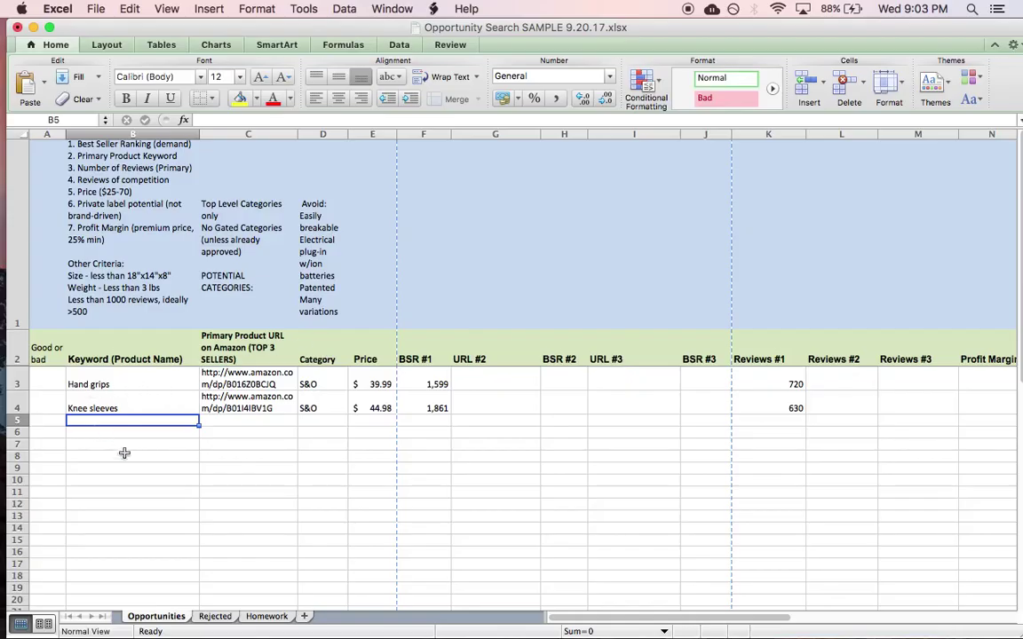
{"action": "scroll", "coordinate": [141, 493], "scroll_direction": "down", "scroll_amount": 4}
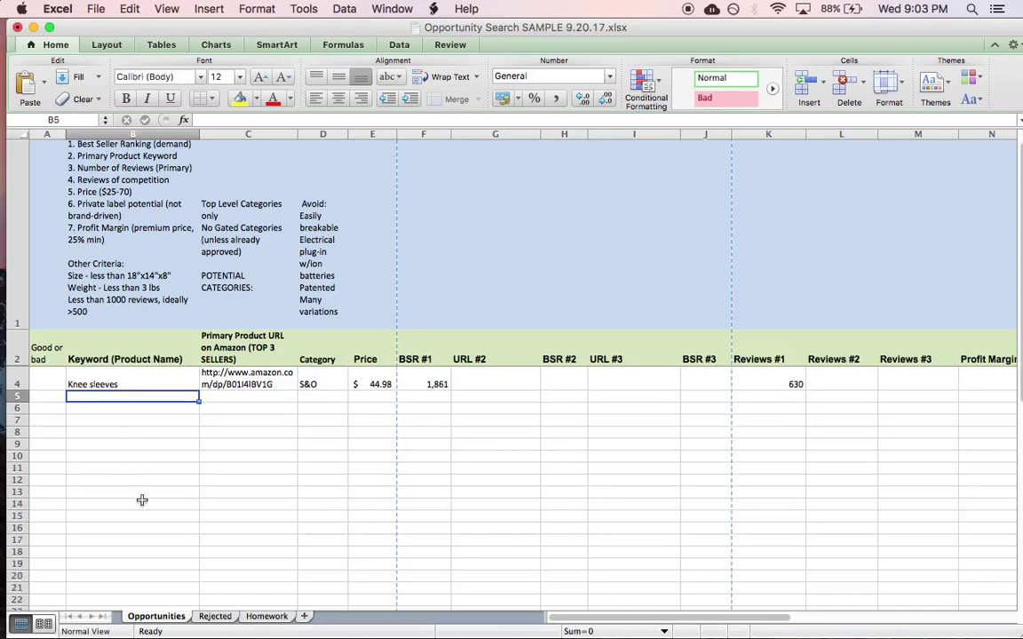
{"action": "scroll", "coordinate": [142, 500], "scroll_direction": "down", "scroll_amount": 7}
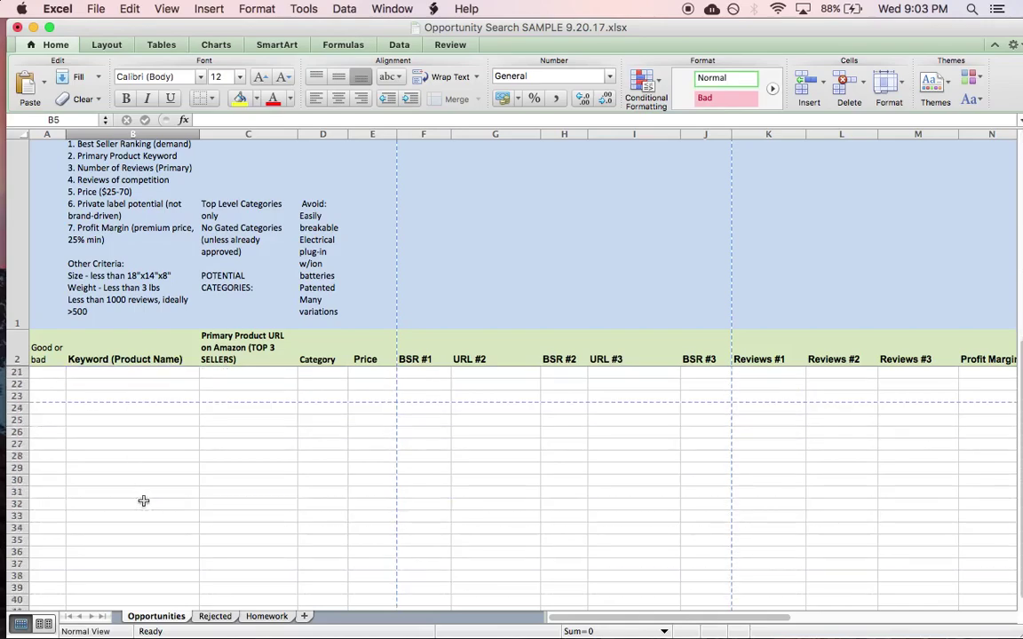
{"action": "scroll", "coordinate": [143, 502], "scroll_direction": "up", "scroll_amount": 9}
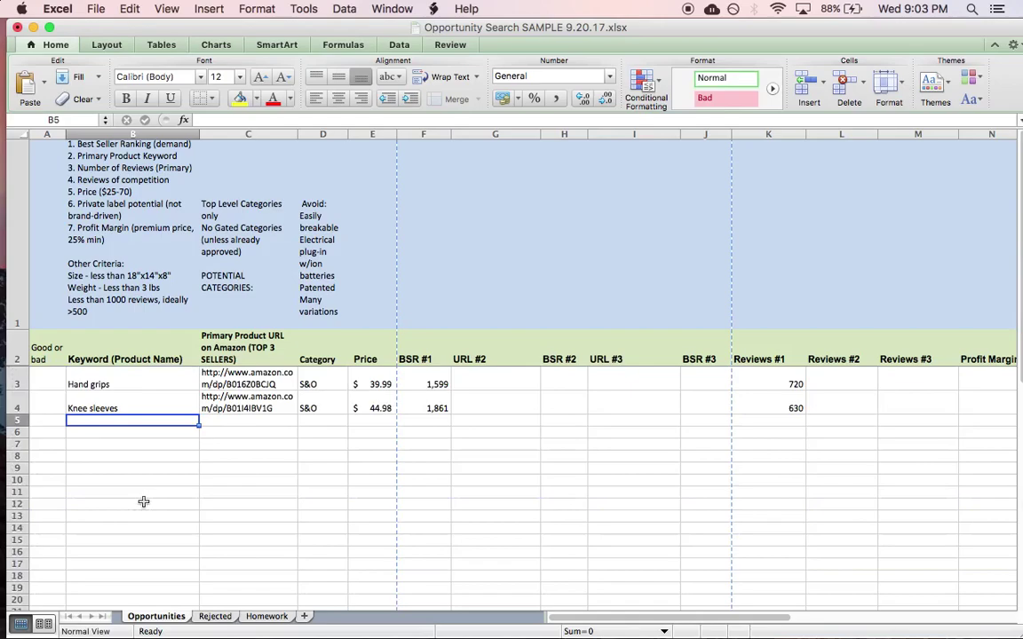
{"action": "scroll", "coordinate": [143, 503], "scroll_direction": "down", "scroll_amount": 4}
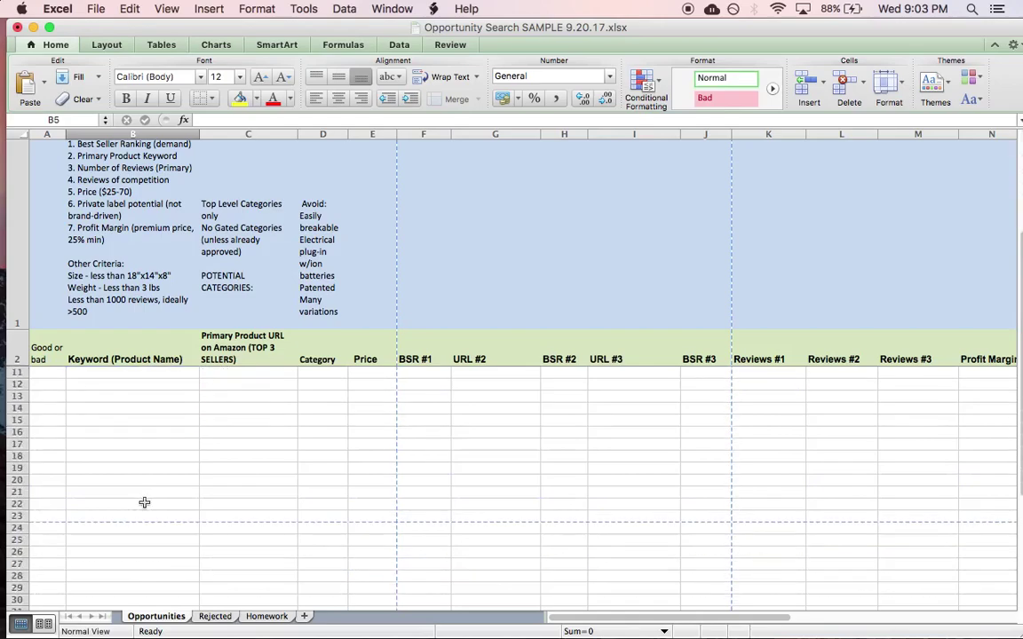
{"action": "scroll", "coordinate": [144, 503], "scroll_direction": "up", "scroll_amount": 4}
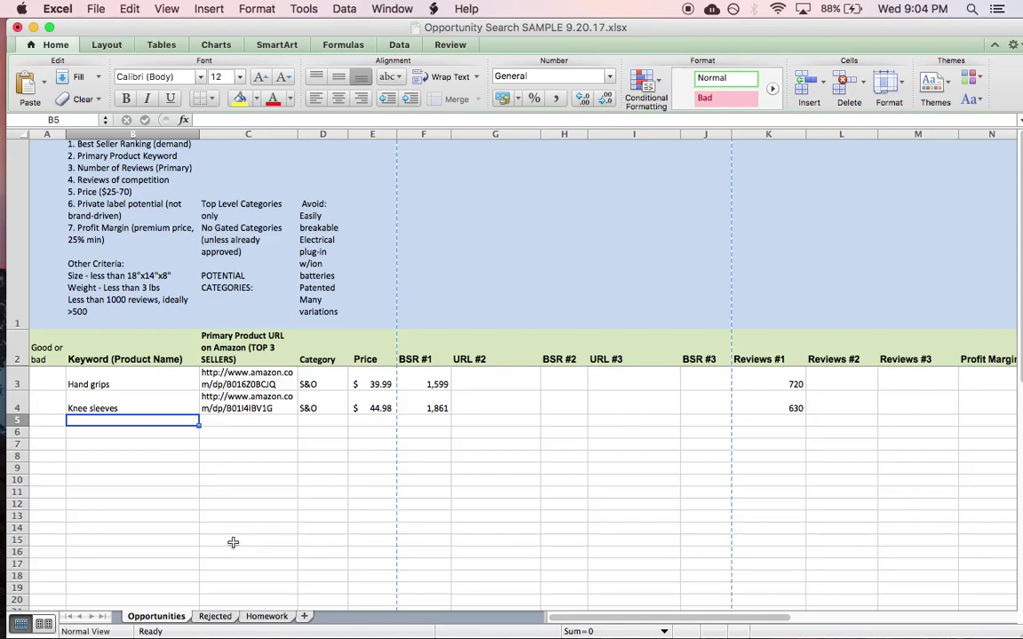
Copy the hand grips product link from cell C3, switch to Chrome and open it in the existing yoga pants Amazon tab
{"action": "left_click", "coordinate": [240, 384]}
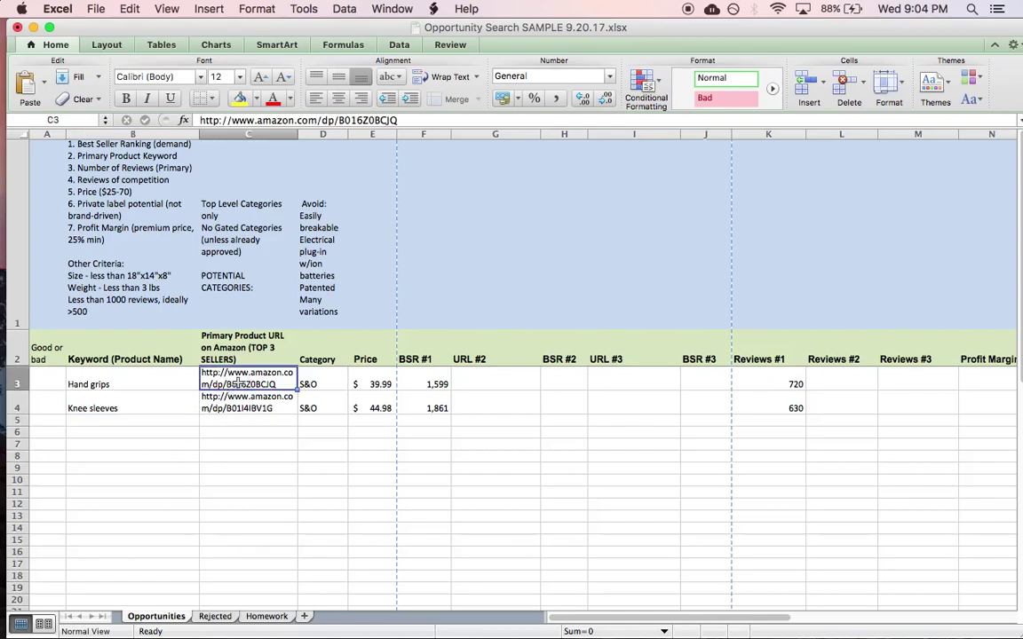
{"action": "key", "text": "super+c"}
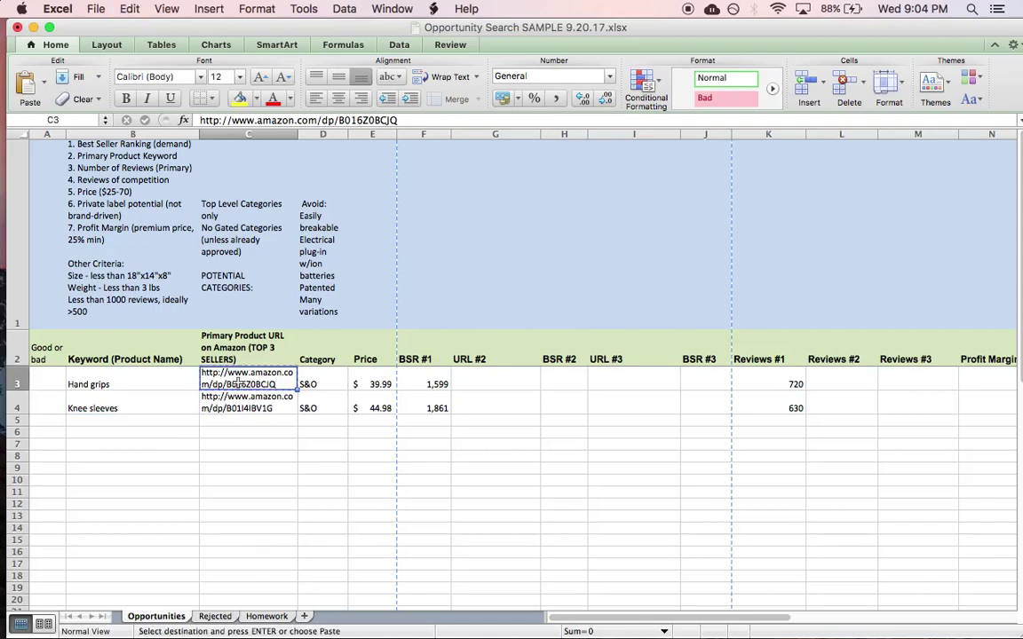
{"action": "key", "text": "super+Tab"}
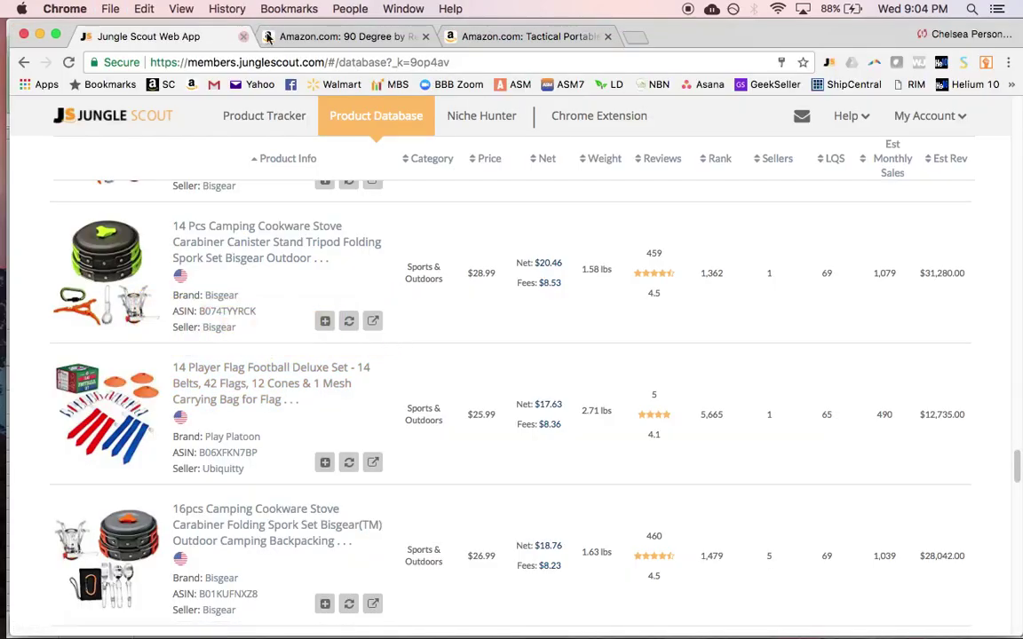
{"action": "left_click", "coordinate": [296, 38]}
{"action": "left_click", "coordinate": [371, 63]}
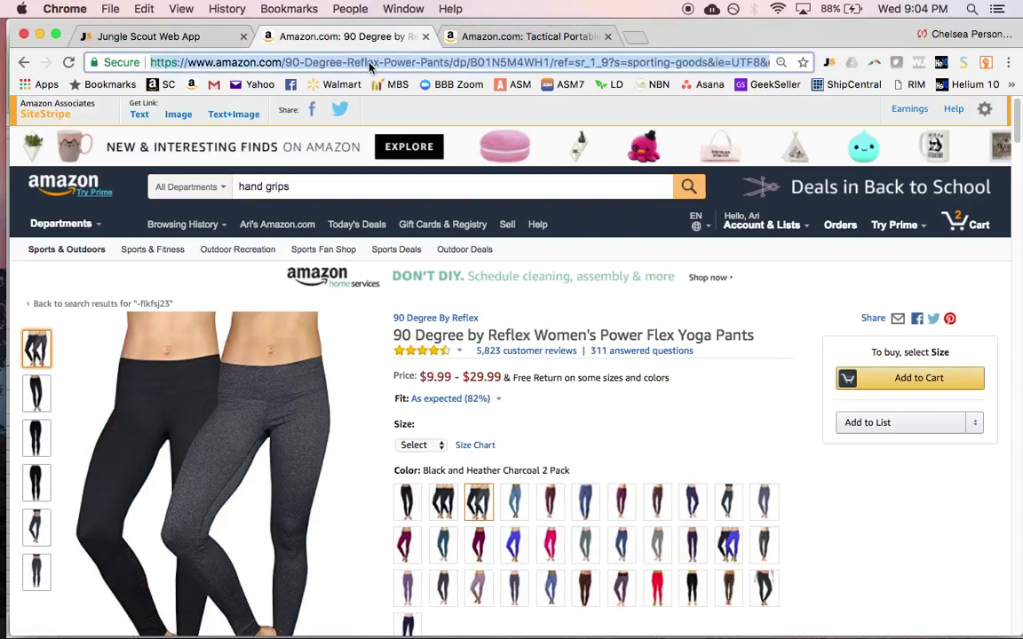
{"action": "key", "text": "super+v"}
{"action": "key", "text": "Return"}
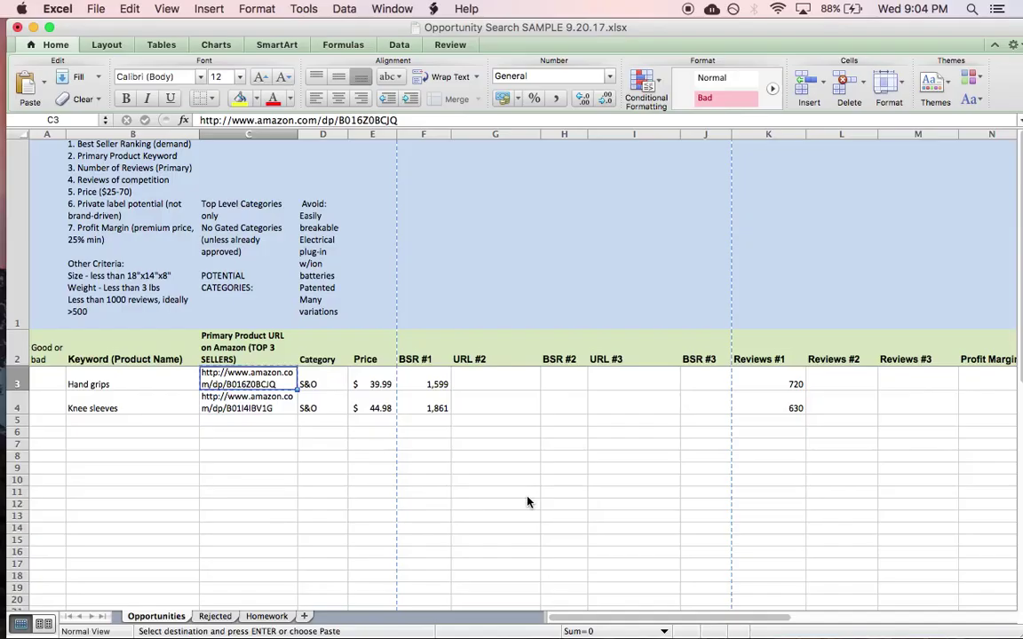
{"action": "key", "text": "super+Tab"}
{"action": "left_click", "coordinate": [17, 384]}
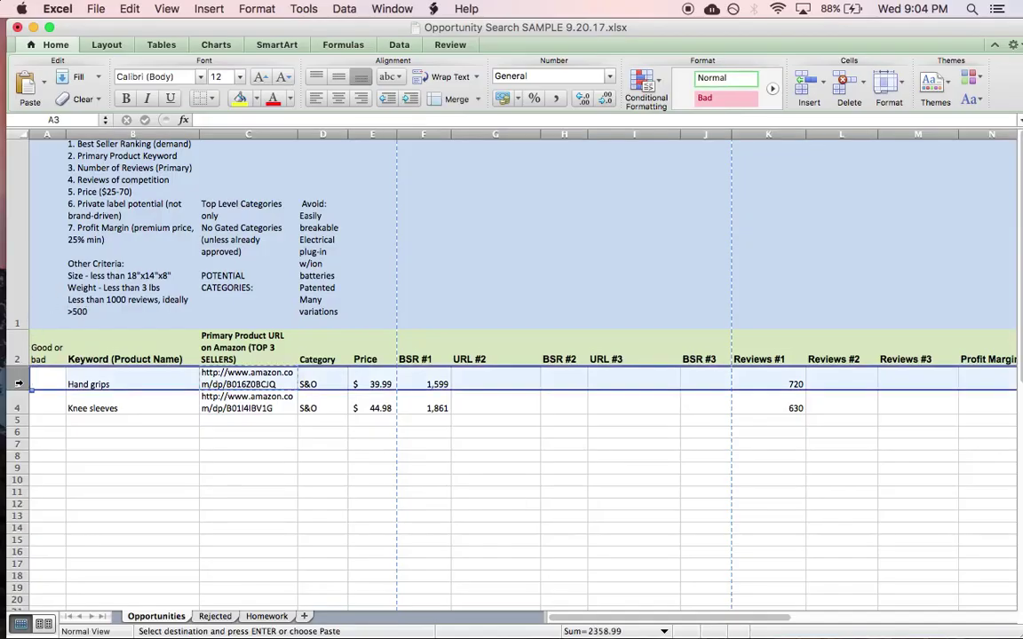
{"action": "right_click", "coordinate": [18, 383]}
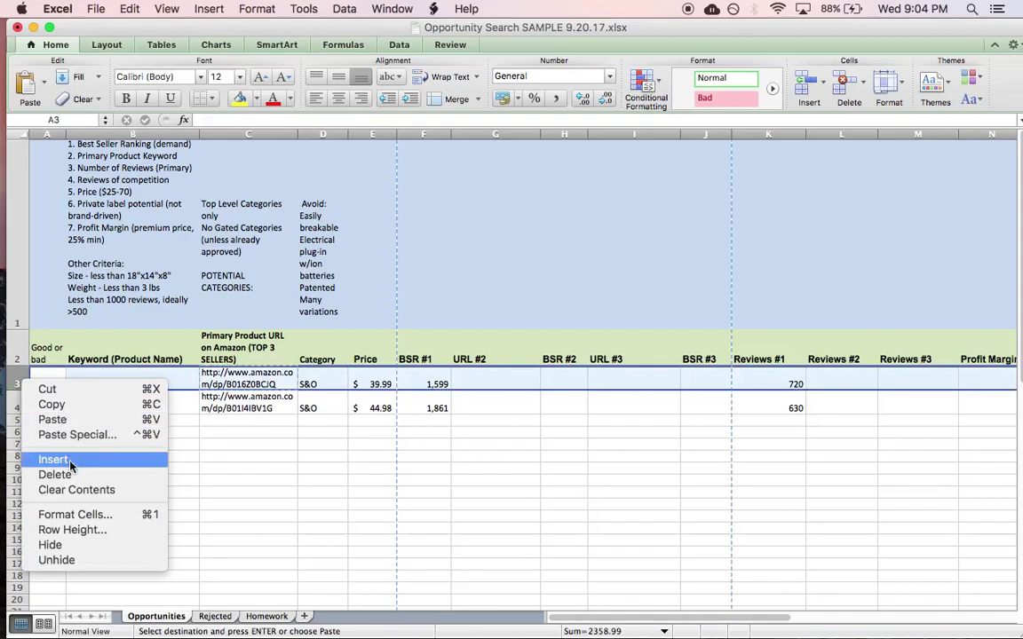
{"action": "left_click", "coordinate": [287, 432]}
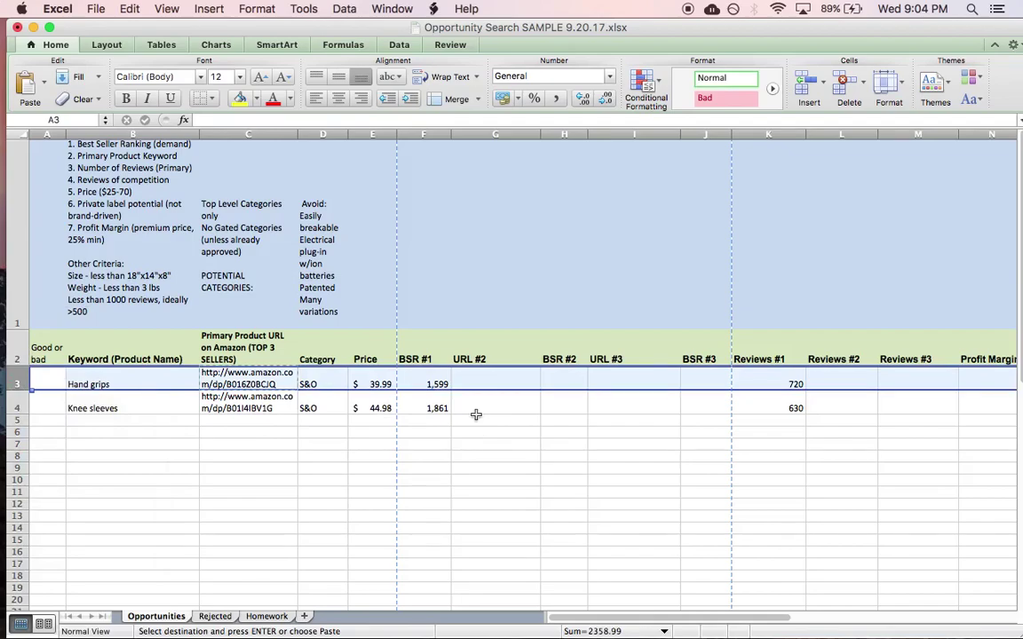
{"action": "key", "text": "super+Tab"}
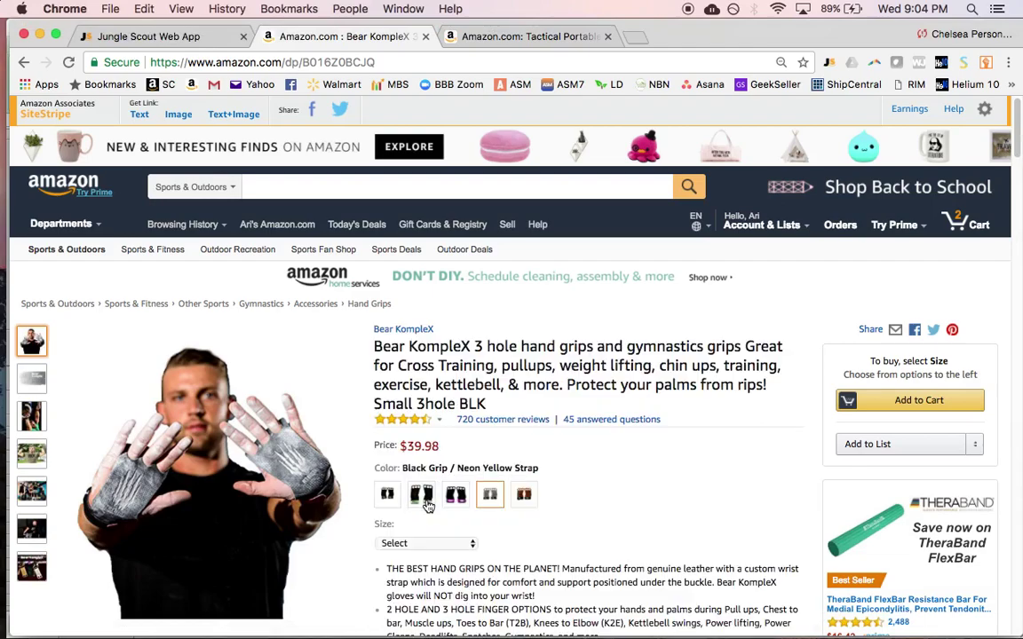
Change the Amazon search department on the hand grips product page from Sports & Outdoors to All Departments
{"action": "scroll", "coordinate": [429, 507], "scroll_direction": "down", "scroll_amount": 1}
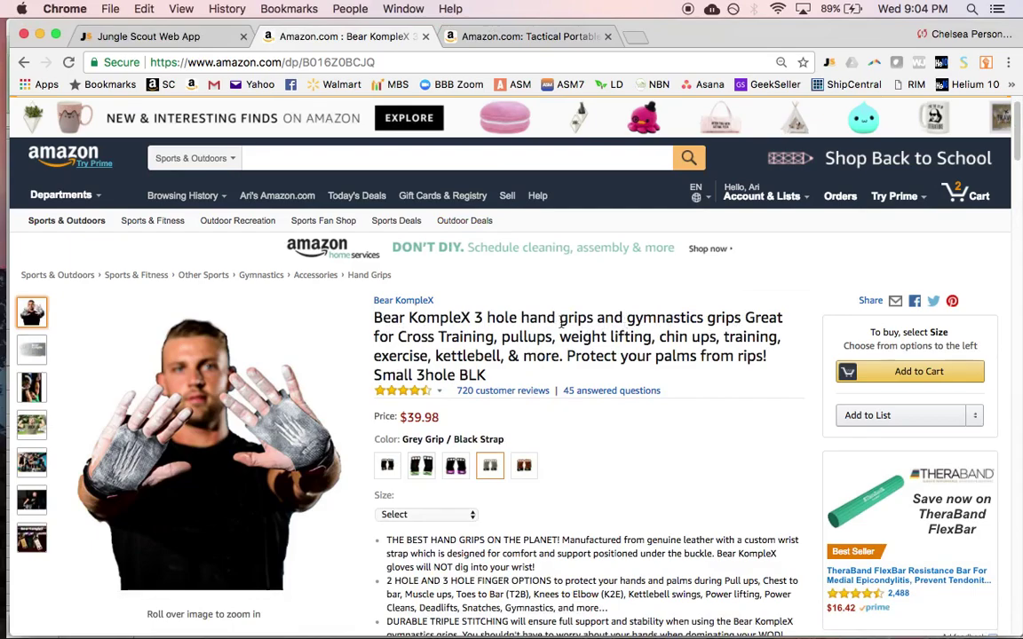
{"action": "left_click_drag", "start_coordinate": [521, 317], "coordinate": [593, 317]}
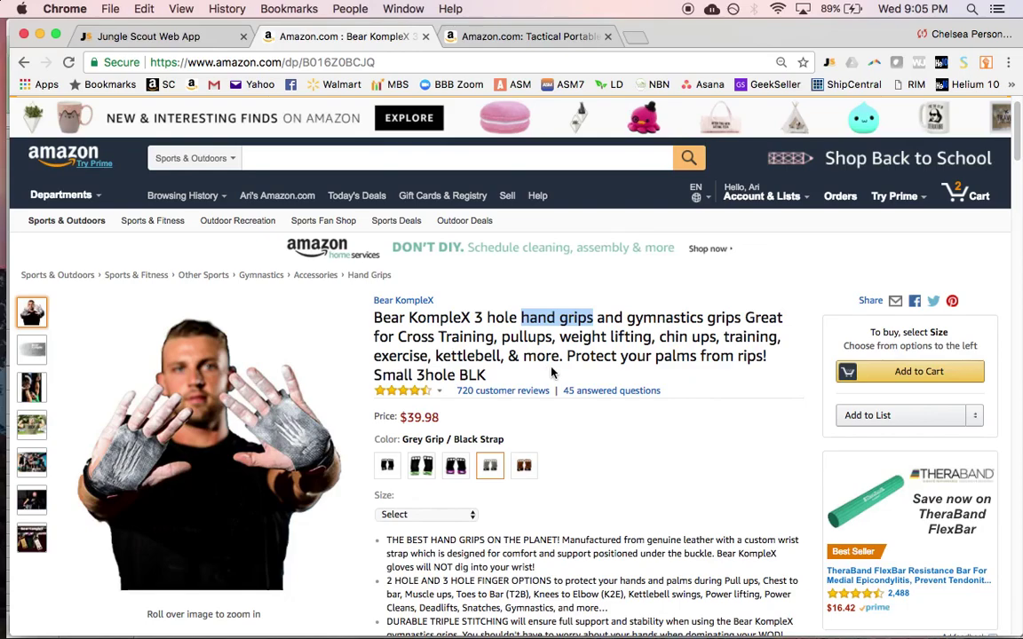
{"action": "left_click", "coordinate": [224, 165]}
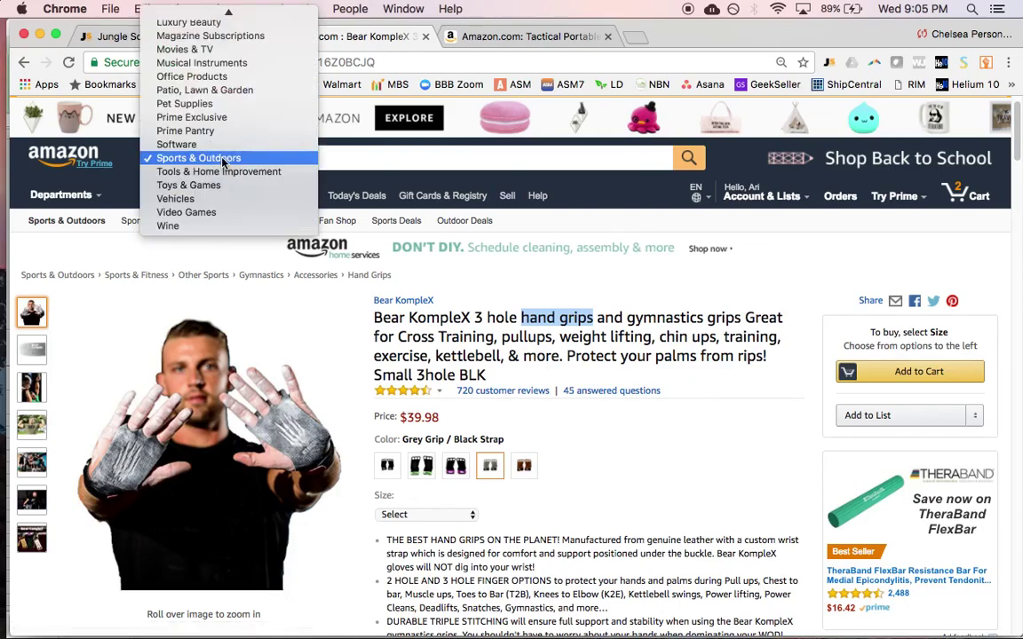
{"action": "scroll", "coordinate": [224, 164], "scroll_direction": "up", "scroll_amount": 10}
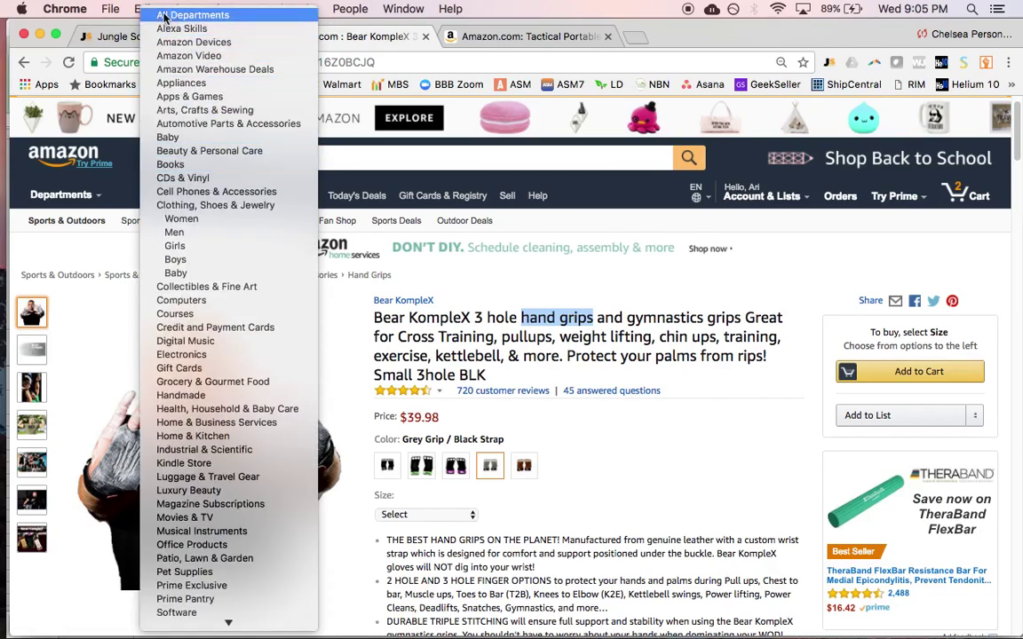
{"action": "left_click", "coordinate": [174, 18]}
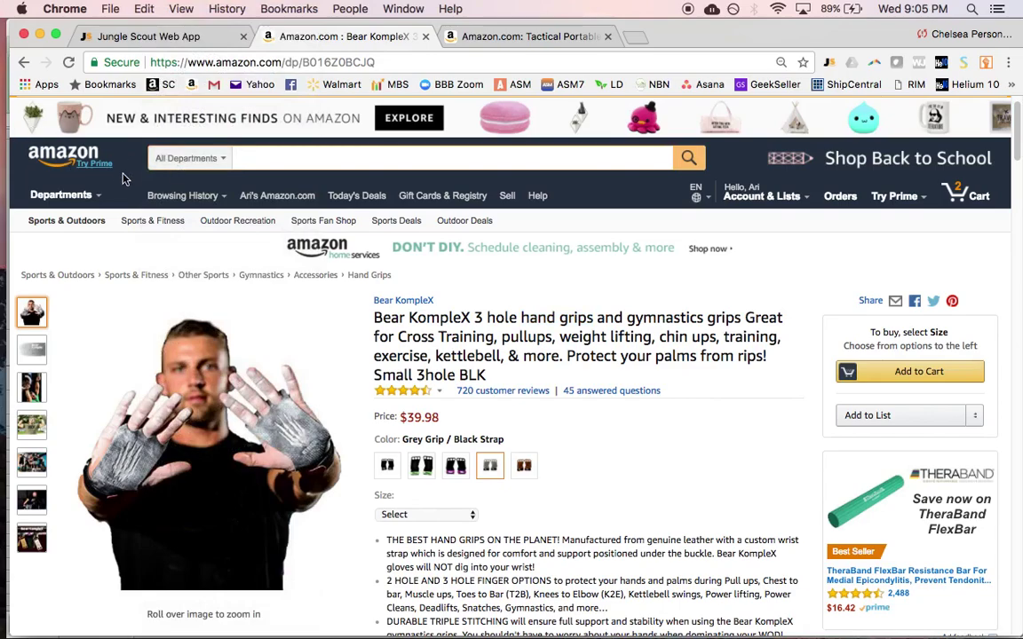
{"action": "left_click", "coordinate": [179, 162]}
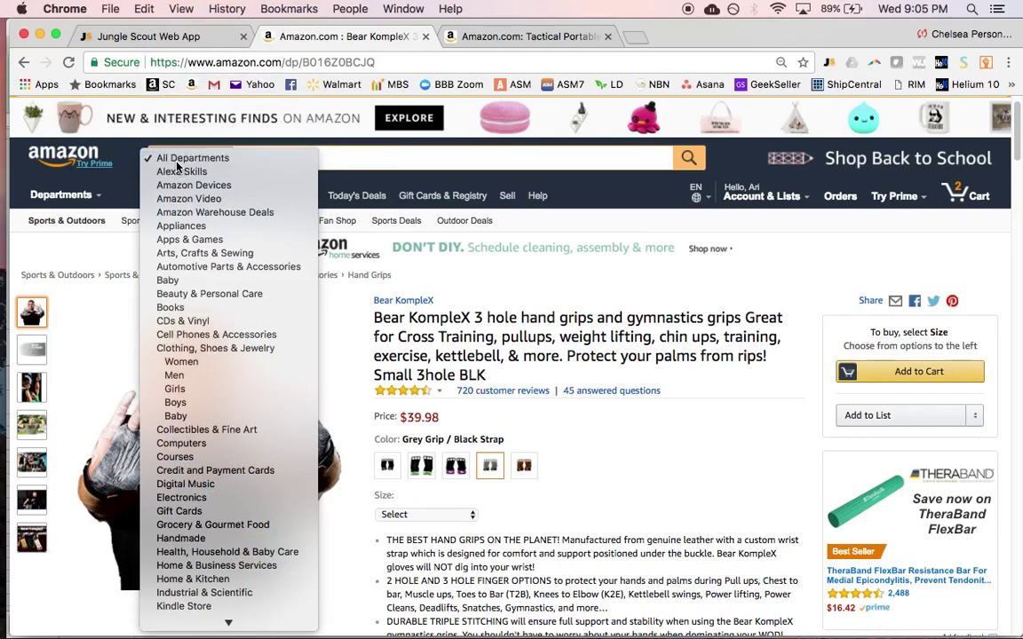
{"action": "left_click", "coordinate": [177, 164]}
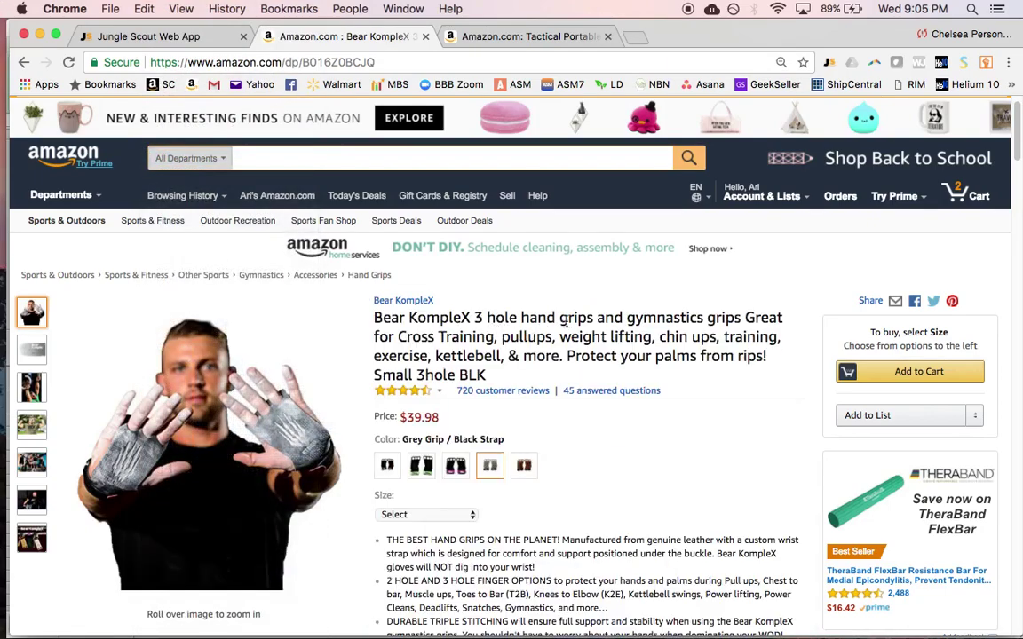
Copy "hand grips" from the product title, search Amazon for it and look at the first results
{"action": "left_click_drag", "start_coordinate": [522, 318], "coordinate": [592, 318]}
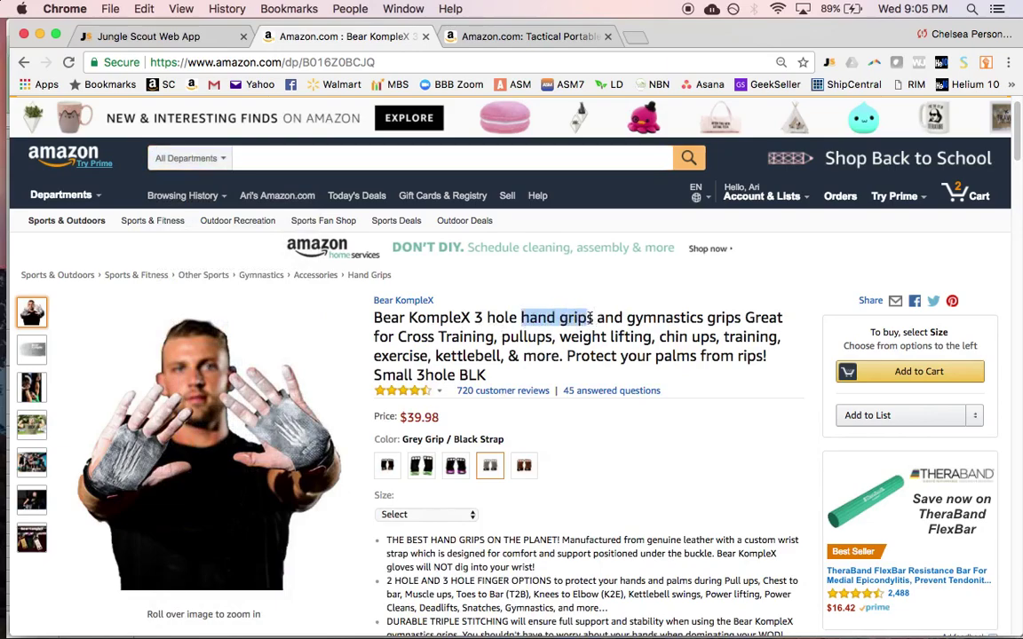
{"action": "left_click", "coordinate": [592, 318]}
{"action": "left_click", "coordinate": [268, 165]}
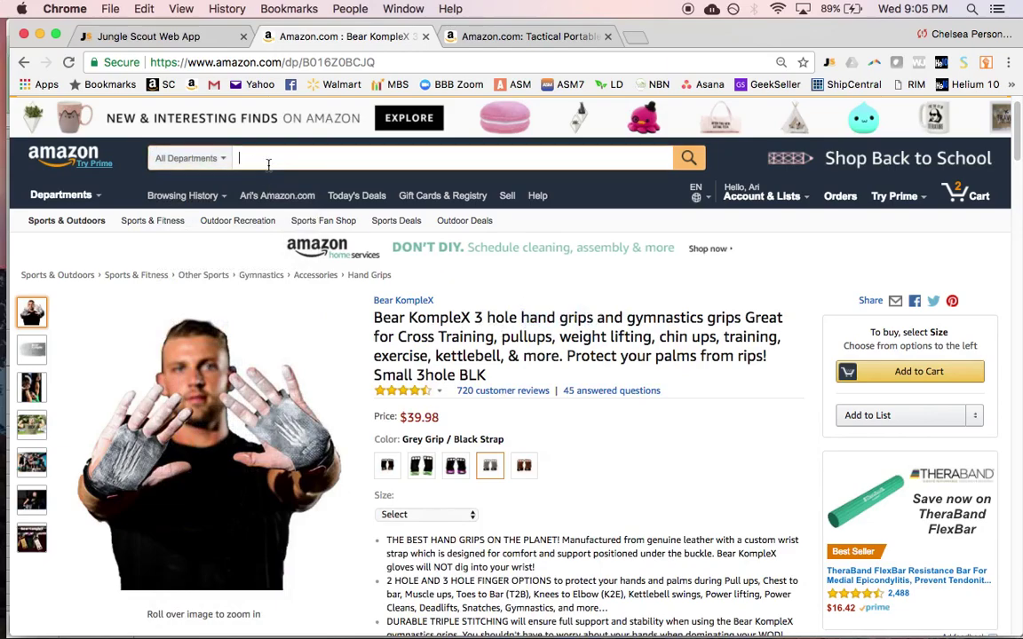
{"action": "key", "text": "super+v"}
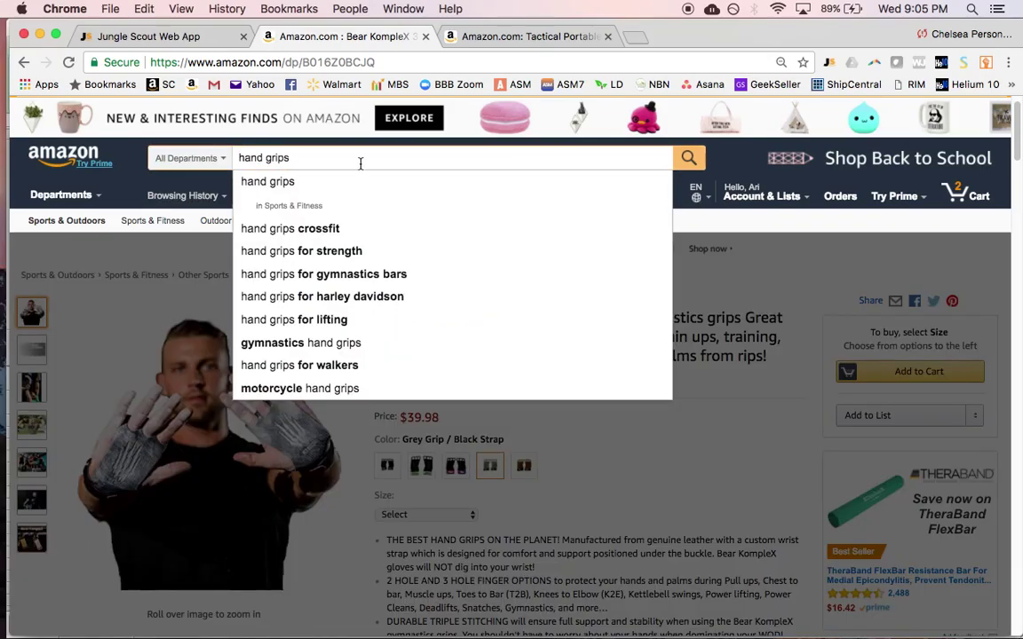
{"action": "key", "text": "Return"}
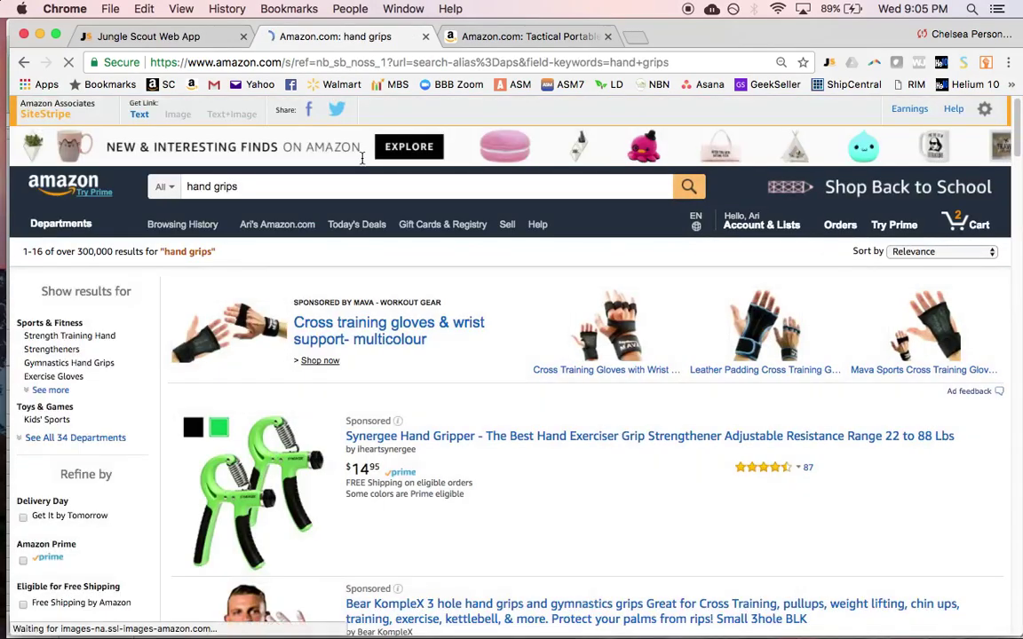
{"action": "scroll", "coordinate": [552, 351], "scroll_direction": "down", "scroll_amount": 3}
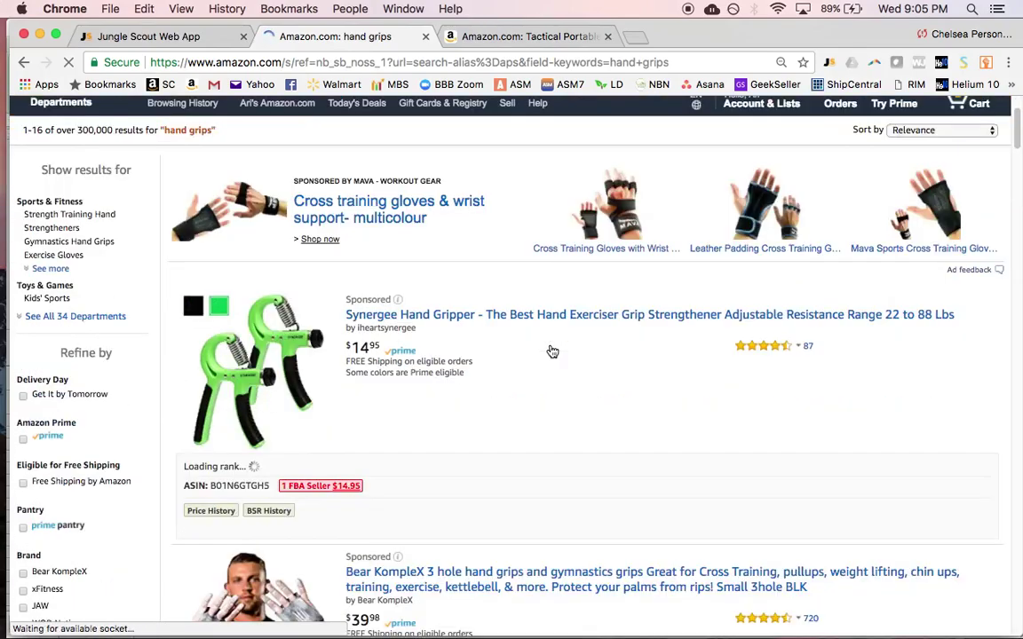
{"action": "scroll", "coordinate": [547, 349], "scroll_direction": "down", "scroll_amount": 1}
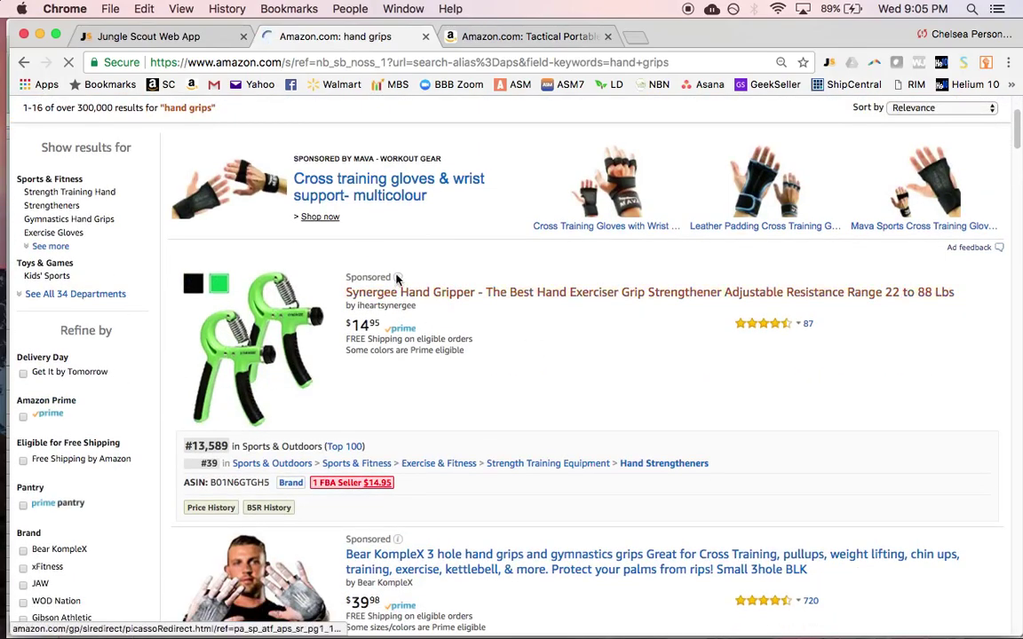
Examine the hand grips search results, comparing prices, review counts and sales ranks of the listings
{"action": "scroll", "coordinate": [516, 325], "scroll_direction": "down", "scroll_amount": 7}
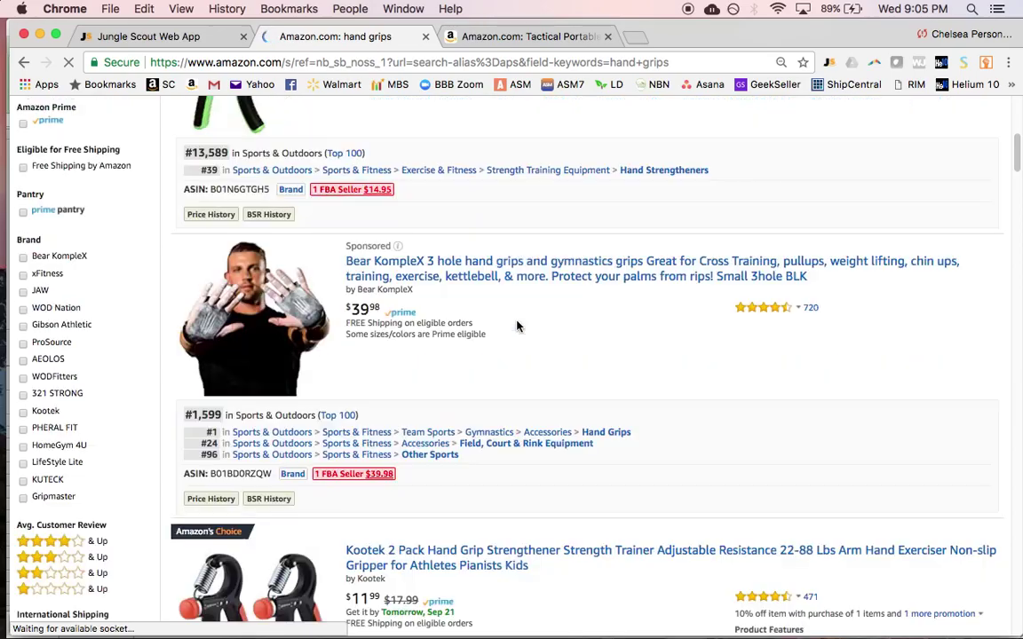
{"action": "scroll", "coordinate": [516, 326], "scroll_direction": "down", "scroll_amount": 7}
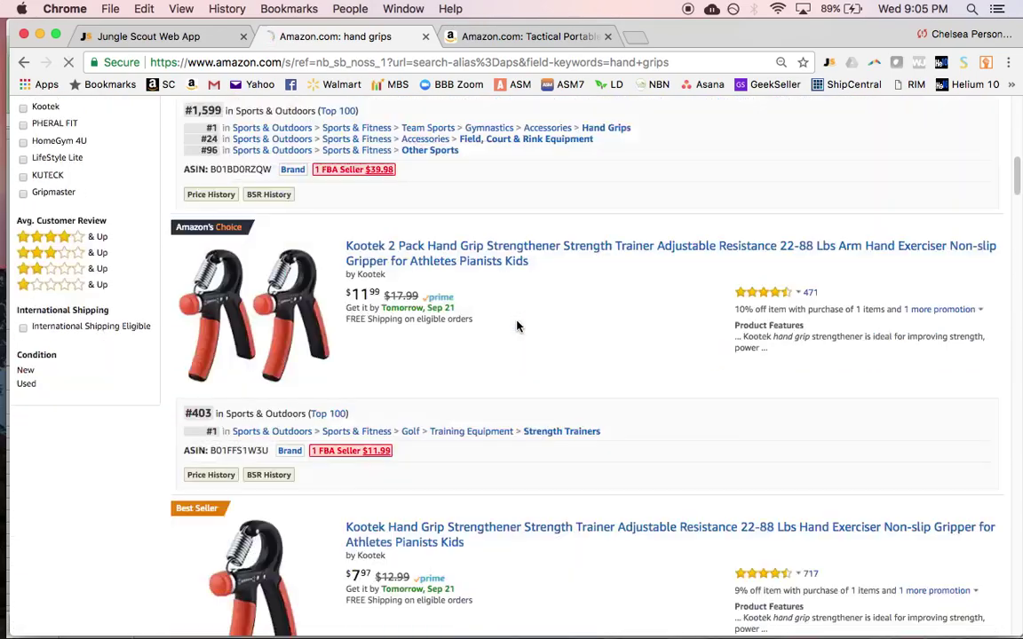
{"action": "scroll", "coordinate": [517, 325], "scroll_direction": "down", "scroll_amount": 20}
{"action": "scroll", "coordinate": [517, 326], "scroll_direction": "down", "scroll_amount": 20}
{"action": "scroll", "coordinate": [517, 326], "scroll_direction": "down", "scroll_amount": 13}
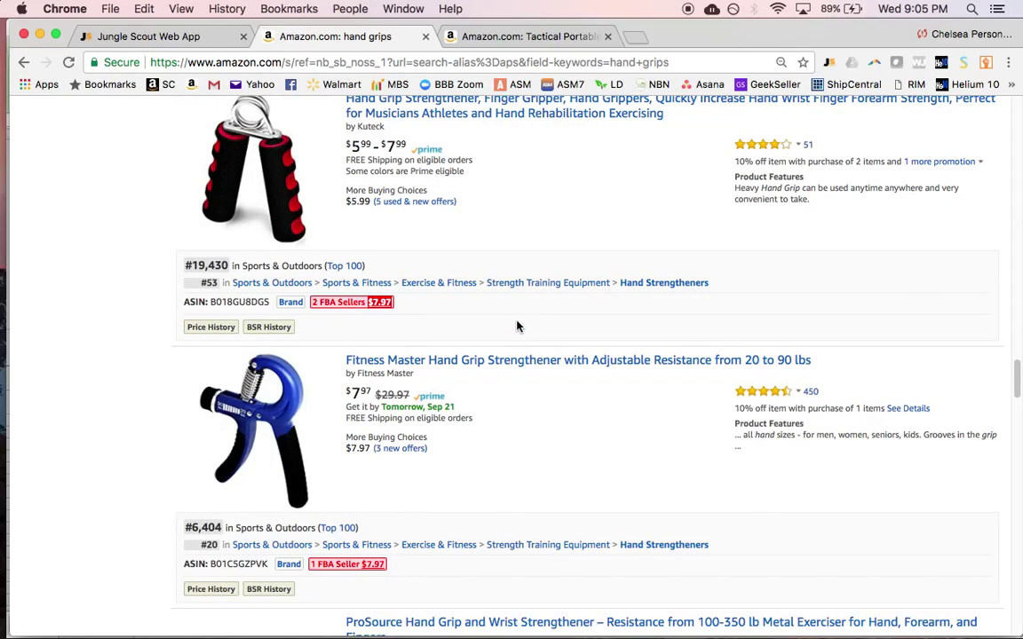
{"action": "scroll", "coordinate": [517, 326], "scroll_direction": "down", "scroll_amount": 10}
{"action": "scroll", "coordinate": [517, 326], "scroll_direction": "down", "scroll_amount": 20}
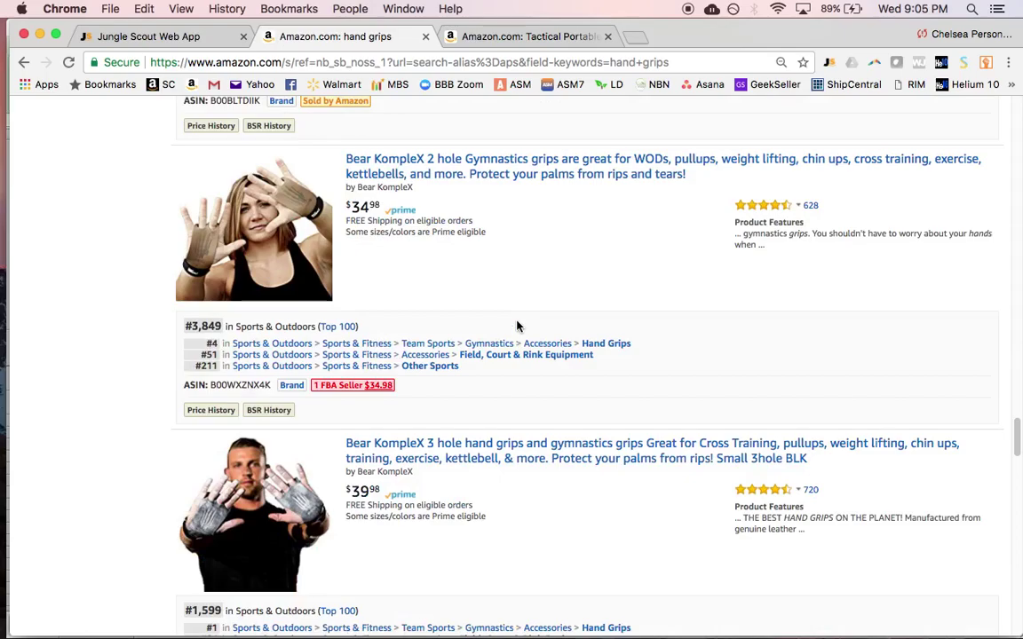
{"action": "scroll", "coordinate": [517, 326], "scroll_direction": "up", "scroll_amount": 20}
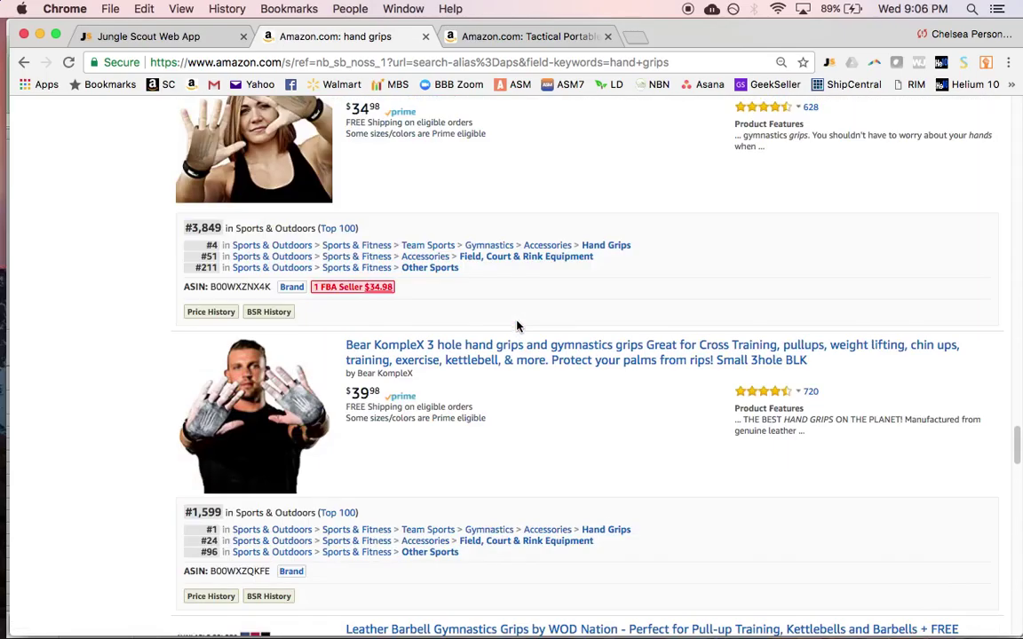
{"action": "scroll", "coordinate": [516, 326], "scroll_direction": "down", "scroll_amount": 20}
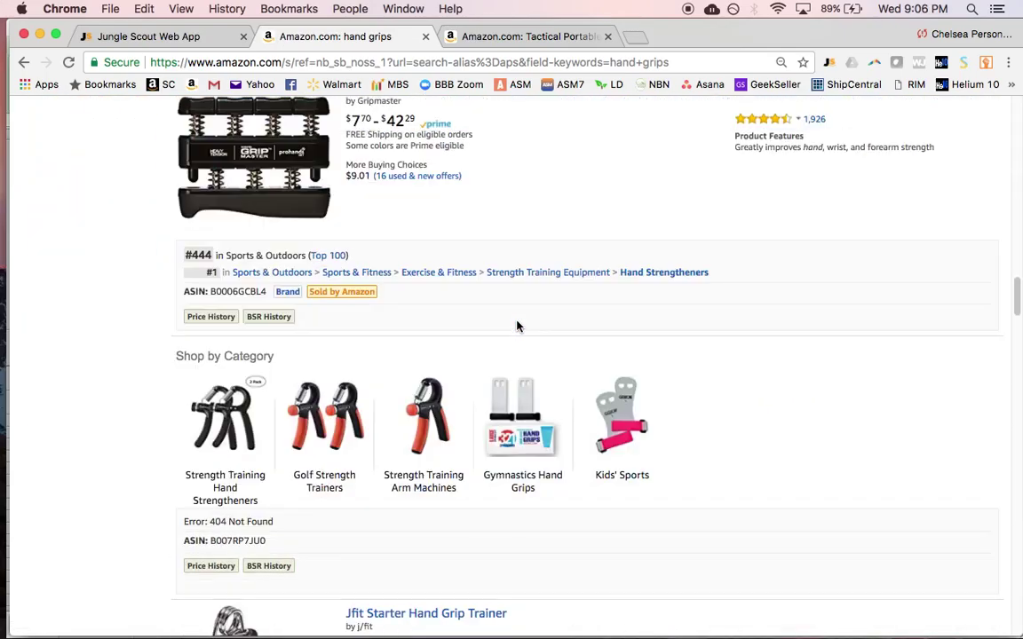
{"action": "scroll", "coordinate": [517, 326], "scroll_direction": "down", "scroll_amount": 13}
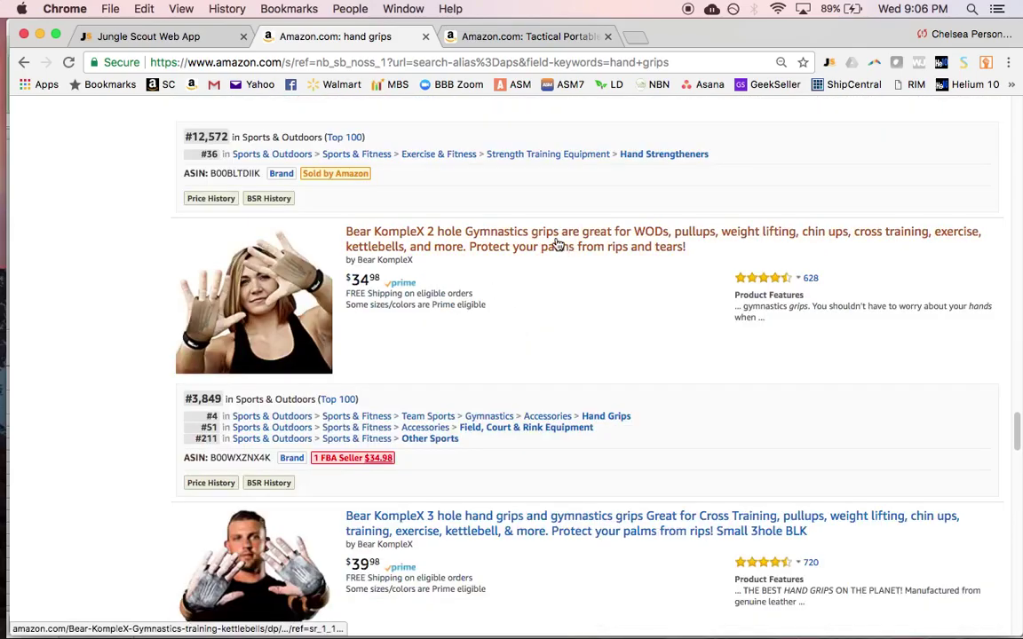
{"action": "scroll", "coordinate": [578, 338], "scroll_direction": "up", "scroll_amount": 20}
{"action": "scroll", "coordinate": [578, 345], "scroll_direction": "up", "scroll_amount": 20}
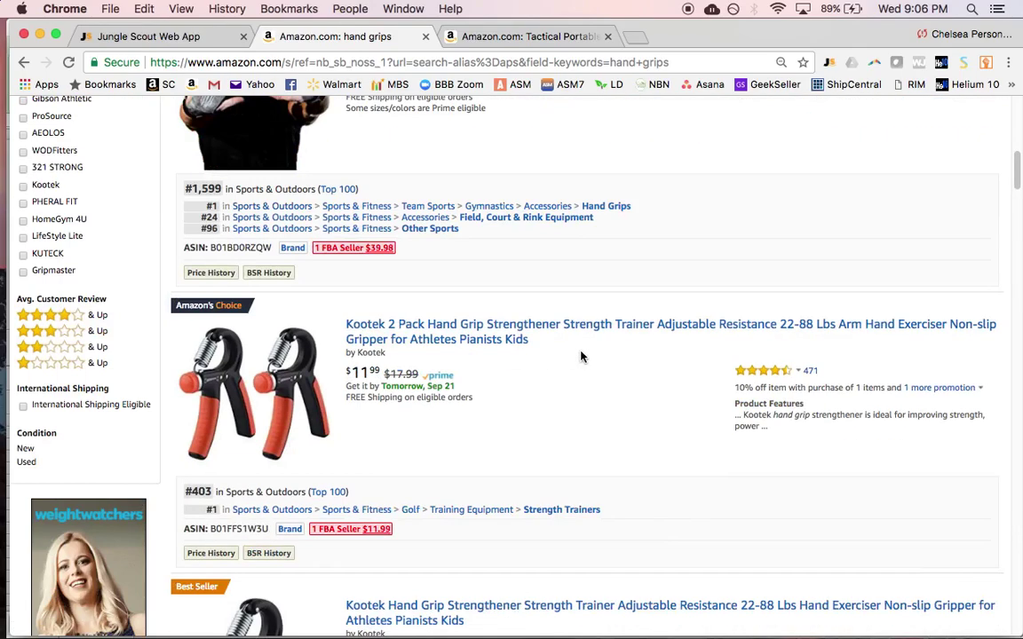
Replace the current product search with "gymnastic grips" and run it
{"action": "left_click_drag", "start_coordinate": [250, 189], "coordinate": [183, 187]}
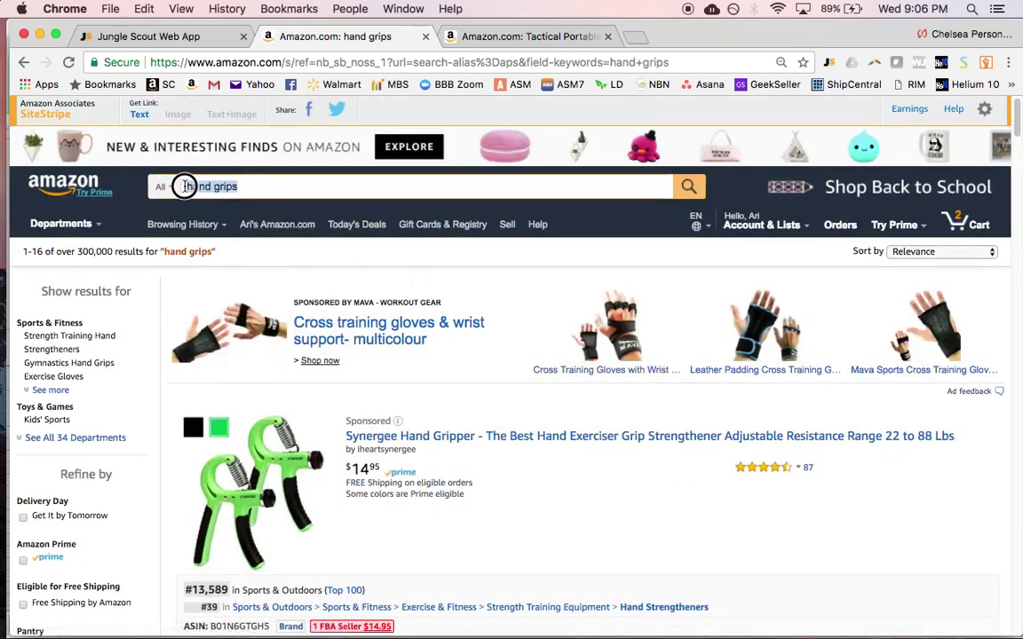
{"action": "type", "text": "gy"}
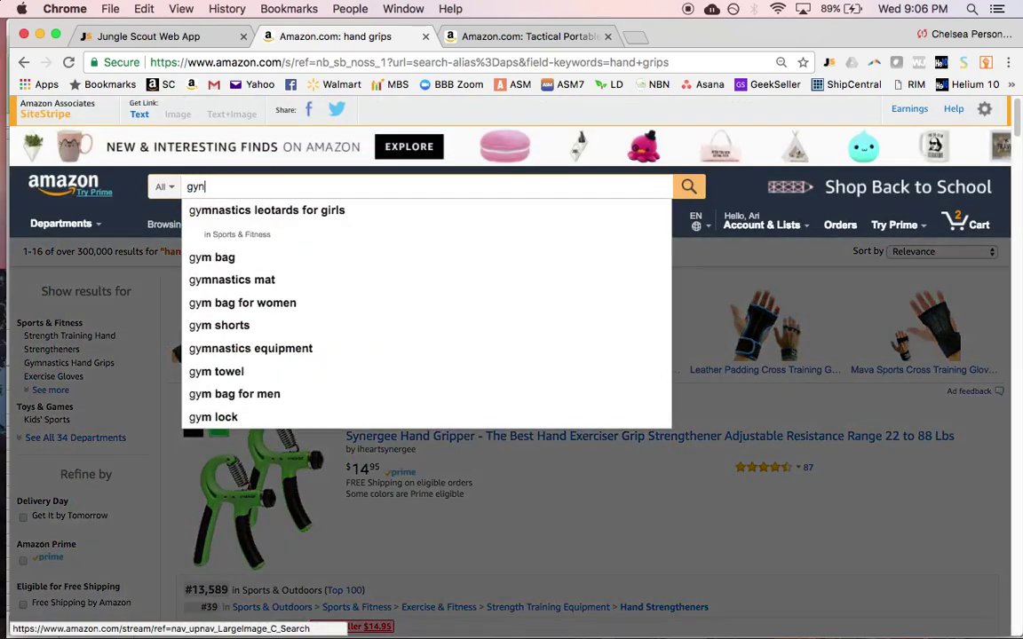
{"action": "type", "text": "n"}
{"action": "key", "text": "BackSpace"}
{"action": "type", "text": "mnast"}
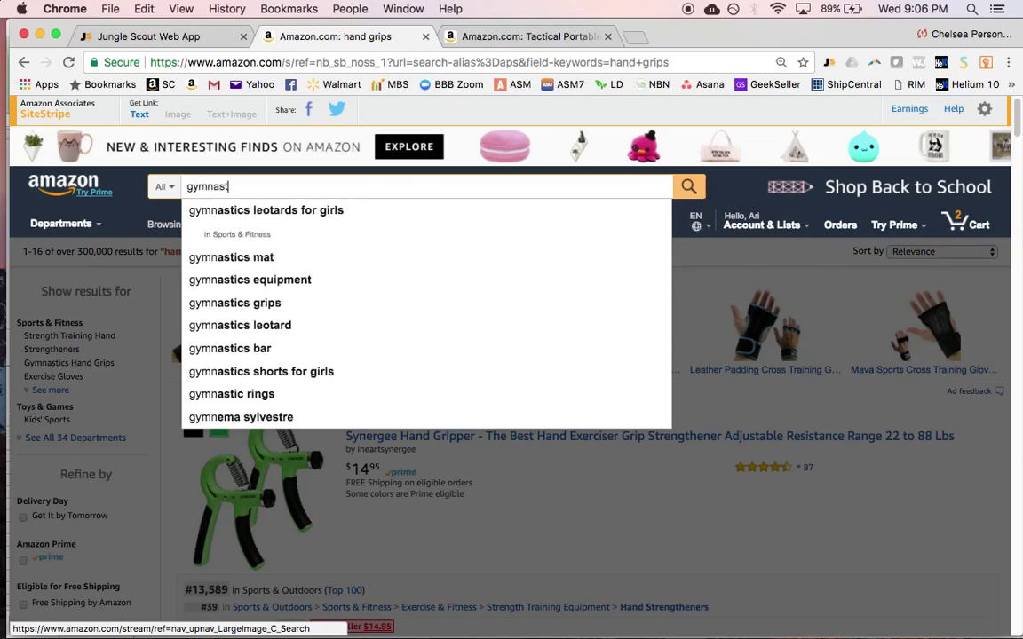
{"action": "type", "text": "ic grips"}
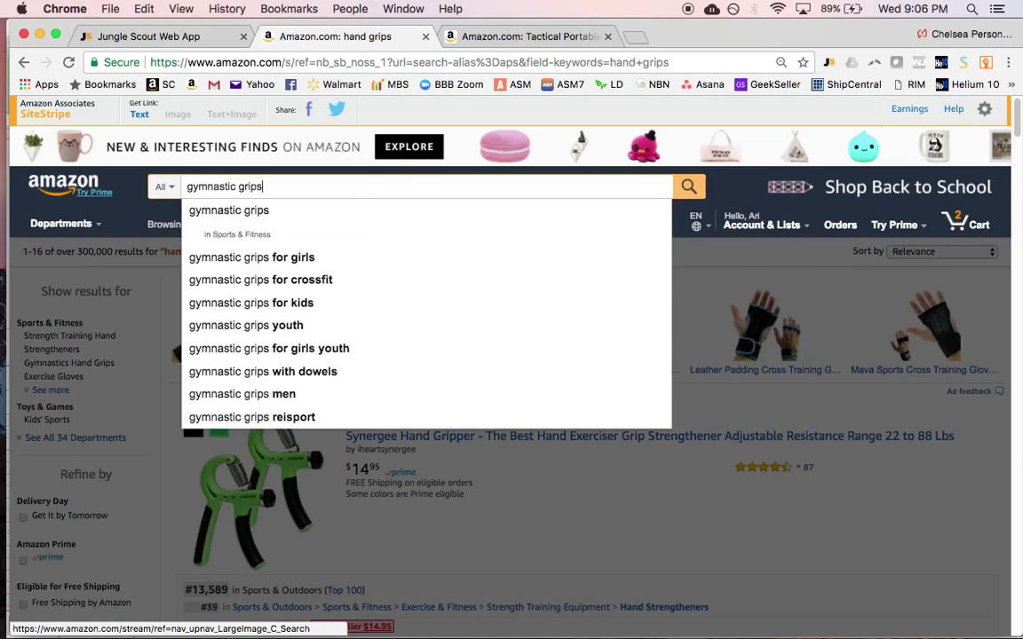
{"action": "left_click", "coordinate": [252, 216]}
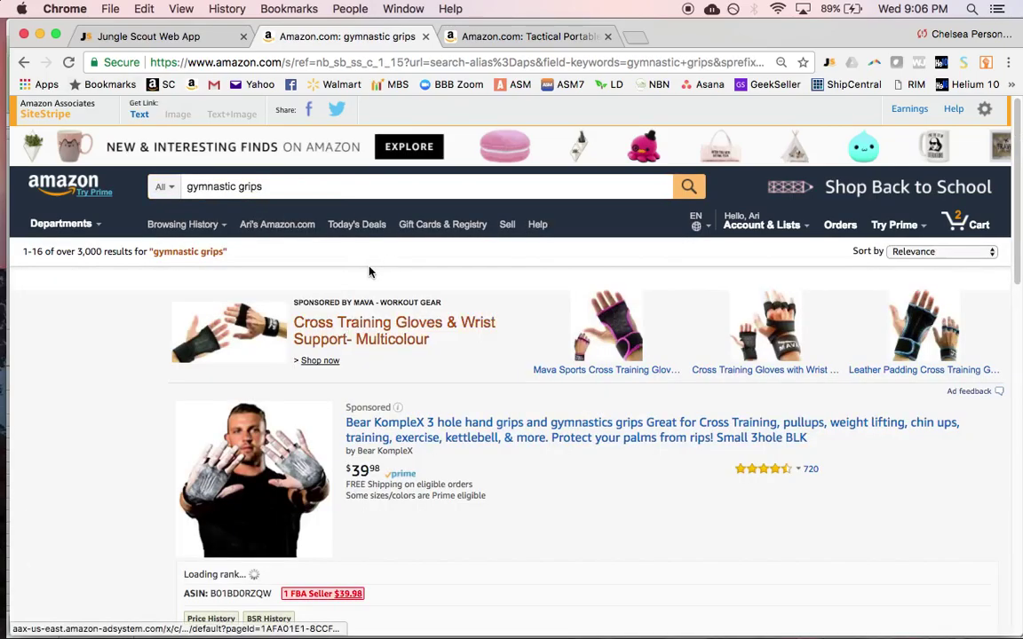
Review the gymnastic grips listings down to the end of the results page for comparable products, checking rank, price and reviews
{"action": "scroll", "coordinate": [371, 273], "scroll_direction": "down", "scroll_amount": 4}
{"action": "scroll", "coordinate": [371, 274], "scroll_direction": "down", "scroll_amount": 15}
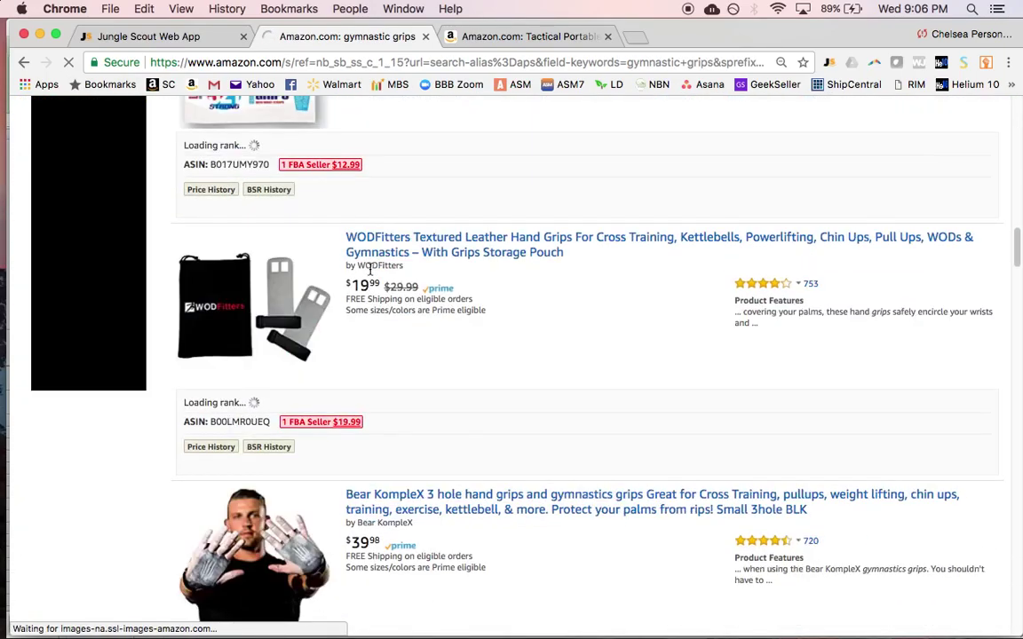
{"action": "scroll", "coordinate": [371, 273], "scroll_direction": "down", "scroll_amount": 3}
{"action": "scroll", "coordinate": [371, 273], "scroll_direction": "up", "scroll_amount": 15}
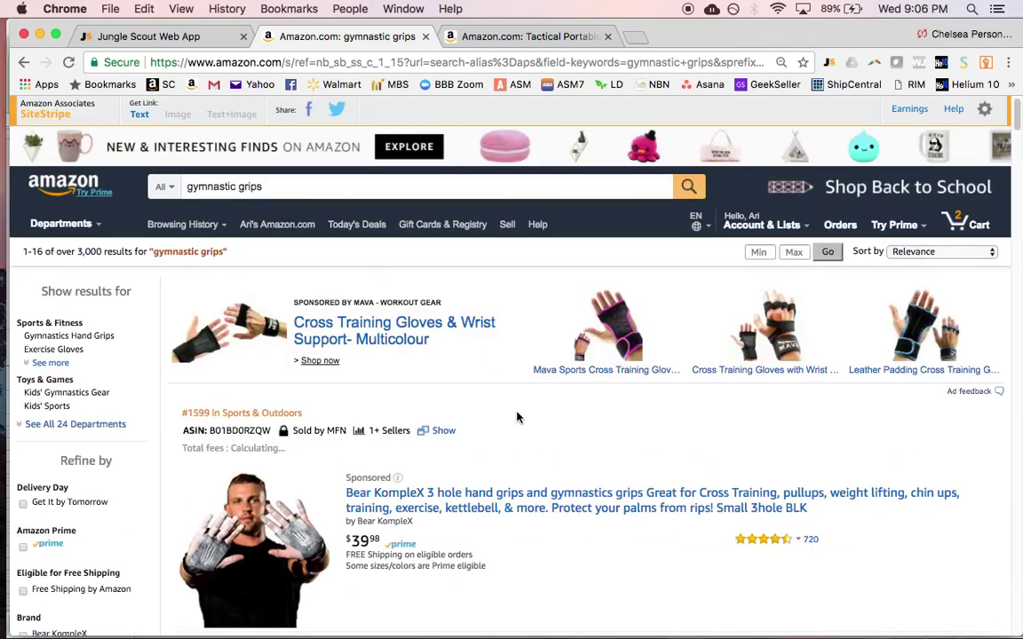
{"action": "scroll", "coordinate": [517, 418], "scroll_direction": "down", "scroll_amount": 5}
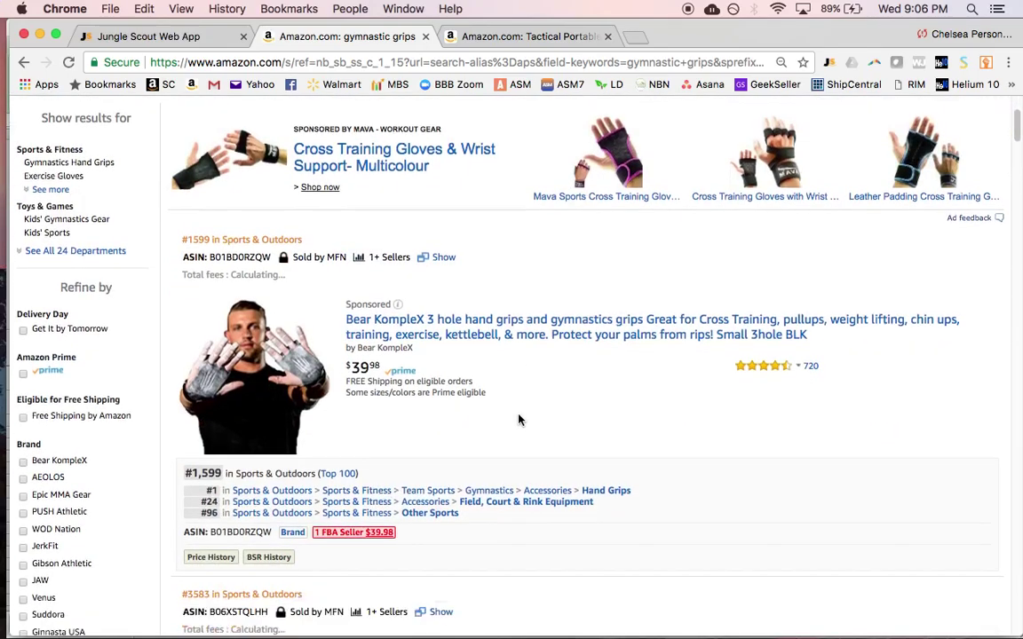
{"action": "scroll", "coordinate": [521, 420], "scroll_direction": "down", "scroll_amount": 1}
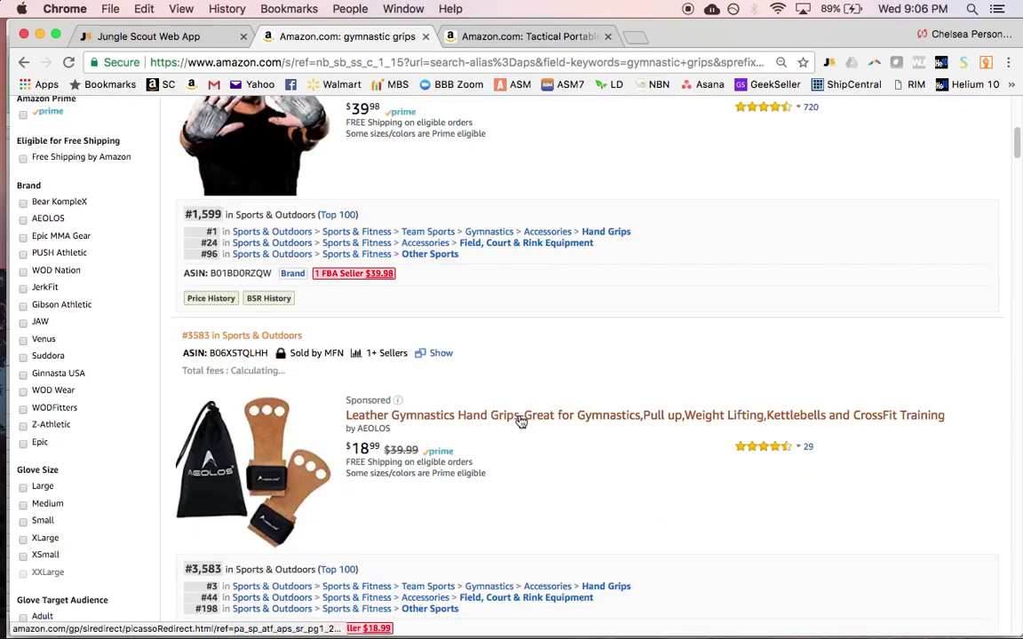
{"action": "scroll", "coordinate": [521, 422], "scroll_direction": "up", "scroll_amount": 1}
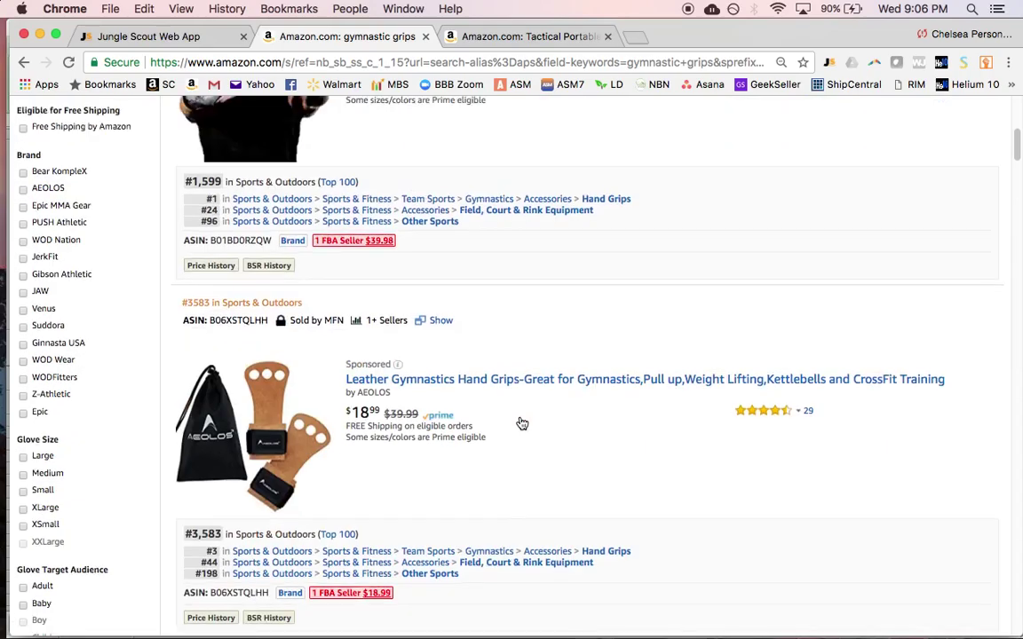
{"action": "mouse_move", "coordinate": [276, 165]}
{"action": "scroll", "coordinate": [547, 256], "scroll_direction": "down", "scroll_amount": 11}
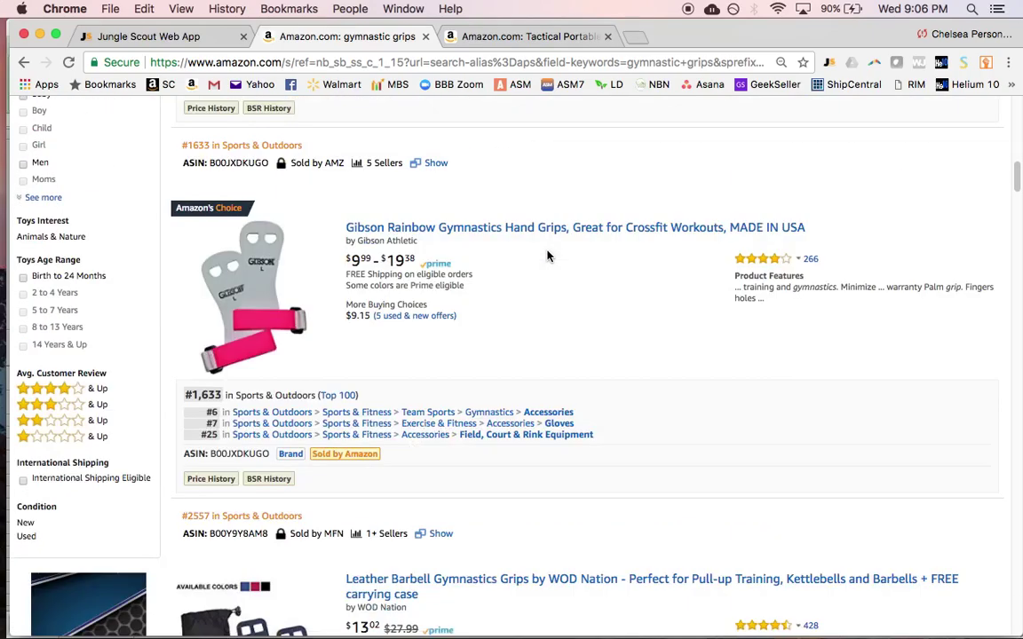
{"action": "scroll", "coordinate": [547, 256], "scroll_direction": "down", "scroll_amount": 12}
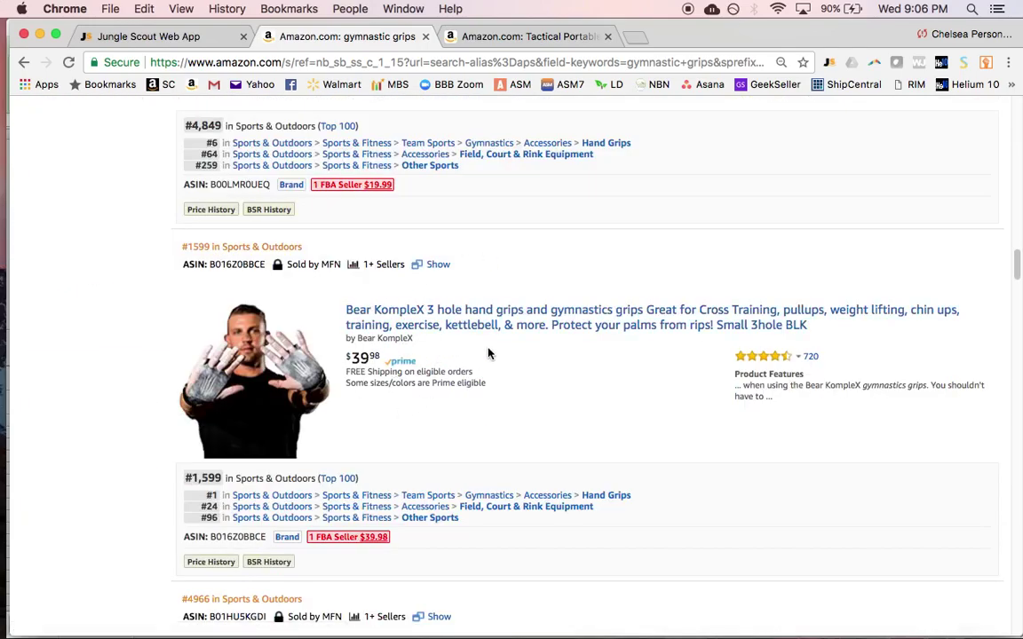
{"action": "scroll", "coordinate": [486, 355], "scroll_direction": "down", "scroll_amount": 3}
{"action": "scroll", "coordinate": [492, 355], "scroll_direction": "down", "scroll_amount": 13}
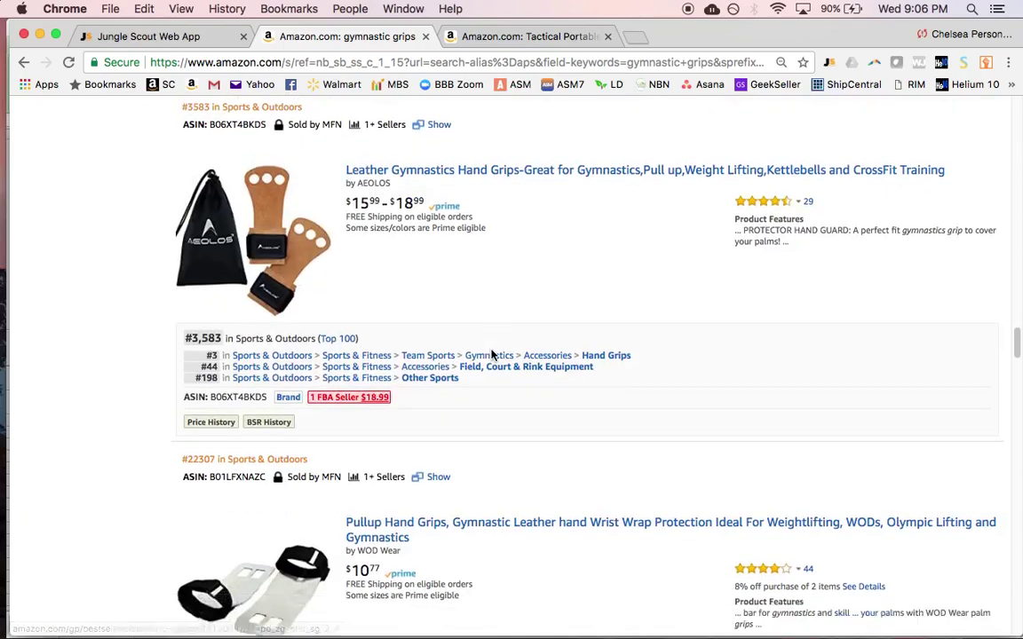
{"action": "scroll", "coordinate": [492, 355], "scroll_direction": "down", "scroll_amount": 4}
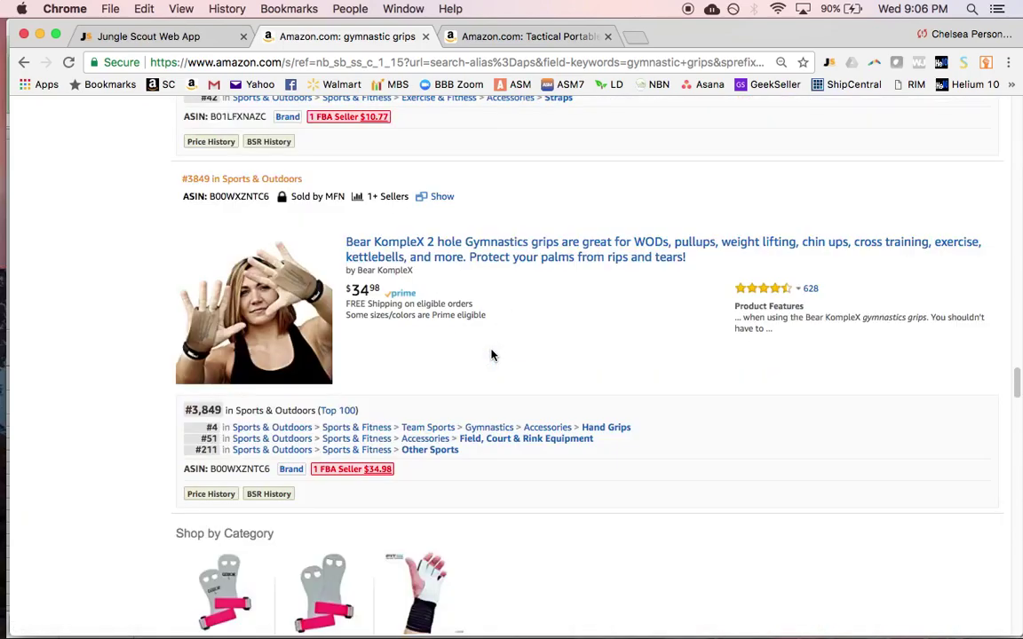
{"action": "mouse_move", "coordinate": [328, 308]}
{"action": "scroll", "coordinate": [470, 320], "scroll_direction": "down", "scroll_amount": 3}
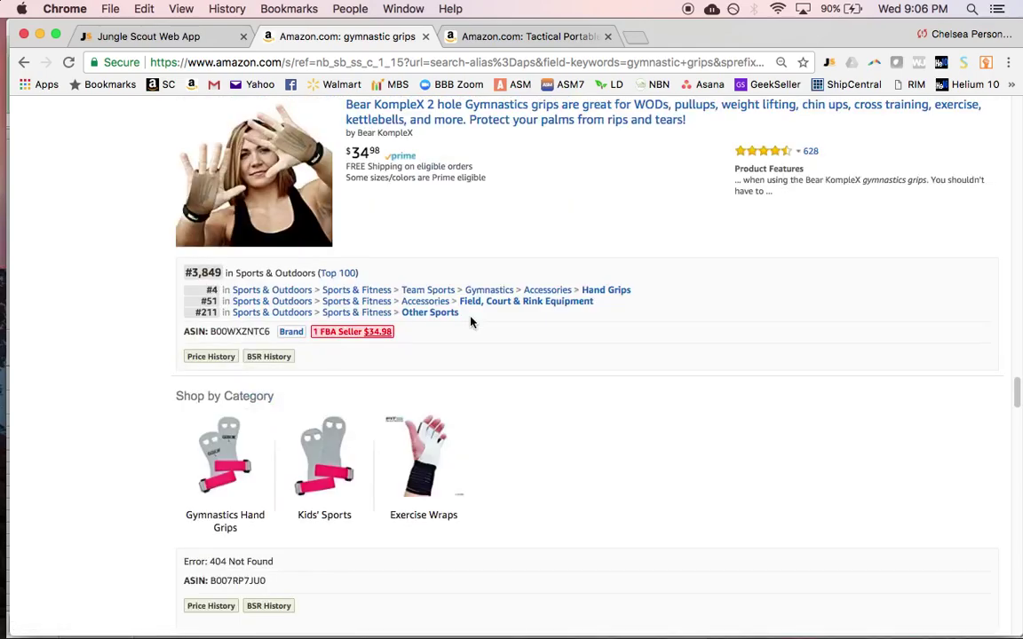
{"action": "scroll", "coordinate": [471, 320], "scroll_direction": "down", "scroll_amount": 3}
{"action": "scroll", "coordinate": [470, 322], "scroll_direction": "down", "scroll_amount": 10}
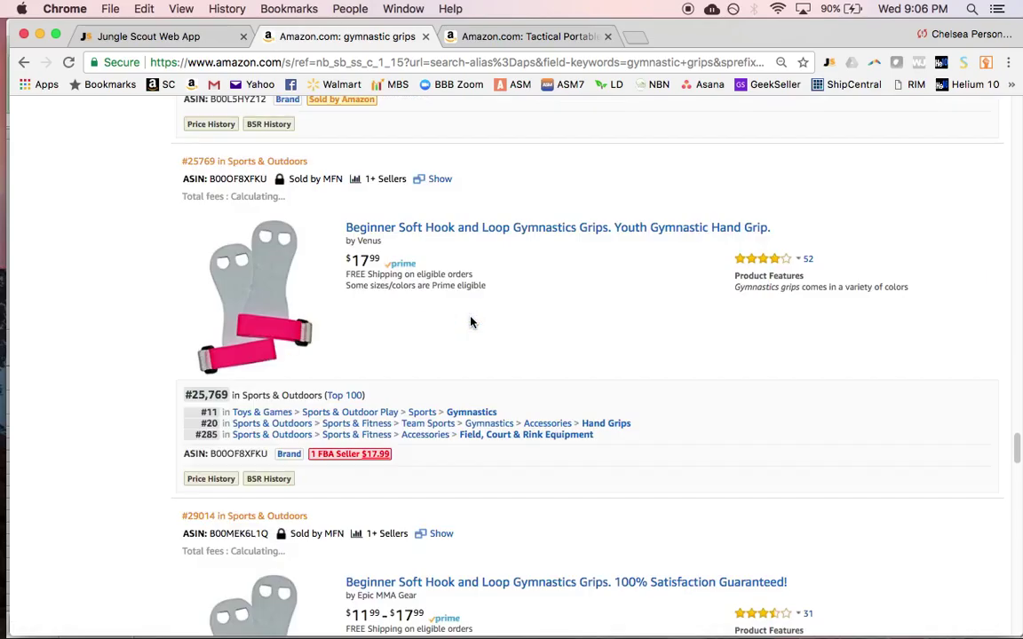
{"action": "scroll", "coordinate": [471, 322], "scroll_direction": "down", "scroll_amount": 8}
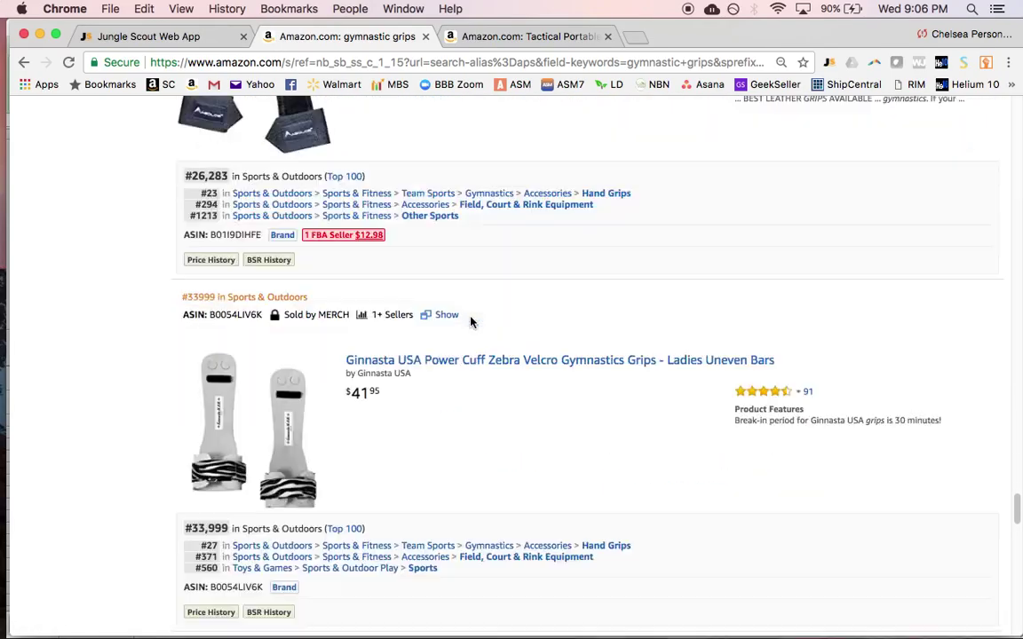
{"action": "scroll", "coordinate": [470, 323], "scroll_direction": "down", "scroll_amount": 3}
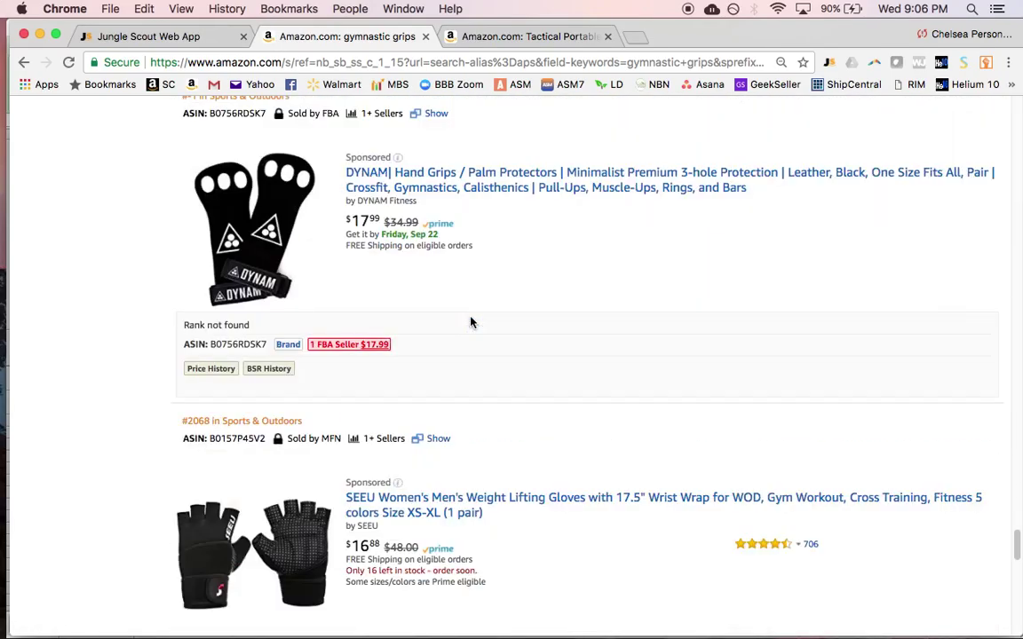
{"action": "scroll", "coordinate": [471, 322], "scroll_direction": "down", "scroll_amount": 1}
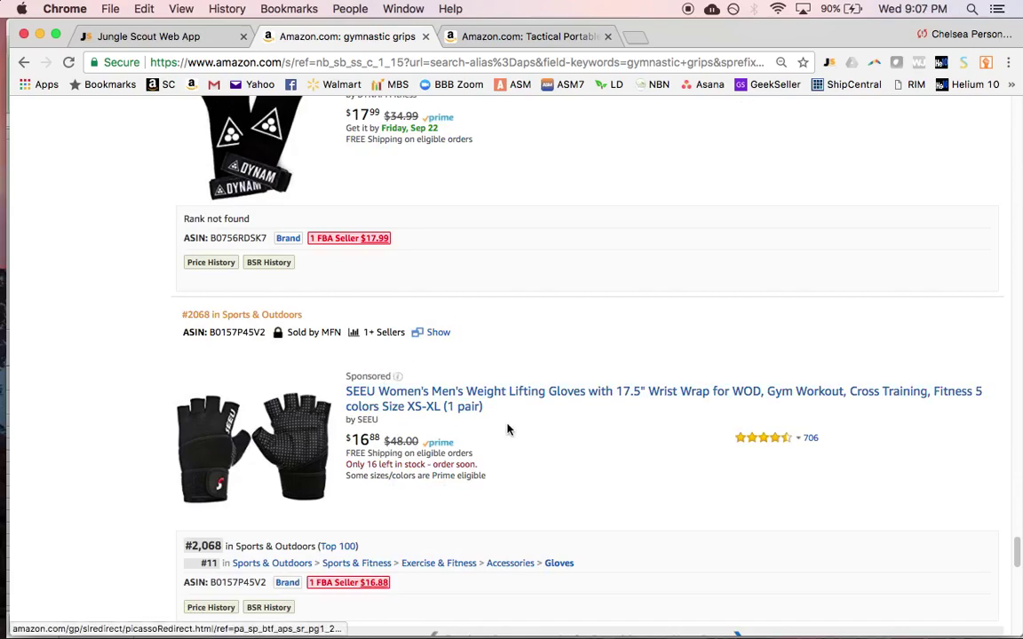
{"action": "scroll", "coordinate": [461, 433], "scroll_direction": "down", "scroll_amount": 1}
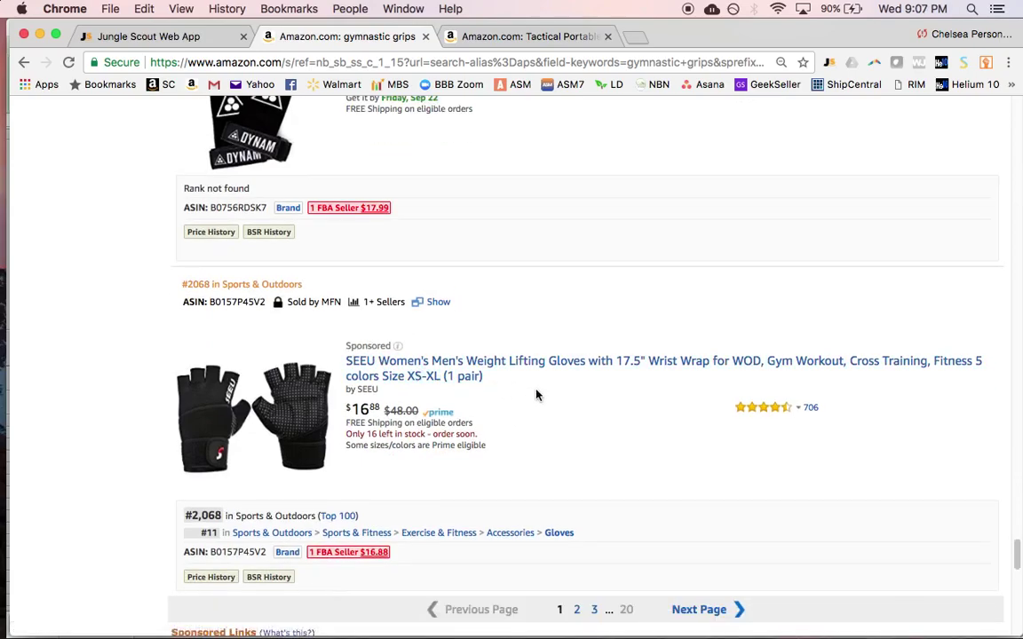
Copy the link address of the SEEU weight lifting gloves listing and switch to the Opportunity Search workbook in Excel
{"action": "right_click", "coordinate": [438, 373]}
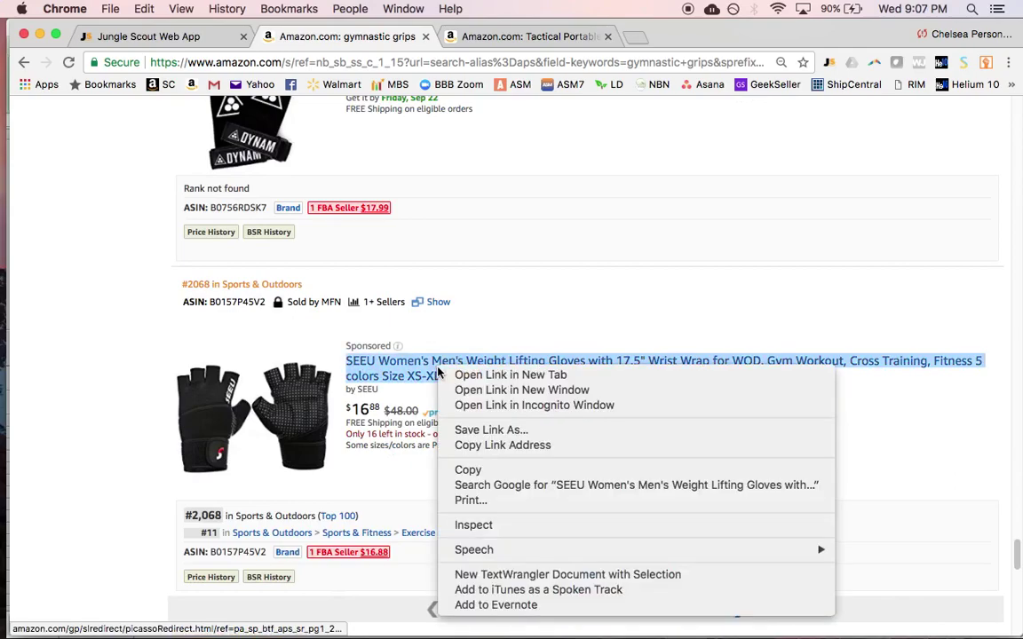
{"action": "left_click", "coordinate": [483, 446]}
{"action": "key", "text": "super+Tab"}
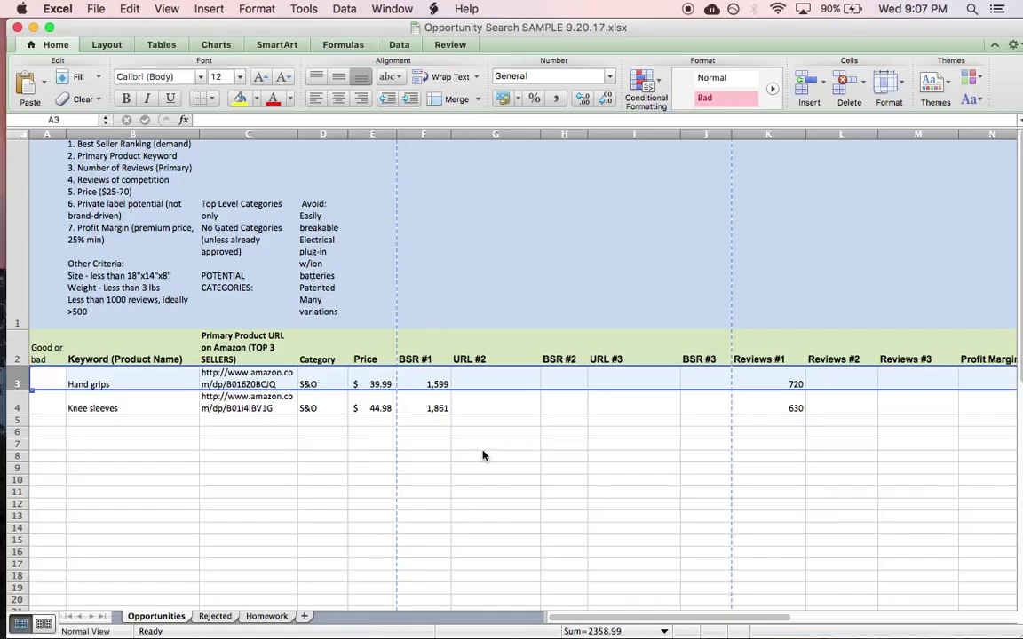
Paste the copied product link into the URL #2 cell of the Hand grips row, G3
{"action": "double_click", "coordinate": [495, 385]}
{"action": "left_click", "coordinate": [505, 299]}
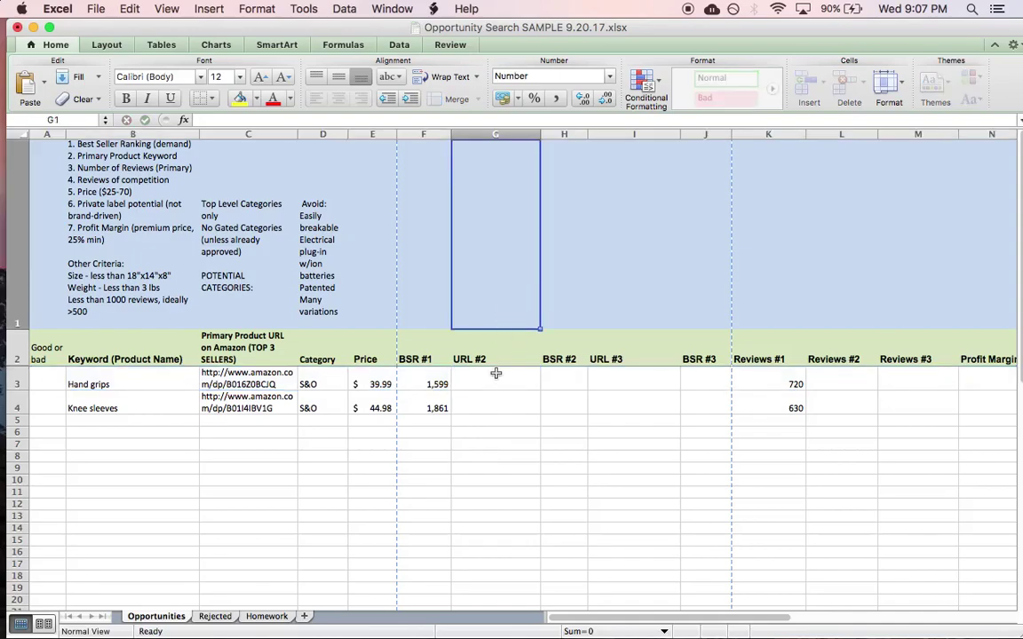
{"action": "left_click", "coordinate": [495, 384]}
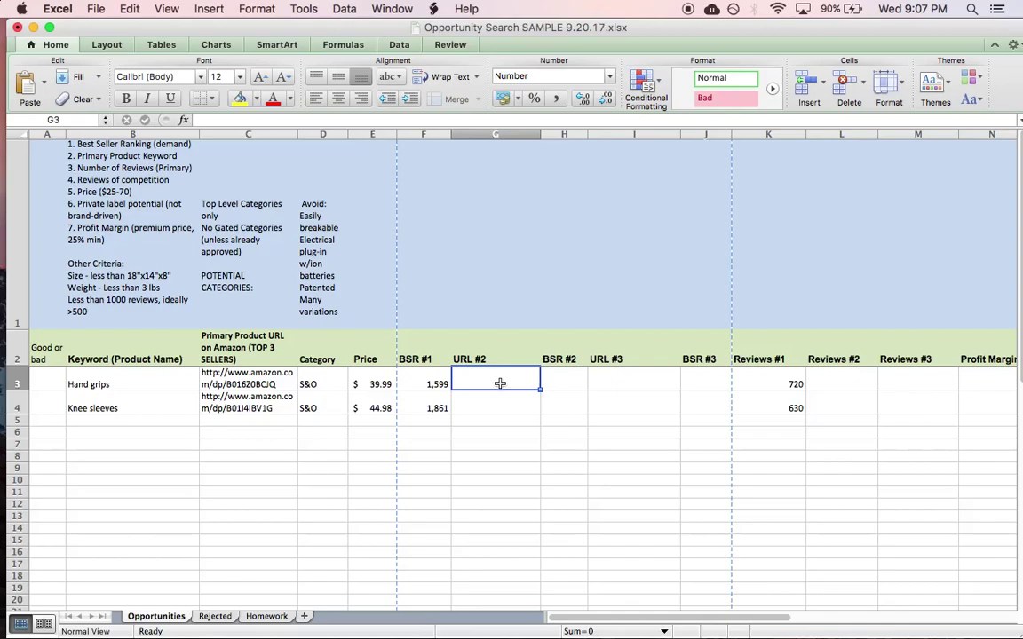
{"action": "key", "text": "super+v"}
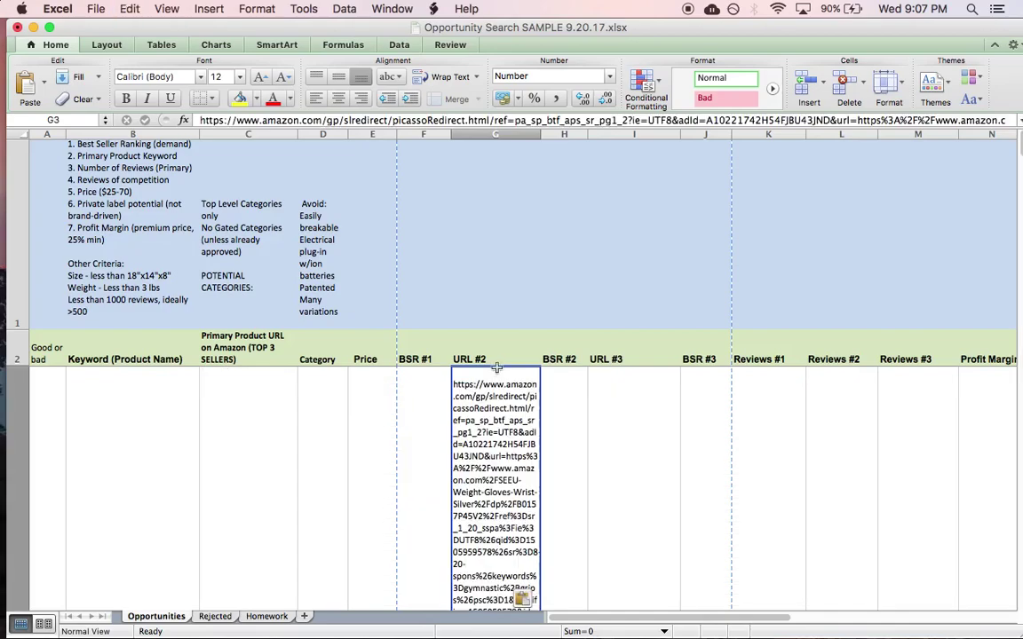
{"action": "scroll", "coordinate": [488, 459], "scroll_direction": "down", "scroll_amount": 3}
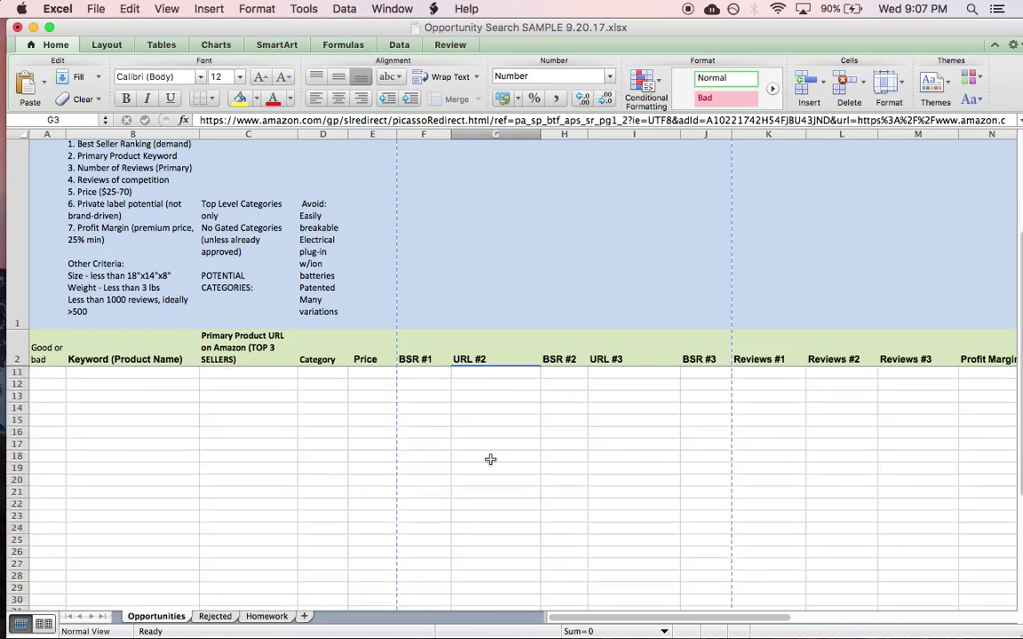
{"action": "scroll", "coordinate": [490, 459], "scroll_direction": "up", "scroll_amount": 3}
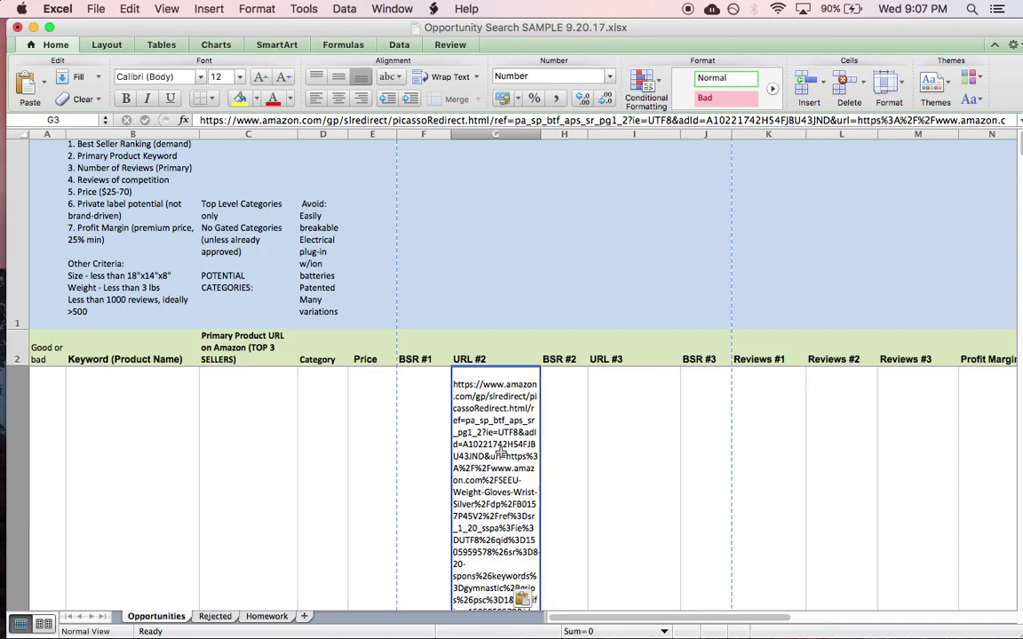
{"action": "left_click", "coordinate": [483, 395]}
{"action": "double_click", "coordinate": [484, 394]}
{"action": "left_click_drag", "start_coordinate": [471, 385], "coordinate": [491, 411]}
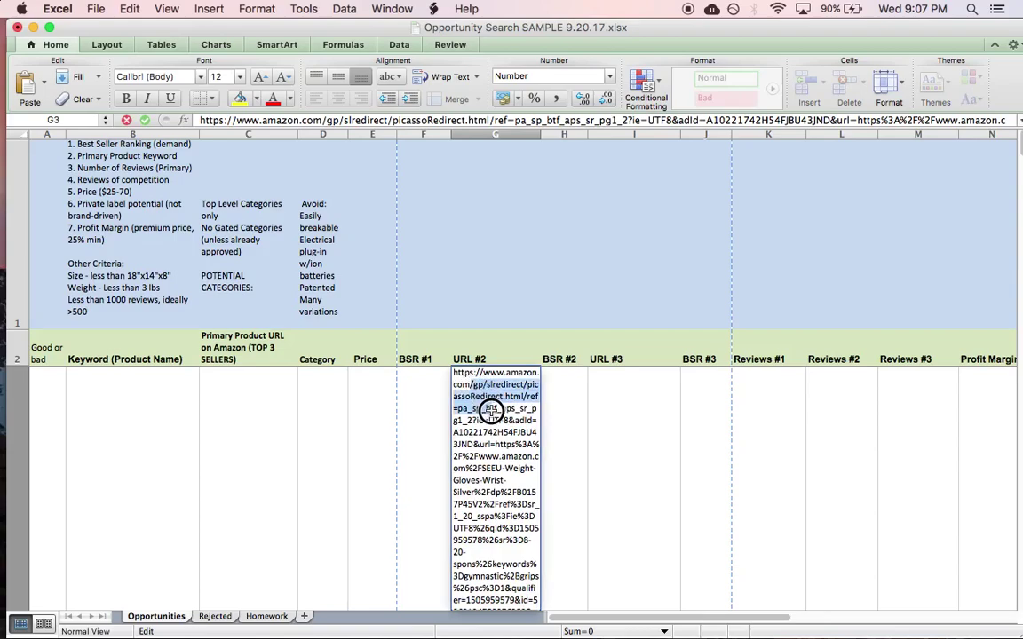
{"action": "left_click_drag", "start_coordinate": [491, 410], "coordinate": [524, 442]}
{"action": "left_click", "coordinate": [571, 427]}
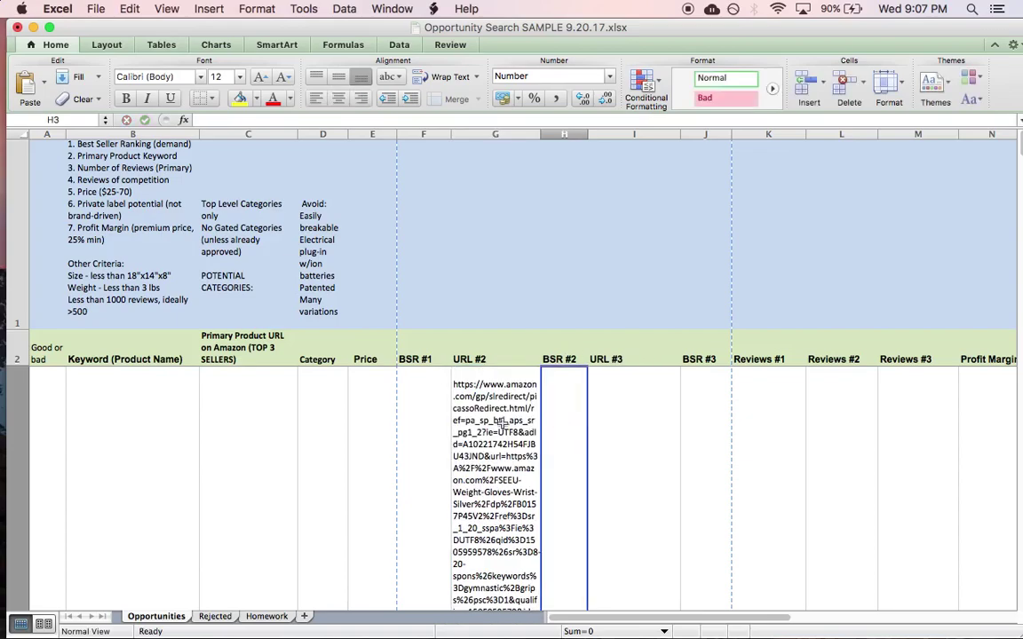
{"action": "scroll", "coordinate": [317, 450], "scroll_direction": "down", "scroll_amount": 10}
{"action": "scroll", "coordinate": [321, 449], "scroll_direction": "up", "scroll_amount": 10}
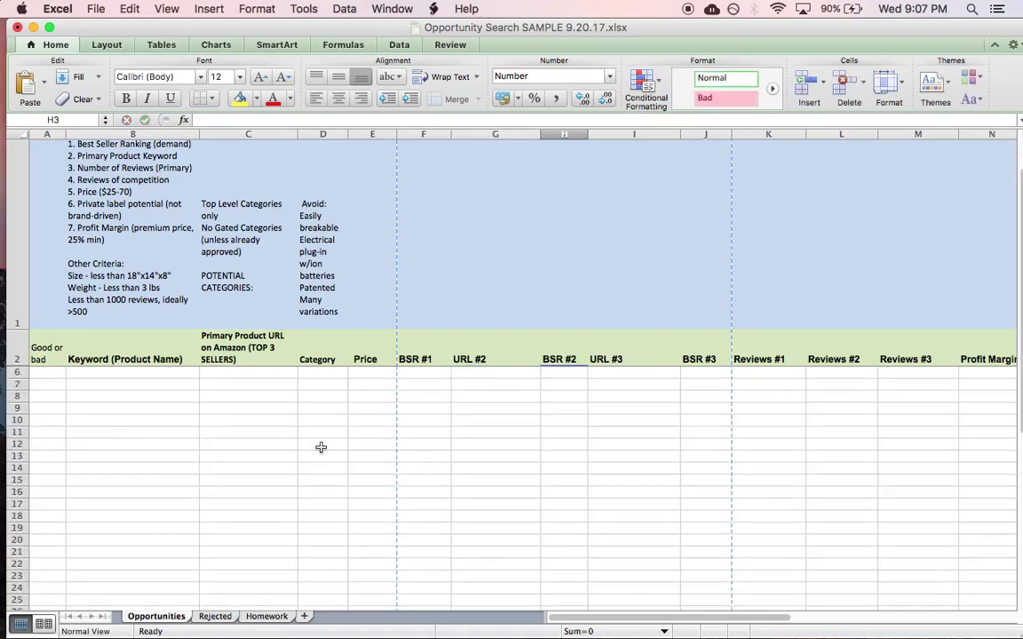
{"action": "scroll", "coordinate": [327, 444], "scroll_direction": "down", "scroll_amount": 5}
{"action": "scroll", "coordinate": [328, 444], "scroll_direction": "up", "scroll_amount": 5}
{"action": "scroll", "coordinate": [327, 444], "scroll_direction": "down", "scroll_amount": 5}
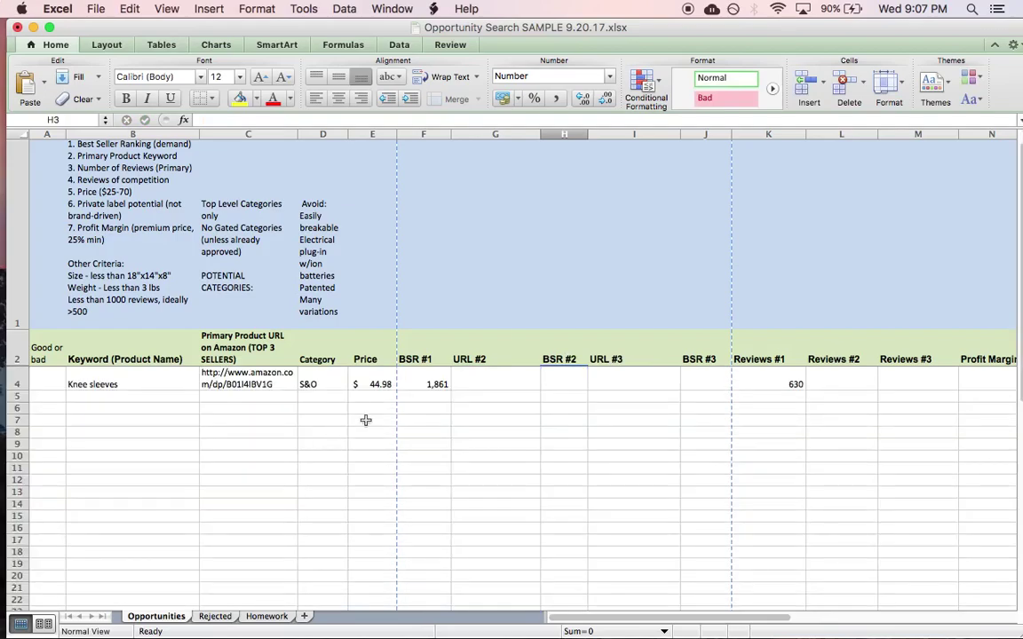
{"action": "left_click", "coordinate": [552, 384]}
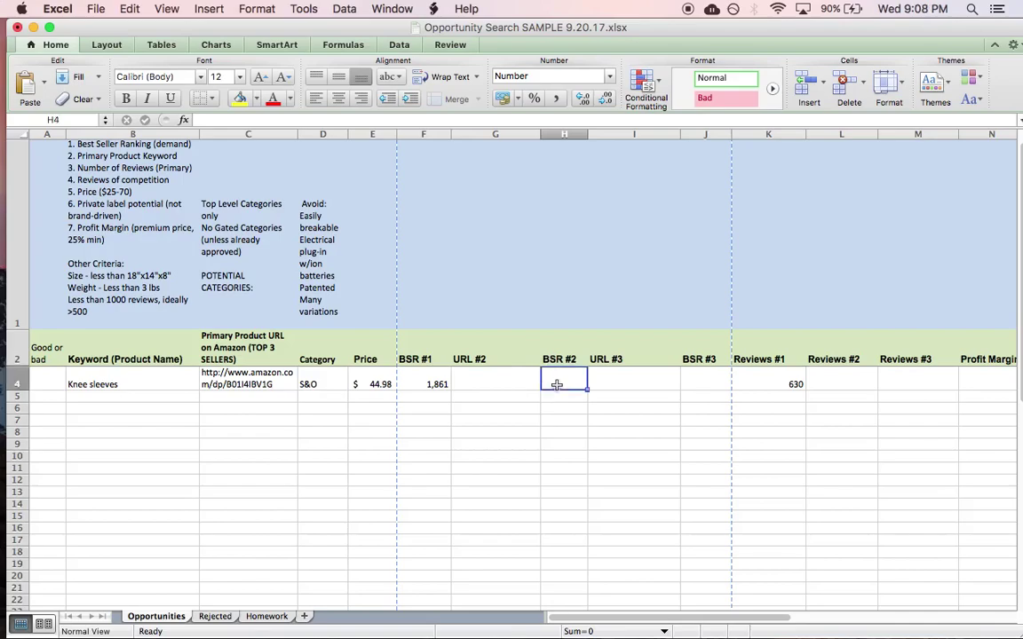
{"action": "left_click", "coordinate": [492, 384]}
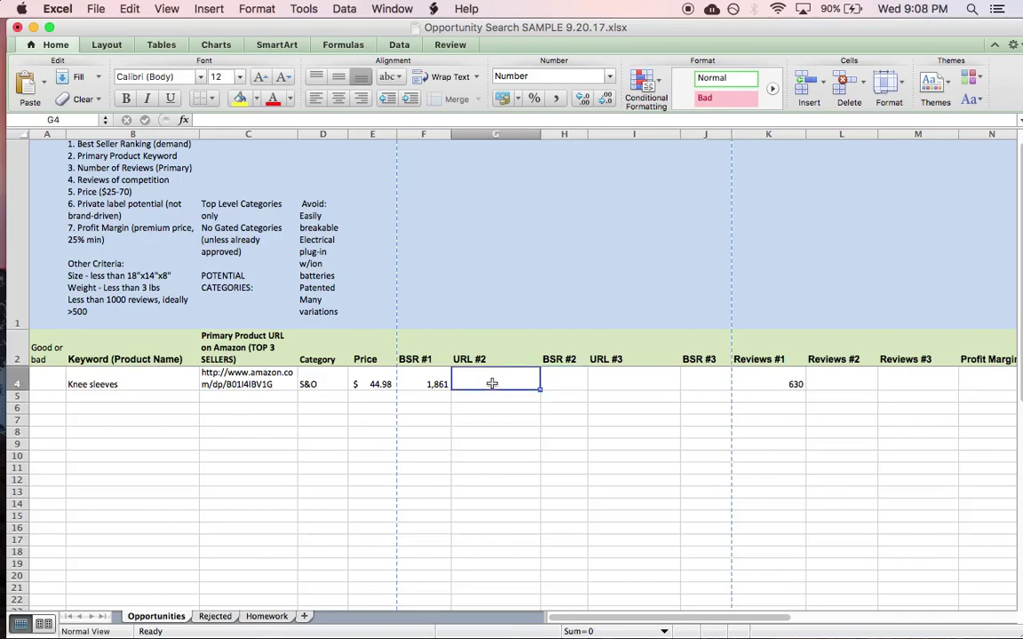
{"action": "scroll", "coordinate": [492, 384], "scroll_direction": "up", "scroll_amount": 1}
{"action": "scroll", "coordinate": [492, 383], "scroll_direction": "down", "scroll_amount": 2}
{"action": "scroll", "coordinate": [492, 384], "scroll_direction": "up", "scroll_amount": 2}
{"action": "scroll", "coordinate": [492, 384], "scroll_direction": "down", "scroll_amount": 1}
{"action": "scroll", "coordinate": [516, 389], "scroll_direction": "up", "scroll_amount": 1}
{"action": "scroll", "coordinate": [517, 389], "scroll_direction": "down", "scroll_amount": 1}
{"action": "scroll", "coordinate": [517, 389], "scroll_direction": "up", "scroll_amount": 1}
{"action": "scroll", "coordinate": [517, 390], "scroll_direction": "down", "scroll_amount": 1}
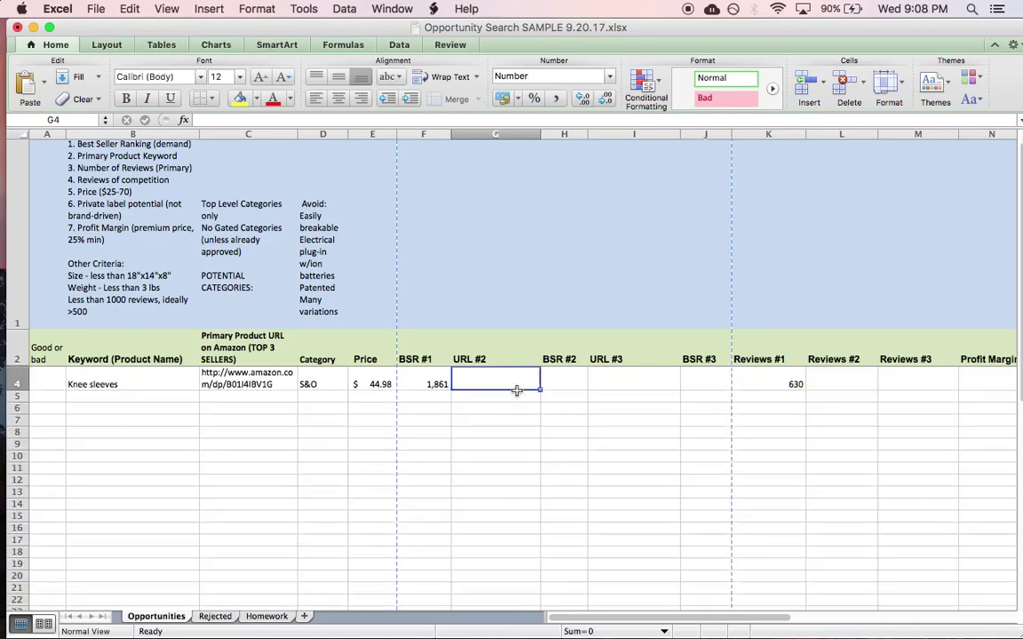
Turn off text wrapping in the cell alignment format for the whole URL #2 column (G)
{"action": "right_click", "coordinate": [506, 134]}
{"action": "right_click", "coordinate": [507, 142]}
{"action": "right_click", "coordinate": [505, 138]}
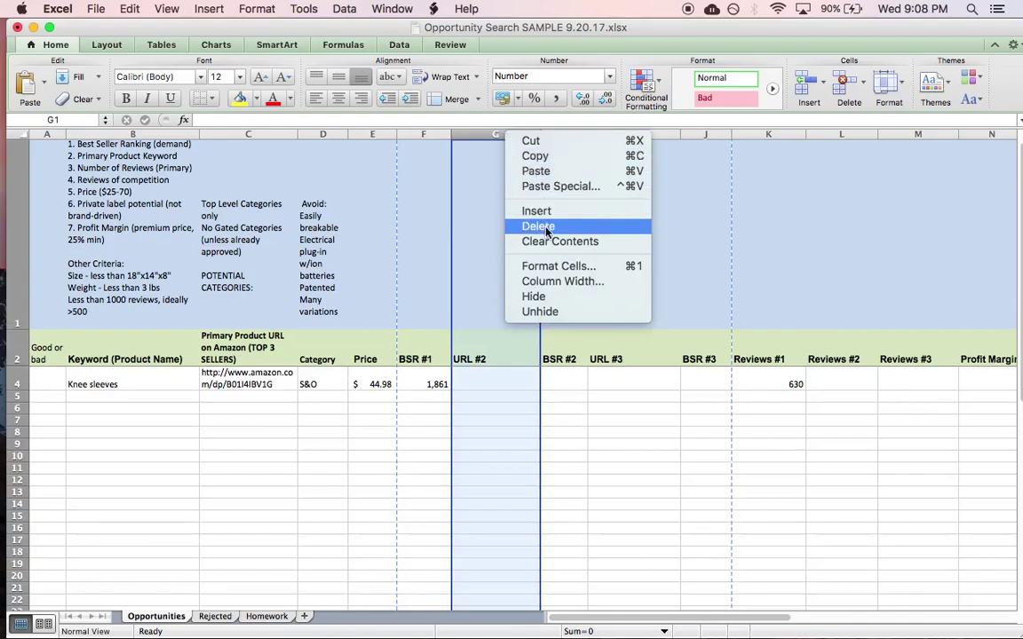
{"action": "left_click", "coordinate": [532, 266]}
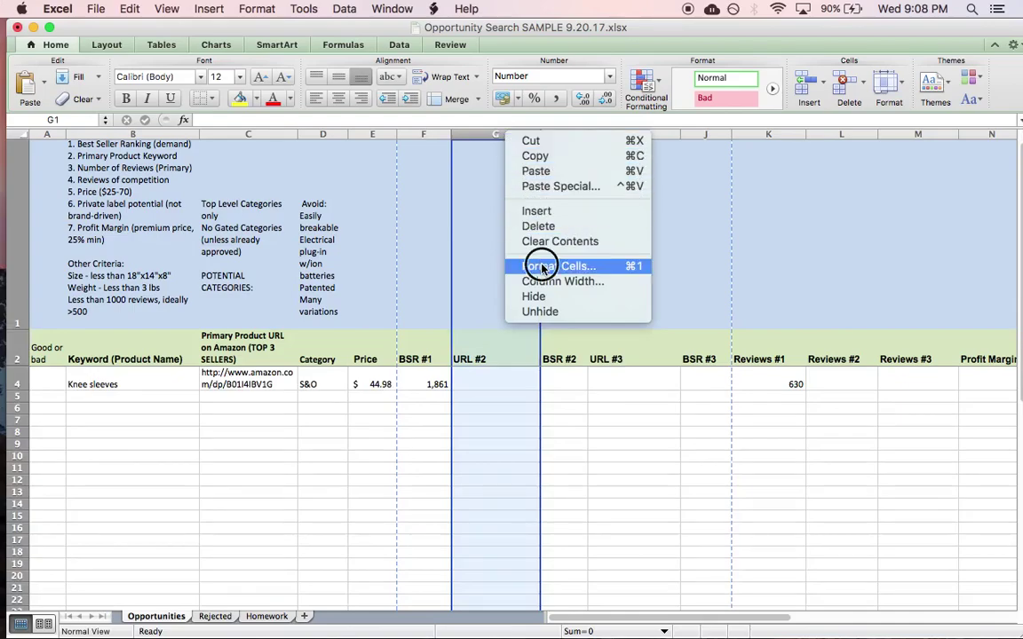
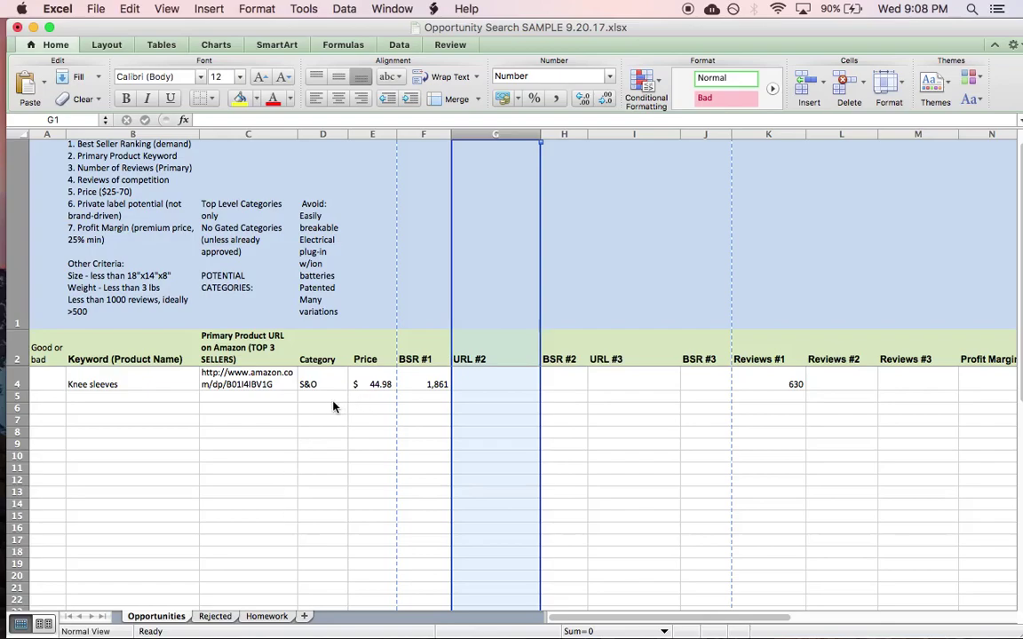
{"action": "key", "text": "super+1"}
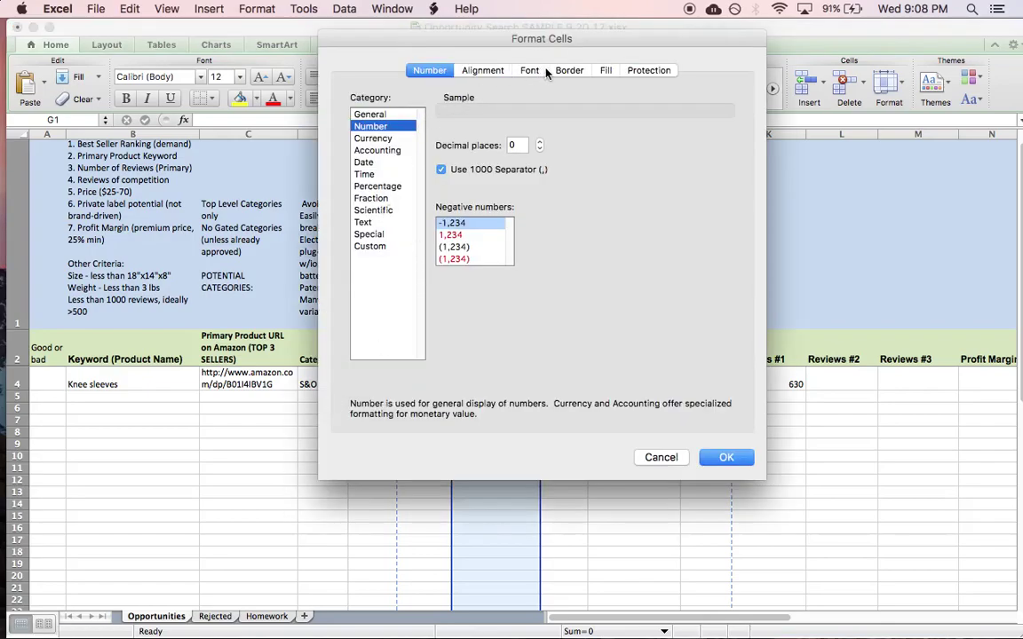
{"action": "left_click", "coordinate": [482, 71]}
{"action": "left_click", "coordinate": [369, 255]}
{"action": "left_click", "coordinate": [724, 457]}
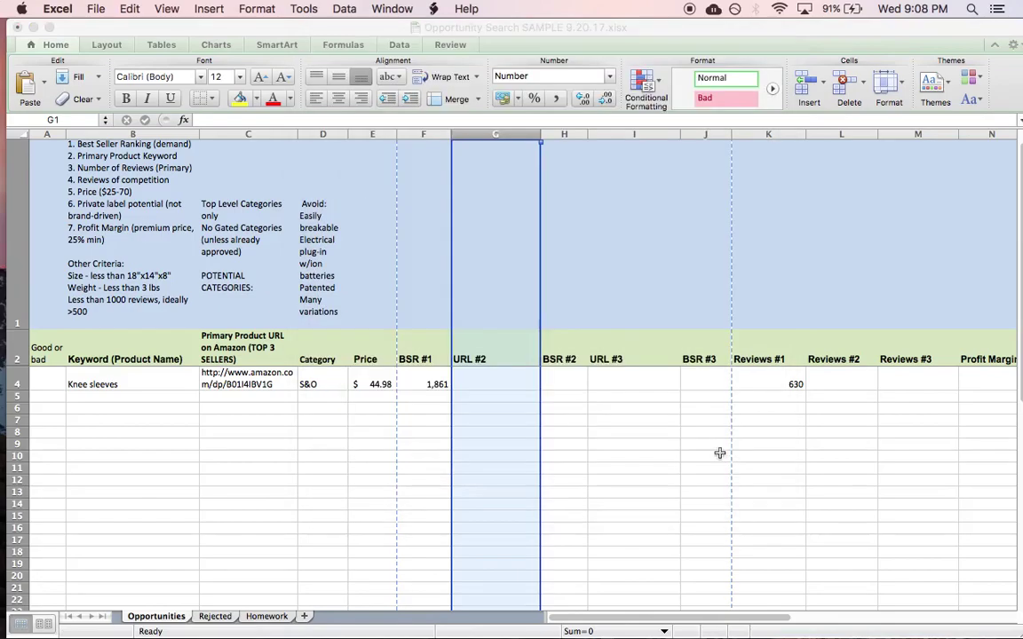
Check the pasted link in G3 and select the BSR #2 cell of the Hand grips row, H3
{"action": "left_click", "coordinate": [517, 378]}
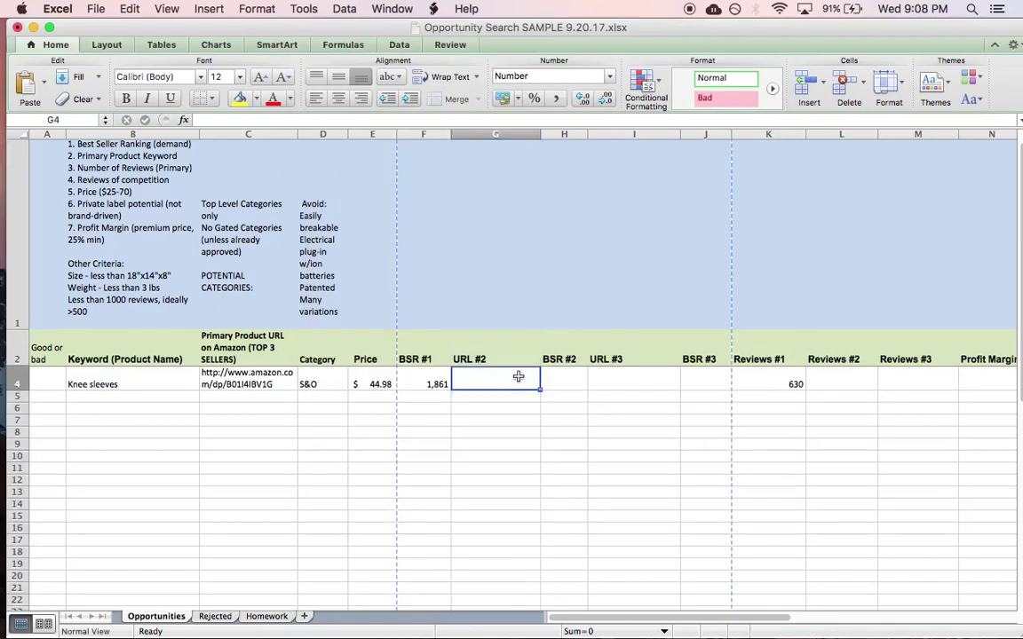
{"action": "left_click", "coordinate": [502, 385]}
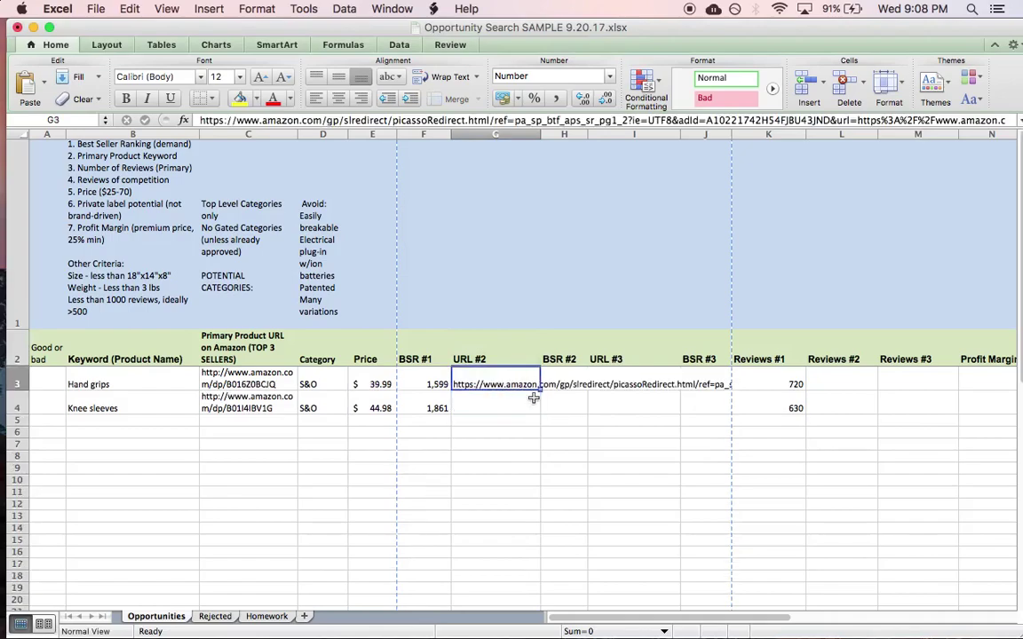
{"action": "left_click", "coordinate": [567, 380]}
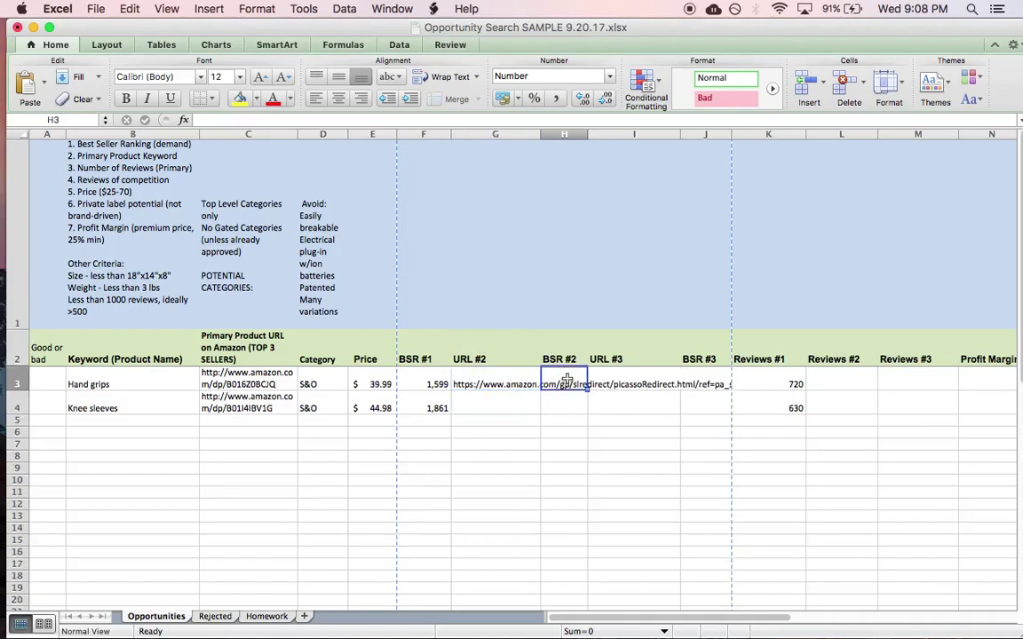
{"action": "left_click", "coordinate": [498, 380]}
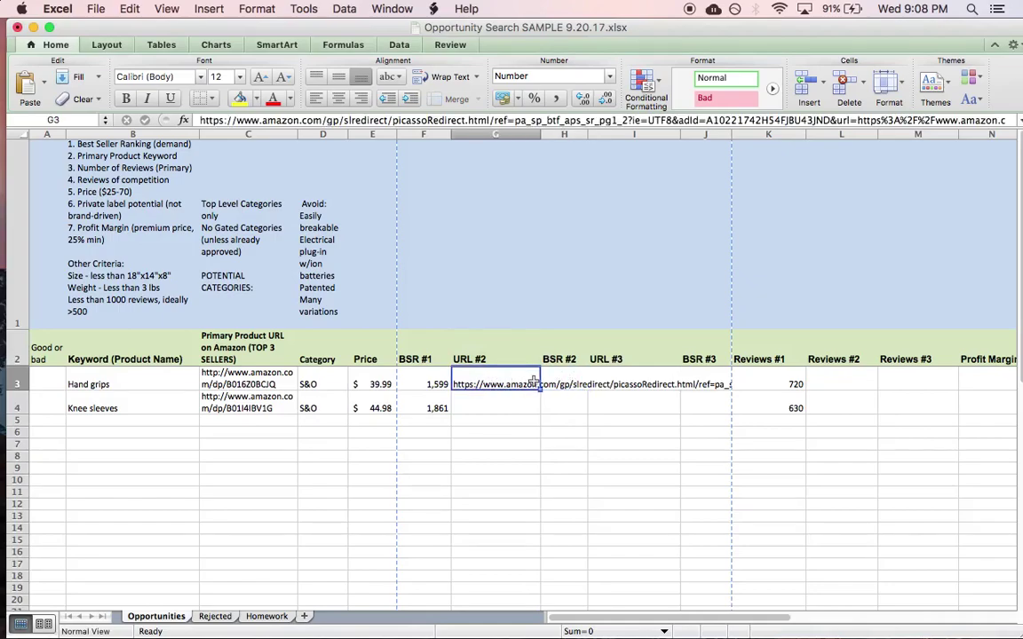
{"action": "left_click", "coordinate": [583, 383]}
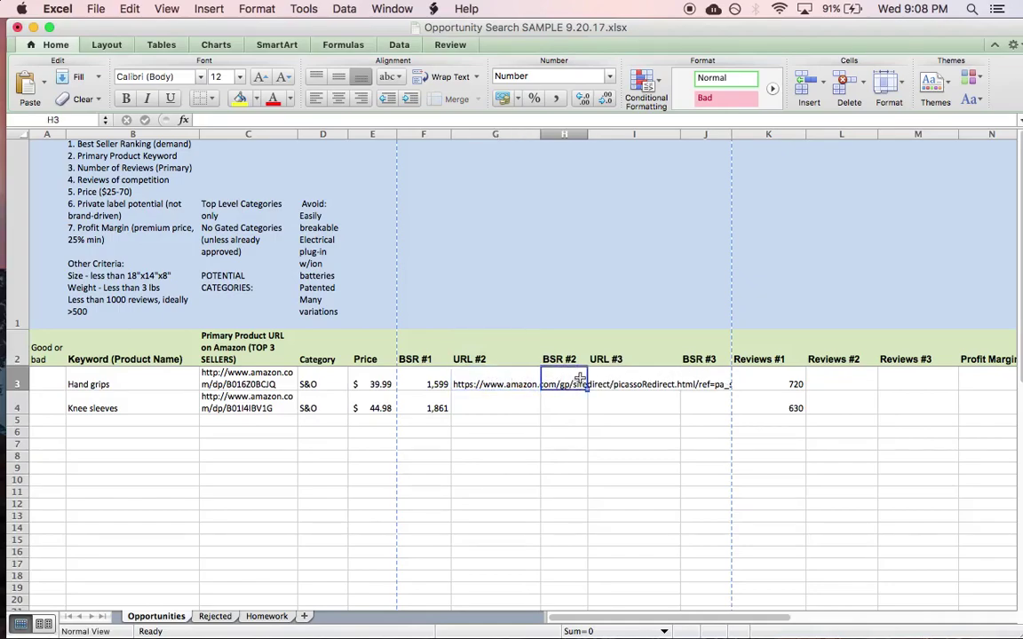
Switch to Chrome and open the SEEU weight lifting gloves listing in its own tab, closing the Tactical Portable product tab
{"action": "key", "text": "super+Tab"}
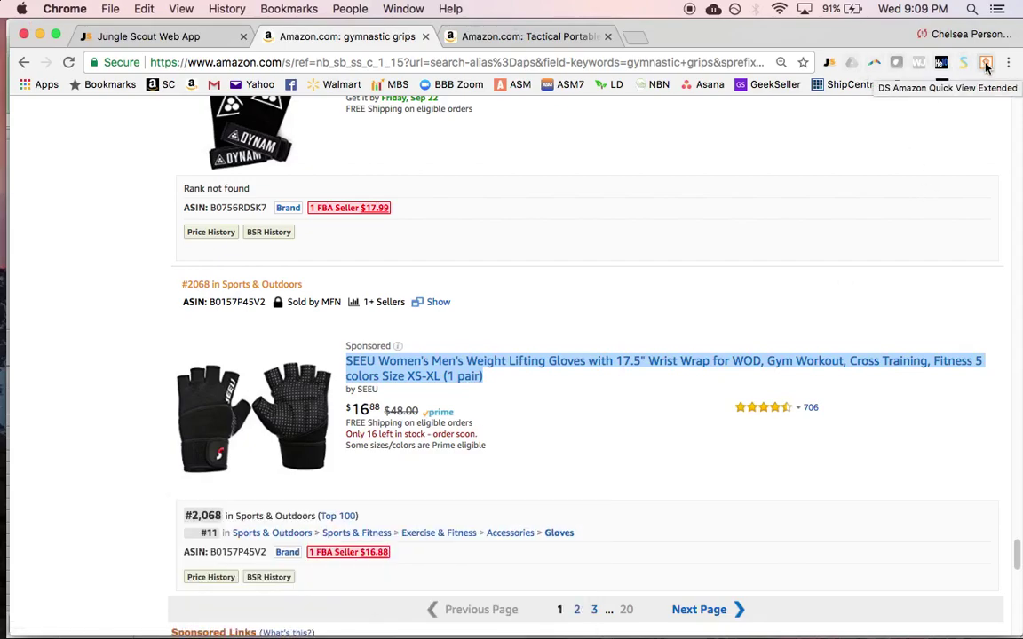
{"action": "right_click", "coordinate": [401, 369]}
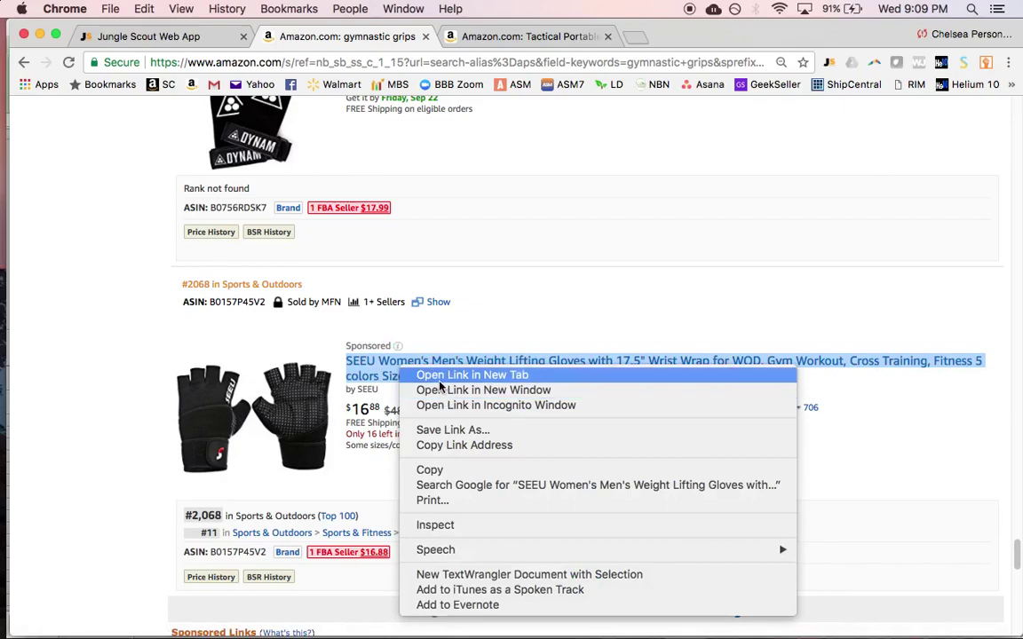
{"action": "left_click", "coordinate": [435, 376]}
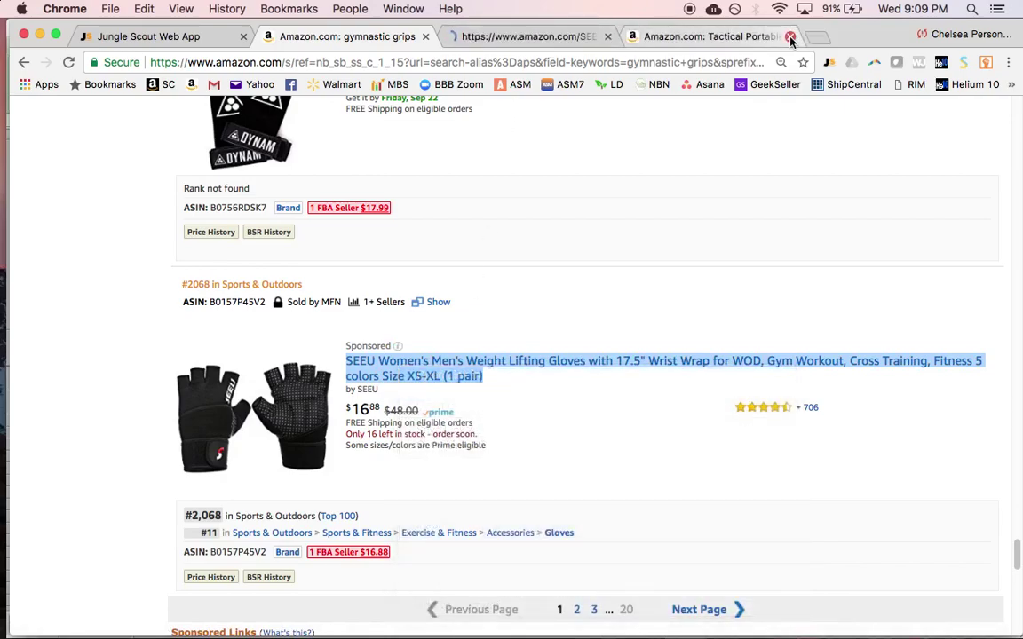
{"action": "left_click", "coordinate": [790, 38]}
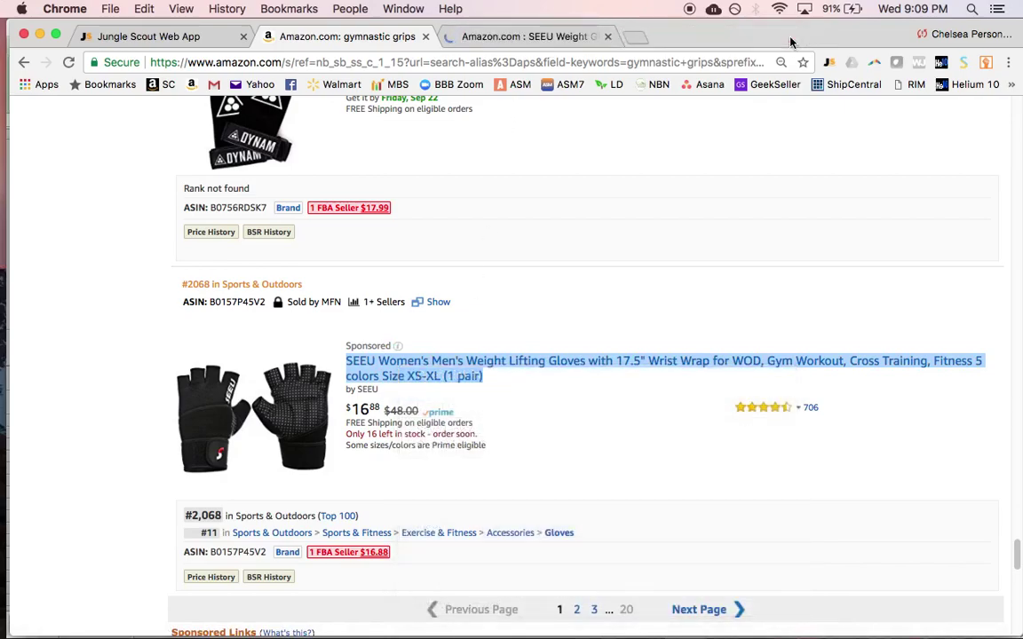
{"action": "left_click", "coordinate": [528, 37]}
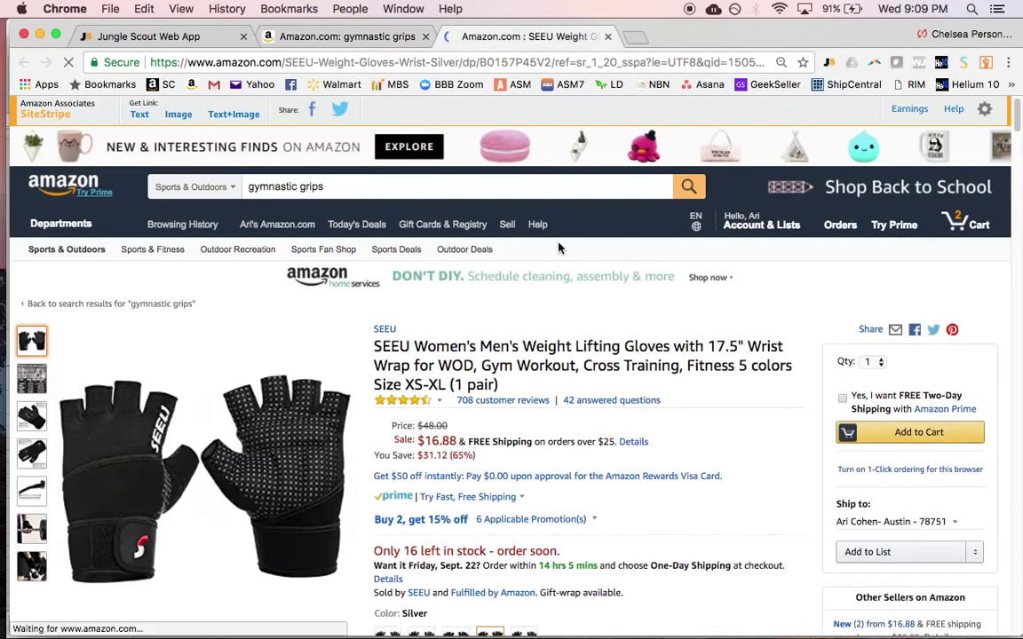
Examine the SEEU gloves product page down to the product details for its Amazon Best Sellers Rank
{"action": "scroll", "coordinate": [561, 311], "scroll_direction": "down", "scroll_amount": 15}
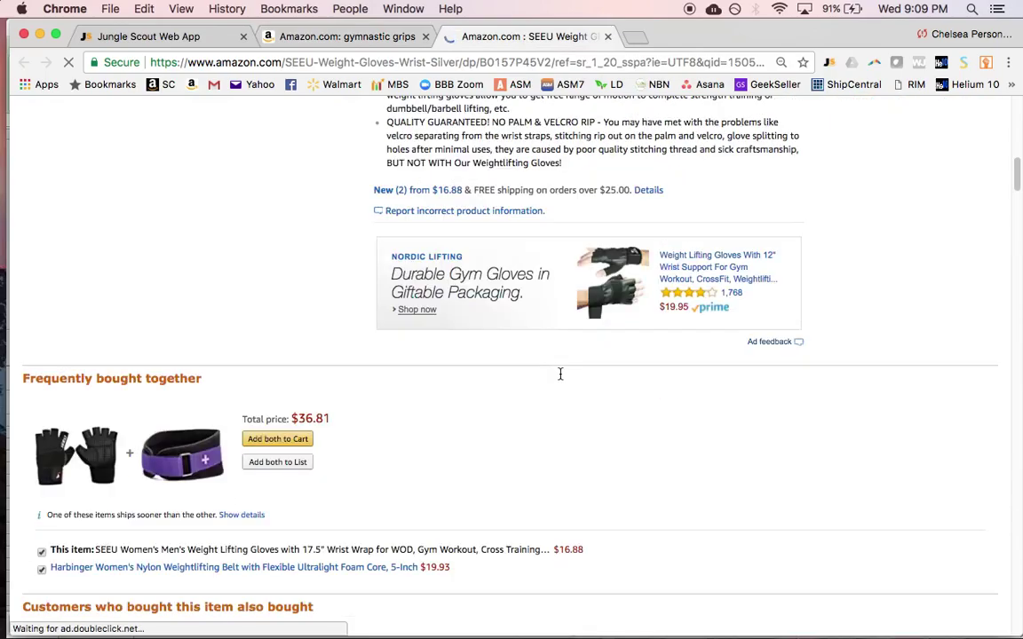
{"action": "scroll", "coordinate": [561, 374], "scroll_direction": "down", "scroll_amount": 8}
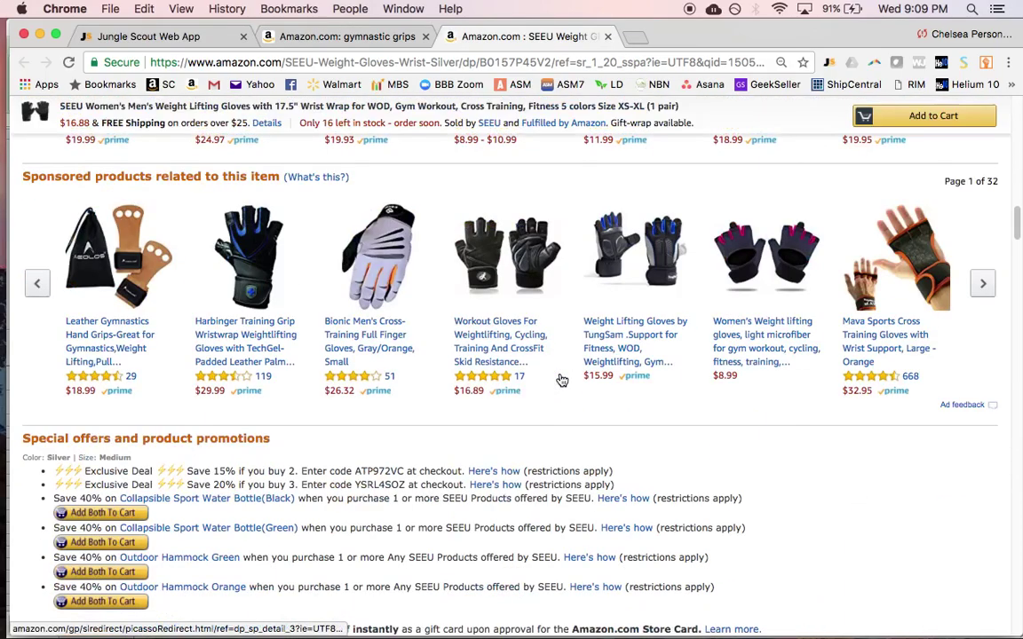
{"action": "scroll", "coordinate": [562, 380], "scroll_direction": "down", "scroll_amount": 5}
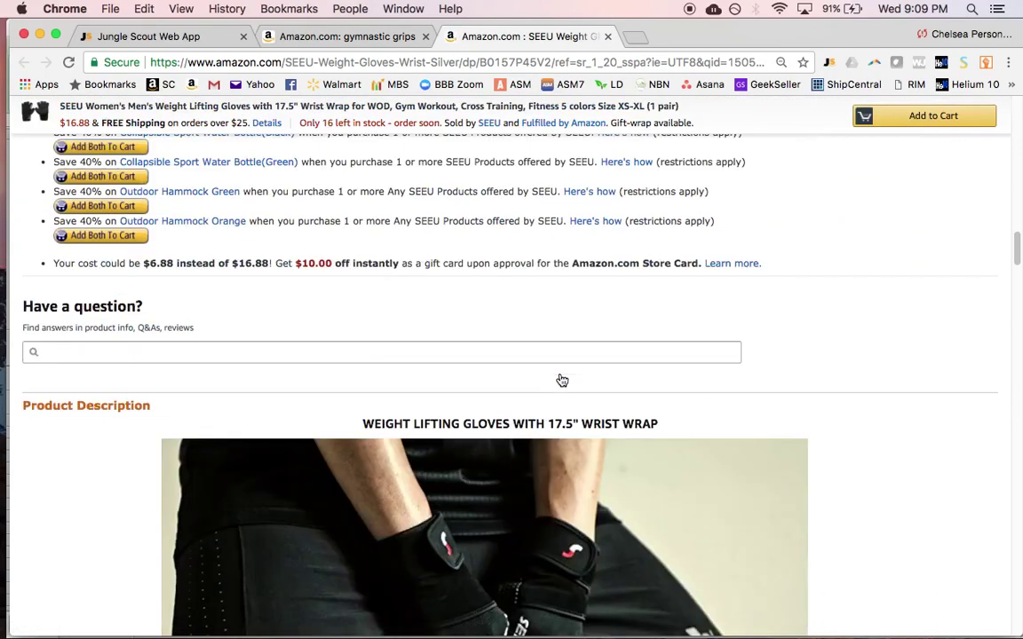
{"action": "scroll", "coordinate": [561, 380], "scroll_direction": "down", "scroll_amount": 6}
{"action": "scroll", "coordinate": [560, 377], "scroll_direction": "up", "scroll_amount": 10}
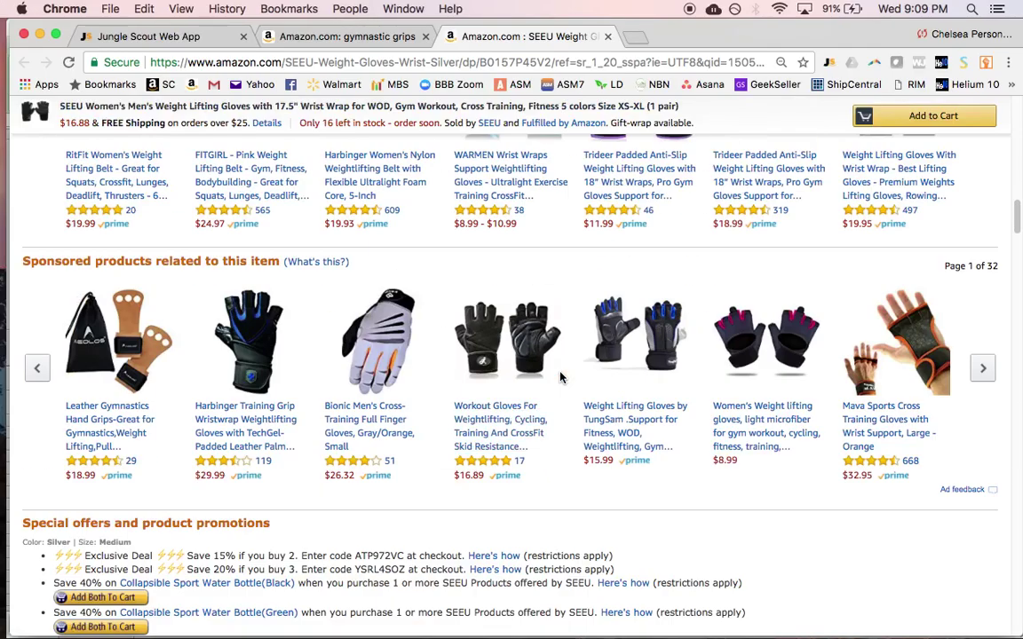
{"action": "scroll", "coordinate": [561, 378], "scroll_direction": "up", "scroll_amount": 15}
{"action": "scroll", "coordinate": [561, 377], "scroll_direction": "up", "scroll_amount": 5}
{"action": "scroll", "coordinate": [561, 377], "scroll_direction": "down", "scroll_amount": 12}
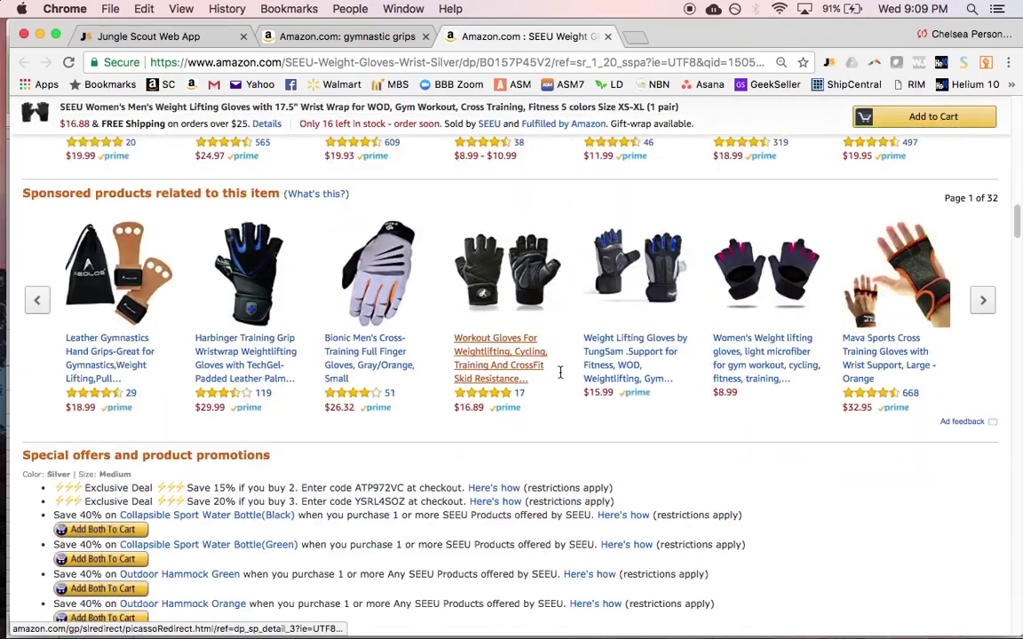
{"action": "scroll", "coordinate": [560, 373], "scroll_direction": "down", "scroll_amount": 2}
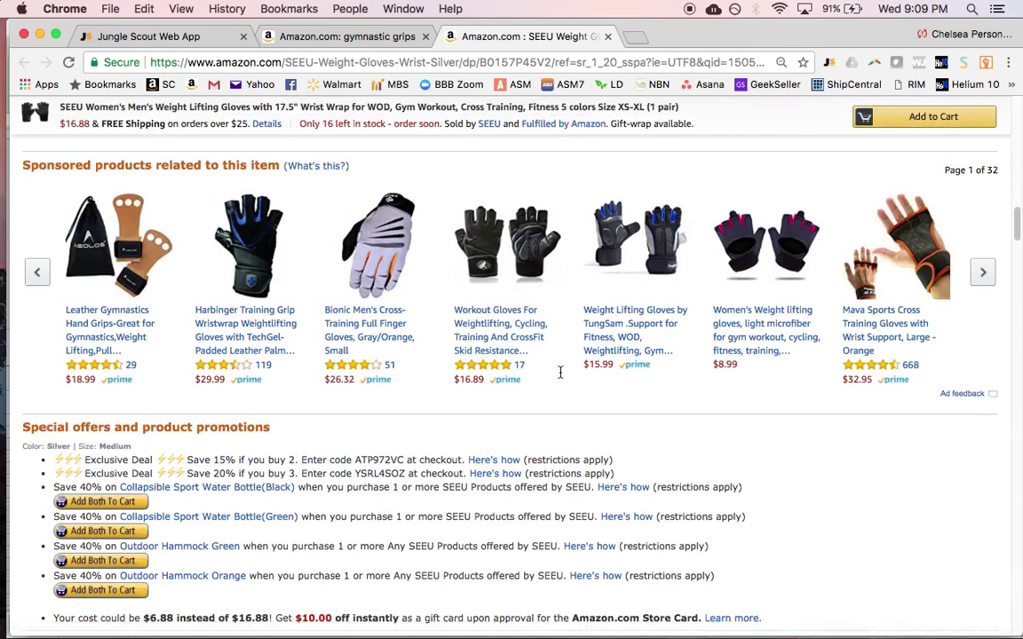
{"action": "scroll", "coordinate": [560, 373], "scroll_direction": "up", "scroll_amount": 1}
{"action": "scroll", "coordinate": [561, 372], "scroll_direction": "down", "scroll_amount": 2}
{"action": "scroll", "coordinate": [560, 372], "scroll_direction": "down", "scroll_amount": 15}
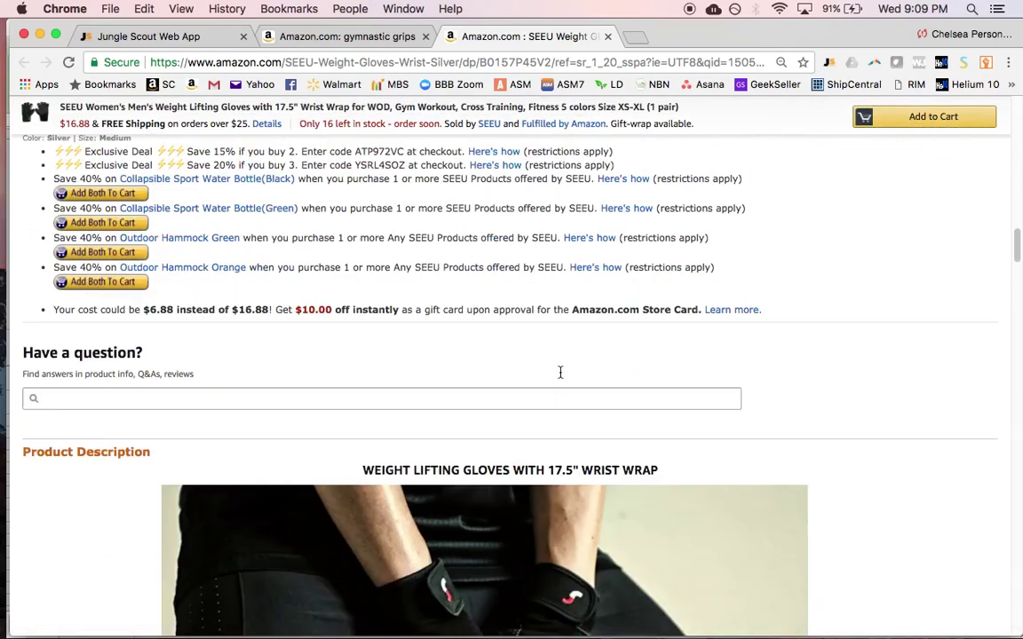
{"action": "scroll", "coordinate": [561, 377], "scroll_direction": "down", "scroll_amount": 12}
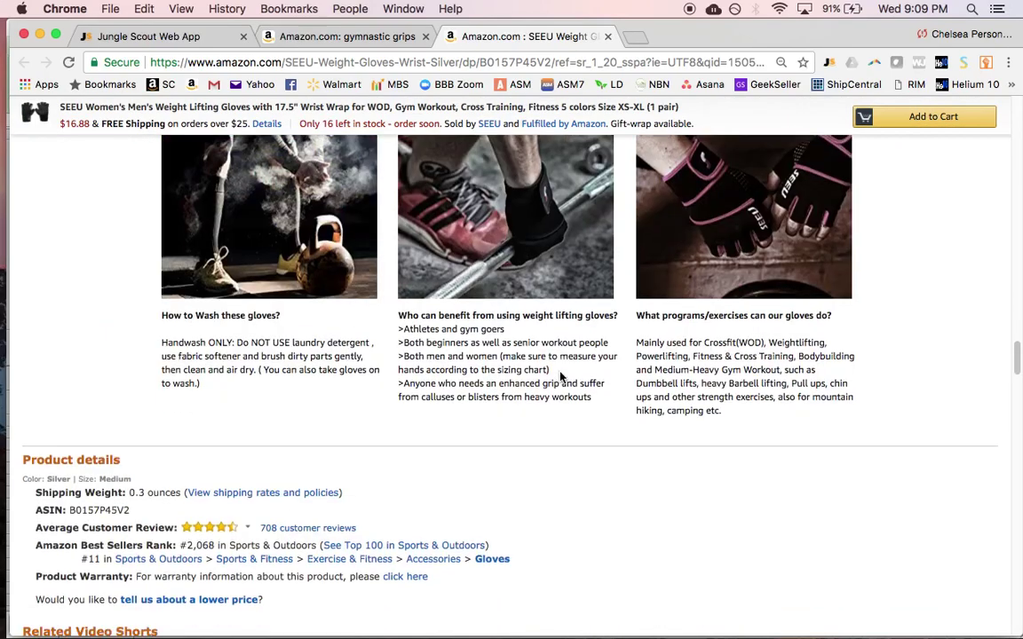
{"action": "scroll", "coordinate": [560, 378], "scroll_direction": "down", "scroll_amount": 3}
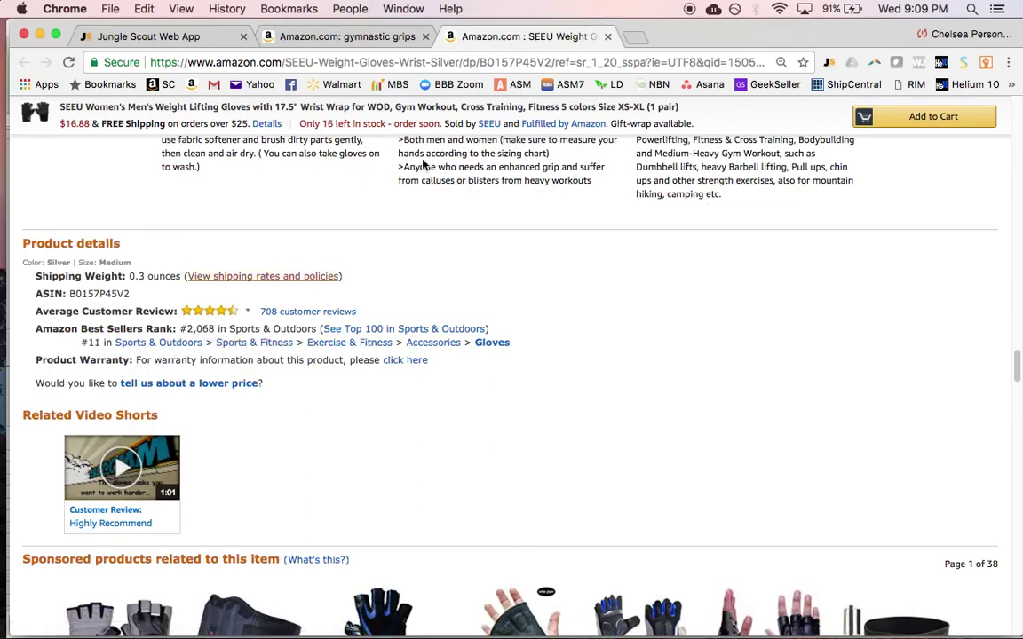
Check the SEEU gloves' rank and review count in the gymnastic grips results and return to the Opportunity Search workbook in Excel
{"action": "left_click", "coordinate": [360, 40]}
{"action": "scroll", "coordinate": [491, 196], "scroll_direction": "up", "scroll_amount": 1}
{"action": "mouse_move", "coordinate": [287, 511]}
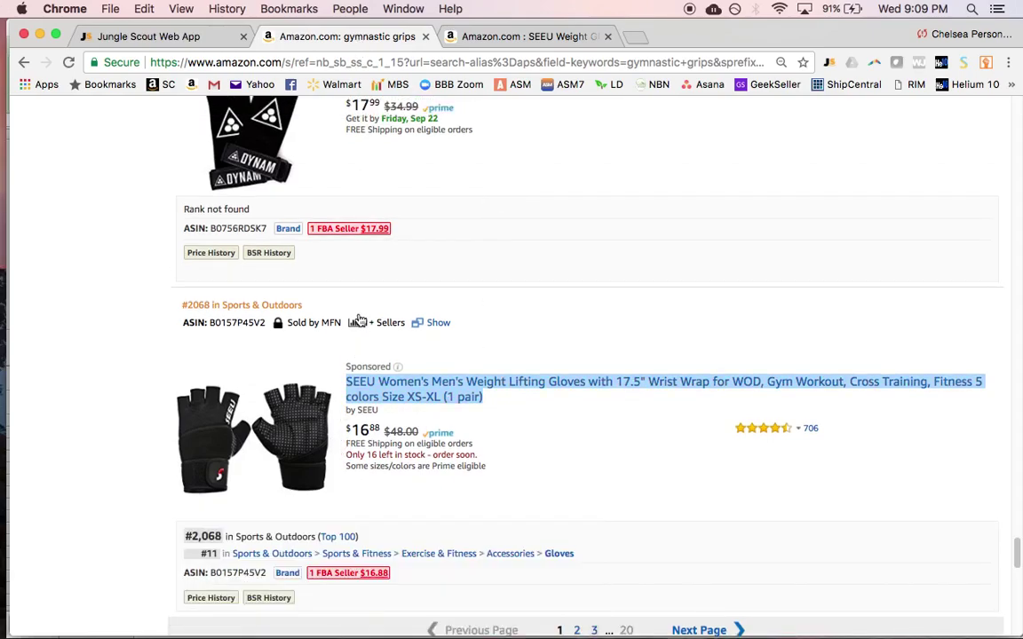
{"action": "mouse_move", "coordinate": [249, 233]}
{"action": "scroll", "coordinate": [173, 429], "scroll_direction": "down", "scroll_amount": 3}
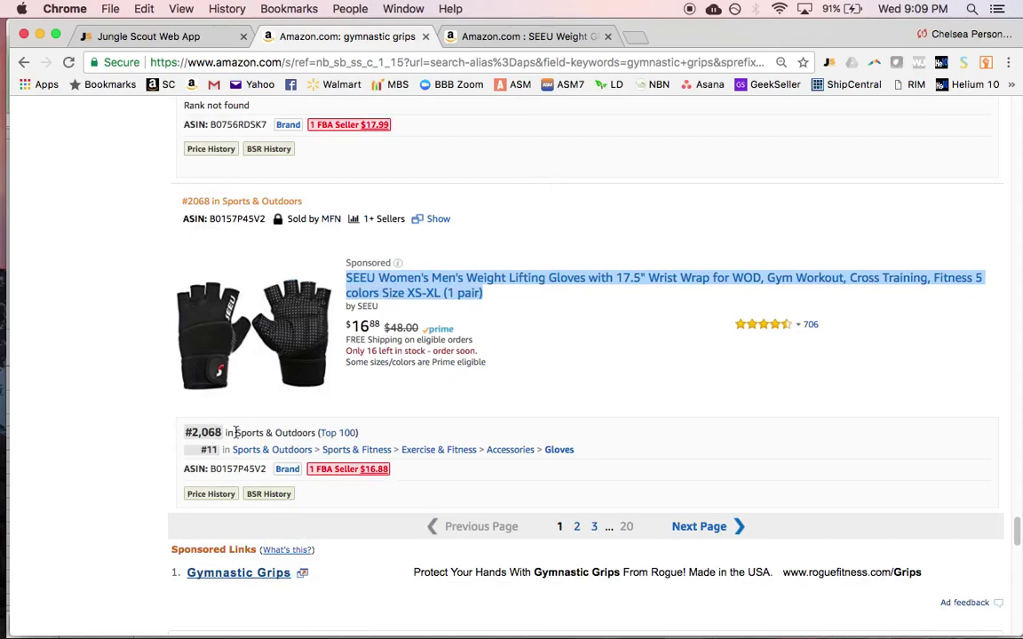
{"action": "mouse_move", "coordinate": [194, 481]}
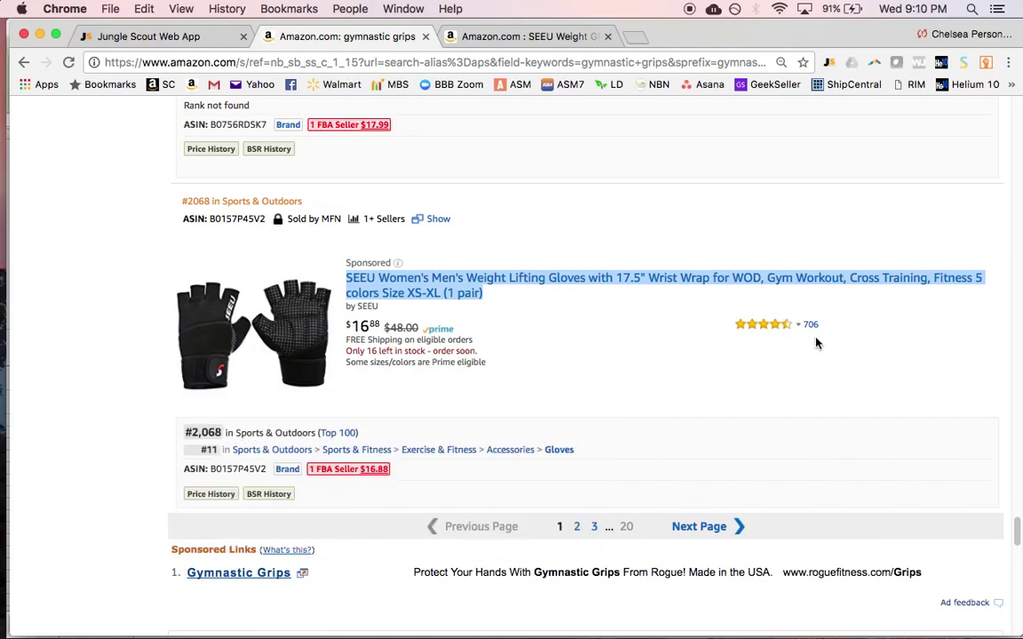
{"action": "key", "text": "super+Tab"}
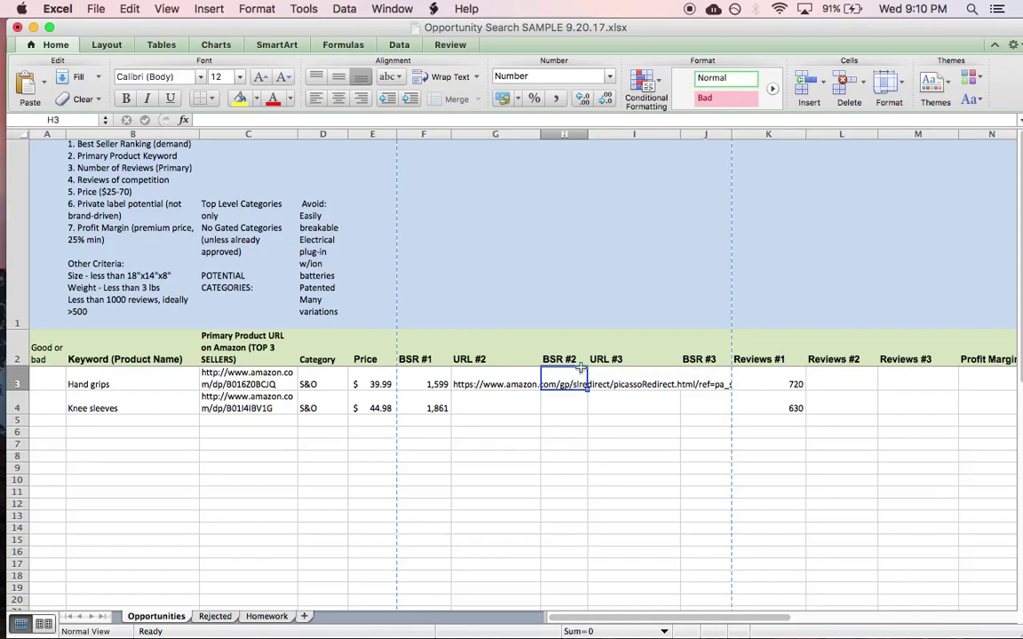
Enter 2068 as the Hand grips row's BSR #2 and move across the row to the review columns
{"action": "type", "text": "2068"}
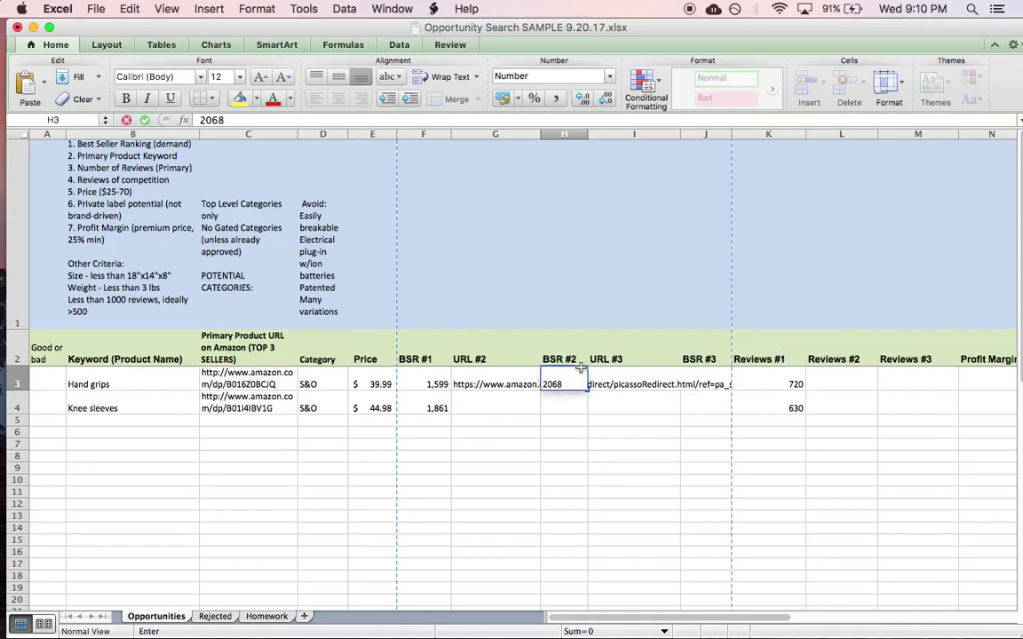
{"action": "key", "text": "Tab"}
{"action": "key", "text": "Tab"}
{"action": "key", "text": "Tab"}
{"action": "key", "text": "Tab"}
{"action": "key", "text": "Tab"}
{"action": "key", "text": "Tab"}
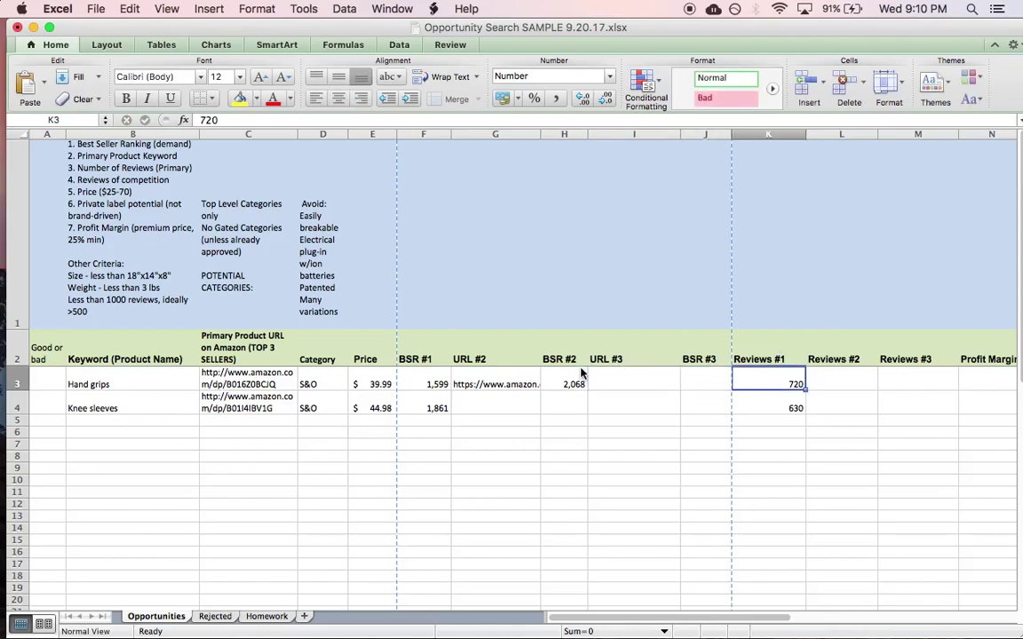
Check the SEEU gloves' review count in Chrome and enter 706 as Reviews #2 for Hand grips in Excel
{"action": "key", "text": "Left"}
{"action": "key", "text": "Left"}
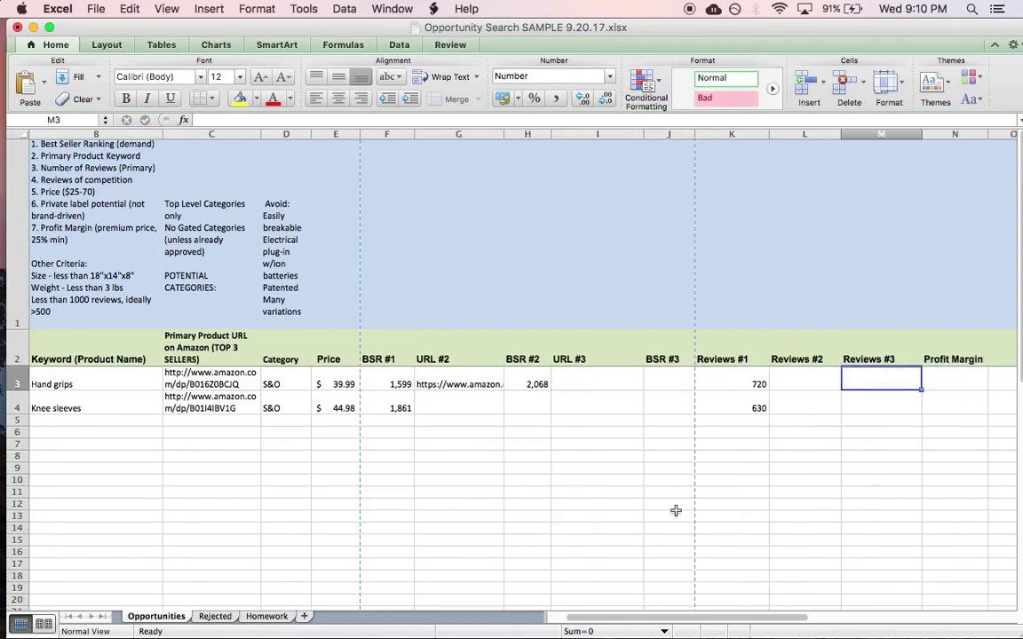
{"action": "key", "text": "super+Tab"}
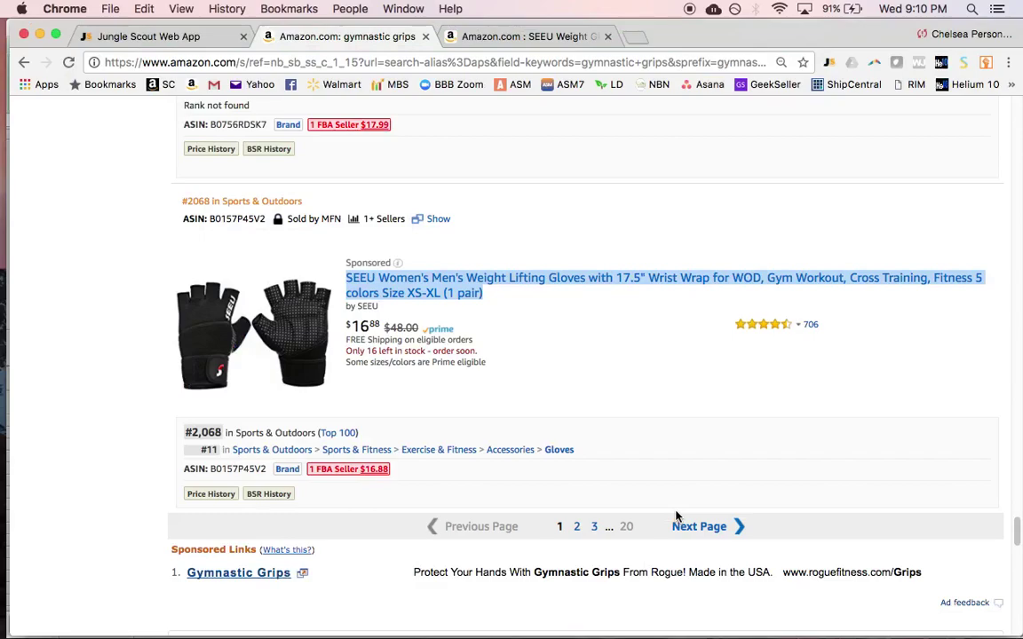
{"action": "key", "text": "super+Tab"}
{"action": "type", "text": "7"}
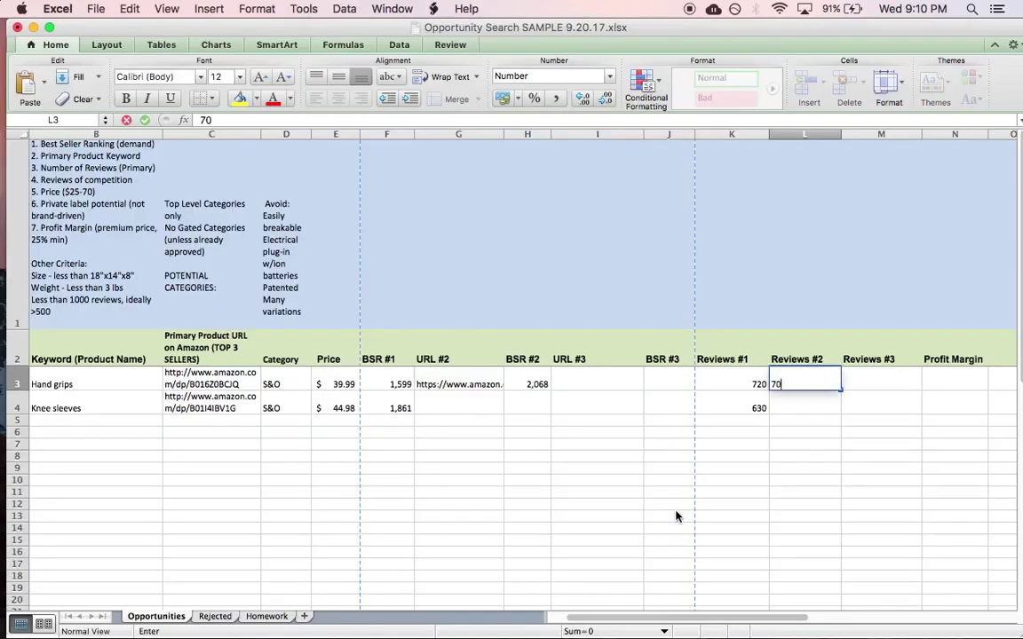
{"action": "type", "text": "06"}
{"action": "key", "text": "Tab"}
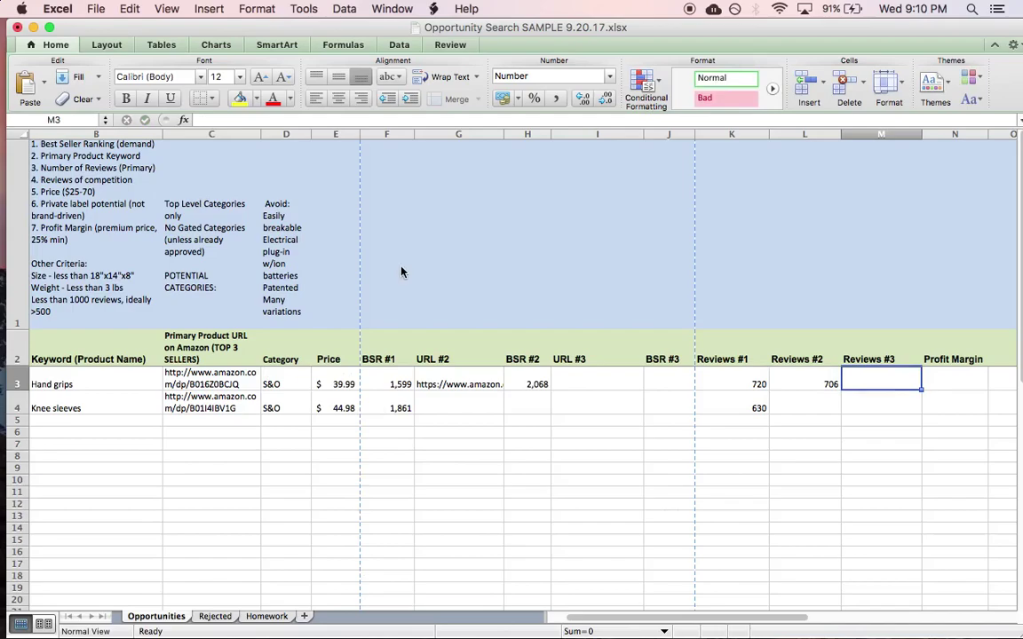
Switch to Chrome and look through the gymnastic grips results for a third competing product, comparing ranks, prices and review counts
{"action": "key", "text": "super+Tab"}
{"action": "scroll", "coordinate": [374, 279], "scroll_direction": "up", "scroll_amount": 5}
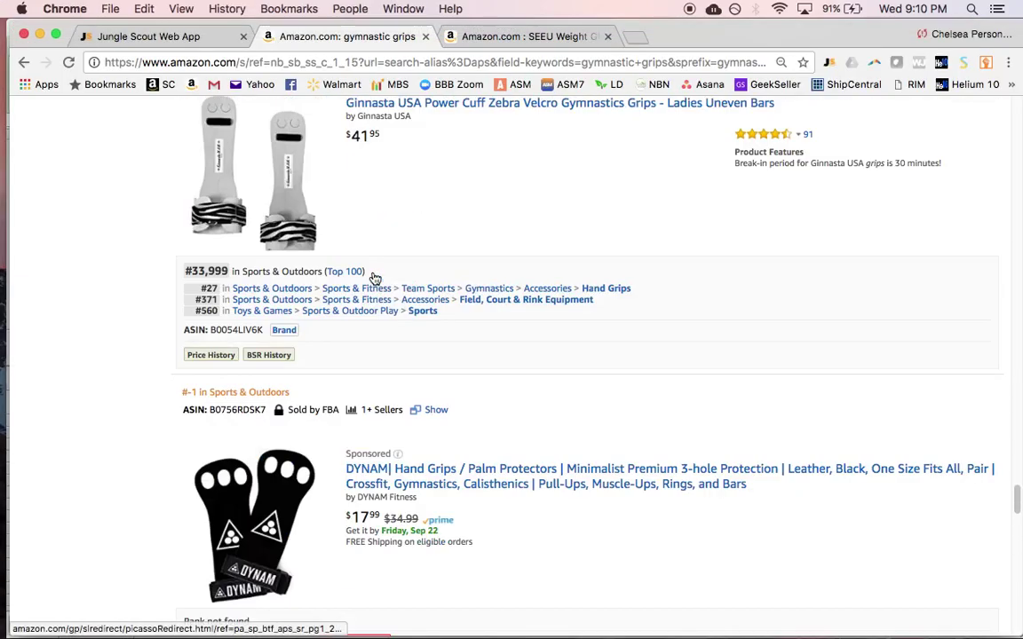
{"action": "scroll", "coordinate": [373, 277], "scroll_direction": "up", "scroll_amount": 10}
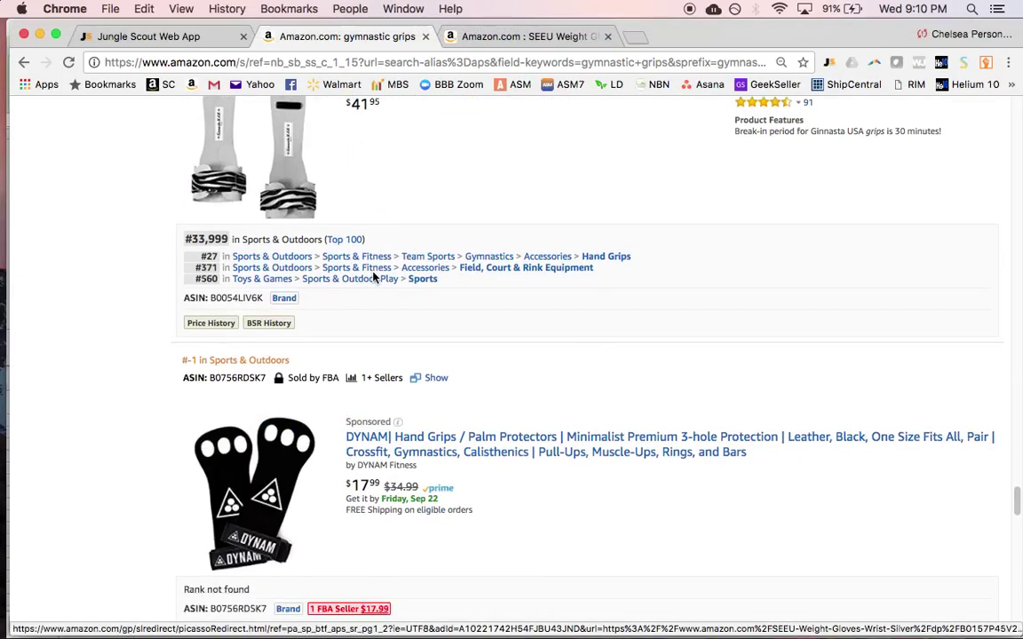
{"action": "scroll", "coordinate": [374, 278], "scroll_direction": "up", "scroll_amount": 6}
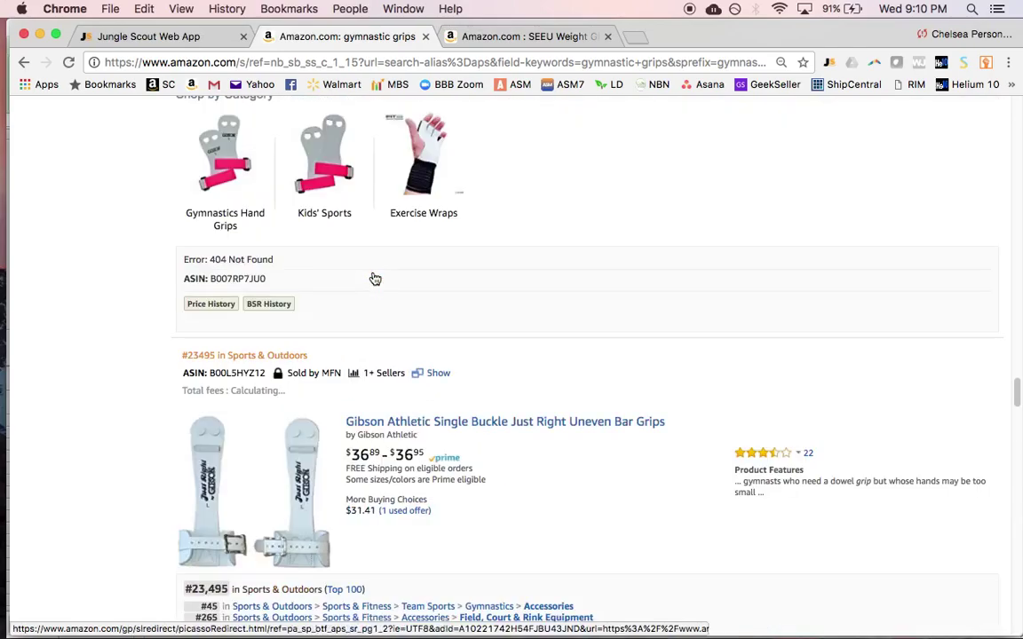
{"action": "scroll", "coordinate": [375, 279], "scroll_direction": "up", "scroll_amount": 3}
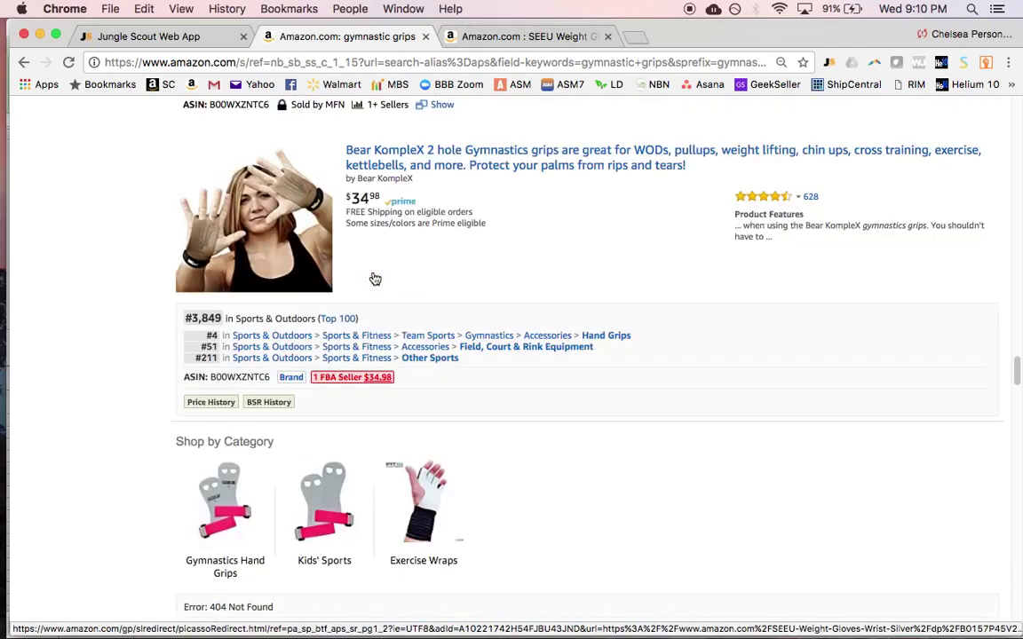
{"action": "mouse_move", "coordinate": [263, 304]}
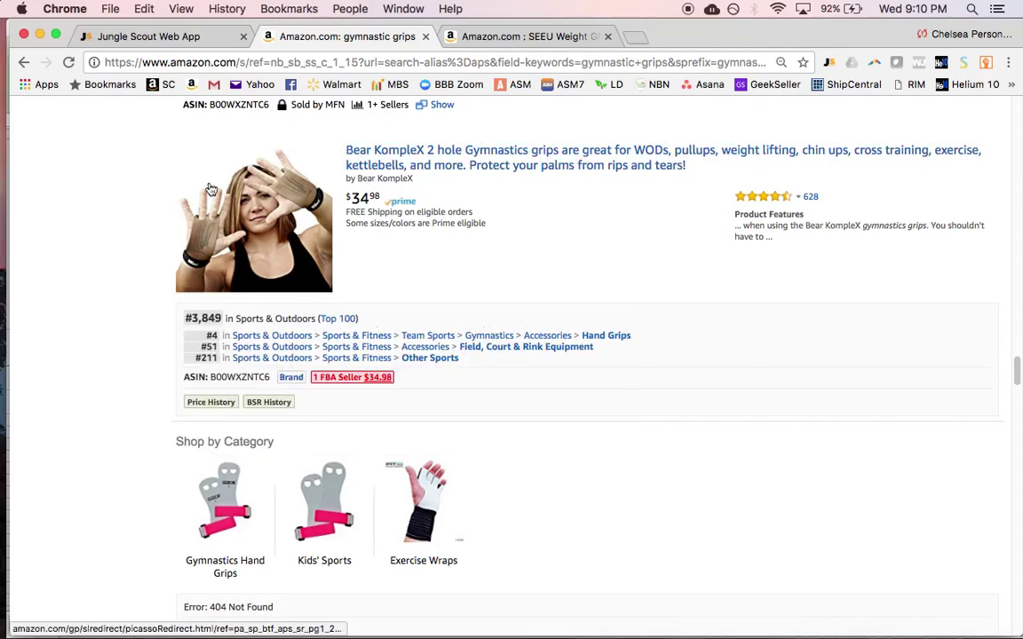
{"action": "scroll", "coordinate": [98, 261], "scroll_direction": "down", "scroll_amount": 5}
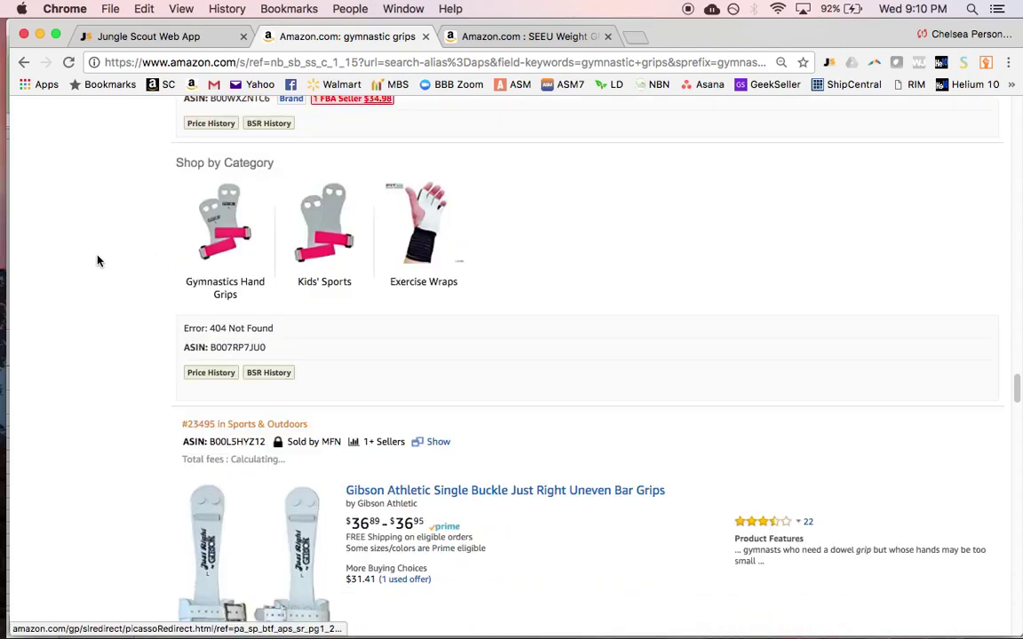
{"action": "scroll", "coordinate": [97, 260], "scroll_direction": "down", "scroll_amount": 18}
{"action": "scroll", "coordinate": [98, 260], "scroll_direction": "down", "scroll_amount": 13}
{"action": "scroll", "coordinate": [97, 260], "scroll_direction": "down", "scroll_amount": 11}
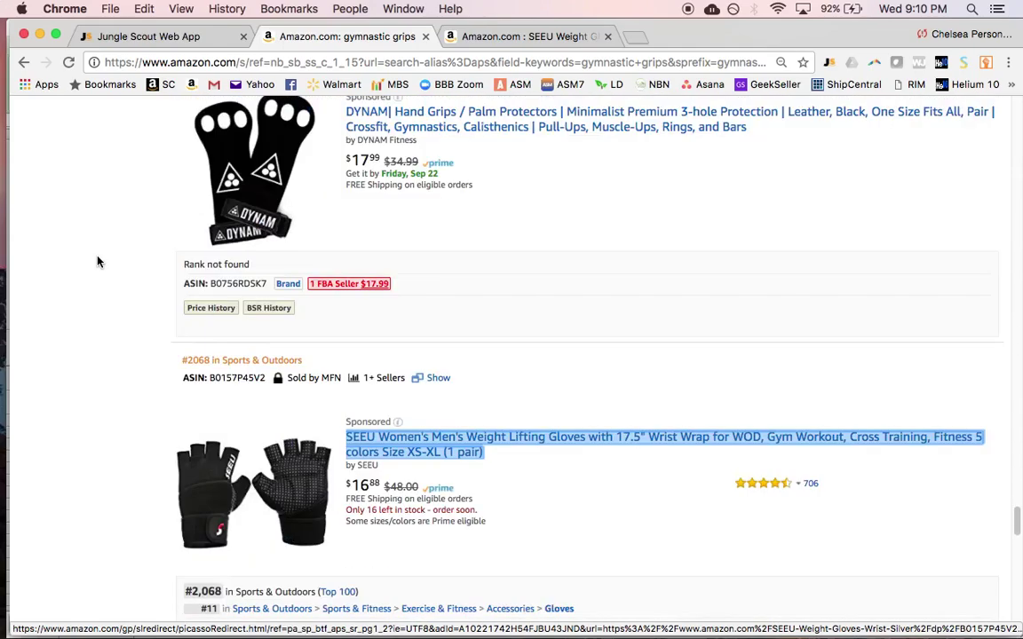
{"action": "mouse_move", "coordinate": [214, 174]}
{"action": "key", "text": "super+Tab"}
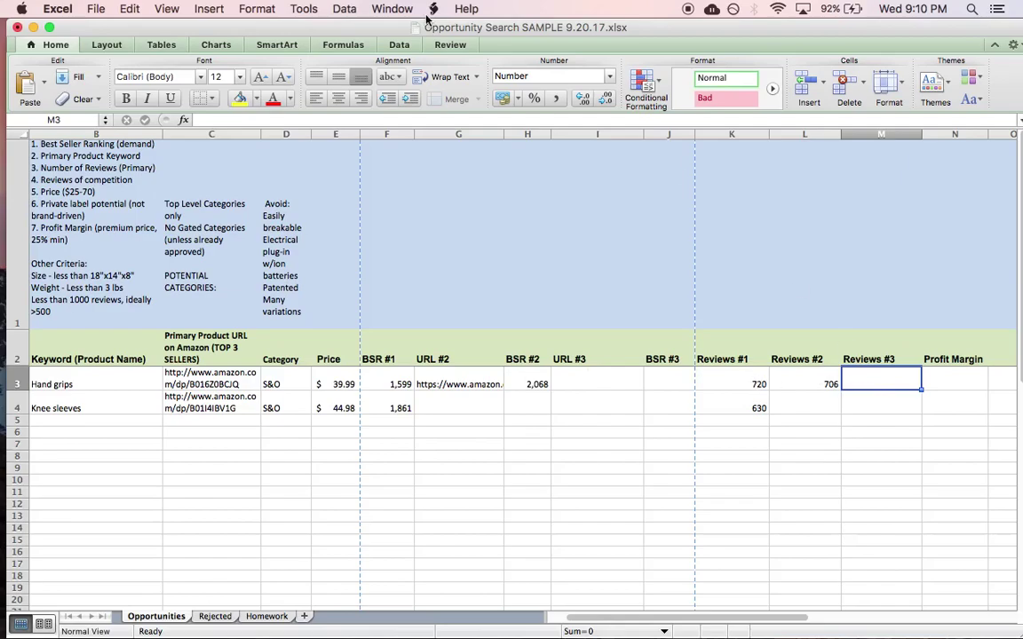
{"action": "key", "text": "super+Tab"}
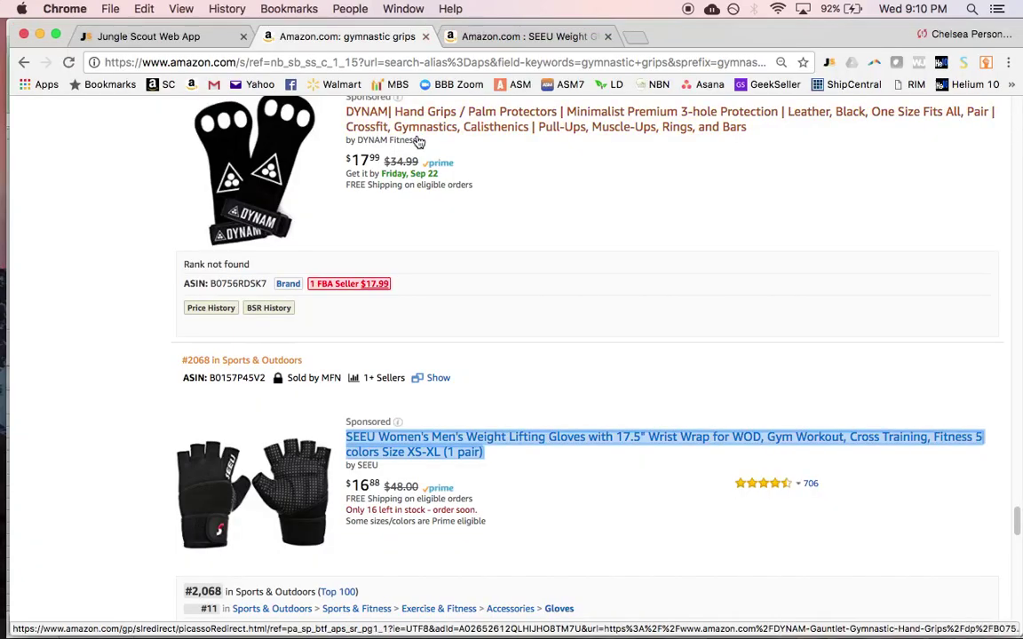
Run the Jungle Scout extension on the gymnastic grips results and sort the products by revenue, highest first
{"action": "scroll", "coordinate": [552, 337], "scroll_direction": "up", "scroll_amount": 10}
{"action": "scroll", "coordinate": [553, 338], "scroll_direction": "up", "scroll_amount": 15}
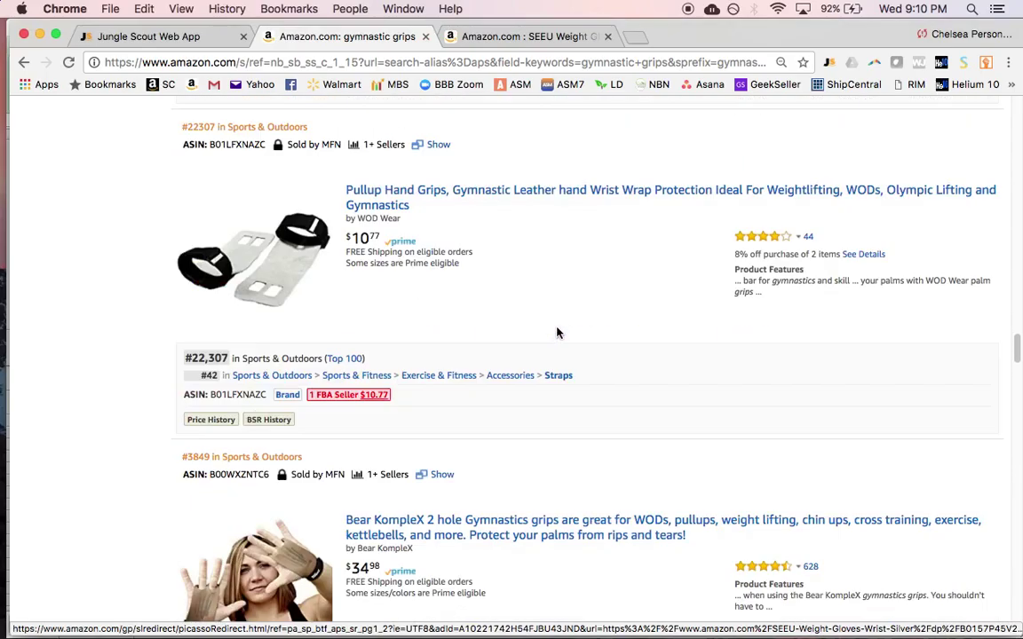
{"action": "scroll", "coordinate": [557, 322], "scroll_direction": "up", "scroll_amount": 15}
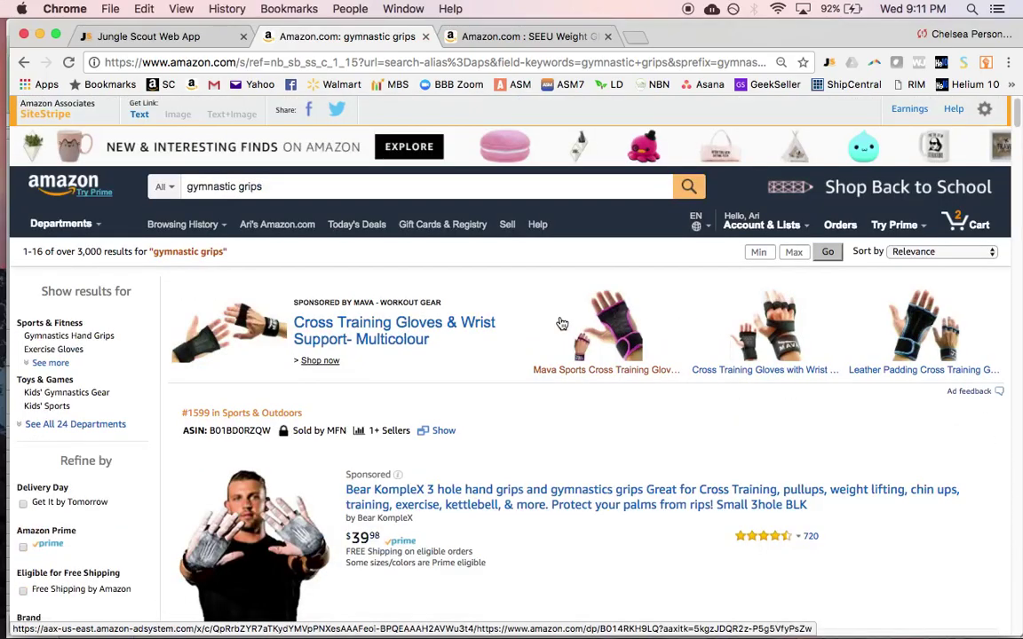
{"action": "left_click", "coordinate": [829, 64]}
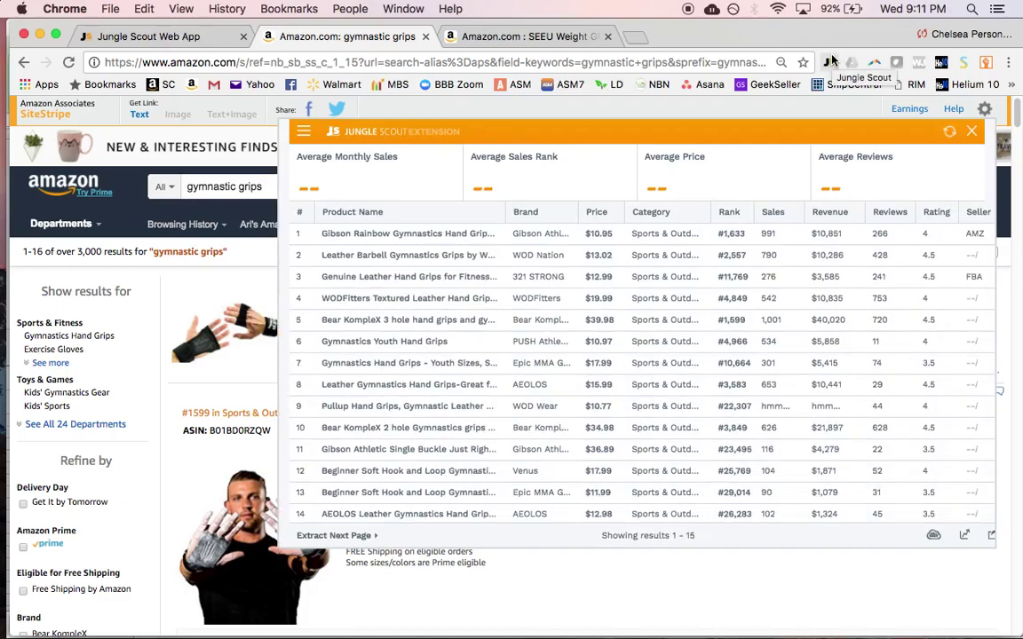
{"action": "scroll", "coordinate": [532, 320], "scroll_direction": "down", "scroll_amount": 1}
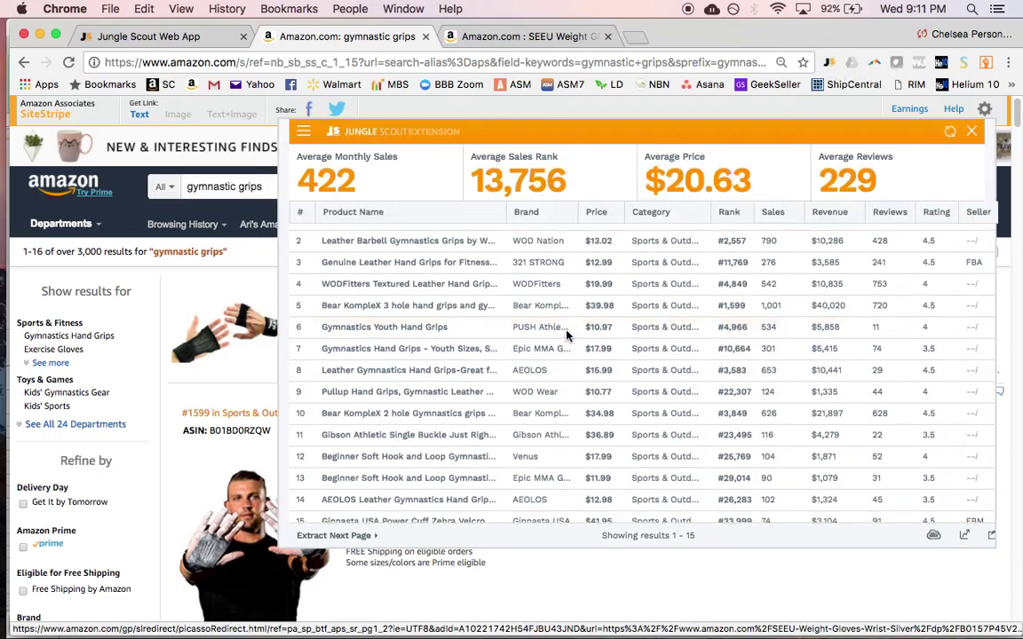
{"action": "scroll", "coordinate": [569, 329], "scroll_direction": "up", "scroll_amount": 1}
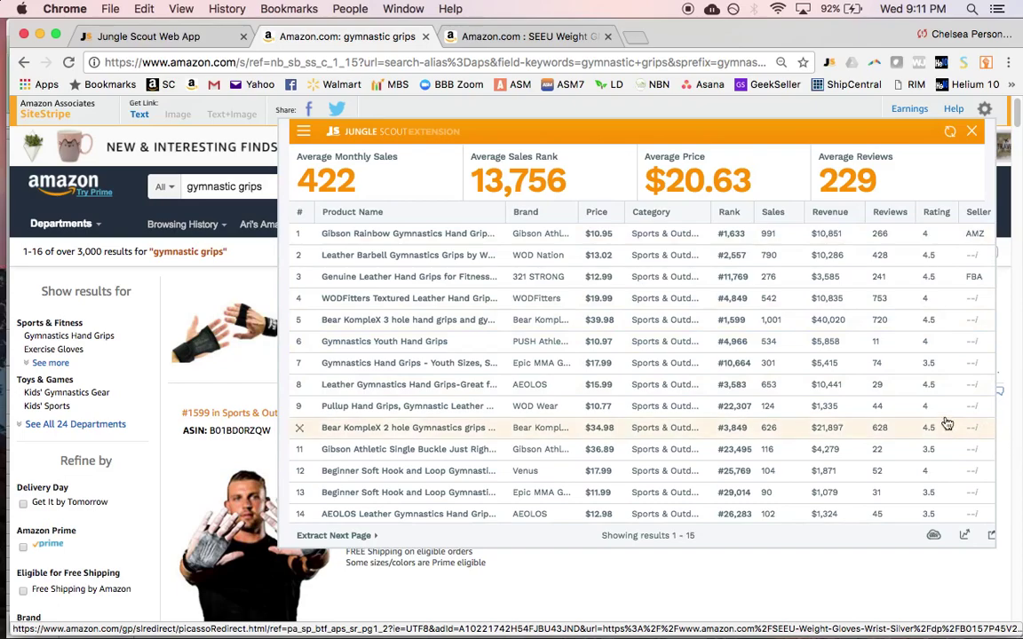
{"action": "scroll", "coordinate": [451, 267], "scroll_direction": "down", "scroll_amount": 1}
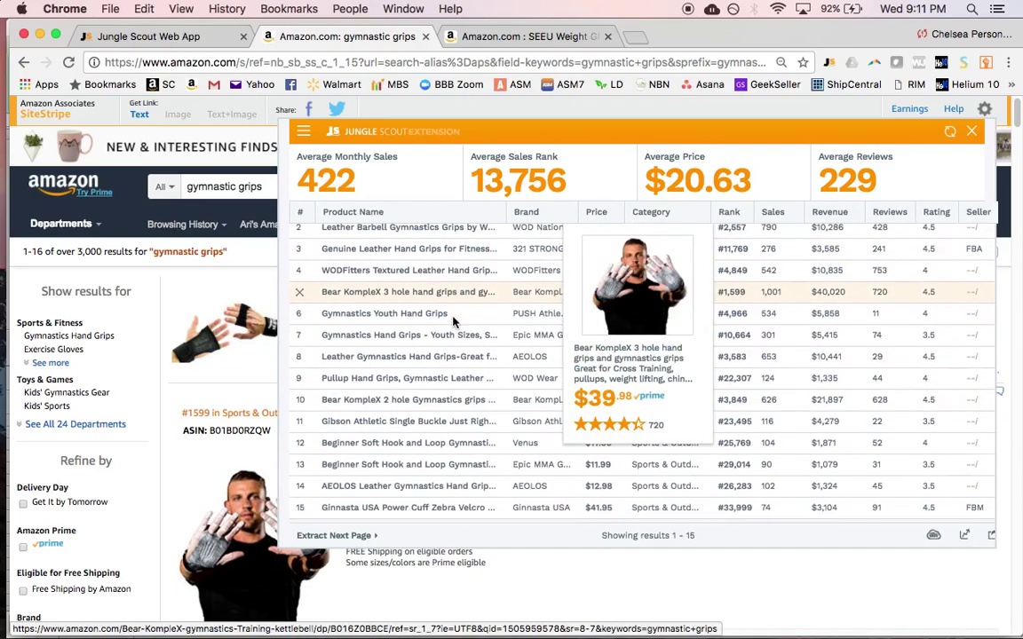
{"action": "scroll", "coordinate": [453, 322], "scroll_direction": "up", "scroll_amount": 1}
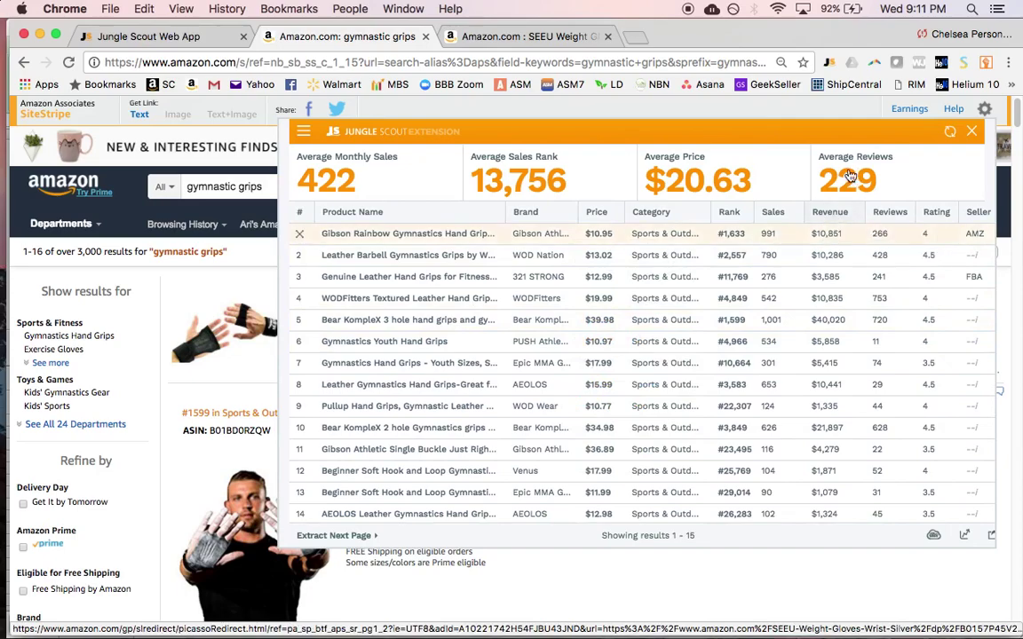
{"action": "left_click", "coordinate": [843, 221]}
{"action": "left_click", "coordinate": [843, 220]}
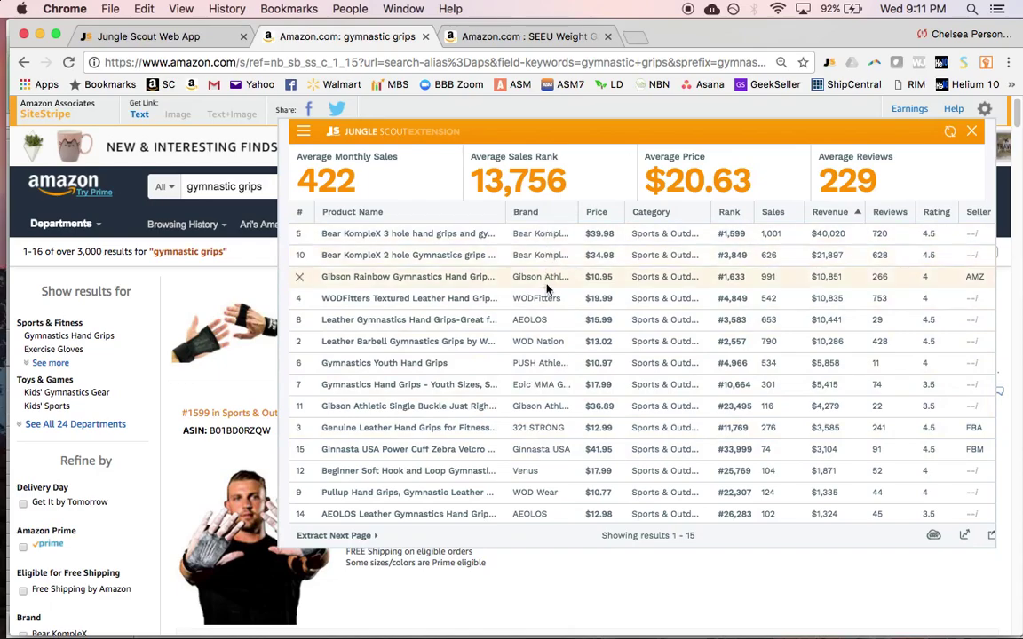
Copy the Ginnasta USA Power Cuff grips' link from the Jungle Scout results and paste it into URL #3 of the Hand grips row, I3
{"action": "mouse_move", "coordinate": [462, 282]}
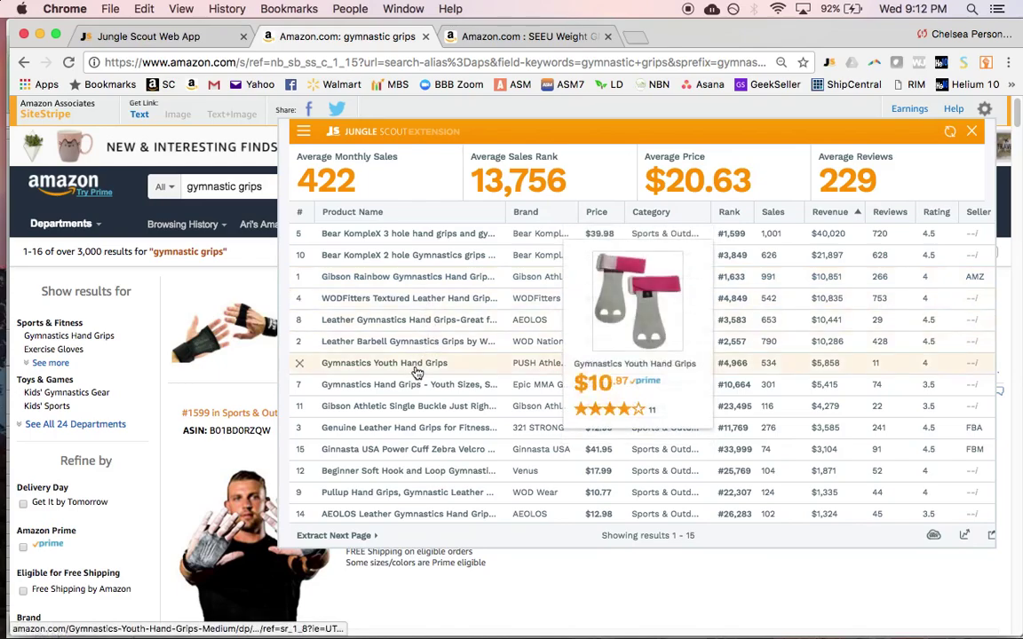
{"action": "right_click", "coordinate": [425, 451]}
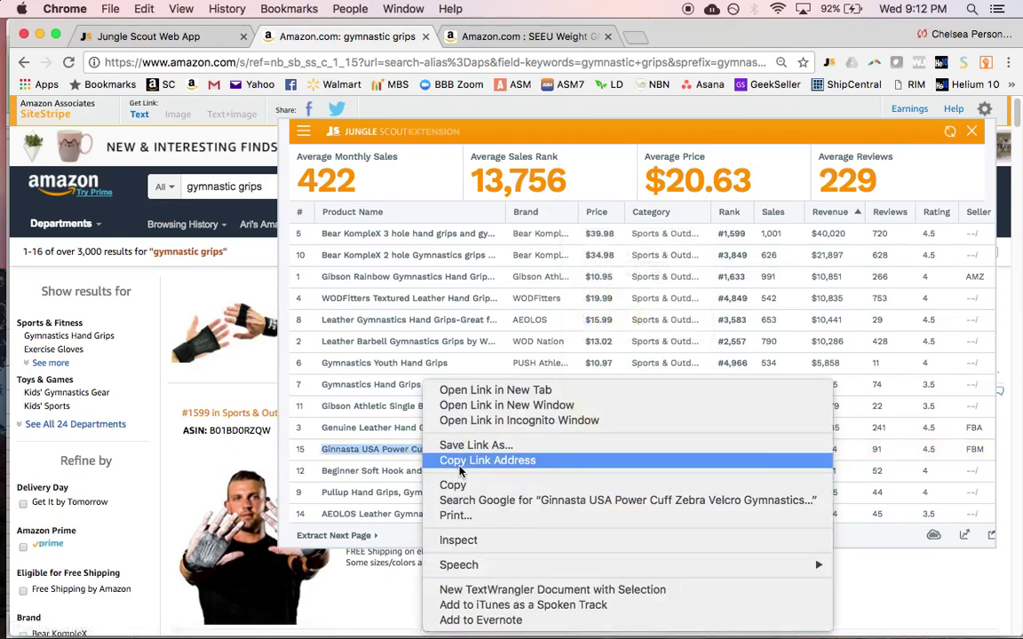
{"action": "left_click", "coordinate": [459, 465]}
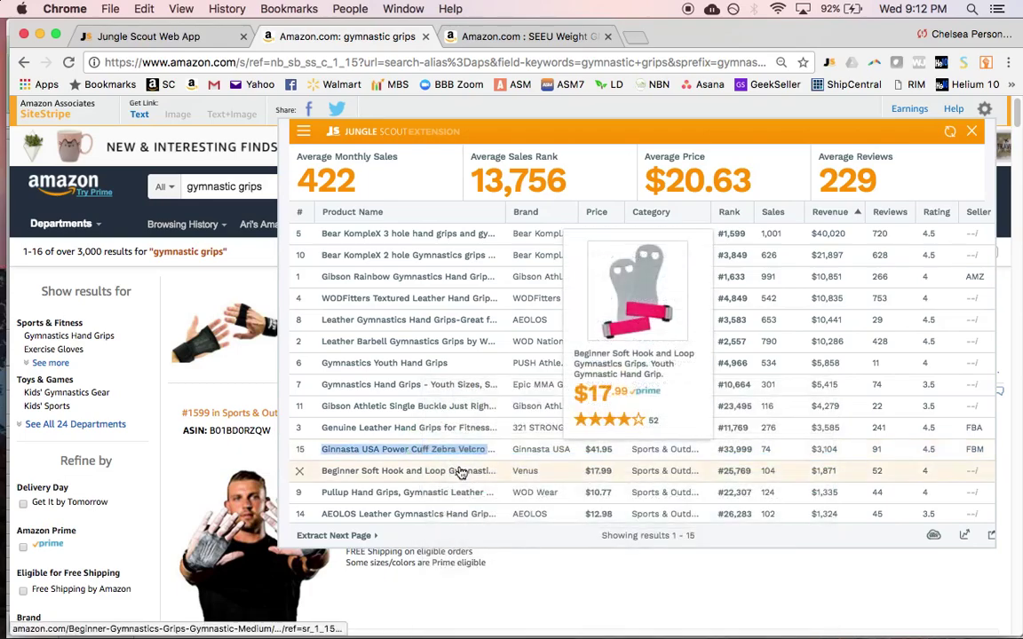
{"action": "key", "text": "super+Tab"}
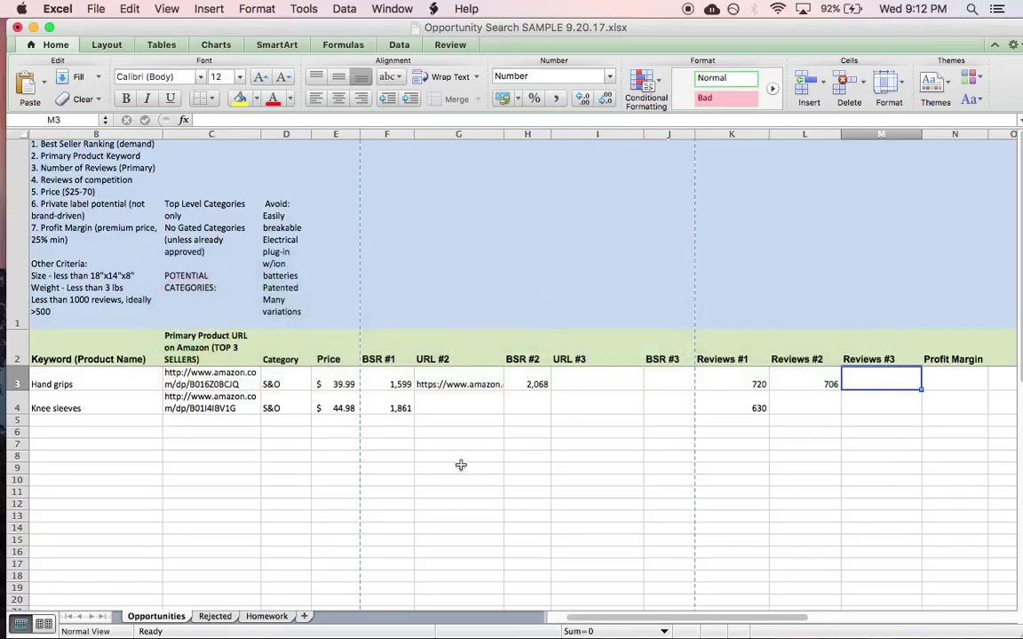
{"action": "left_click", "coordinate": [600, 379]}
{"action": "key", "text": "super+v"}
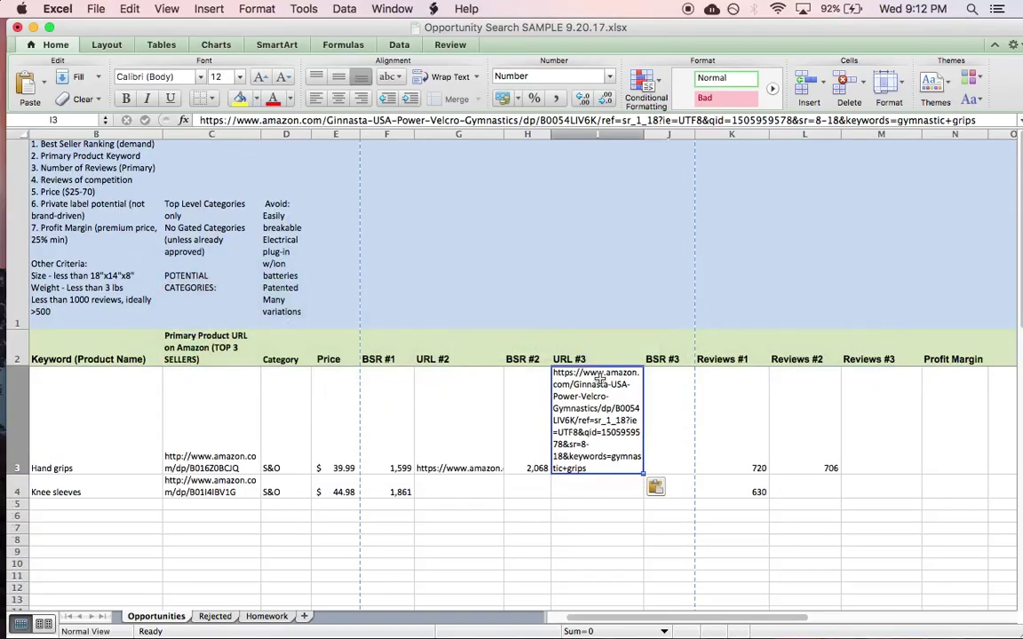
Close the Jungle Scout results in Chrome and return to the Opportunity Search workbook in Excel
{"action": "key", "text": "super+Tab"}
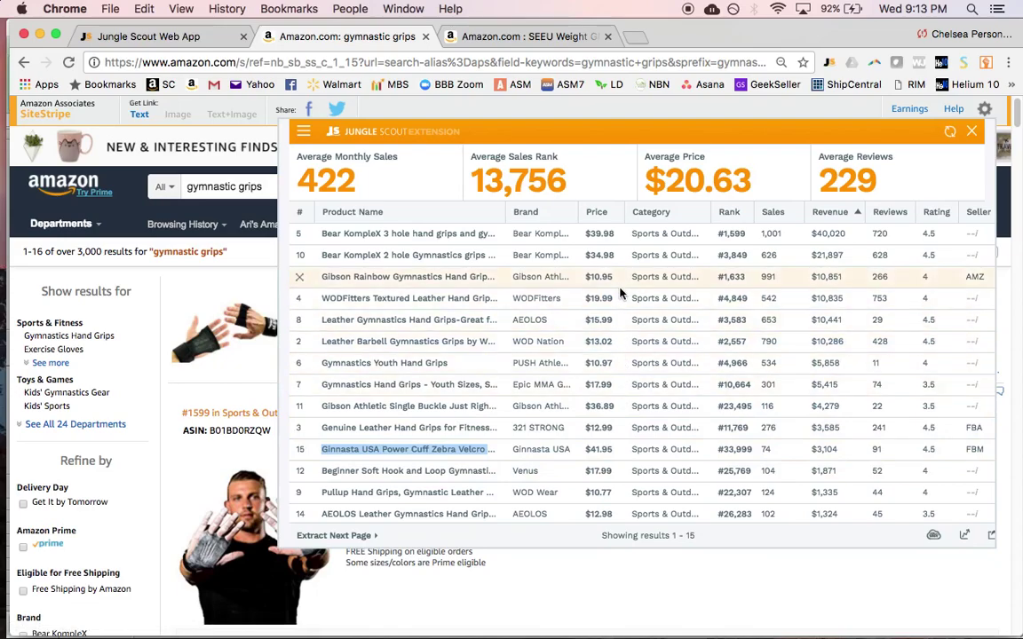
{"action": "left_click", "coordinate": [975, 133]}
{"action": "mouse_move", "coordinate": [470, 629]}
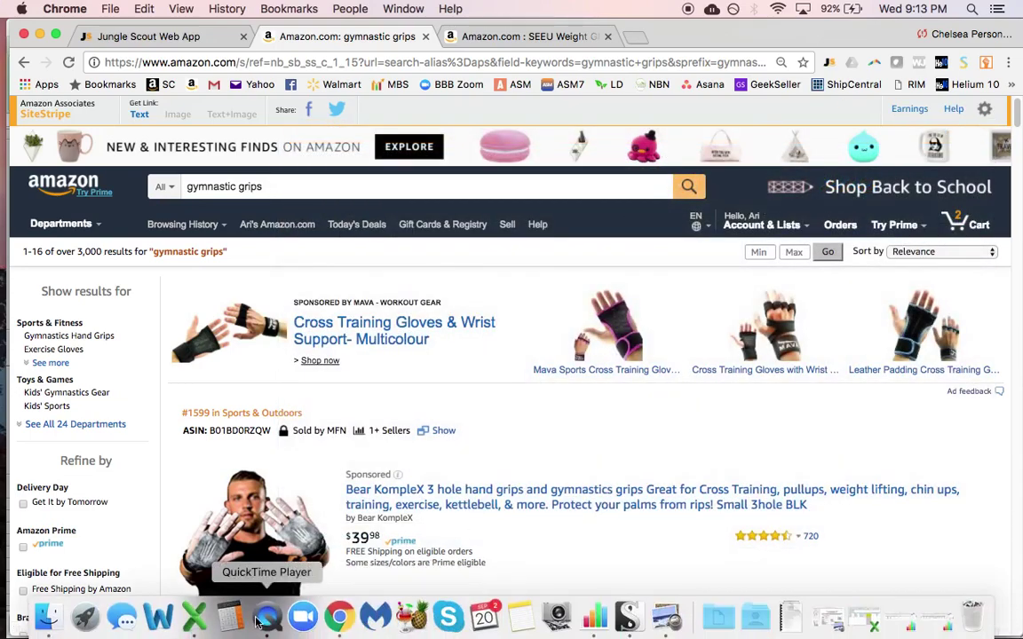
{"action": "left_click", "coordinate": [194, 617]}
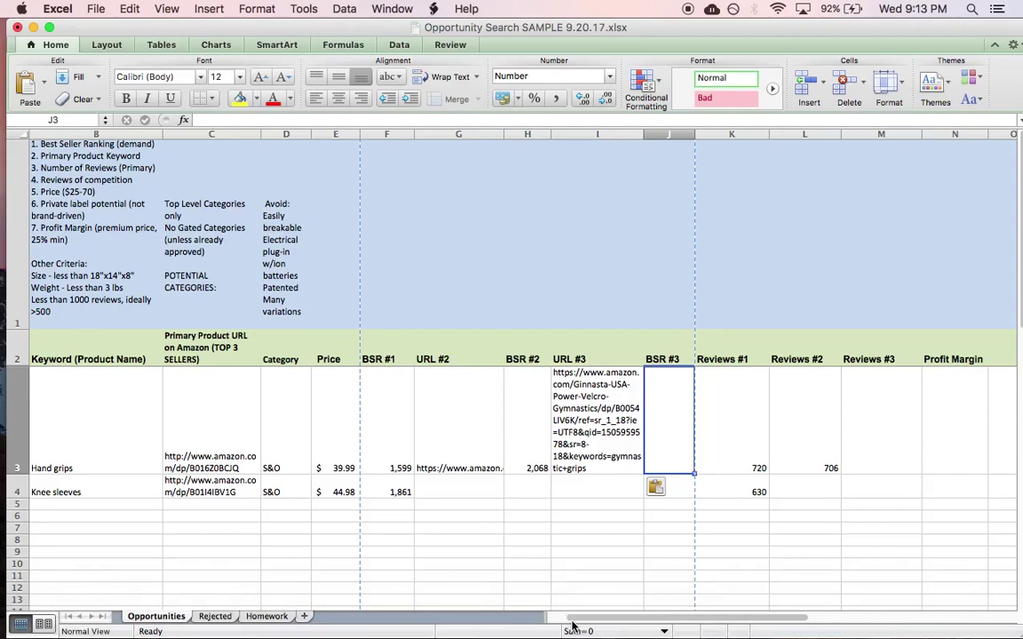
Copy the Knee sleeves product URL from C4 and open that Amazon listing in Chrome in place of the gymnastic grips results
{"action": "left_click", "coordinate": [520, 615]}
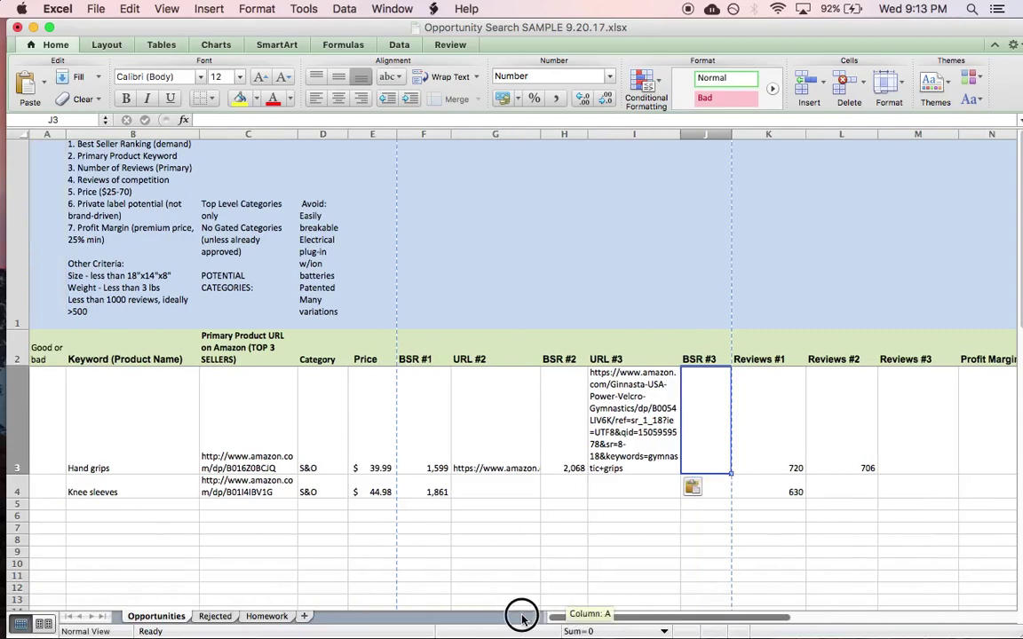
{"action": "left_click", "coordinate": [262, 485]}
{"action": "key", "text": "super+c"}
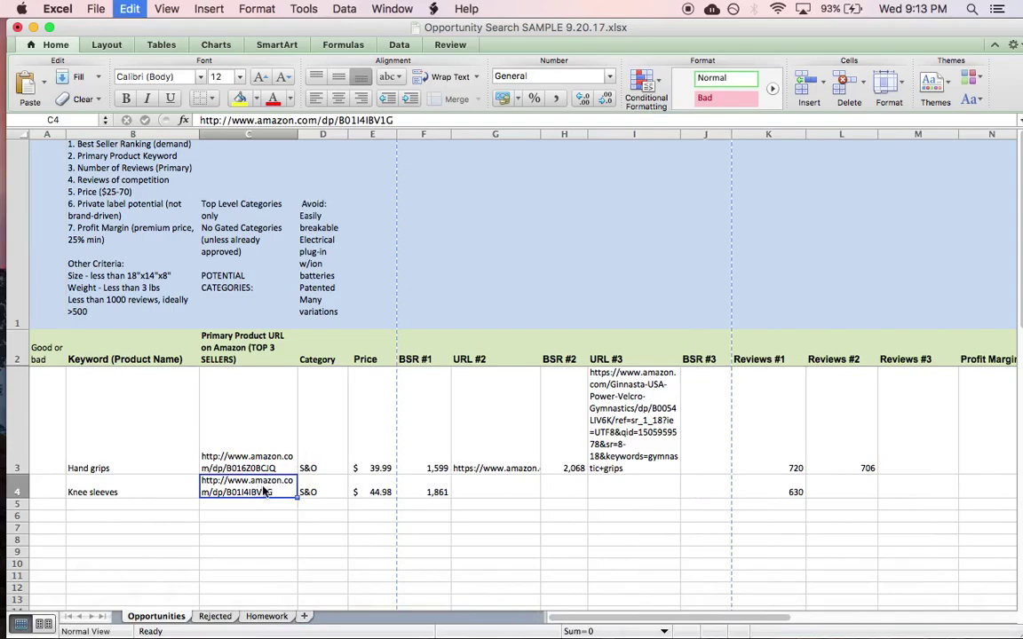
{"action": "key", "text": "super+Tab"}
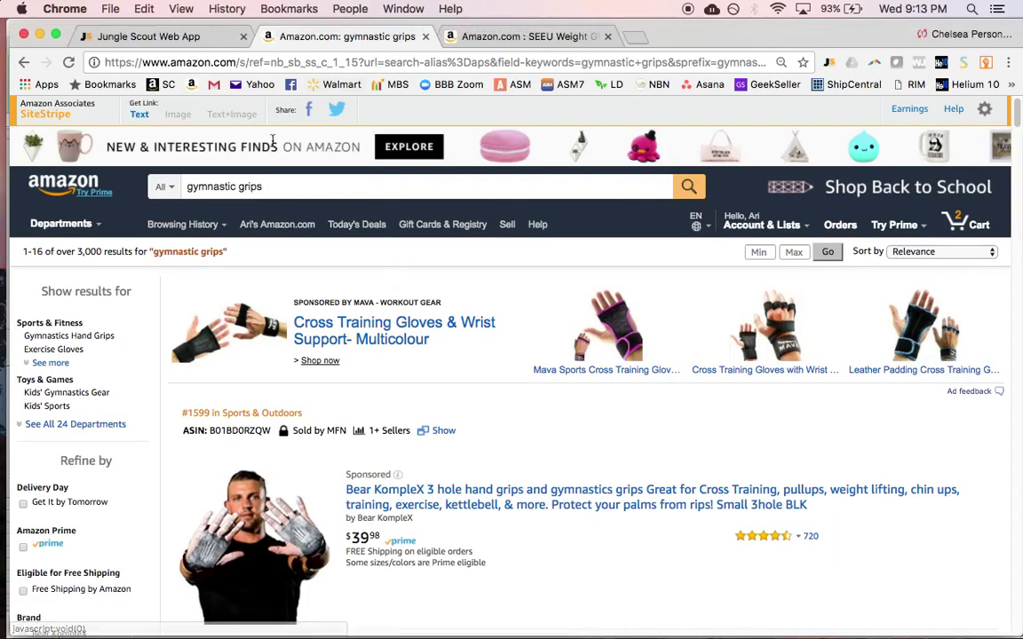
{"action": "left_click", "coordinate": [254, 64]}
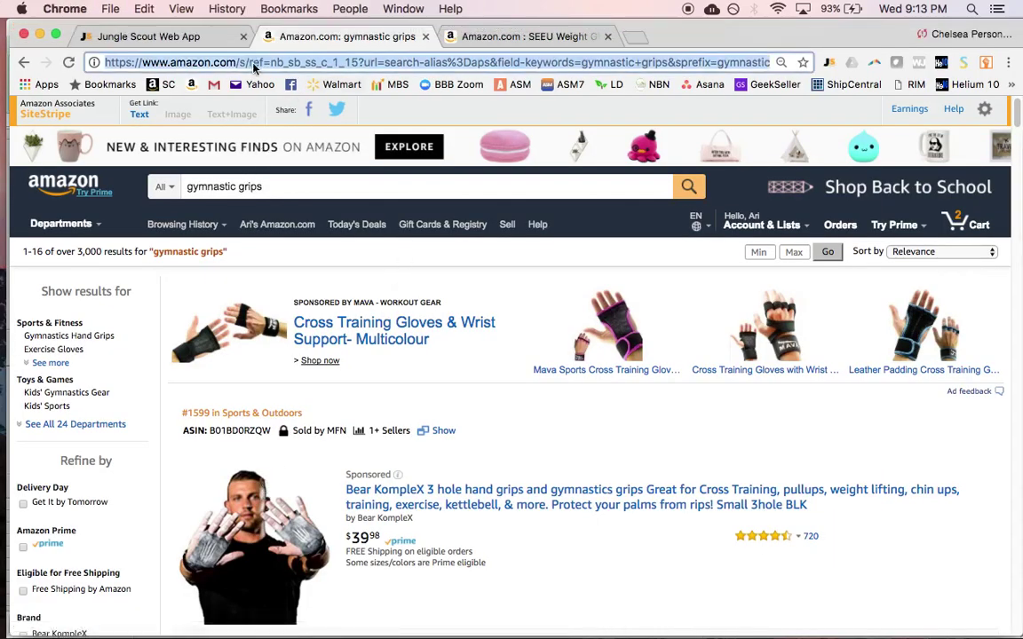
{"action": "key", "text": "super+v"}
{"action": "key", "text": "Return"}
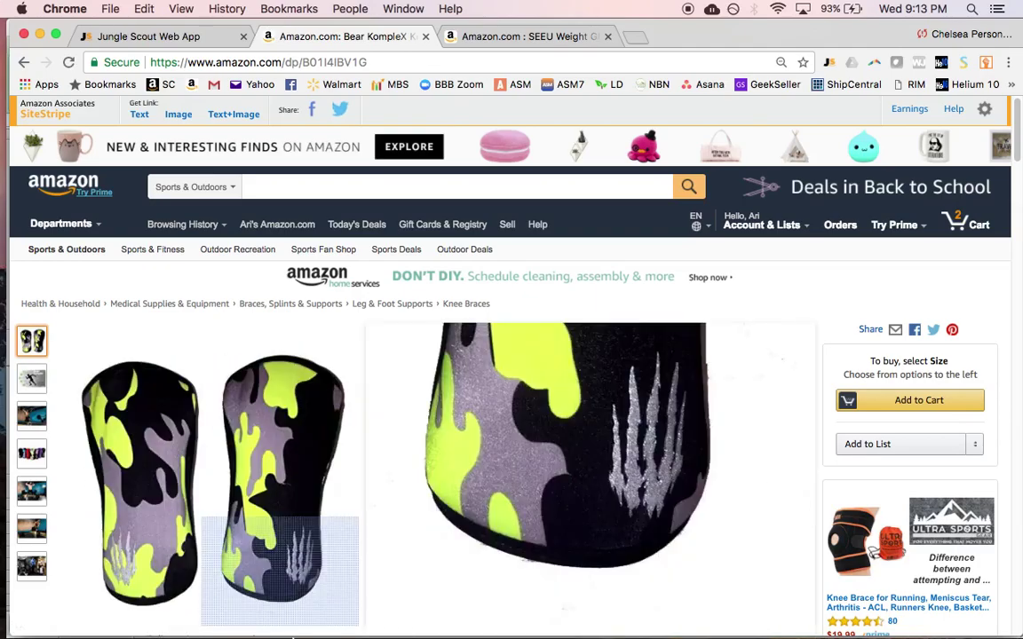
Return to Excel and delete the Knee sleeves row, row 4, from the Opportunities sheet
{"action": "left_click", "coordinate": [210, 619]}
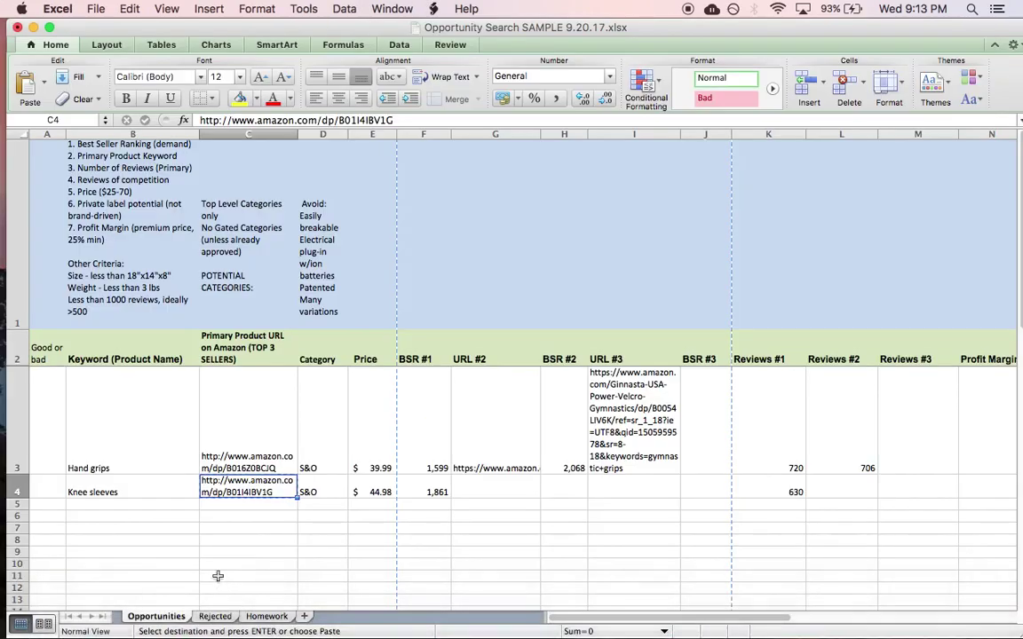
{"action": "left_click", "coordinate": [15, 490]}
{"action": "right_click", "coordinate": [17, 494]}
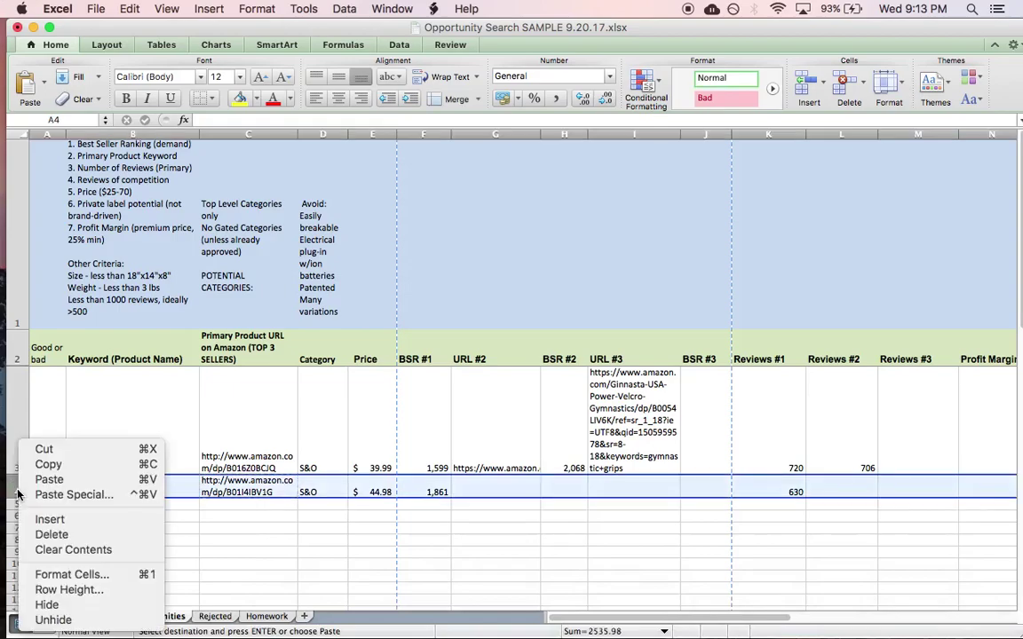
{"action": "left_click", "coordinate": [52, 535]}
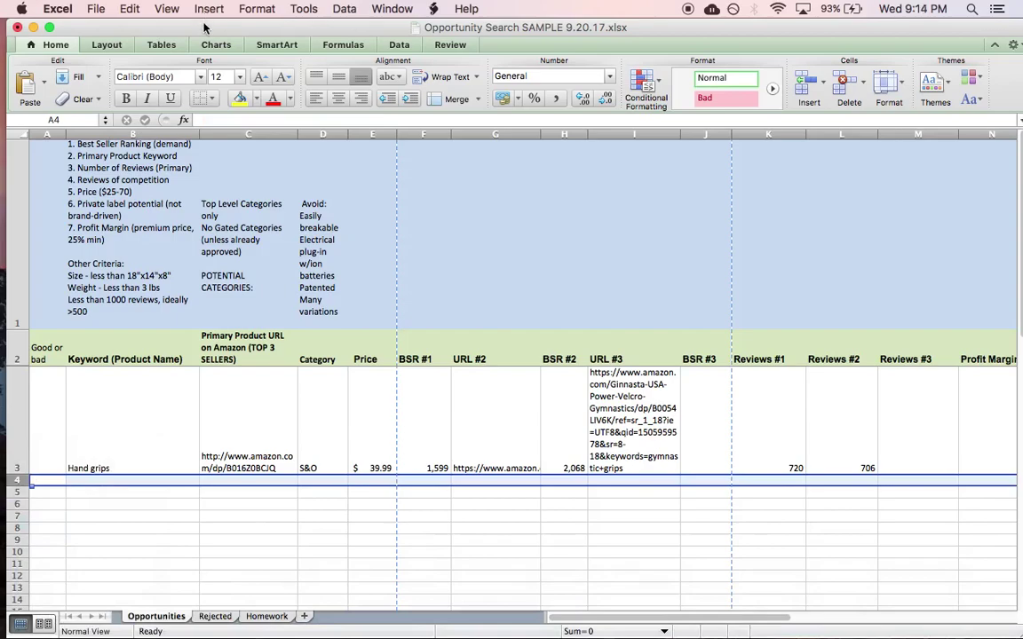
Browse Jungle Scout's Product Database in Chrome and copy the link address of the Bisgear 16pcs Camping Cookware Stove hiking set, ASIN B01FE07VYS
{"action": "key", "text": "super+Tab"}
{"action": "left_click", "coordinate": [156, 37]}
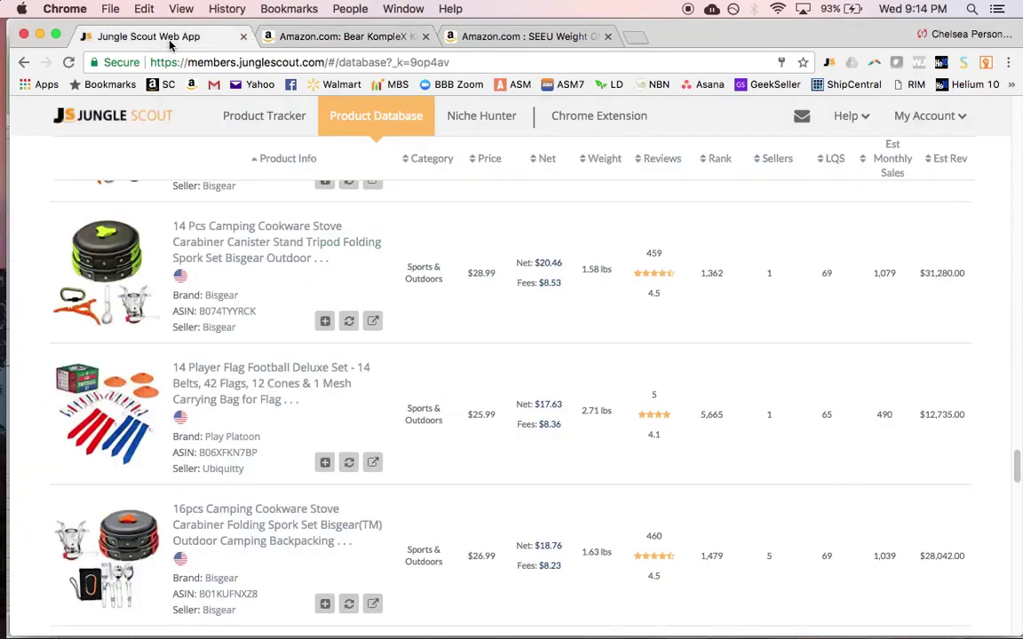
{"action": "scroll", "coordinate": [297, 419], "scroll_direction": "down", "scroll_amount": 5}
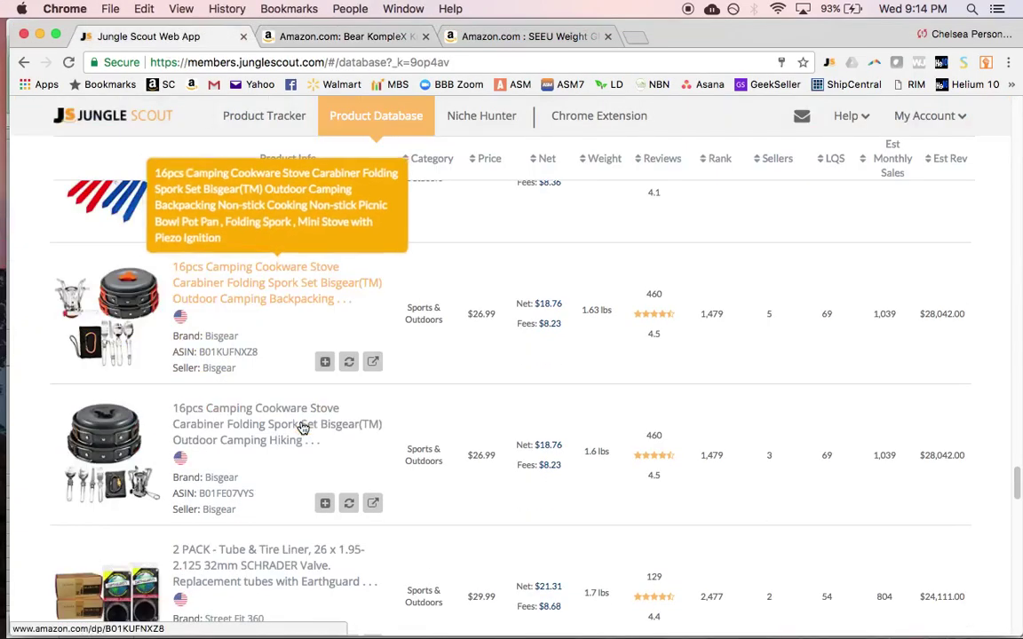
{"action": "scroll", "coordinate": [308, 432], "scroll_direction": "down", "scroll_amount": 3}
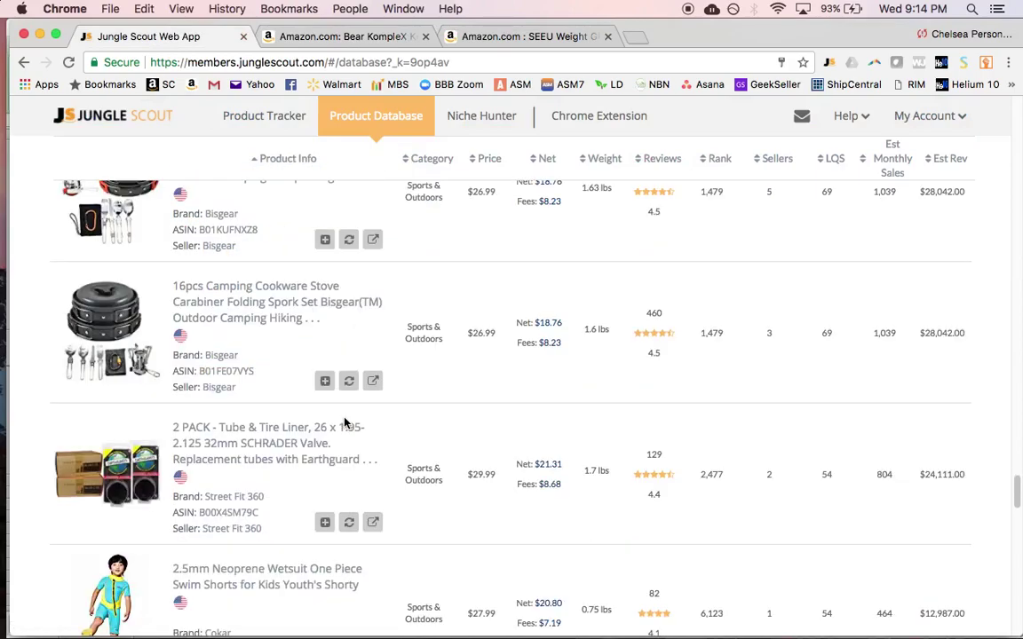
{"action": "scroll", "coordinate": [434, 458], "scroll_direction": "down", "scroll_amount": 1}
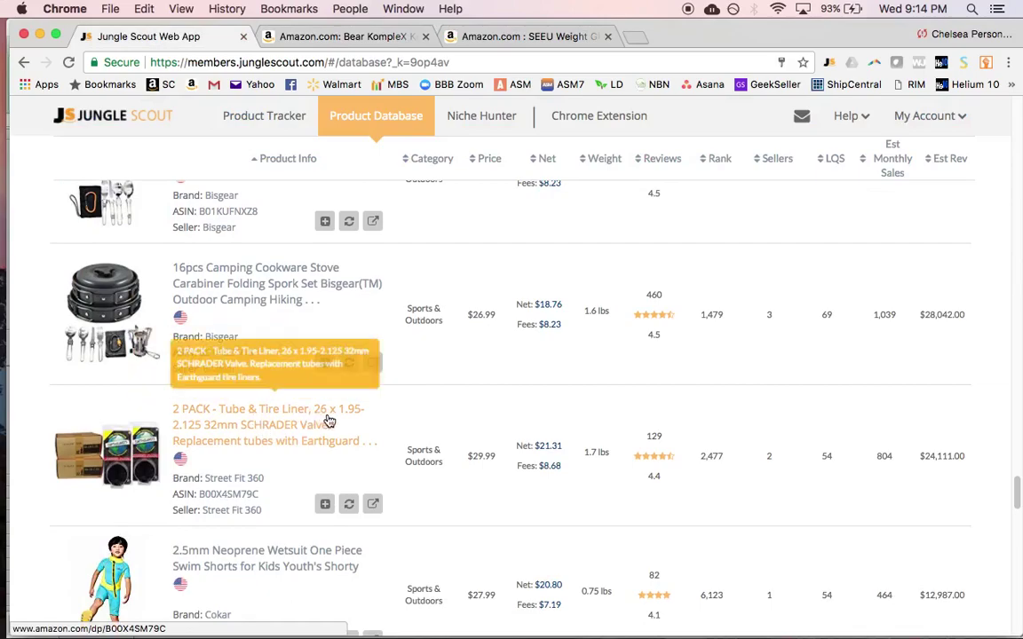
{"action": "right_click", "coordinate": [253, 428]}
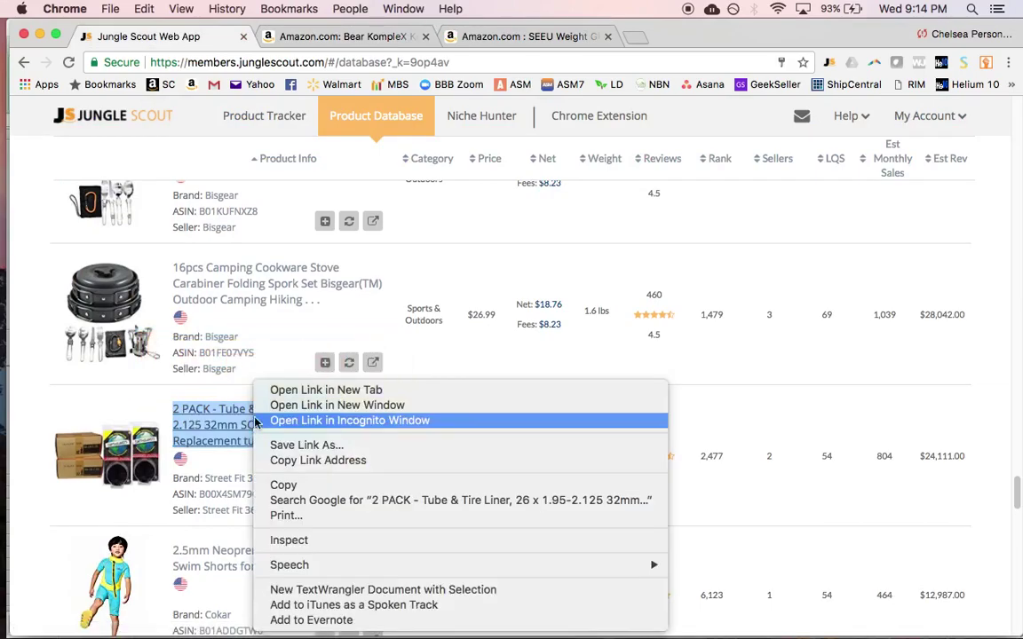
{"action": "left_click", "coordinate": [775, 395]}
{"action": "scroll", "coordinate": [769, 397], "scroll_direction": "up", "scroll_amount": 1}
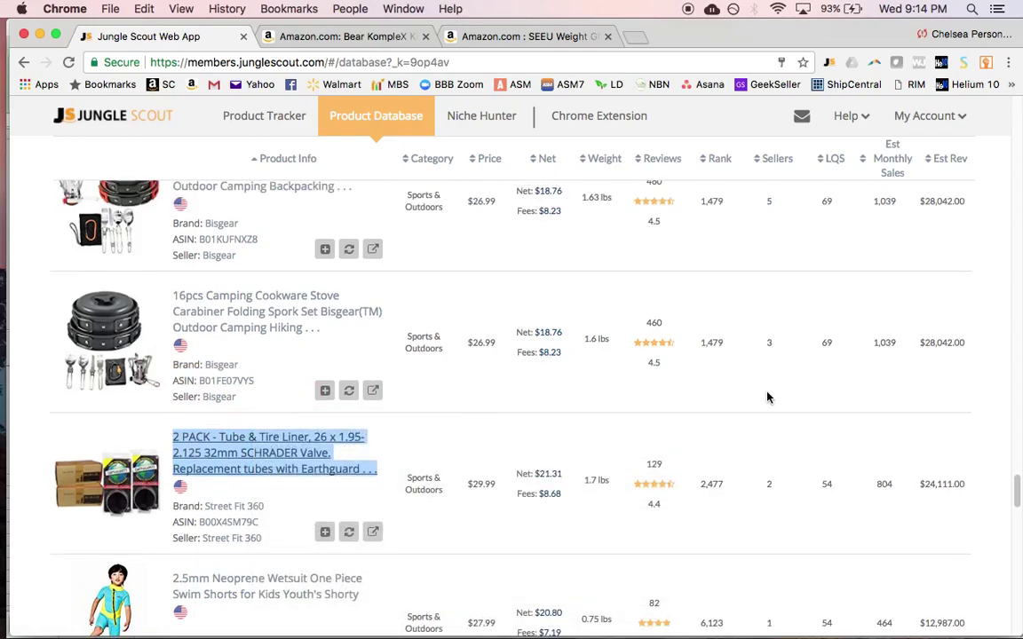
{"action": "right_click", "coordinate": [277, 314]}
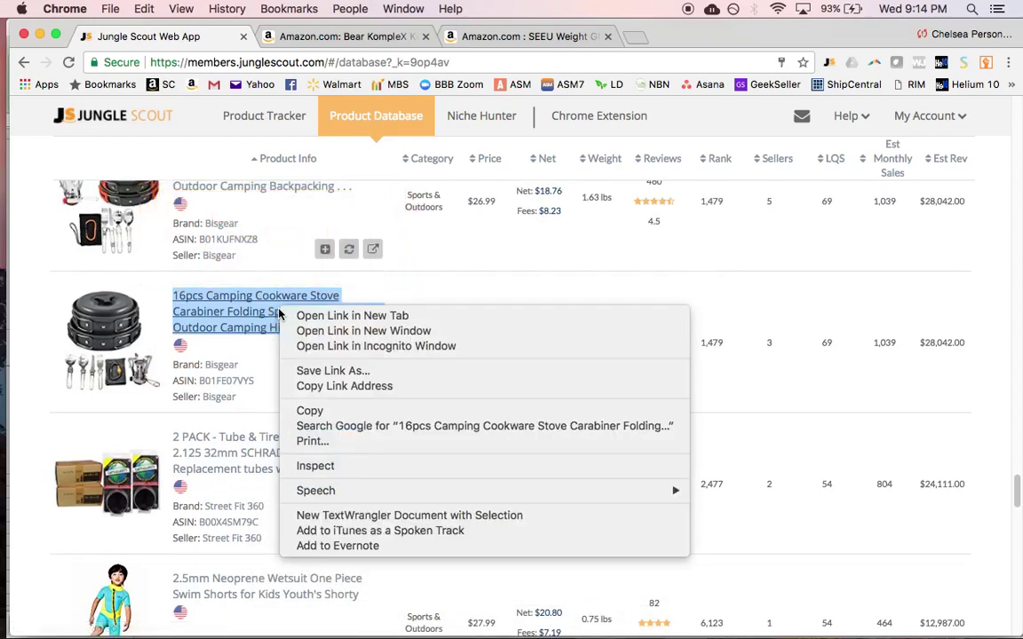
{"action": "left_click", "coordinate": [335, 388]}
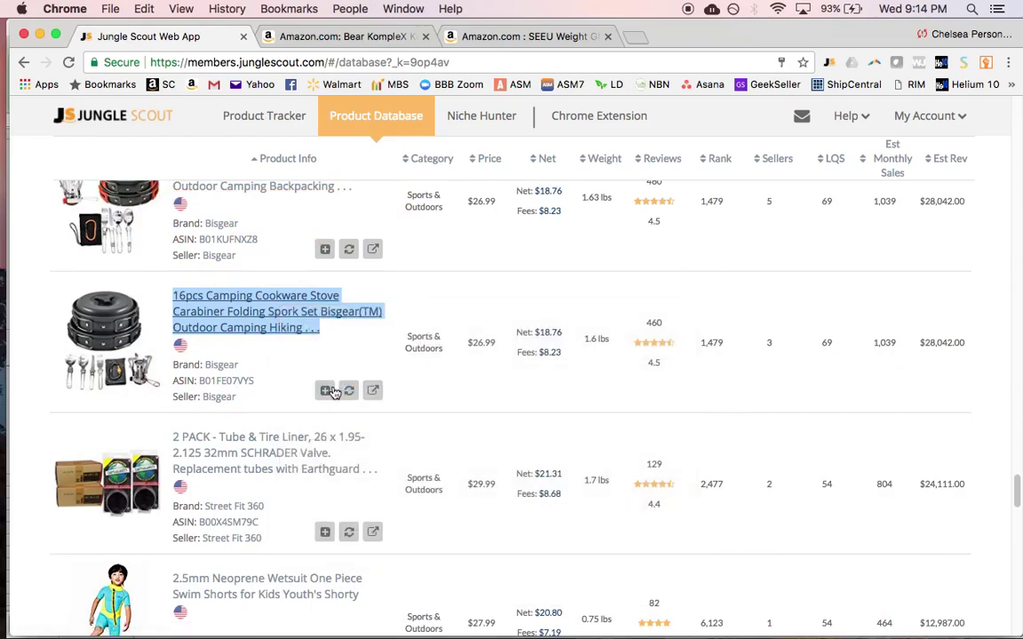
Switch to Excel and paste the copied cookware link into the primary product URL cell C4
{"action": "left_click", "coordinate": [193, 616]}
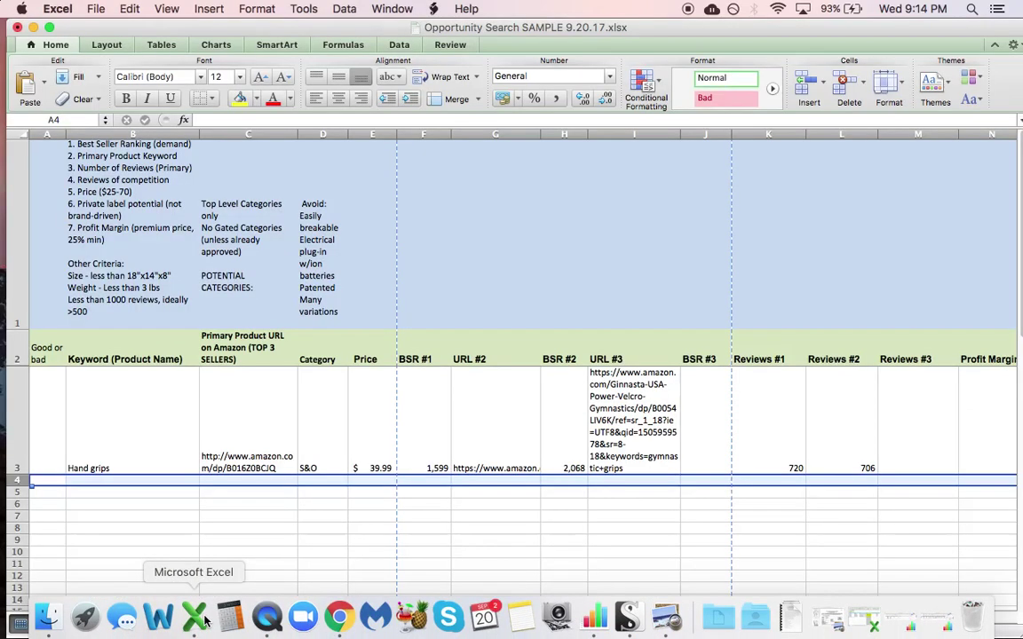
{"action": "left_click", "coordinate": [240, 483]}
{"action": "key", "text": "Up"}
{"action": "key", "text": "Down"}
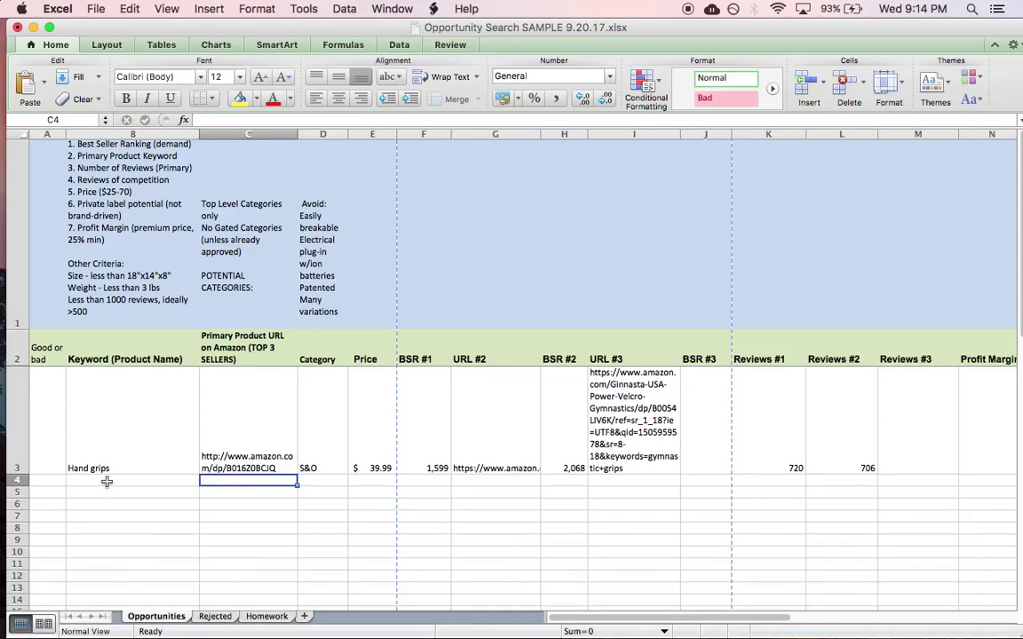
{"action": "key", "text": "super+v"}
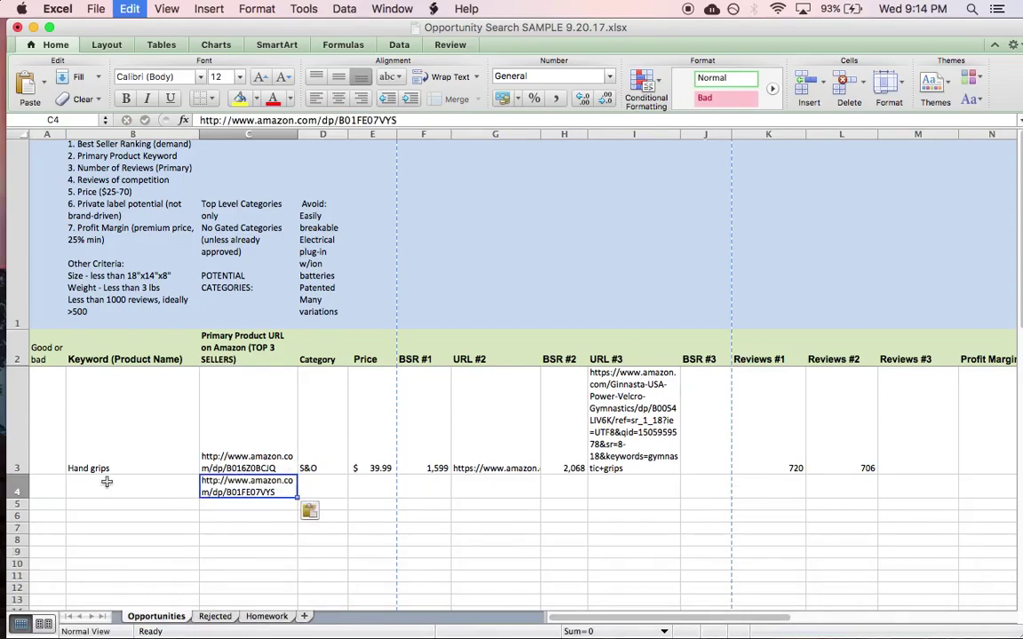
Enter "Camping cookware set" as the keyword in B4 and S&O as its category in D4, checking the product title in Jungle Scout
{"action": "left_click", "coordinate": [106, 482]}
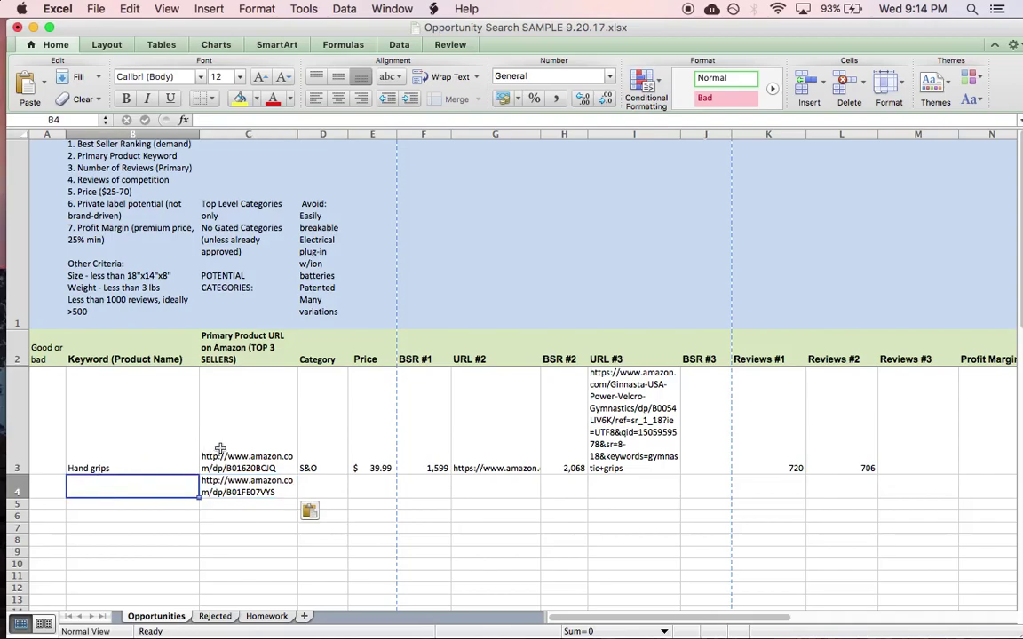
{"action": "key", "text": "super+Tab"}
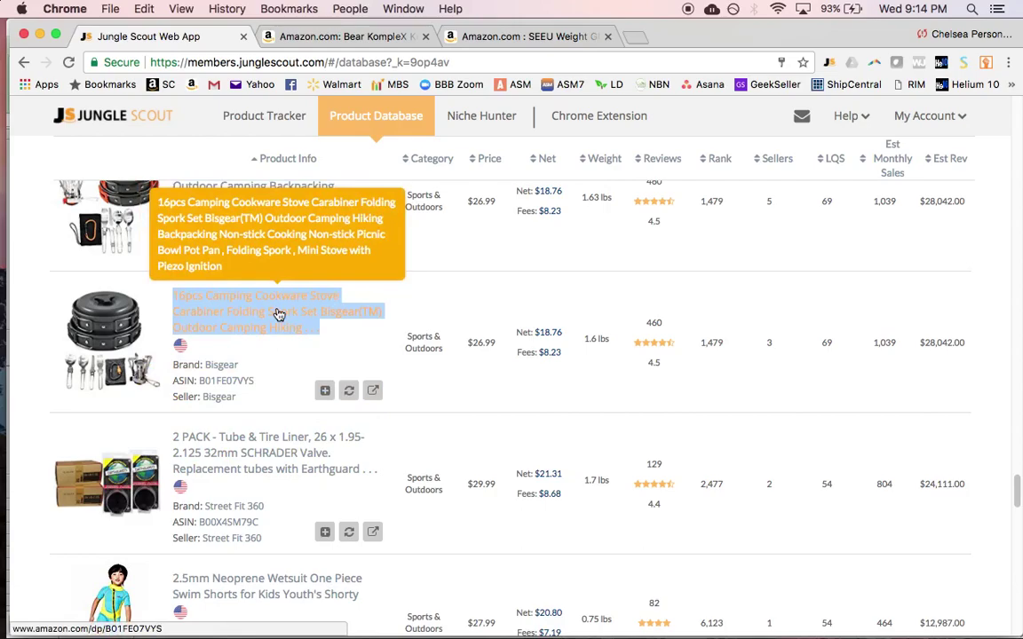
{"action": "key", "text": "super+Tab"}
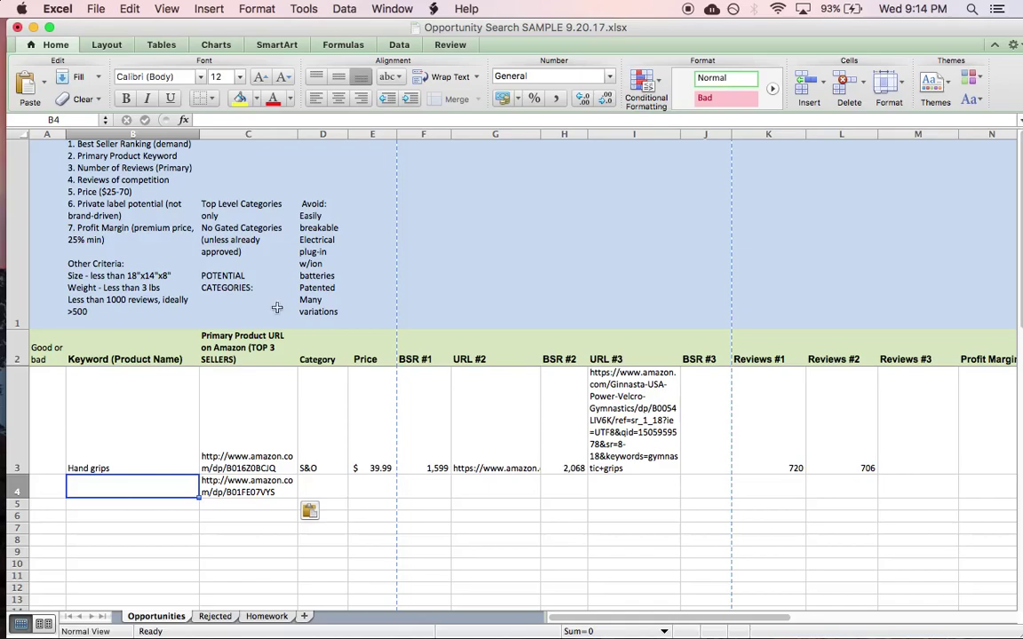
{"action": "type", "text": "Camping cookware set"}
{"action": "key", "text": "Tab"}
{"action": "key", "text": "Tab"}
{"action": "type", "text": "S"}
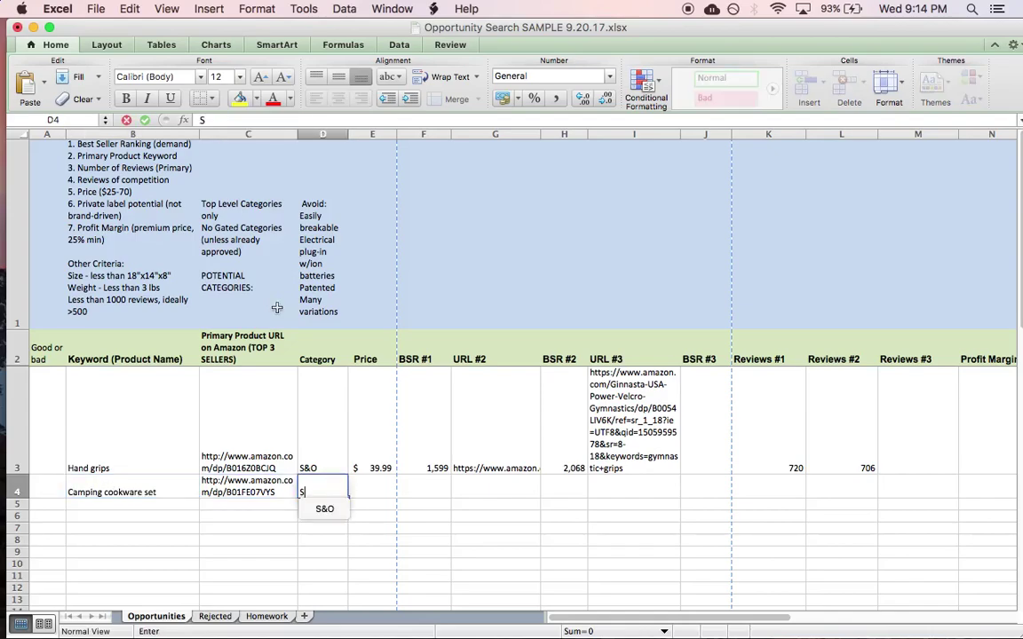
{"action": "key", "text": "Down"}
{"action": "key", "text": "Tab"}
{"action": "key", "text": "Down"}
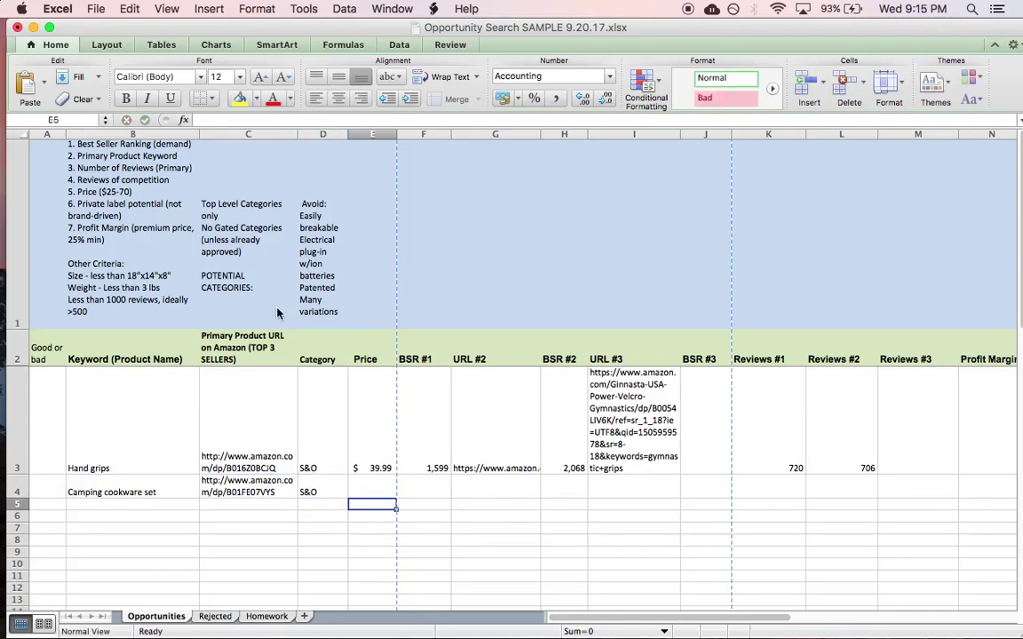
Check the cookware set's price in Jungle Scout and enter 27 as its price in E4
{"action": "key", "text": "super+Tab"}
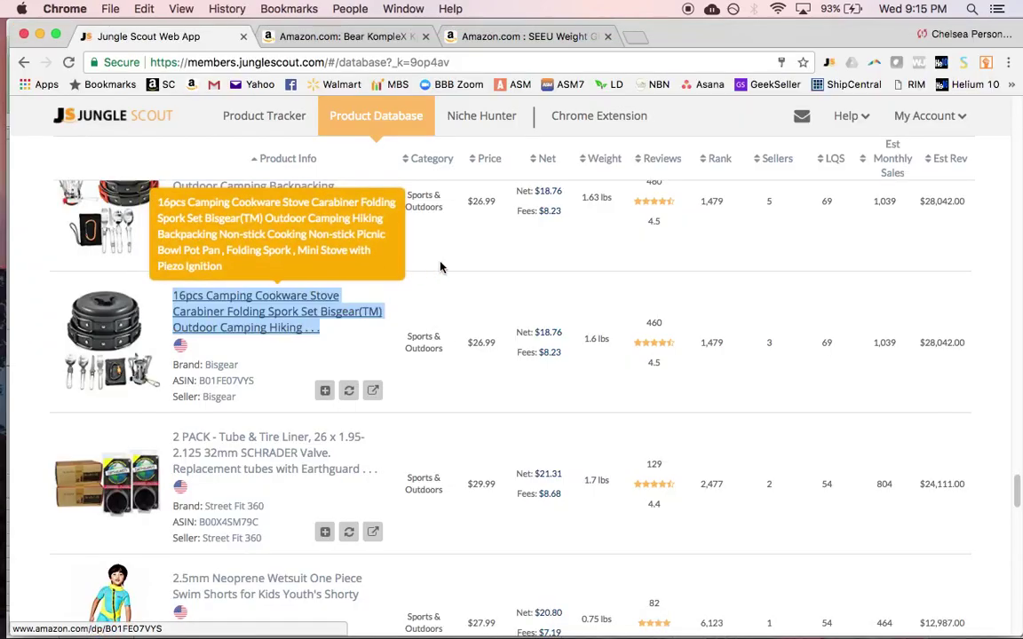
{"action": "key", "text": "super+Tab"}
{"action": "type", "text": "2"}
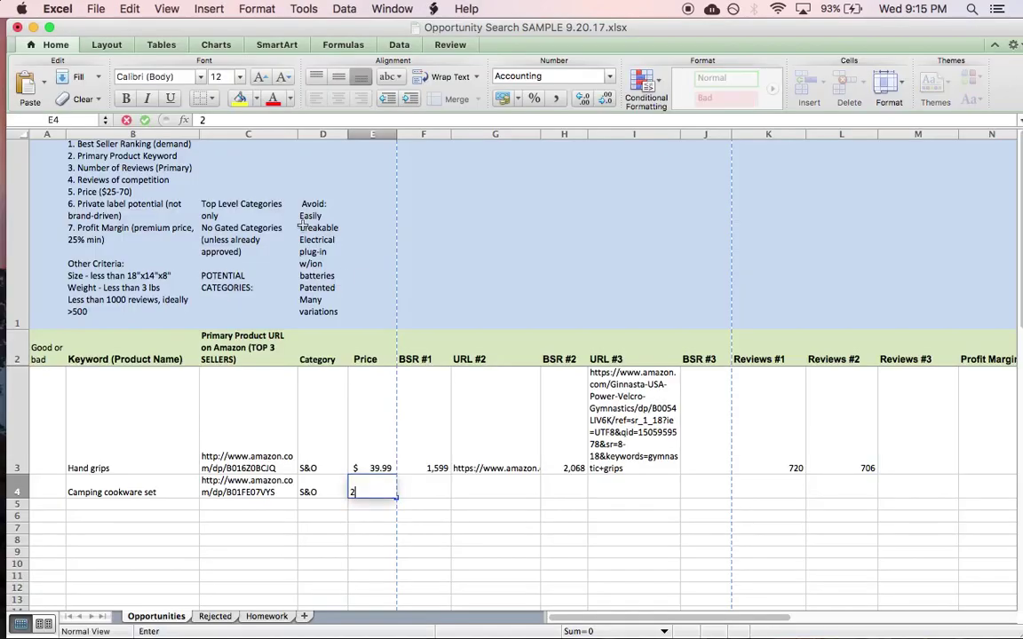
{"action": "type", "text": "7"}
{"action": "key", "text": "Tab"}
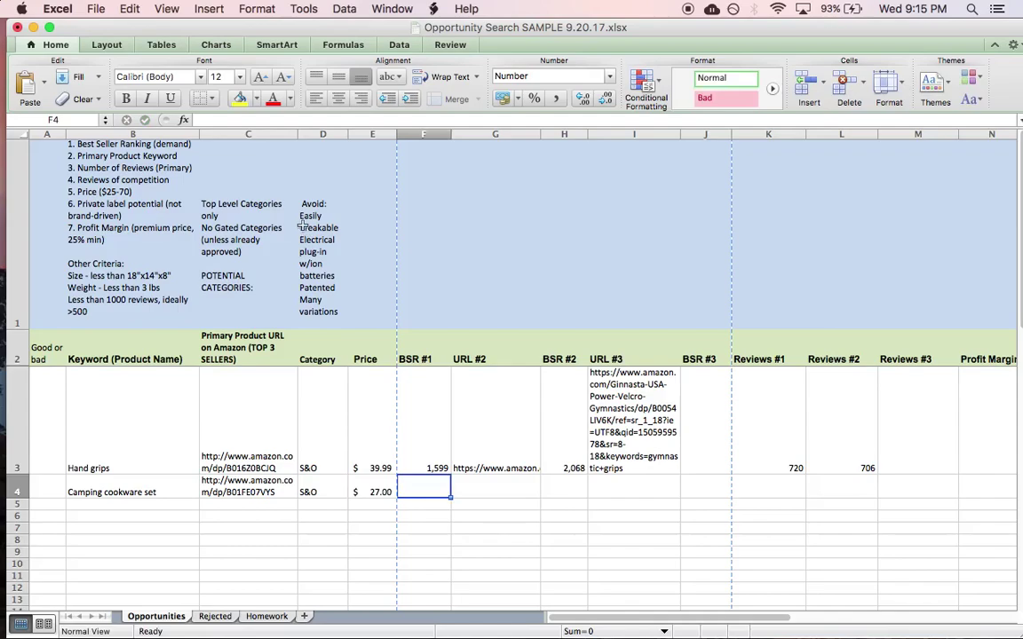
Look up the cookware set's rank in Jungle Scout and enter 1,479 as BSR #1 in F4
{"action": "key", "text": "super+Tab"}
{"action": "key", "text": "super+Tab"}
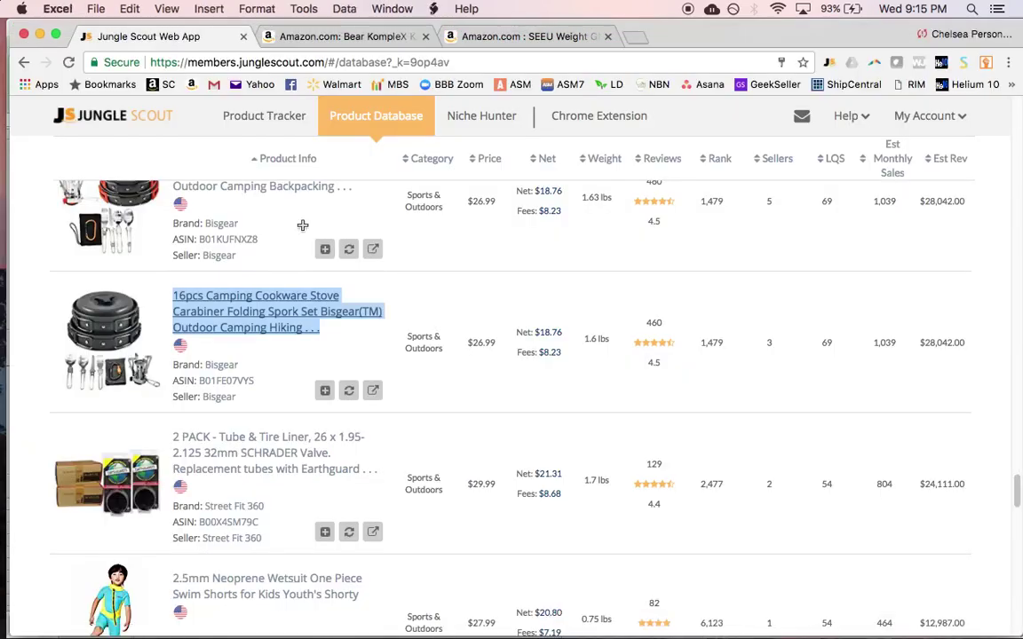
{"action": "type", "text": "1,47"}
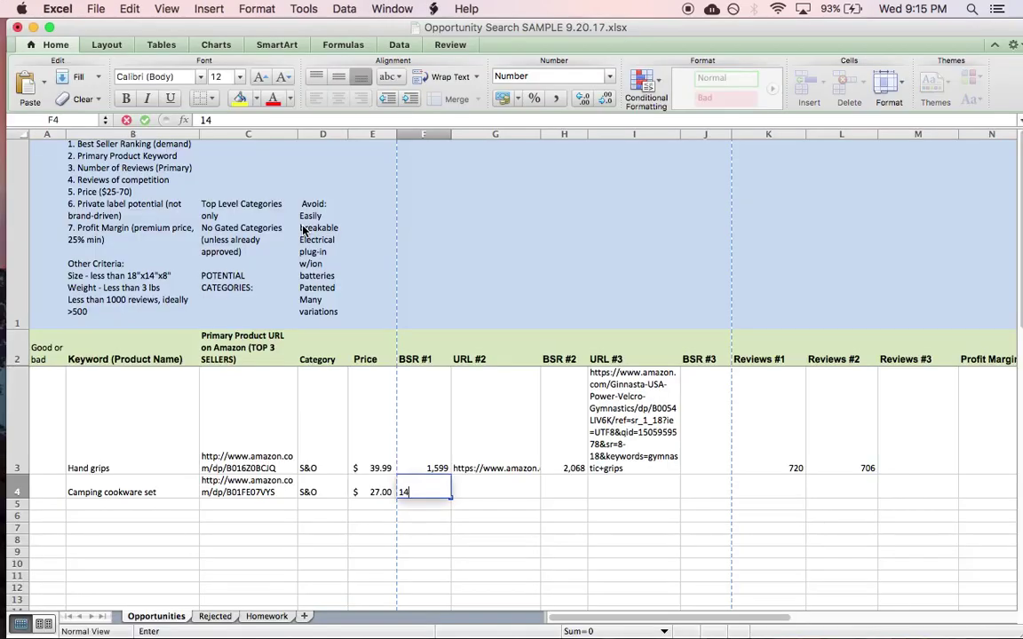
{"action": "type", "text": "9"}
{"action": "key", "text": "Tab"}
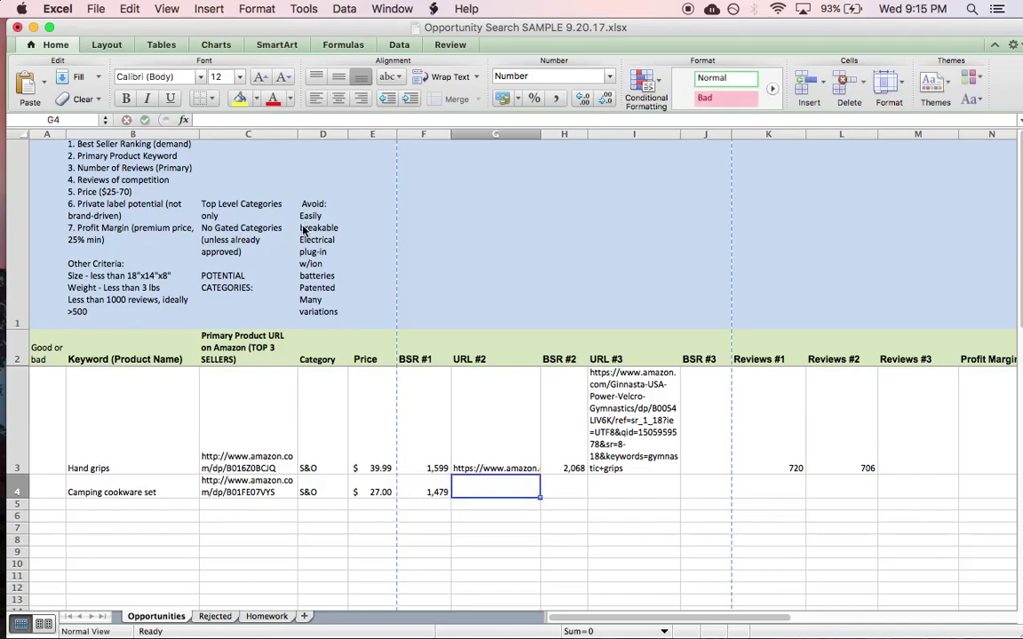
Look up the cookware set's review count in Jungle Scout and enter 460 as Reviews #1 in K4
{"action": "key", "text": "Tab"}
{"action": "key", "text": "Tab"}
{"action": "key", "text": "Tab"}
{"action": "key", "text": "Tab"}
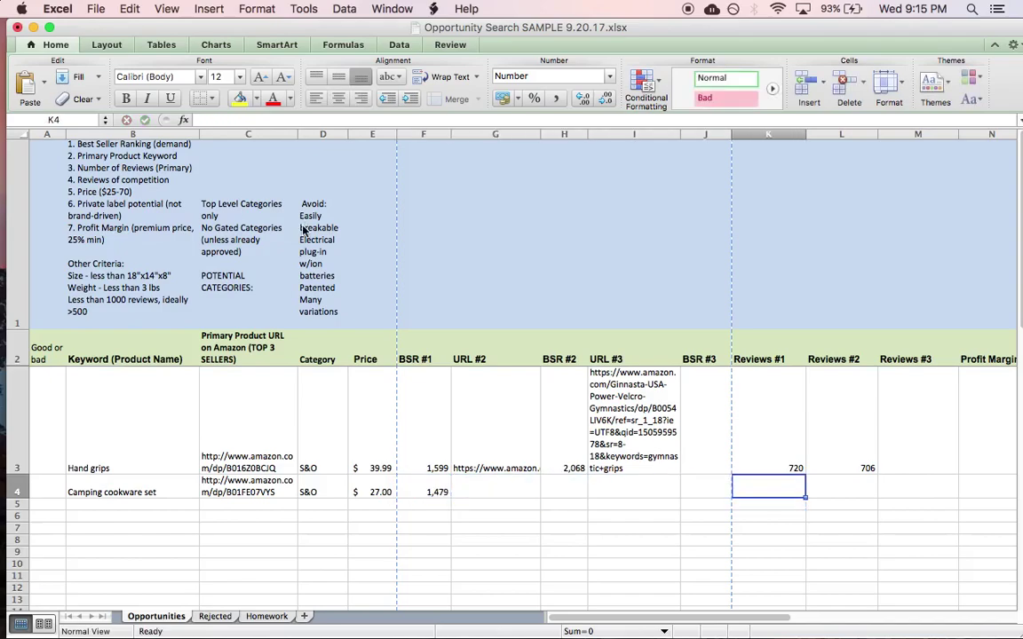
{"action": "key", "text": "super+Tab"}
{"action": "key", "text": "super+Tab"}
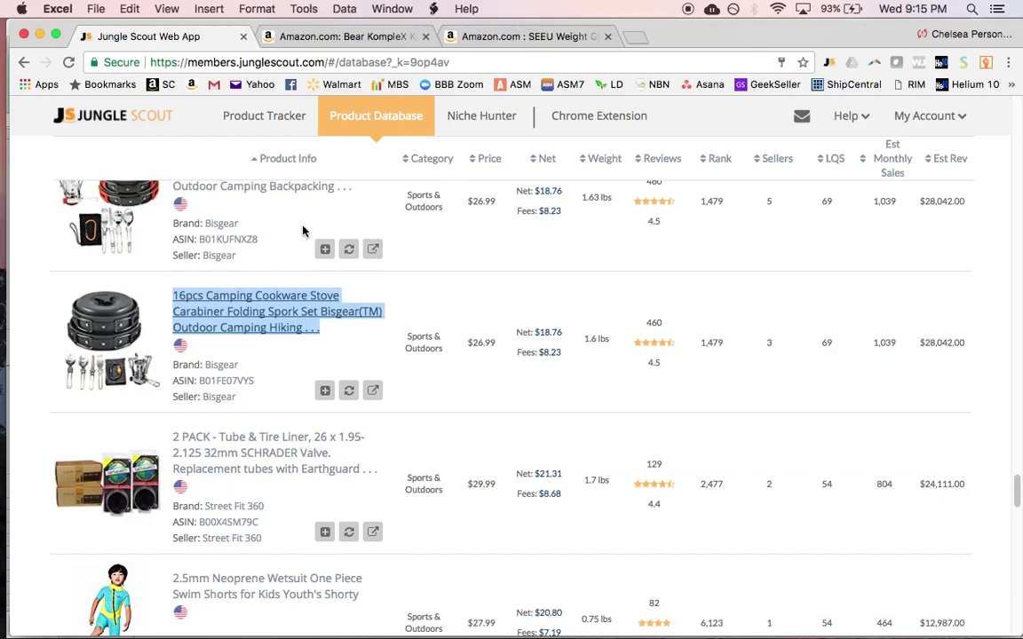
{"action": "type", "text": "460"}
{"action": "key", "text": "Tab"}
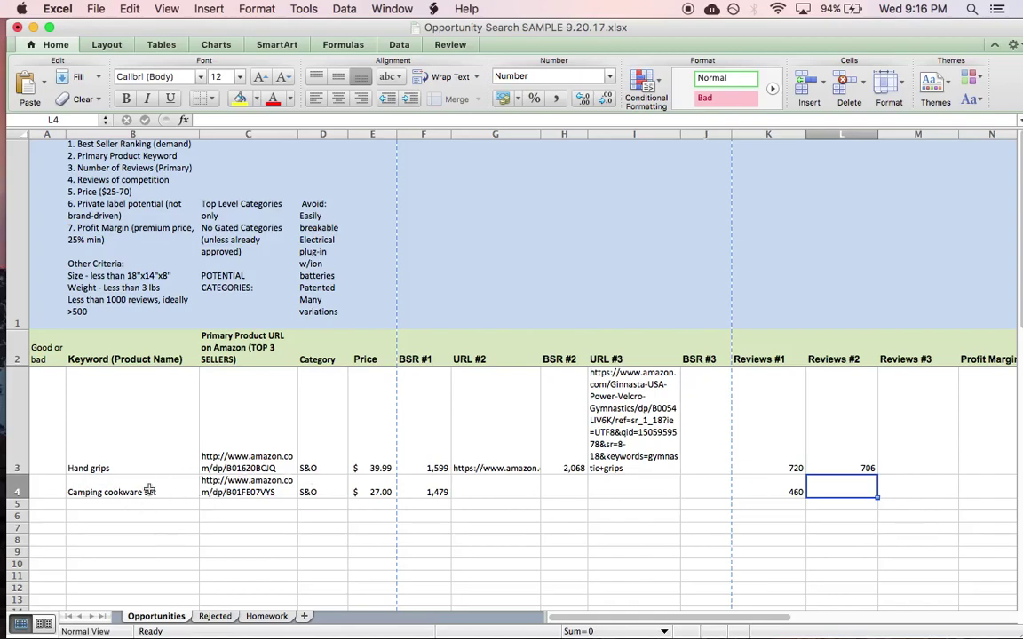
Switch to Chrome and search all departments on Amazon for "camping cooking set"
{"action": "key", "text": "super+Tab"}
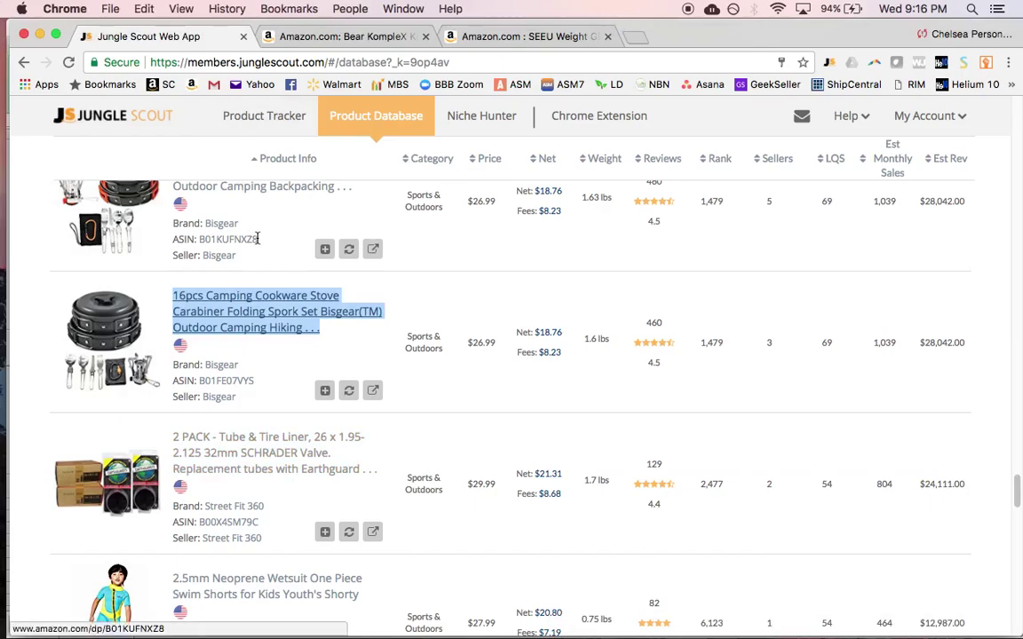
{"action": "left_click", "coordinate": [322, 37]}
{"action": "left_click", "coordinate": [233, 188]}
{"action": "scroll", "coordinate": [227, 159], "scroll_direction": "up", "scroll_amount": 10}
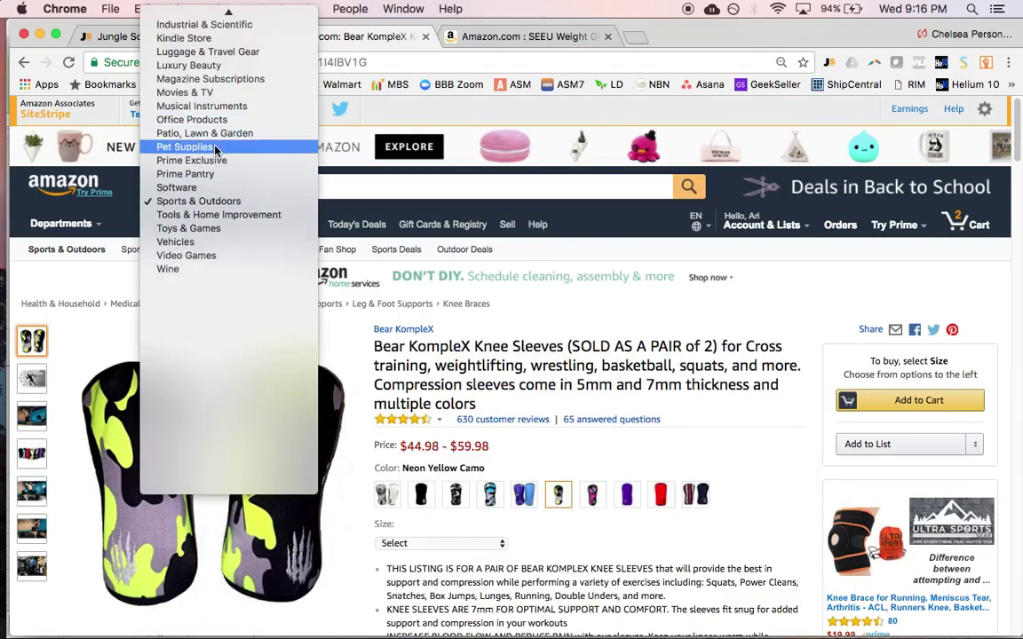
{"action": "left_click", "coordinate": [214, 14]}
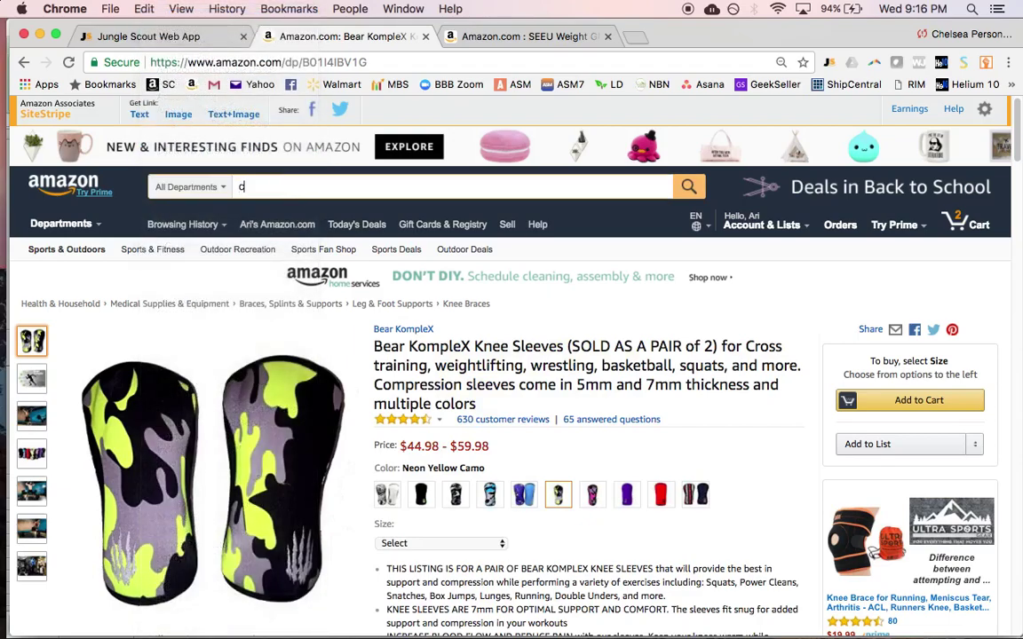
{"action": "type", "text": "camping cook"}
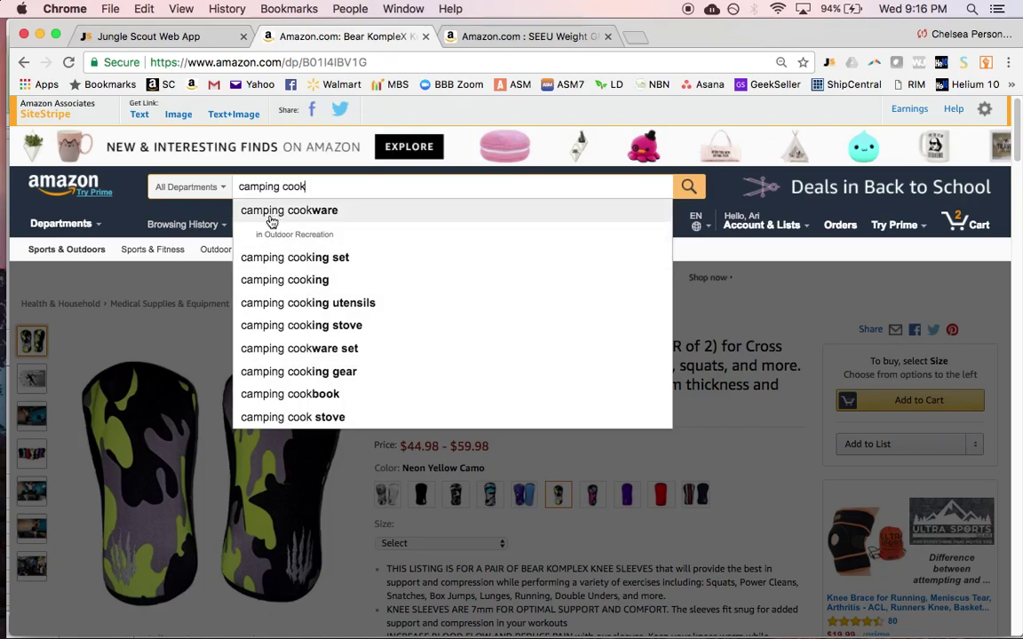
{"action": "left_click", "coordinate": [328, 265]}
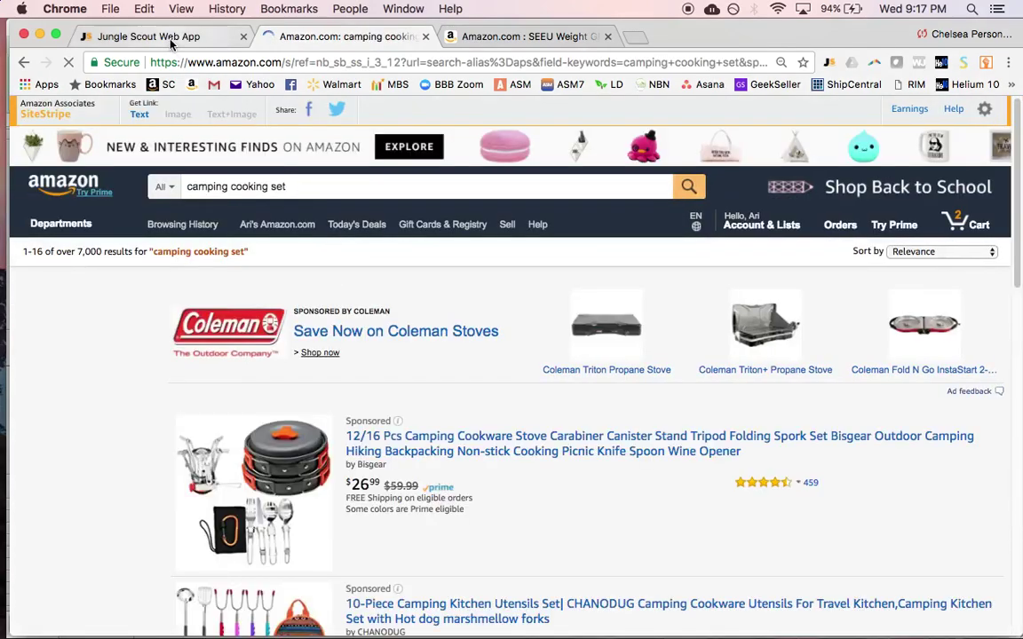
Check the recorded cookware set in Jungle Scout, then run the Jungle Scout extension on the Amazon results and sort them by highest revenue
{"action": "left_click", "coordinate": [152, 35]}
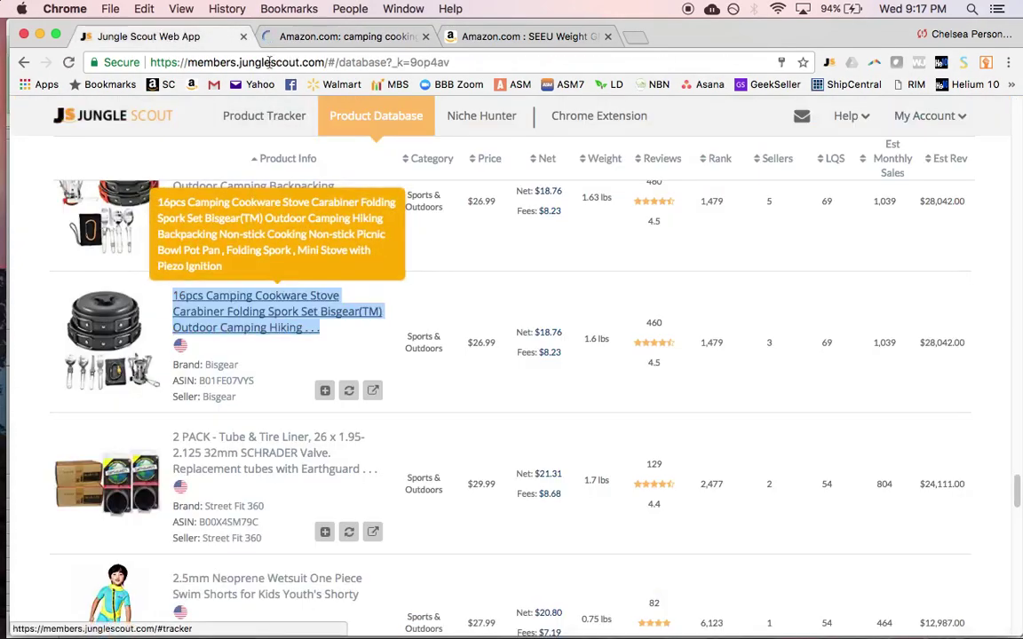
{"action": "left_click", "coordinate": [317, 45]}
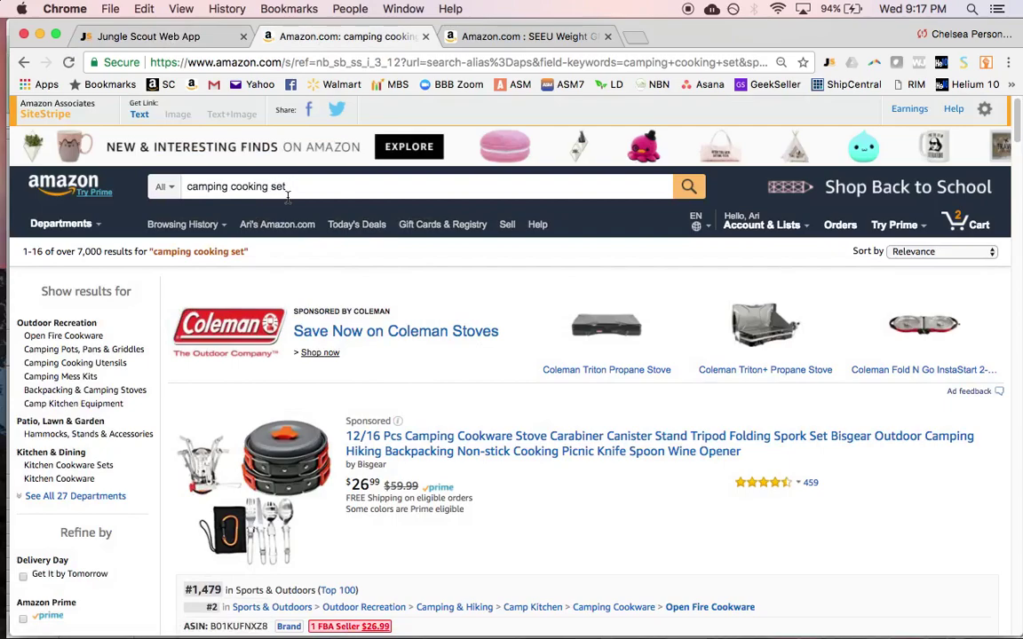
{"action": "left_click", "coordinate": [254, 189]}
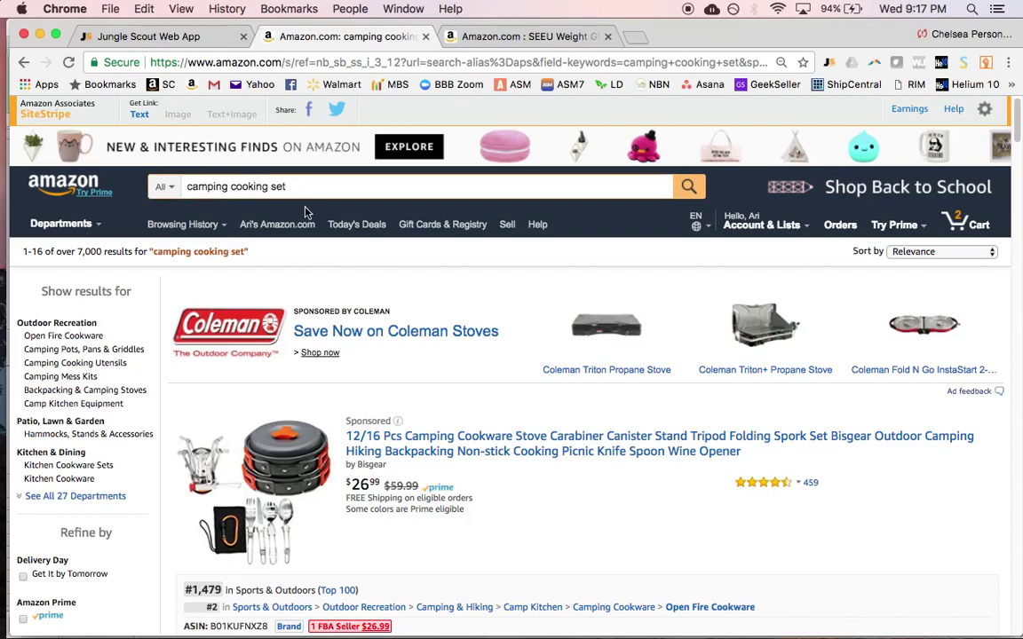
{"action": "scroll", "coordinate": [402, 271], "scroll_direction": "down", "scroll_amount": 5}
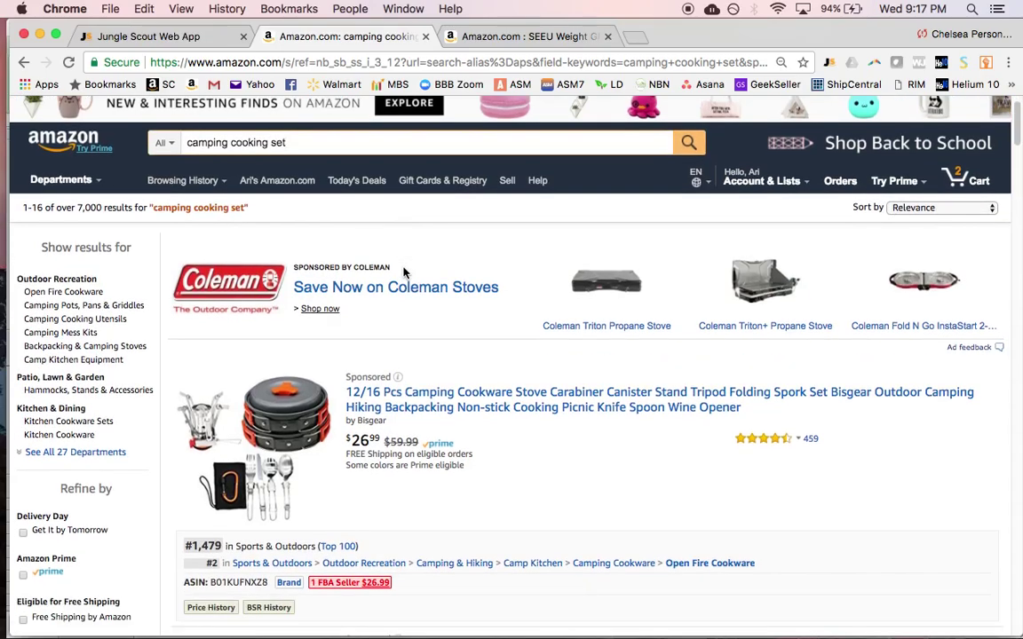
{"action": "scroll", "coordinate": [405, 270], "scroll_direction": "up", "scroll_amount": 5}
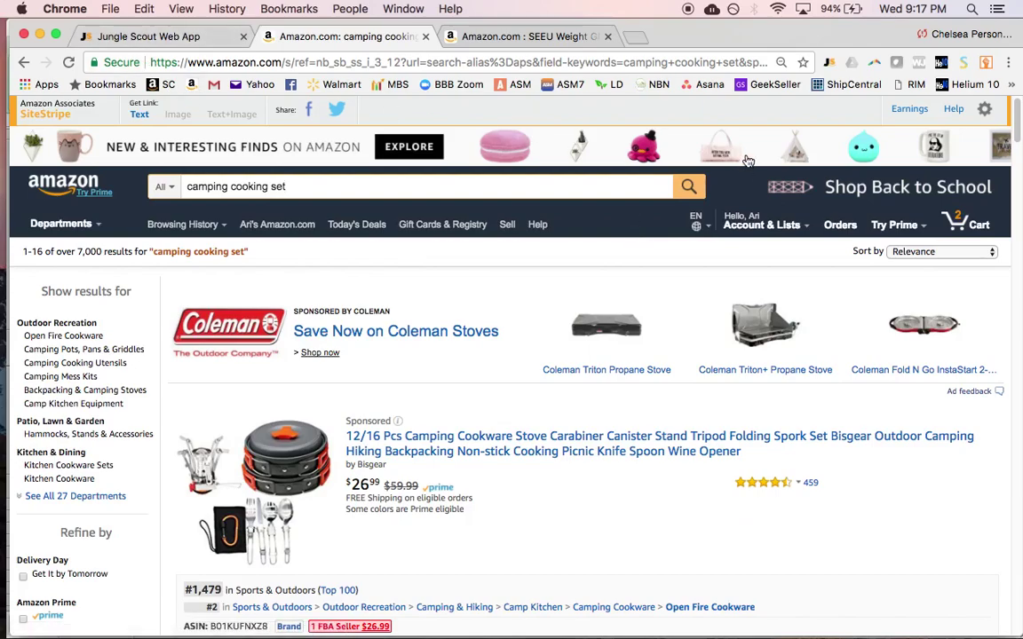
{"action": "left_click", "coordinate": [828, 64]}
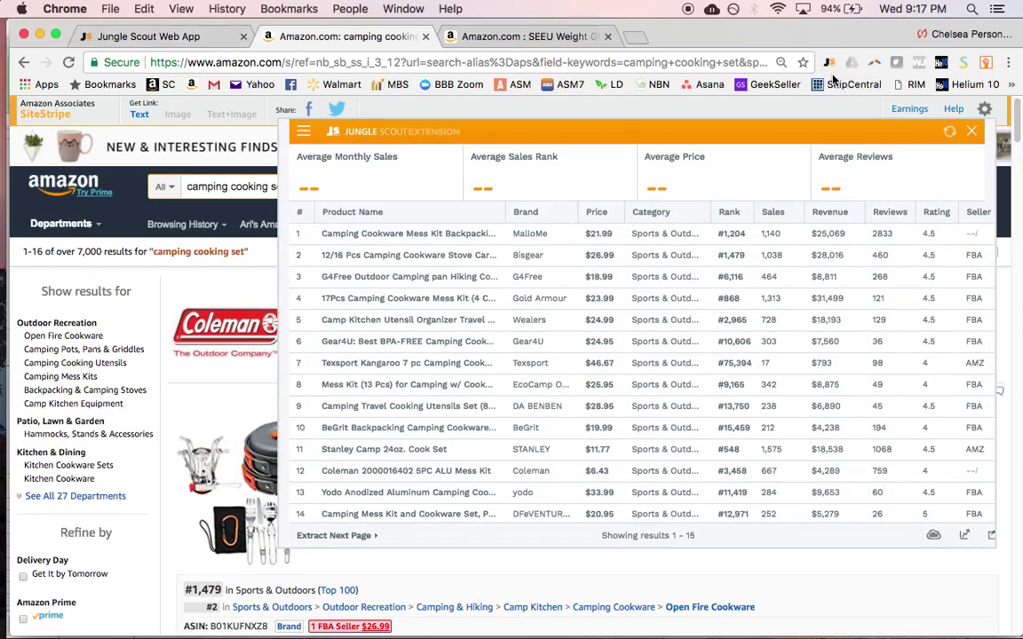
{"action": "left_click", "coordinate": [830, 212]}
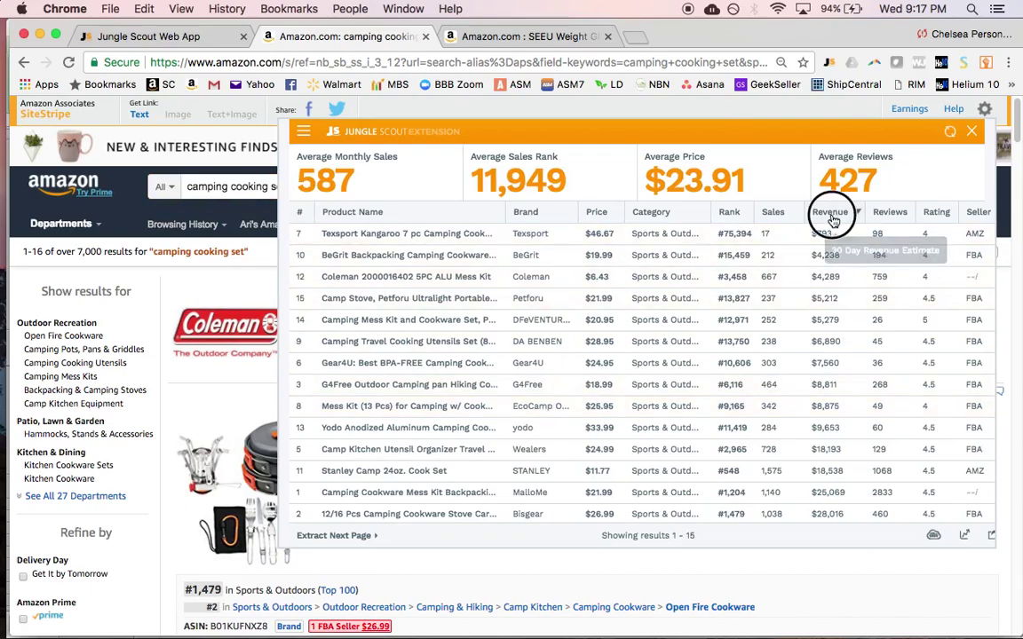
{"action": "left_click", "coordinate": [835, 215]}
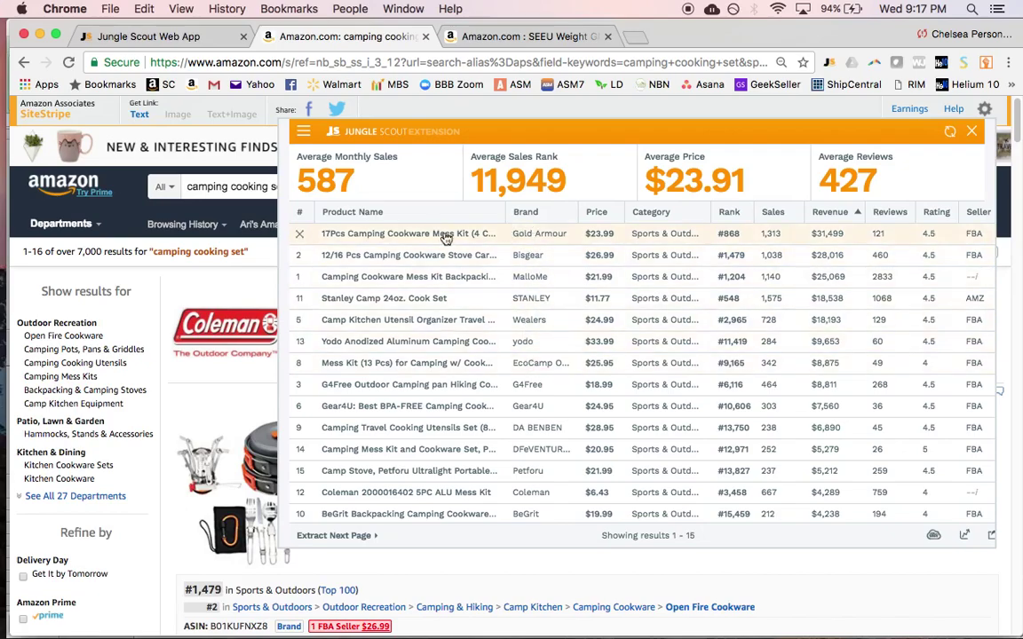
Copy the link address of Gold Armour's 17Pcs Camping Cookware Mess Kit and paste it as URL #2 in G4 of the Excel sheet
{"action": "mouse_move", "coordinate": [376, 244]}
{"action": "right_click", "coordinate": [419, 236]}
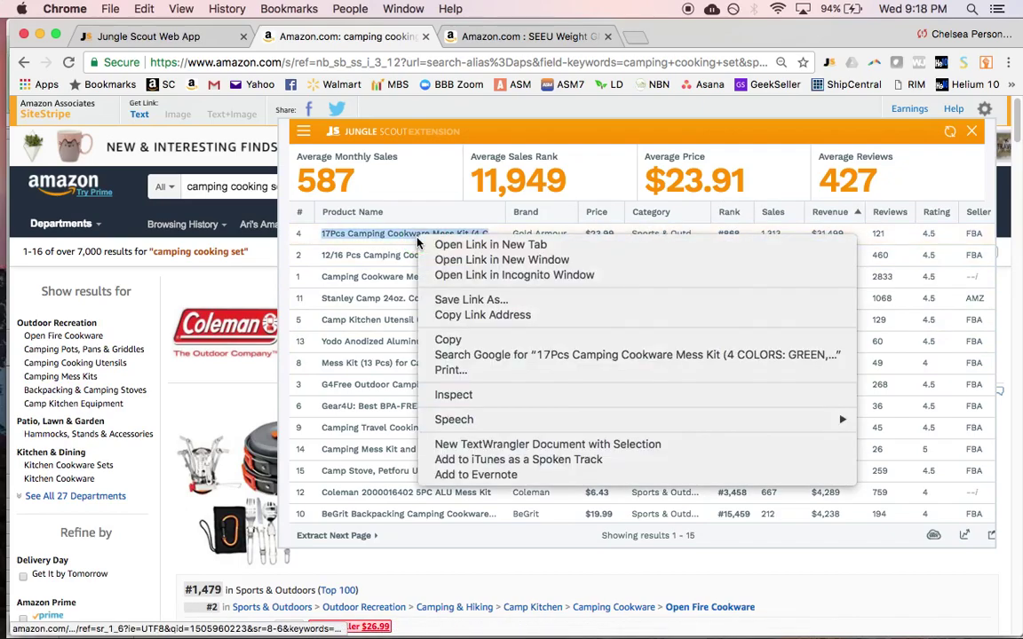
{"action": "left_click", "coordinate": [474, 316]}
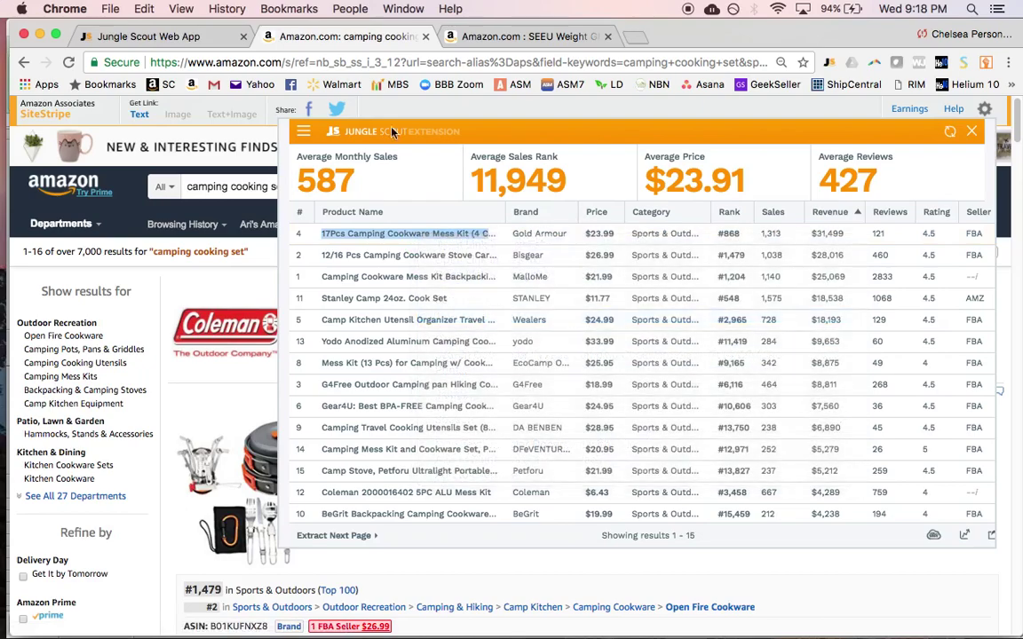
{"action": "left_click", "coordinate": [148, 36]}
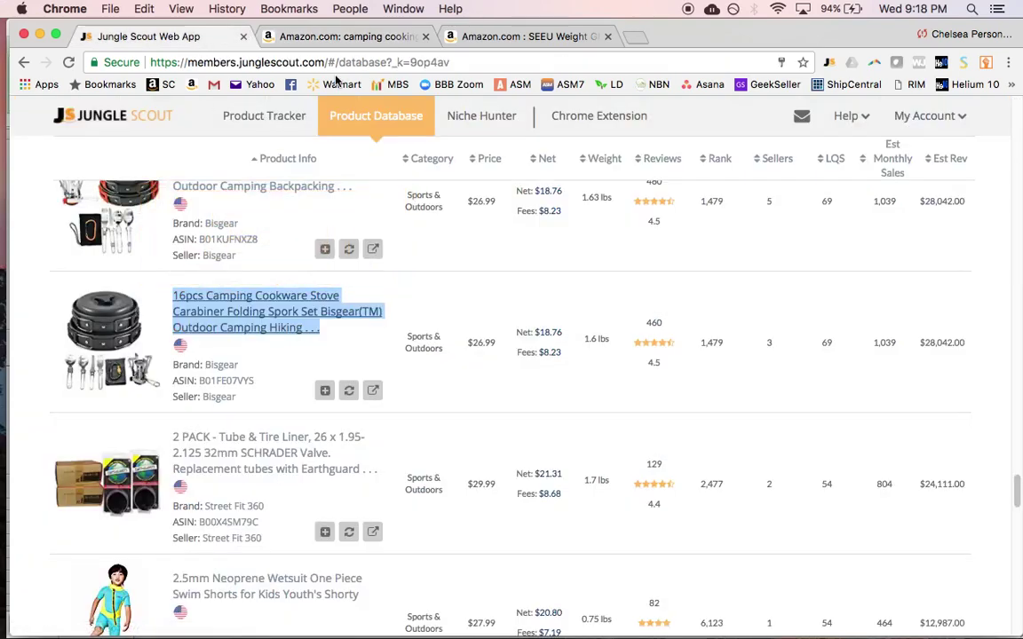
{"action": "key", "text": "super+Tab"}
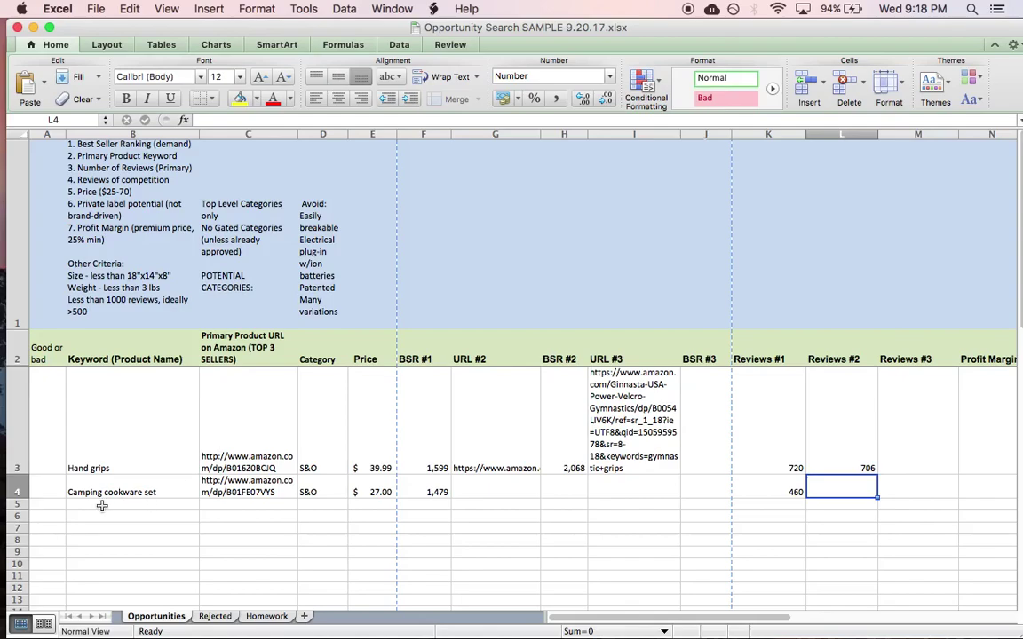
{"action": "right_click", "coordinate": [484, 484]}
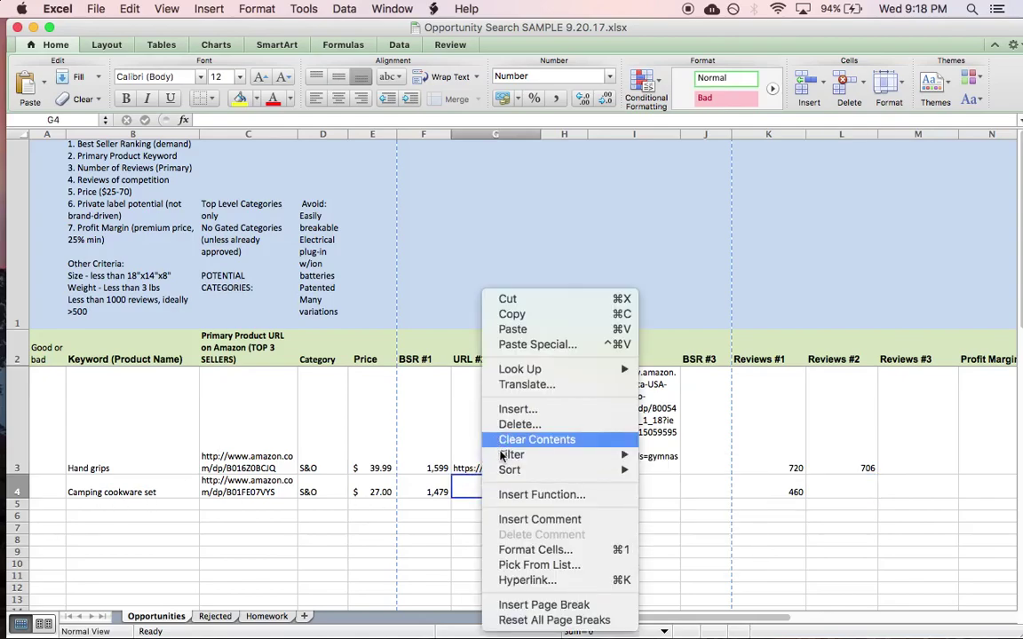
{"action": "mouse_move", "coordinate": [506, 477]}
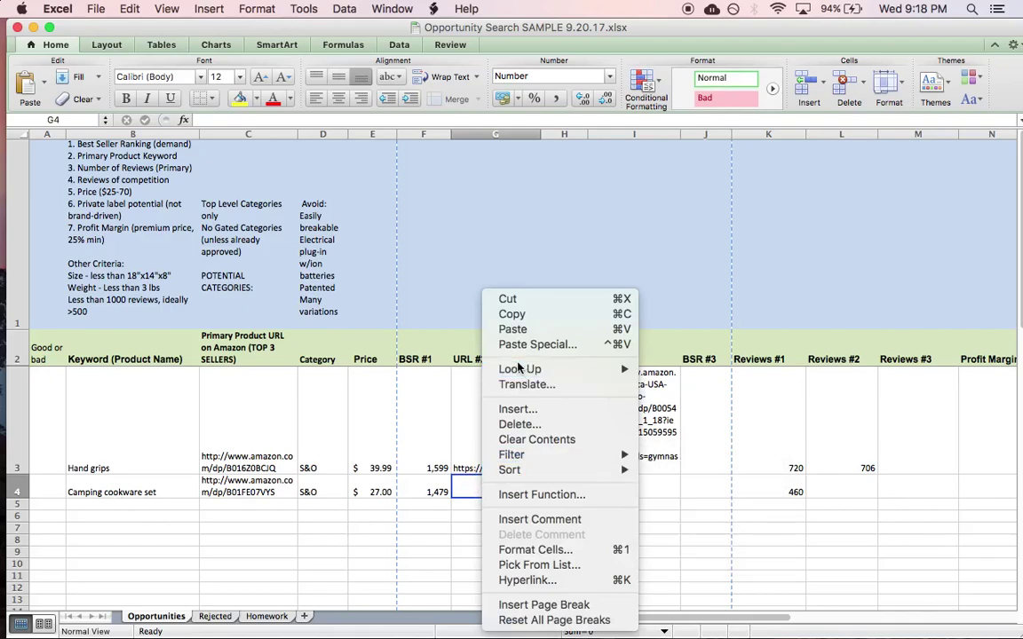
{"action": "left_click", "coordinate": [505, 330]}
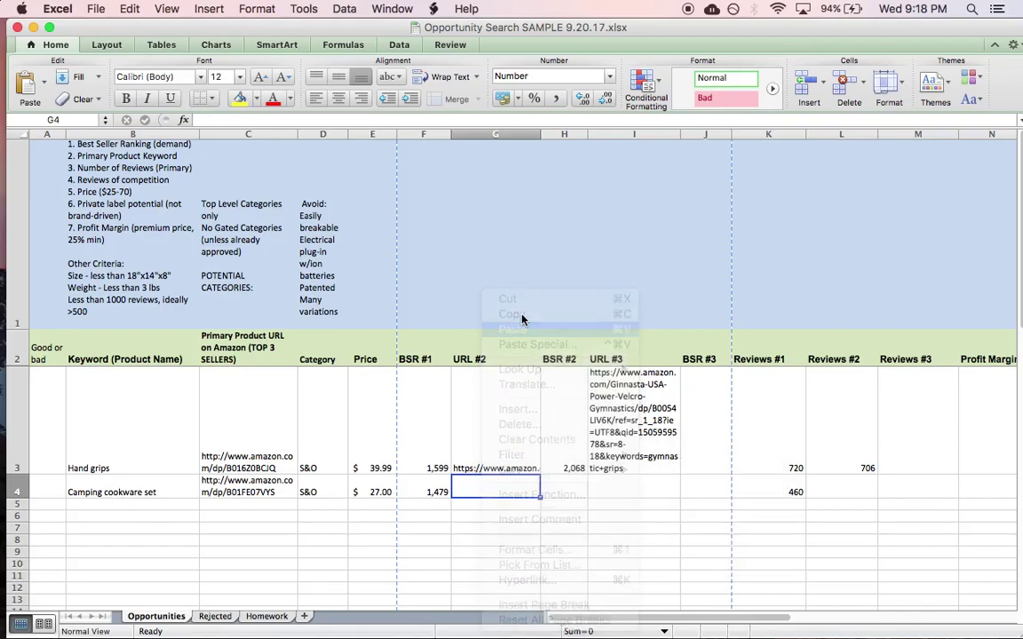
Look up the Gold Armour mess kit's rank in the Jungle Scout extension and enter 868 as BSR #2 in H4
{"action": "left_click", "coordinate": [577, 488]}
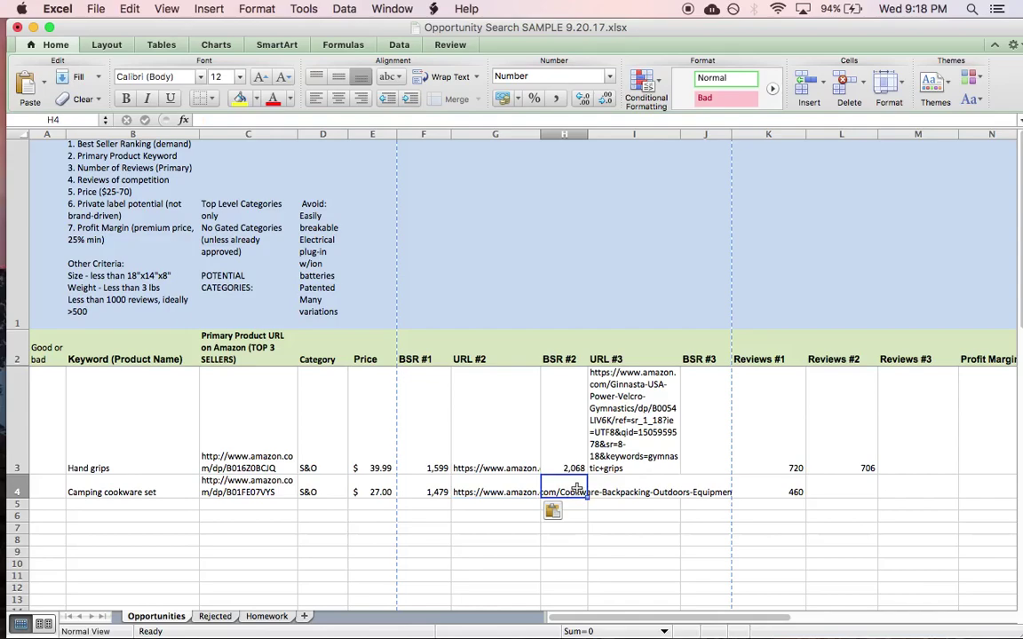
{"action": "key", "text": "super+Tab"}
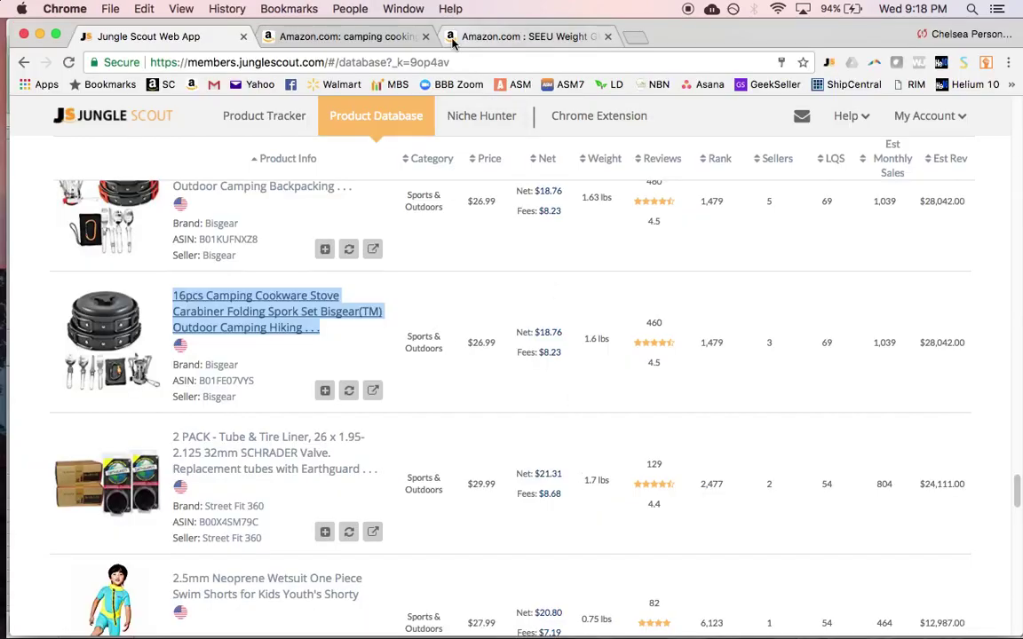
{"action": "left_click", "coordinate": [355, 36]}
{"action": "triple_click", "coordinate": [503, 242]}
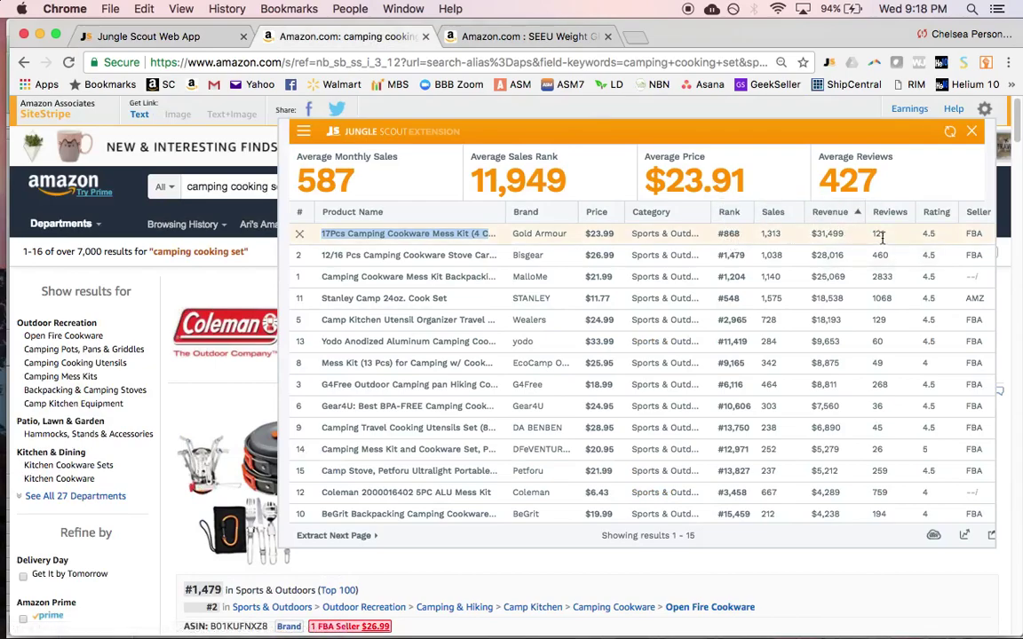
{"action": "key", "text": "super+Tab"}
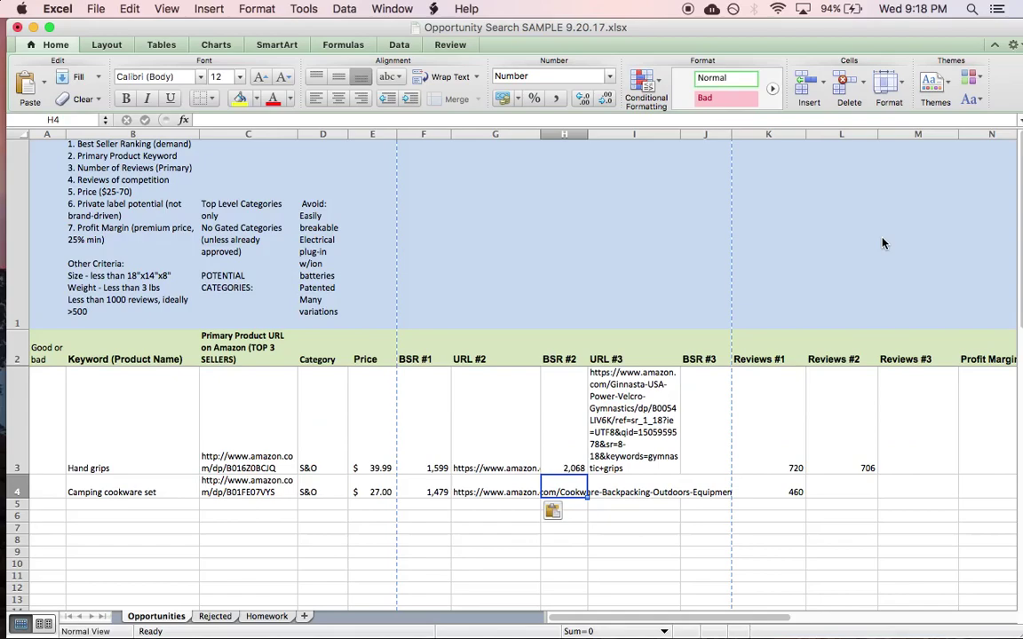
{"action": "type", "text": "868"}
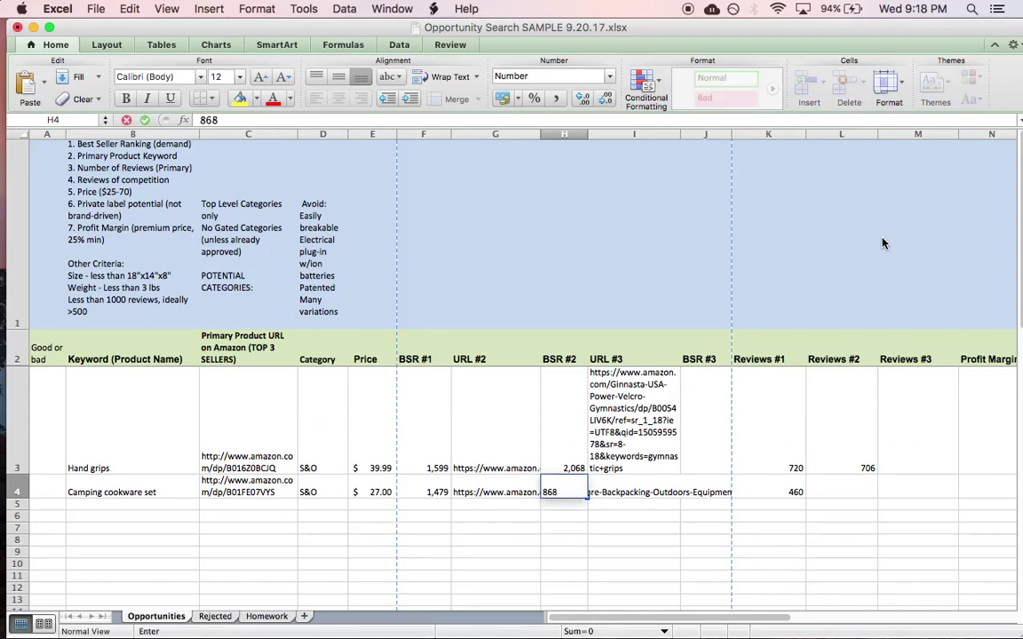
{"action": "key", "text": "Tab"}
Enter 121 as the camping cookware set's Reviews #2 in L4
{"action": "key", "text": "Tab"}
{"action": "key", "text": "Tab"}
{"action": "key", "text": "Tab"}
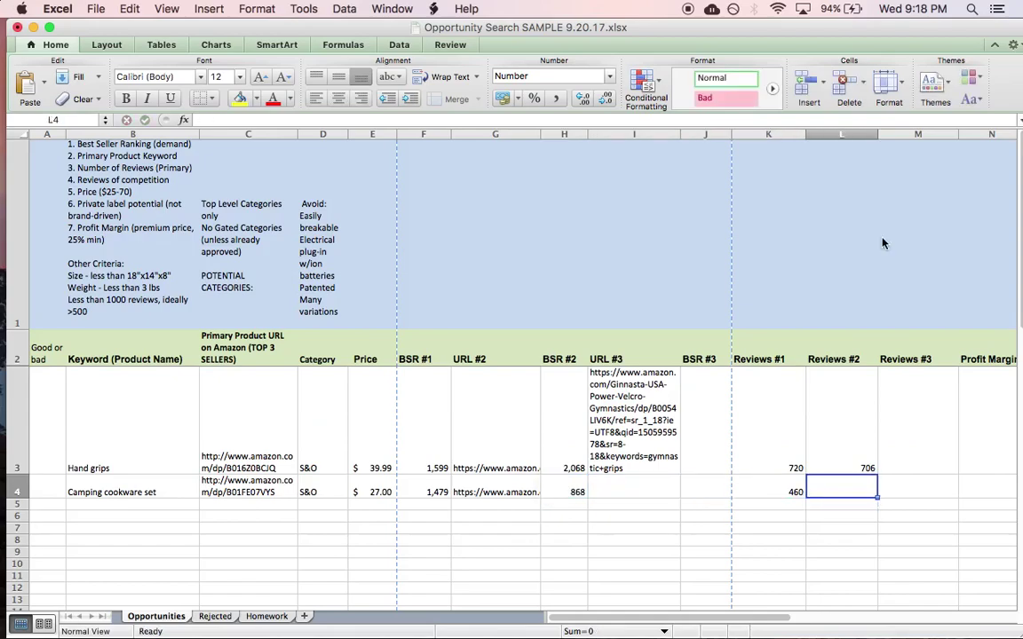
{"action": "type", "text": "121"}
{"action": "key", "text": "Tab"}
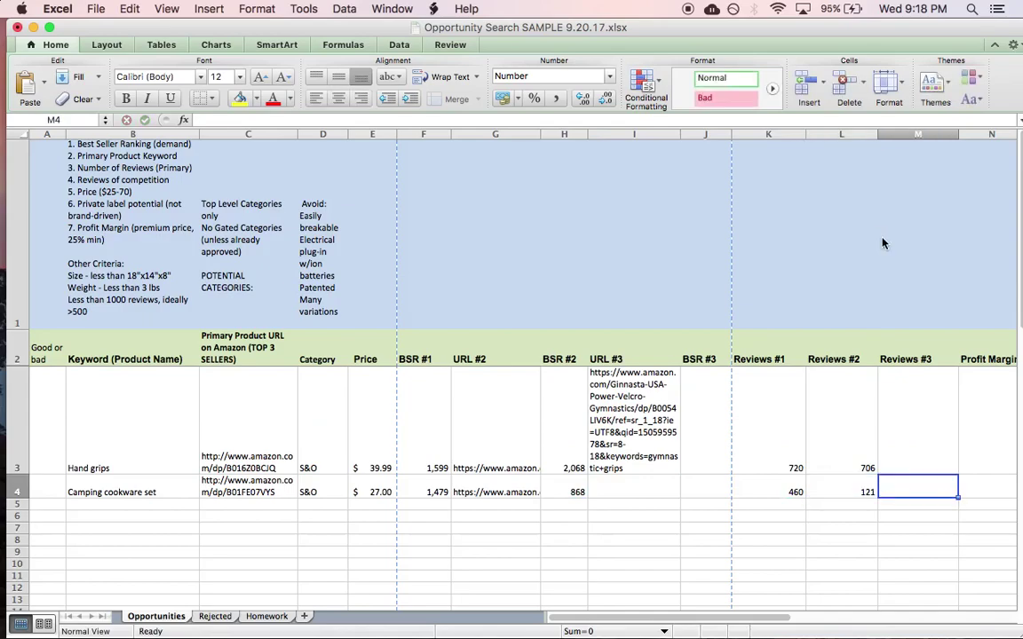
Copy the link address of MalloMe's Camping Cookware Mess Kit from the Jungle Scout extension and paste it as URL #3 in I4 of the Excel sheet
{"action": "key", "text": "super+Tab"}
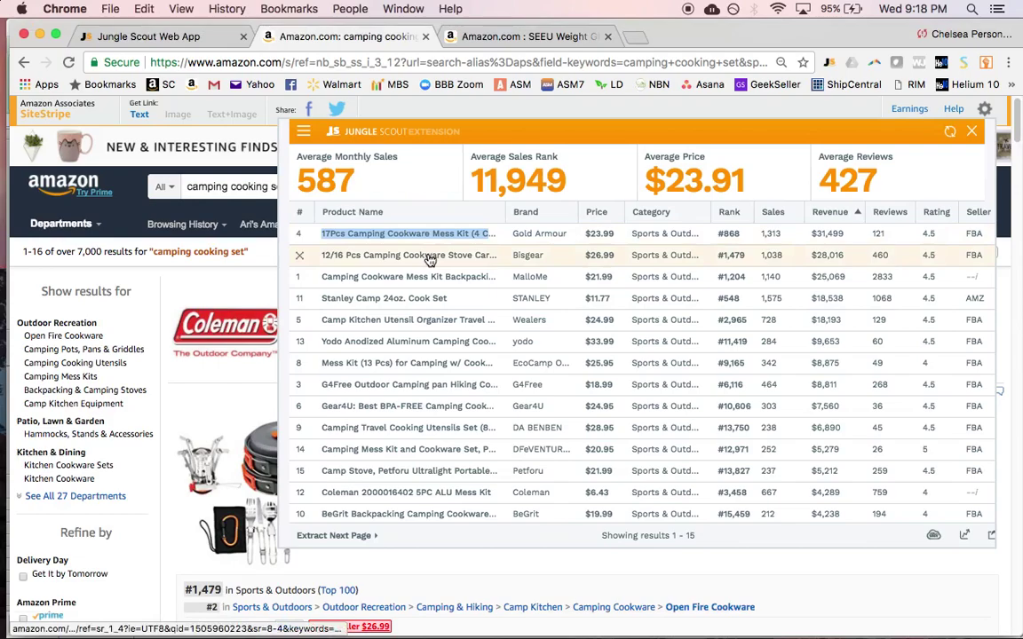
{"action": "mouse_move", "coordinate": [430, 258]}
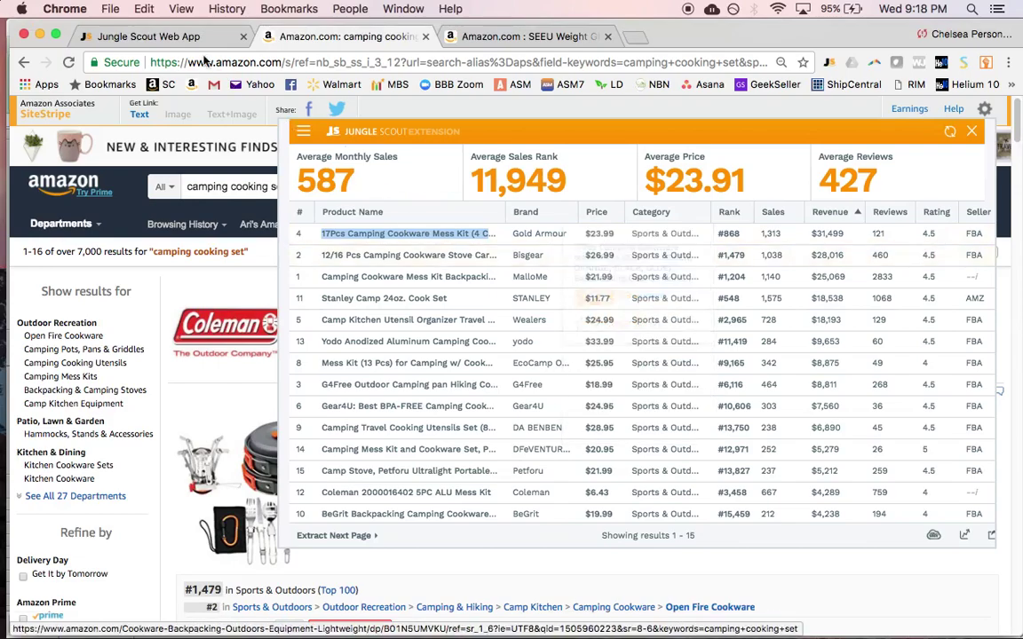
{"action": "left_click", "coordinate": [127, 39]}
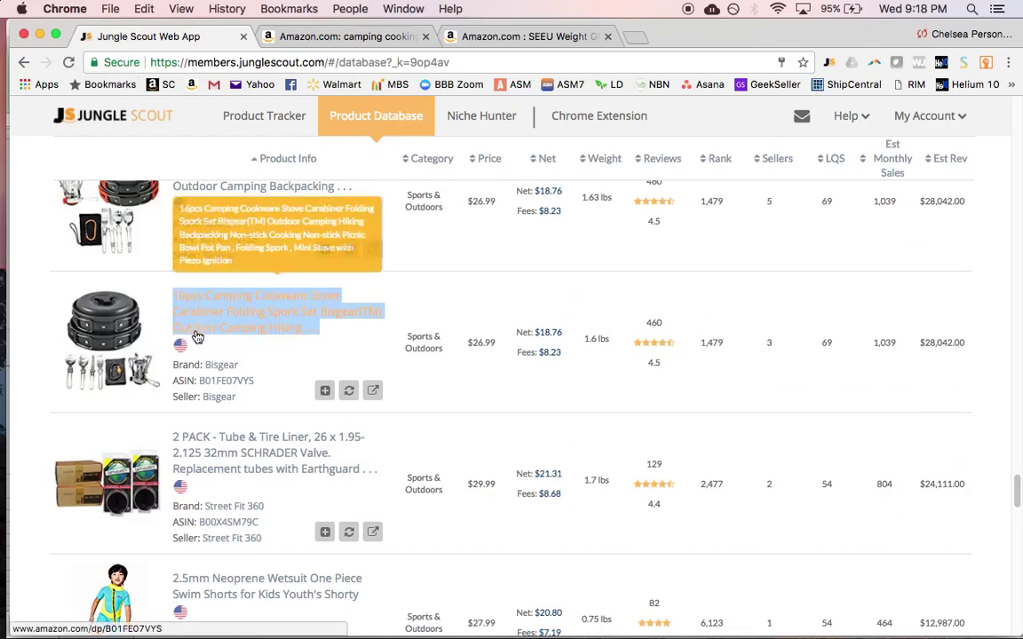
{"action": "left_click", "coordinate": [300, 39]}
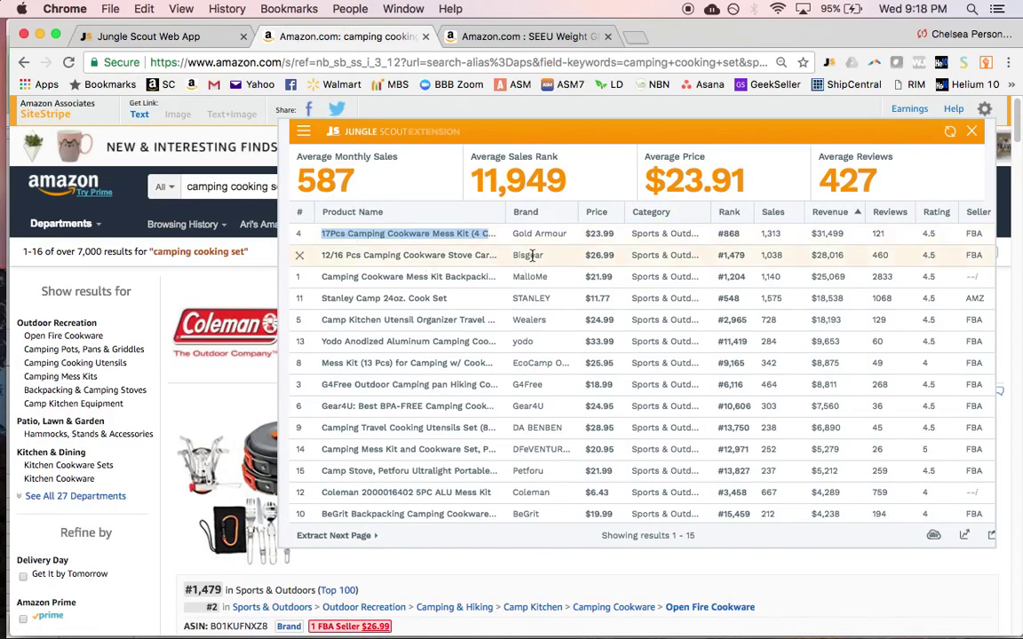
{"action": "mouse_move", "coordinate": [438, 282]}
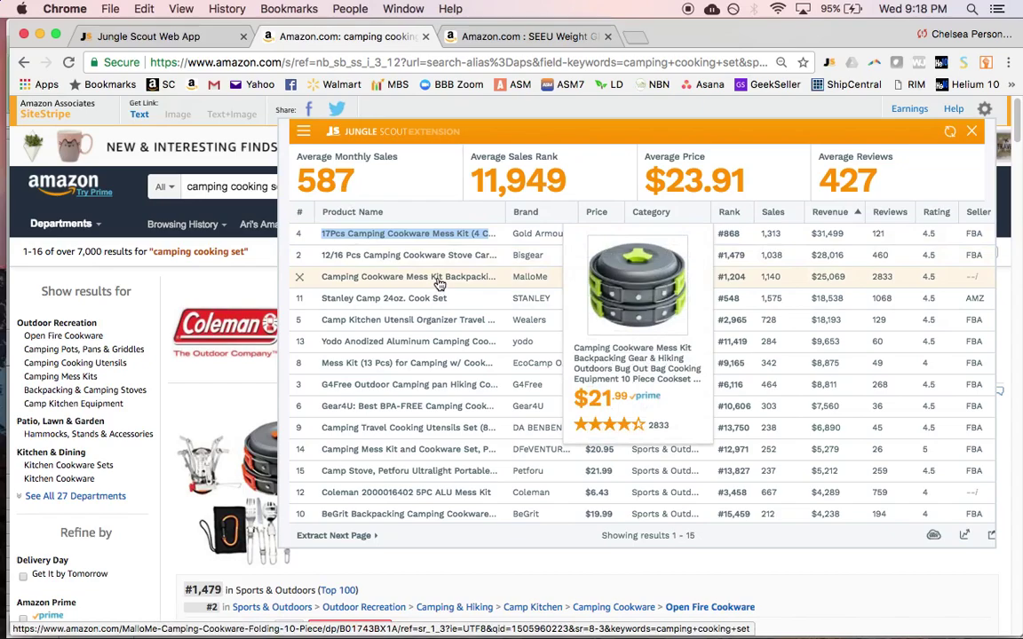
{"action": "right_click", "coordinate": [438, 283]}
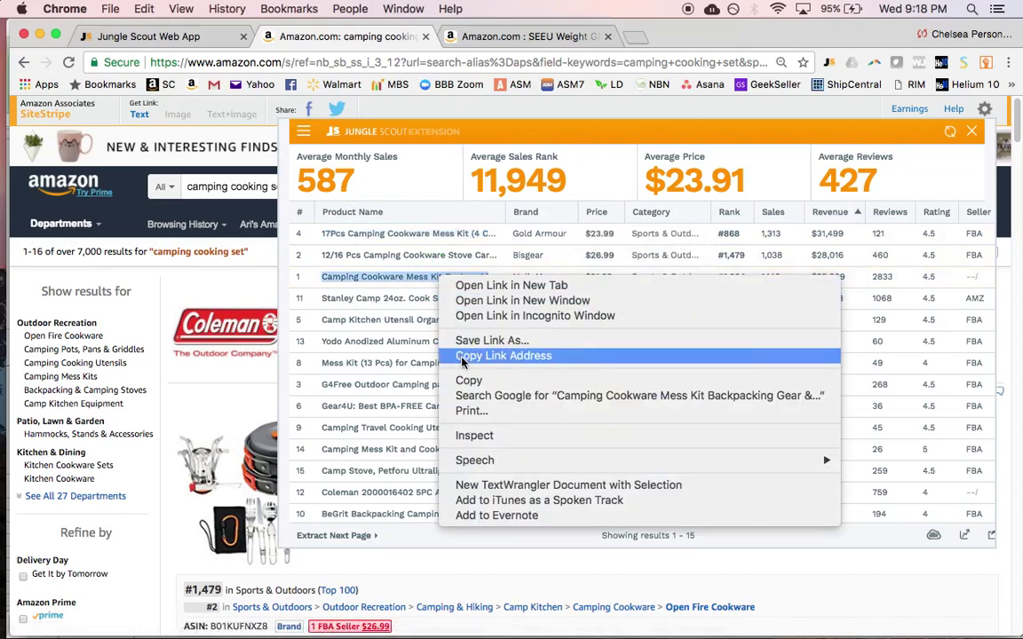
{"action": "left_click", "coordinate": [461, 359]}
{"action": "key", "text": "super+Tab"}
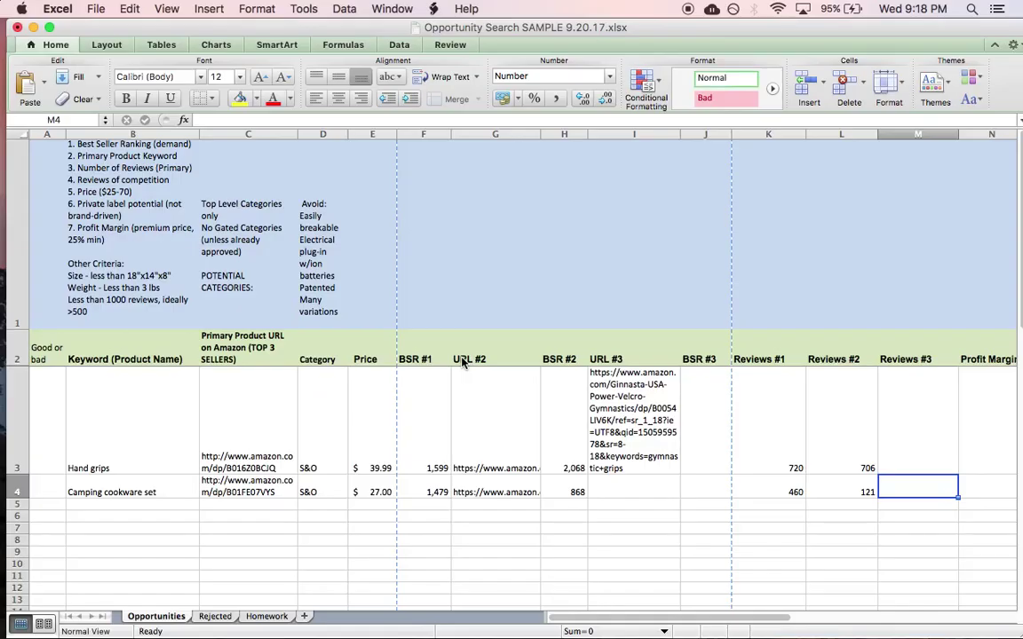
{"action": "left_click", "coordinate": [602, 493]}
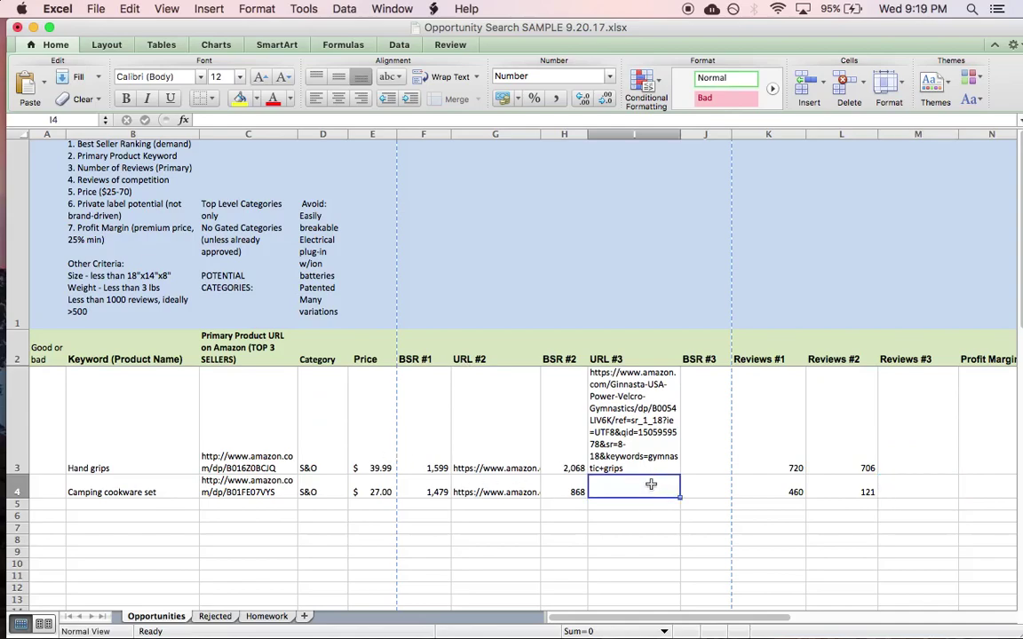
{"action": "key", "text": "super+v"}
Look up the MalloMe mess kit's rank in the Jungle Scout extension and enter 1244 as BSR #3 in J4
{"action": "left_click", "coordinate": [709, 410]}
{"action": "scroll", "coordinate": [710, 404], "scroll_direction": "down", "scroll_amount": 2}
{"action": "scroll", "coordinate": [710, 404], "scroll_direction": "up", "scroll_amount": 2}
{"action": "key", "text": "super+Tab"}
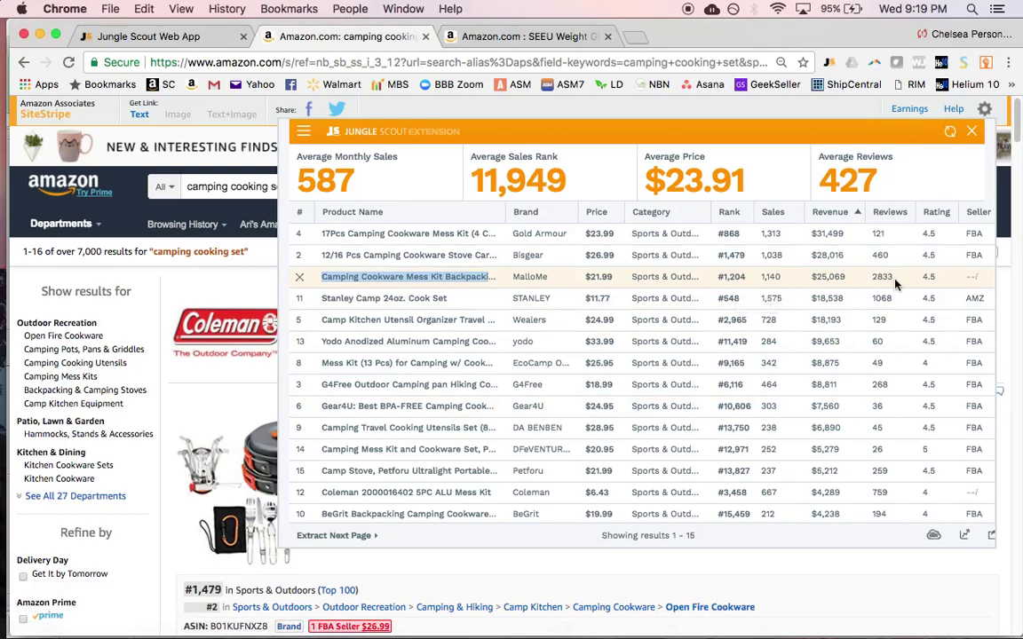
{"action": "key", "text": "super+Tab"}
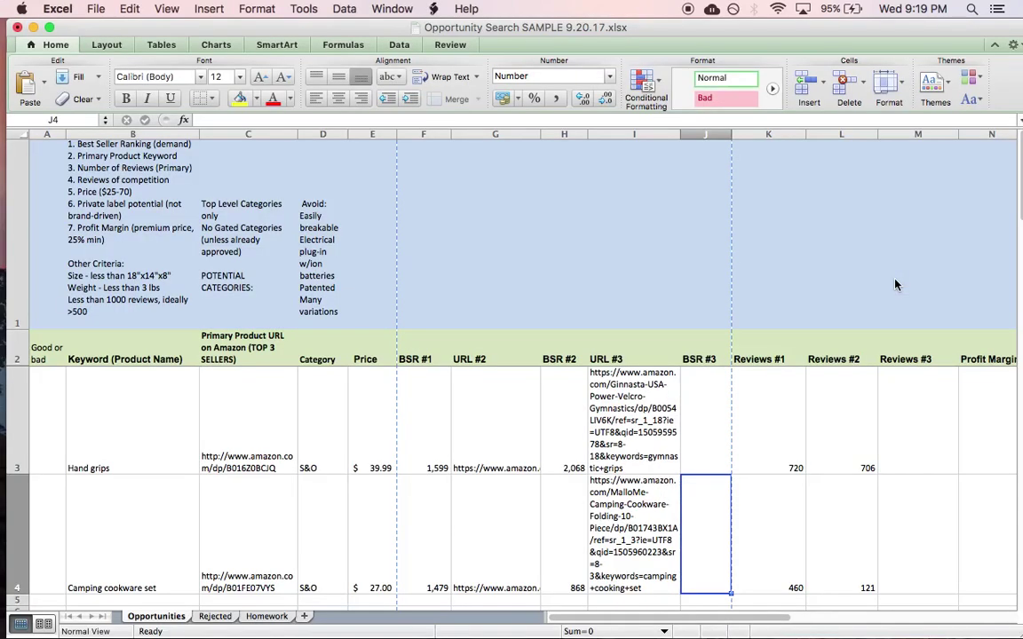
{"action": "type", "text": "1,204"}
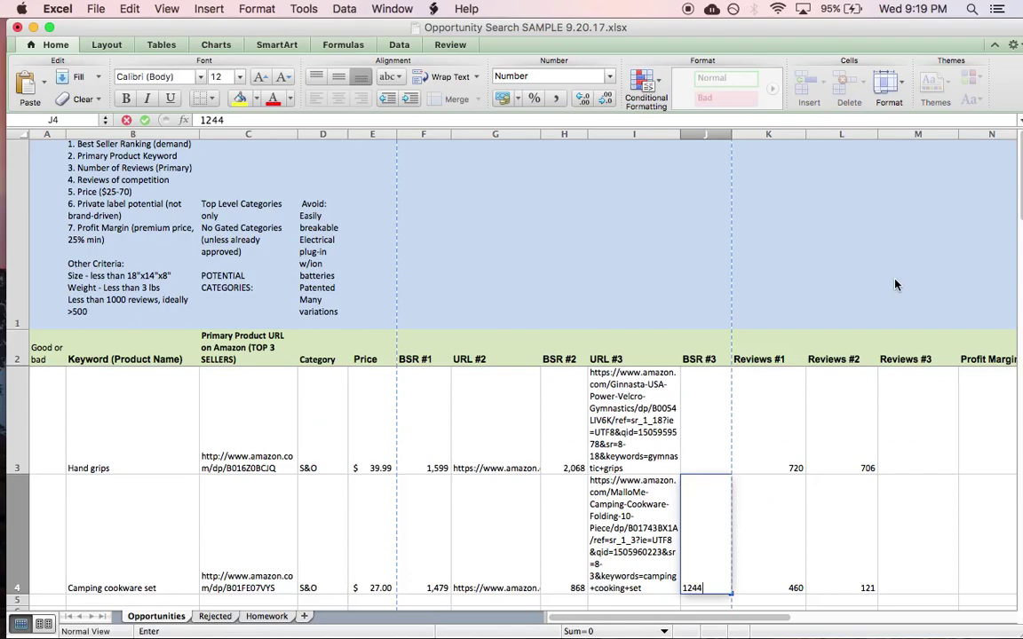
{"action": "key", "text": "Tab"}
Look up the MalloMe mess kit's review count in Chrome and enter 2,833 as Reviews #3 in M4
{"action": "key", "text": "super+Tab"}
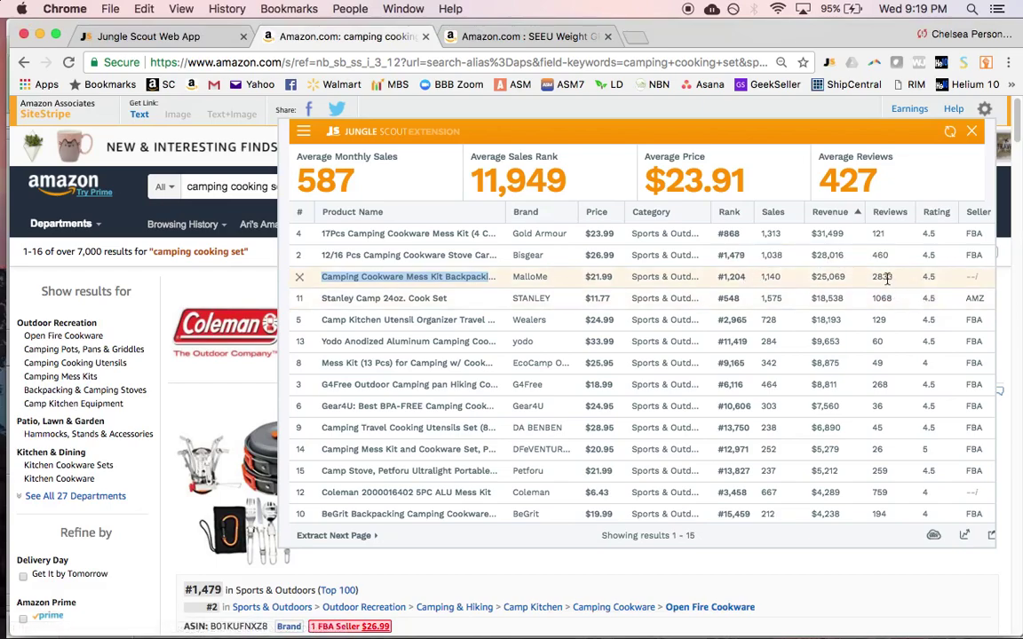
{"action": "key", "text": "super+Tab"}
{"action": "left_click", "coordinate": [910, 586]}
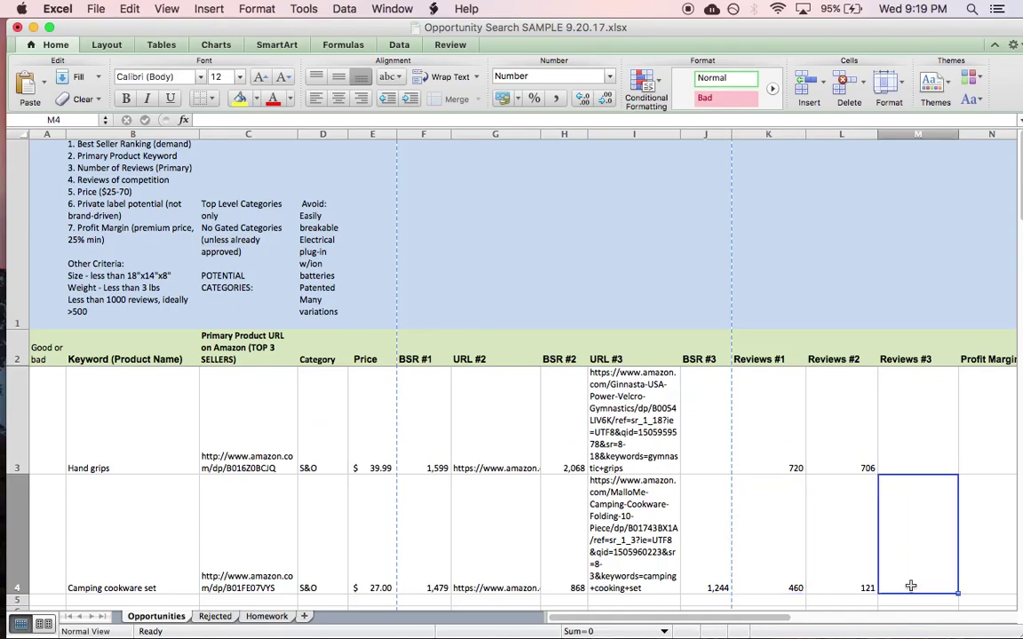
{"action": "type", "text": "2,"}
{"action": "type", "text": "833"}
{"action": "key", "text": "Tab"}
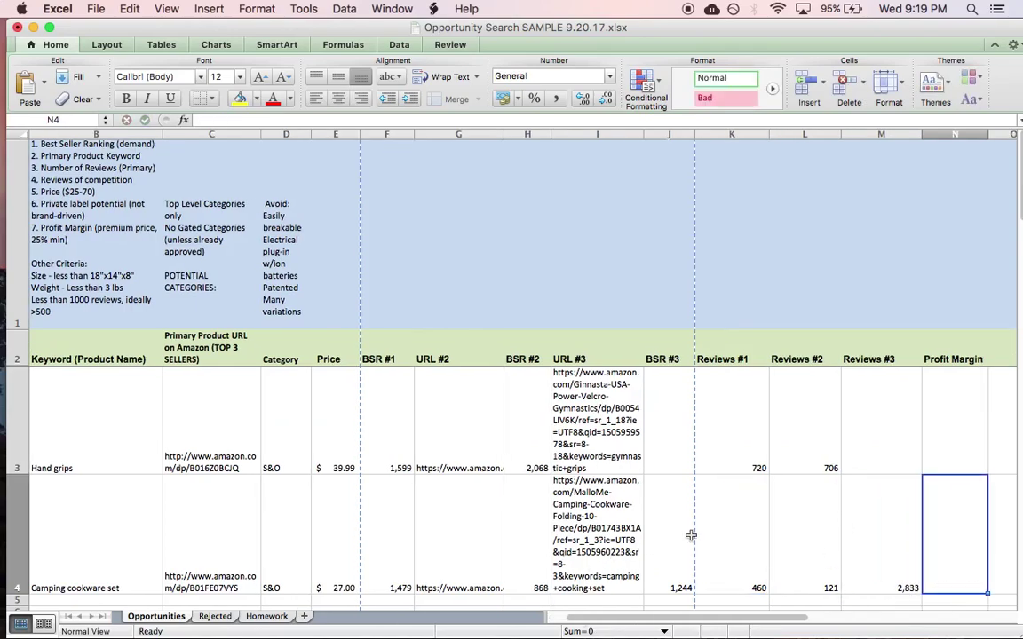
Review the camping cookware row in the sheet, then examine the competing sets in the Jungle Scout extension results in Chrome
{"action": "scroll", "coordinate": [613, 510], "scroll_direction": "down", "scroll_amount": 2}
{"action": "scroll", "coordinate": [613, 510], "scroll_direction": "up", "scroll_amount": 2}
{"action": "scroll", "coordinate": [614, 512], "scroll_direction": "down", "scroll_amount": 1}
{"action": "mouse_move", "coordinate": [655, 617]}
{"action": "left_mouse_down"}
{"action": "mouse_move", "coordinate": [632, 612]}
{"action": "mouse_move", "coordinate": [653, 613]}
{"action": "left_mouse_up"}
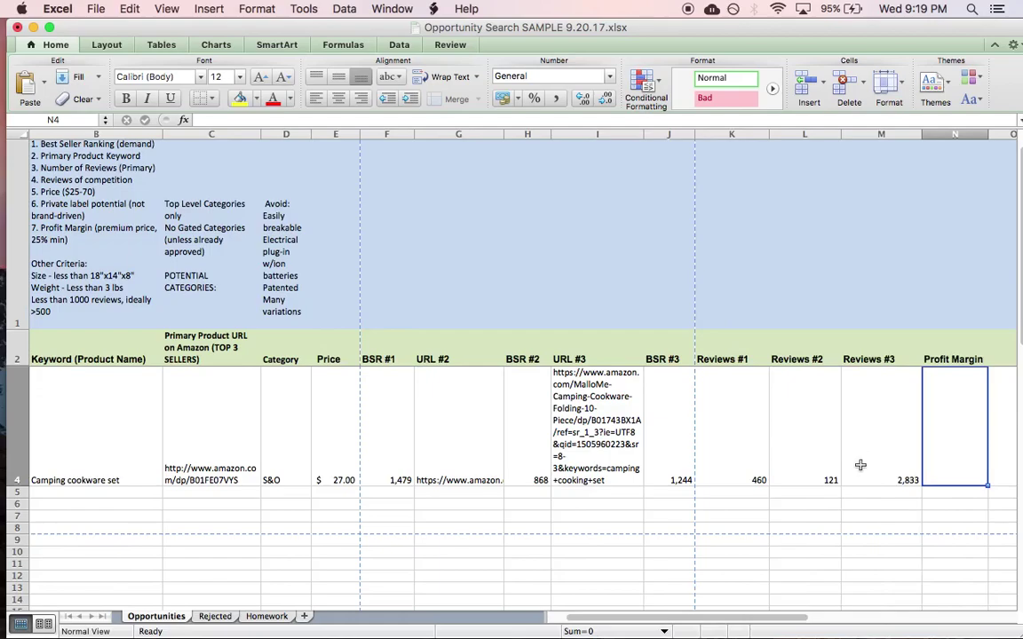
{"action": "key", "text": "super+Tab"}
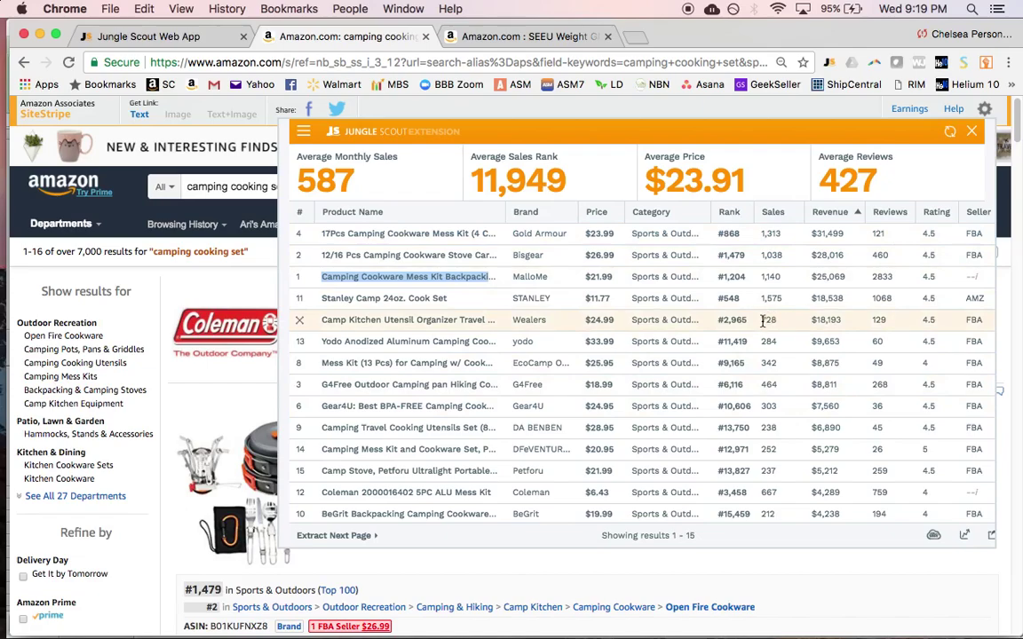
{"action": "mouse_move", "coordinate": [420, 283]}
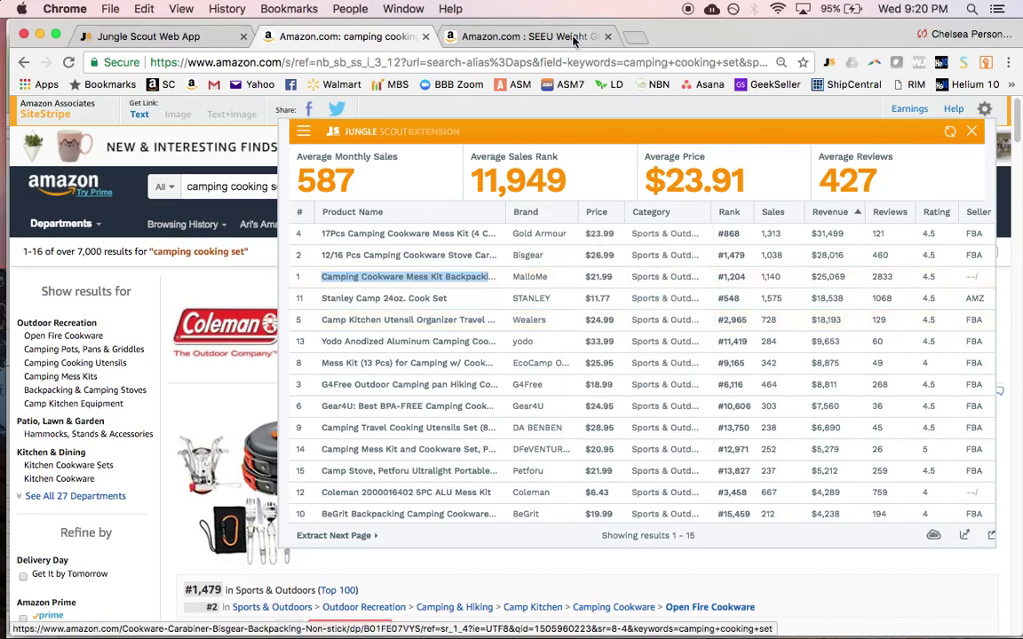
{"action": "scroll", "coordinate": [409, 514], "scroll_direction": "down", "scroll_amount": 2}
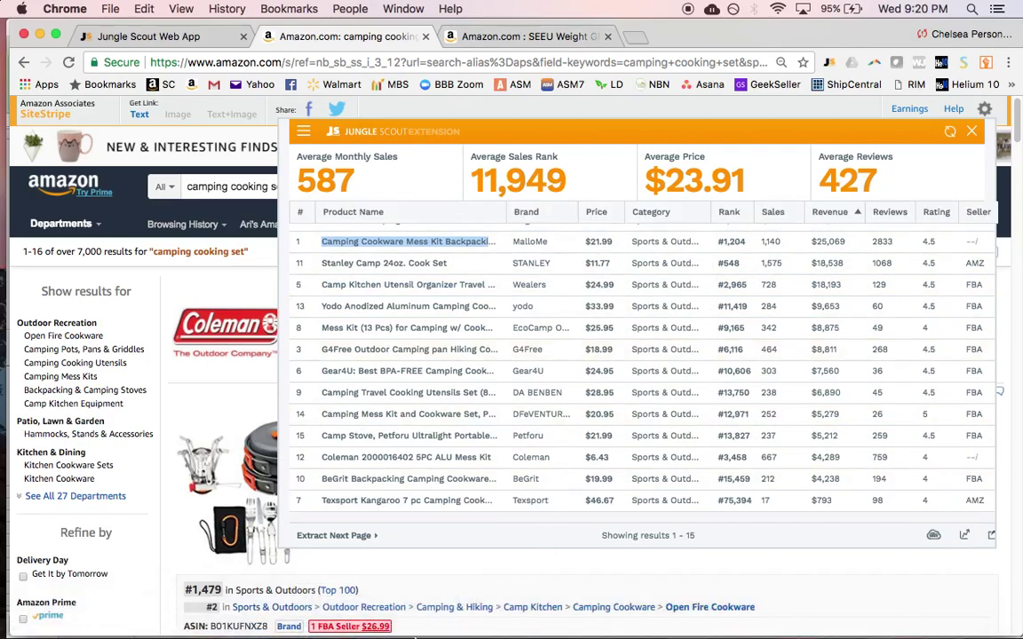
Switch to Excel and delete the Hand grips row from the Opportunities sheet
{"action": "left_click", "coordinate": [188, 619]}
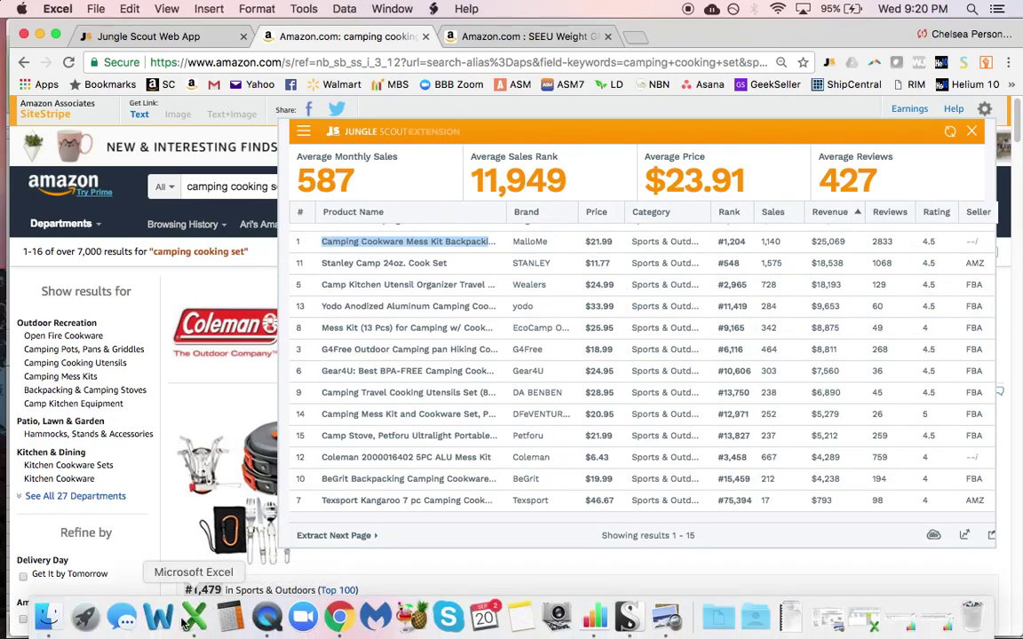
{"action": "scroll", "coordinate": [558, 459], "scroll_direction": "up", "scroll_amount": 1}
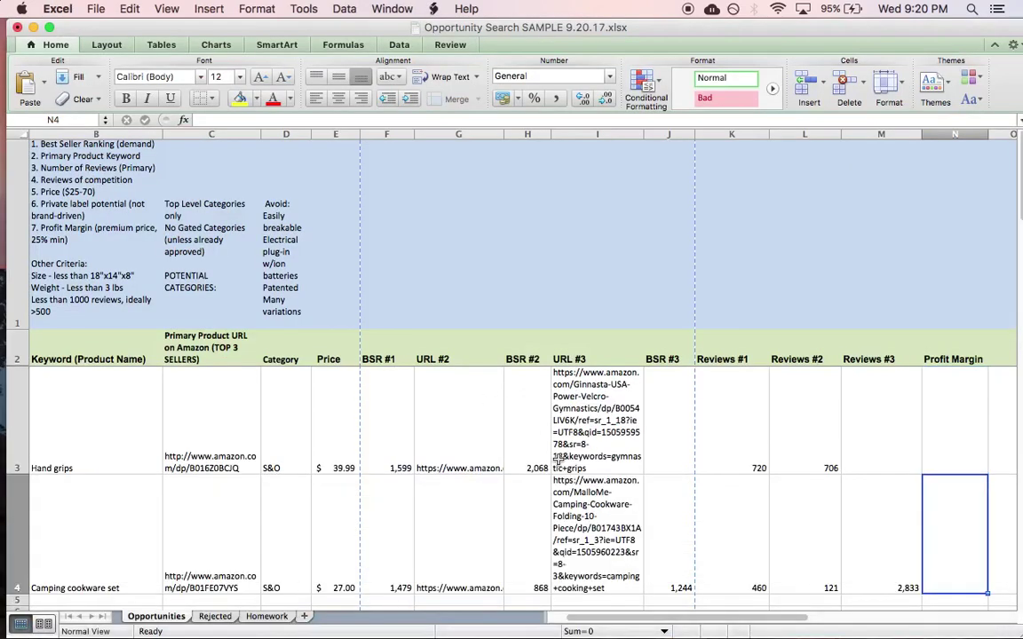
{"action": "left_click", "coordinate": [18, 370]}
{"action": "right_click", "coordinate": [27, 407]}
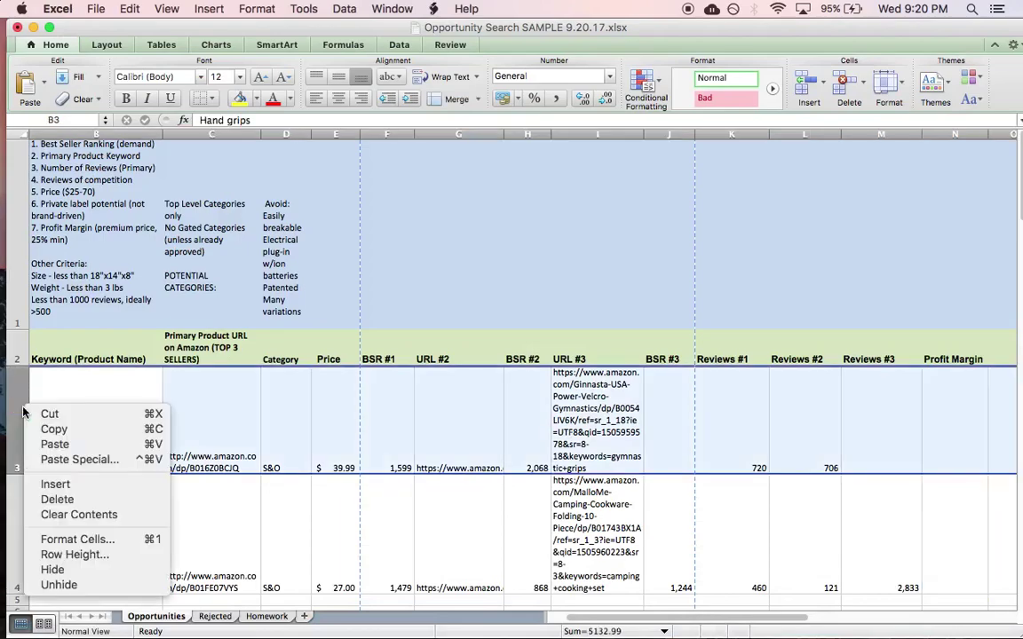
{"action": "left_click", "coordinate": [57, 499]}
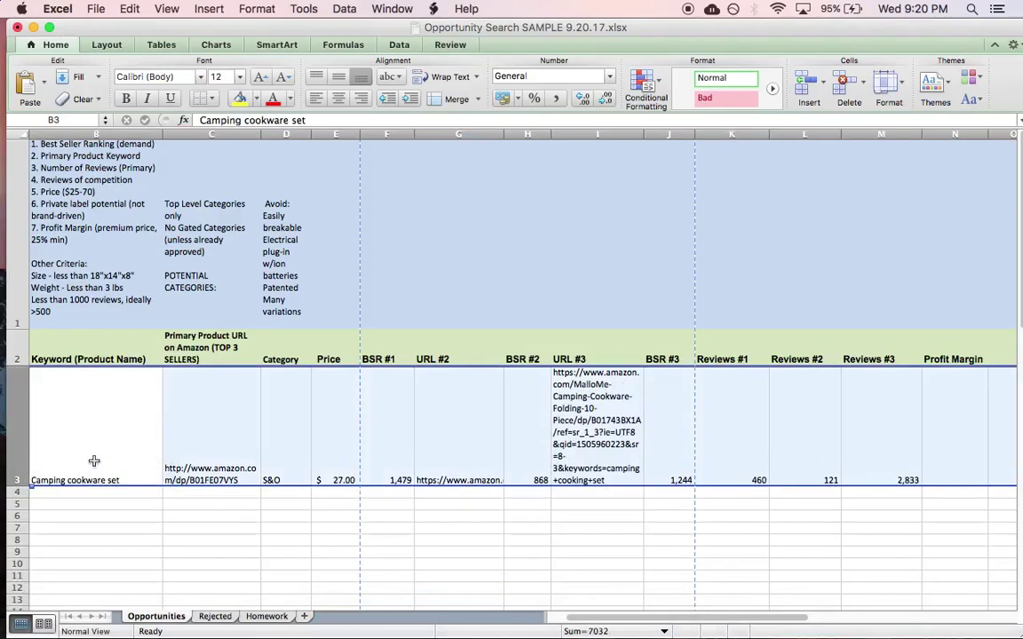
{"action": "left_click", "coordinate": [557, 517]}
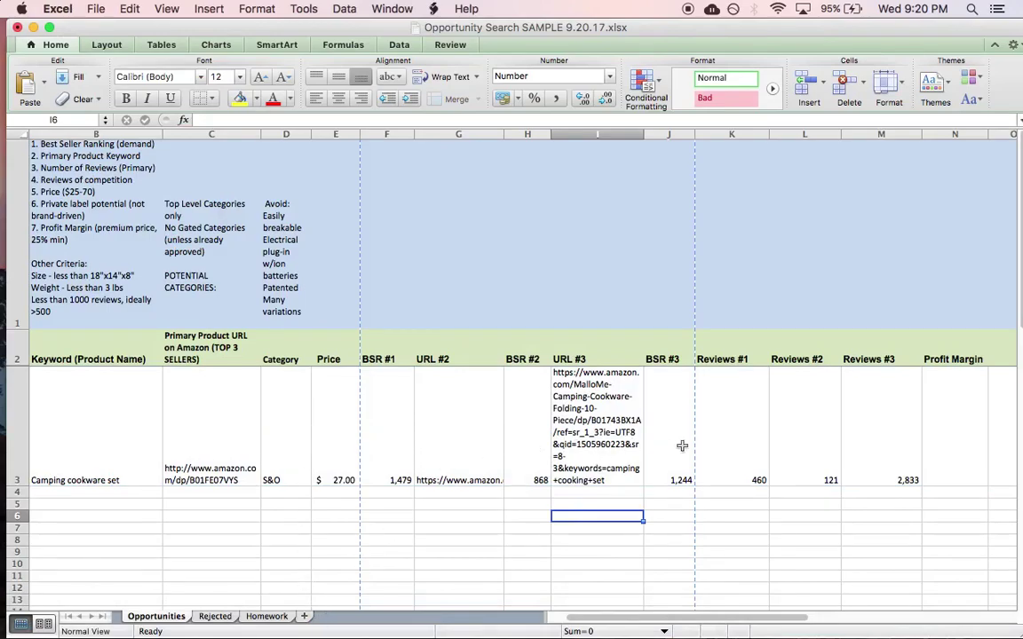
{"action": "double_click", "coordinate": [575, 418]}
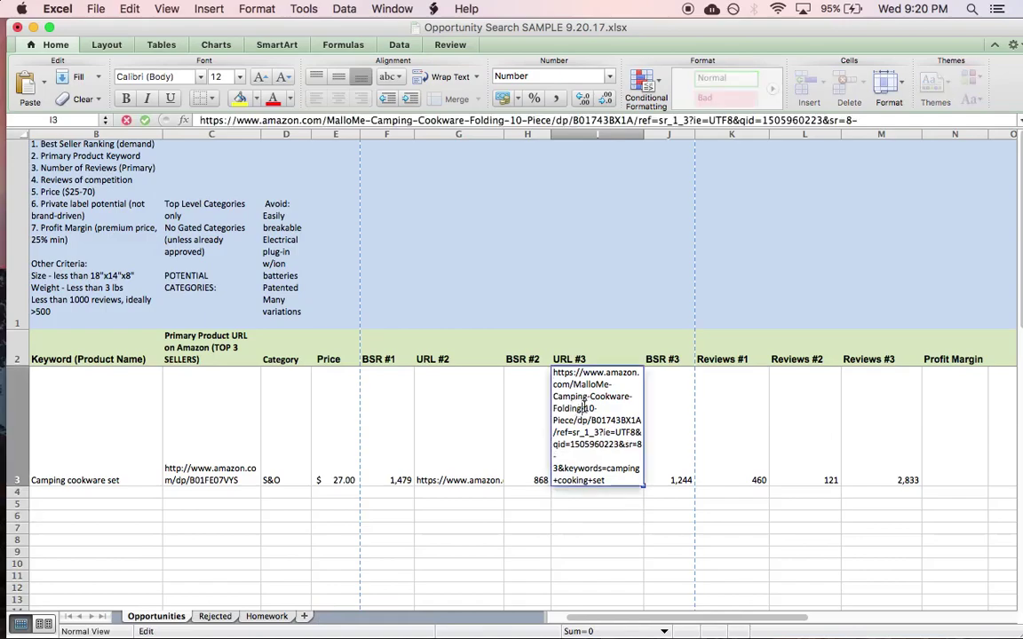
{"action": "left_click_drag", "start_coordinate": [582, 410], "coordinate": [564, 388]}
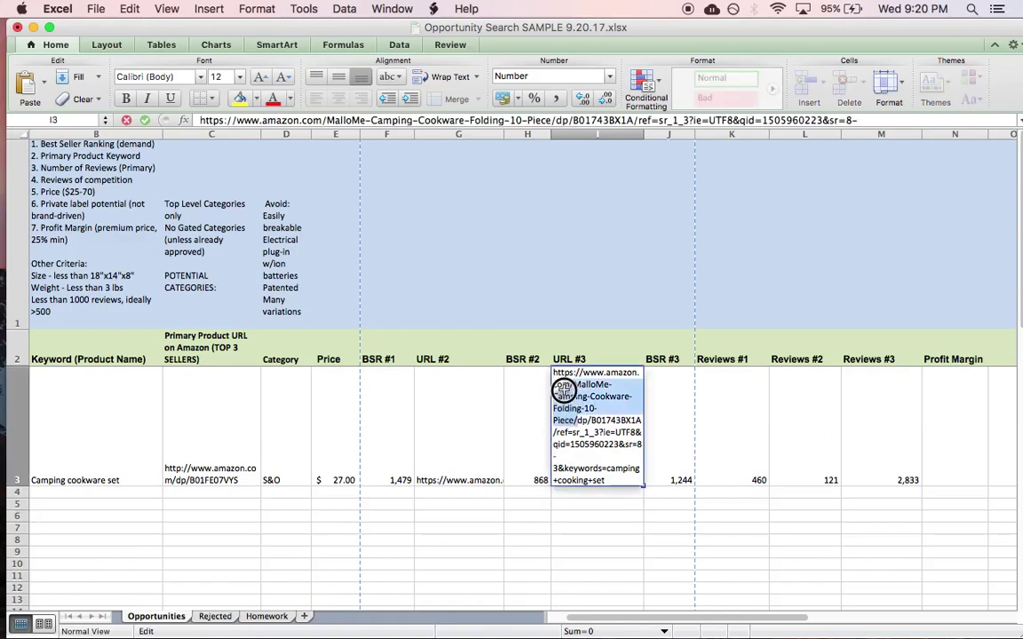
{"action": "left_click", "coordinate": [578, 421]}
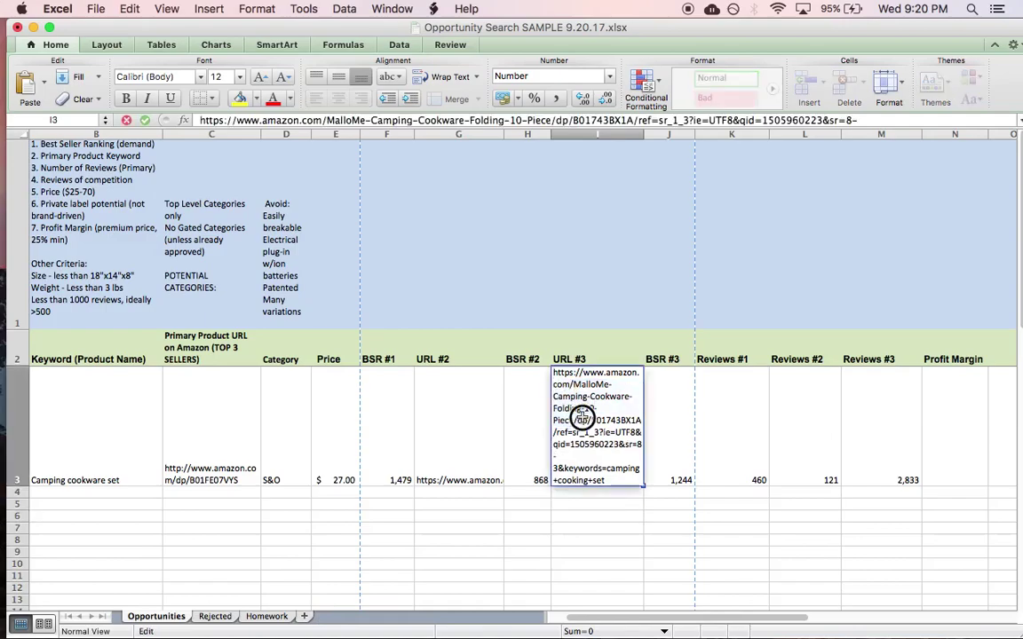
{"action": "left_click_drag", "start_coordinate": [578, 422], "coordinate": [572, 384]}
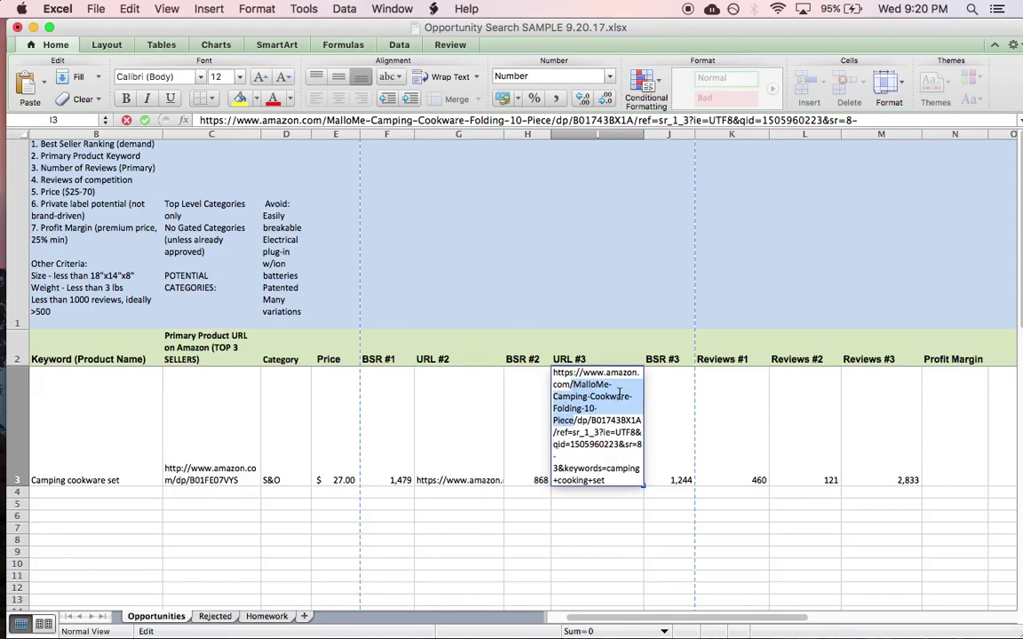
{"action": "key", "text": "BackSpace"}
{"action": "left_click", "coordinate": [584, 432]}
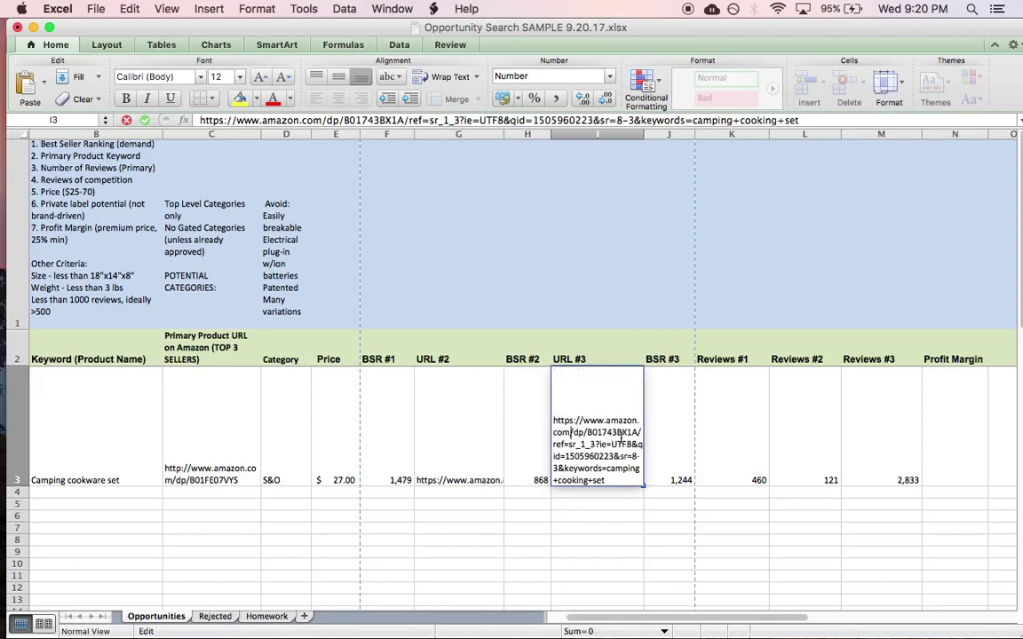
{"action": "left_click_drag", "start_coordinate": [637, 432], "coordinate": [636, 480]}
{"action": "key", "text": "BackSpace"}
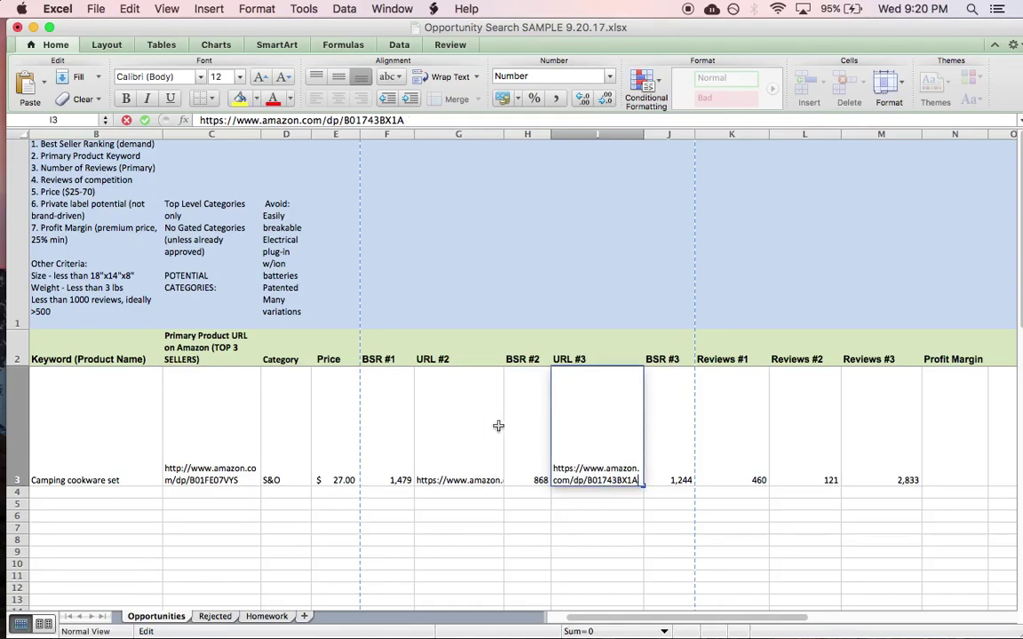
{"action": "left_click", "coordinate": [524, 429]}
Test the shortened URL #3 by opening it in Chrome's SEEU weight gloves tab, then return to the Excel sheet
{"action": "left_click", "coordinate": [586, 377]}
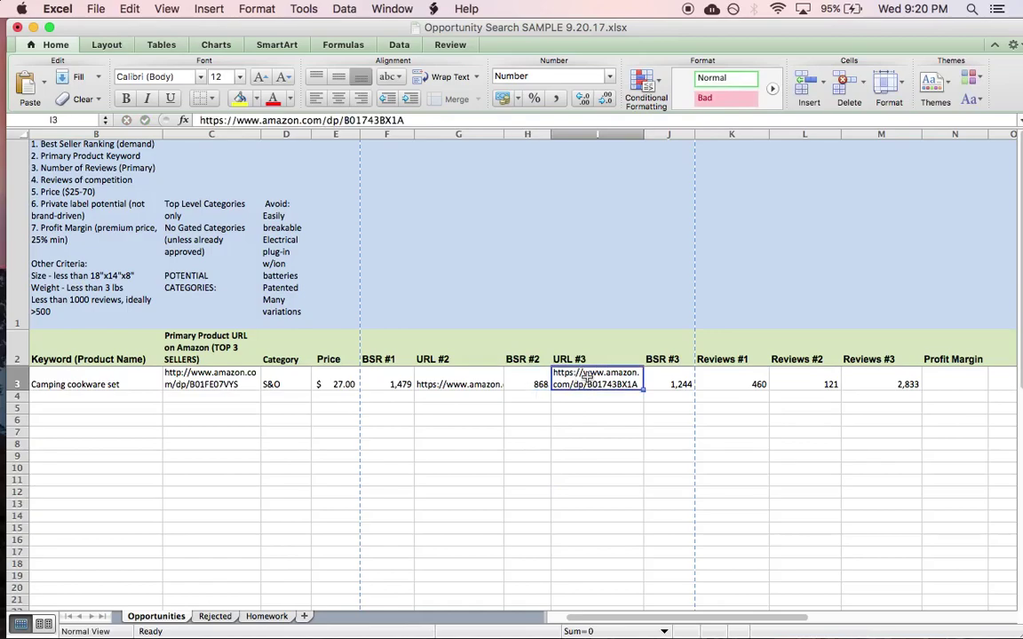
{"action": "key", "text": "super+c"}
{"action": "key", "text": "super+Tab"}
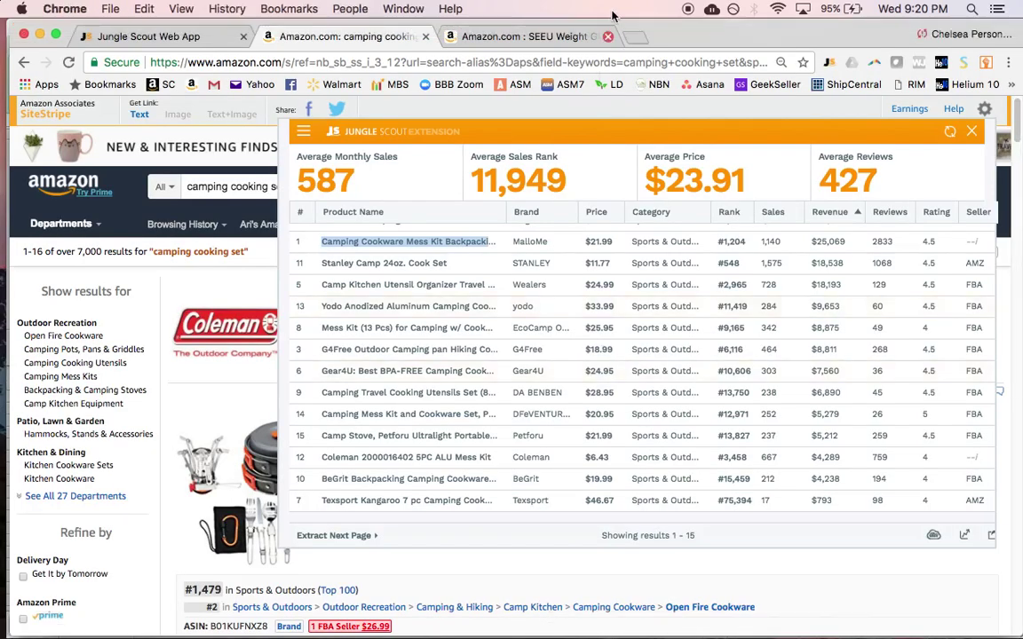
{"action": "left_click", "coordinate": [501, 36]}
{"action": "left_click", "coordinate": [533, 61]}
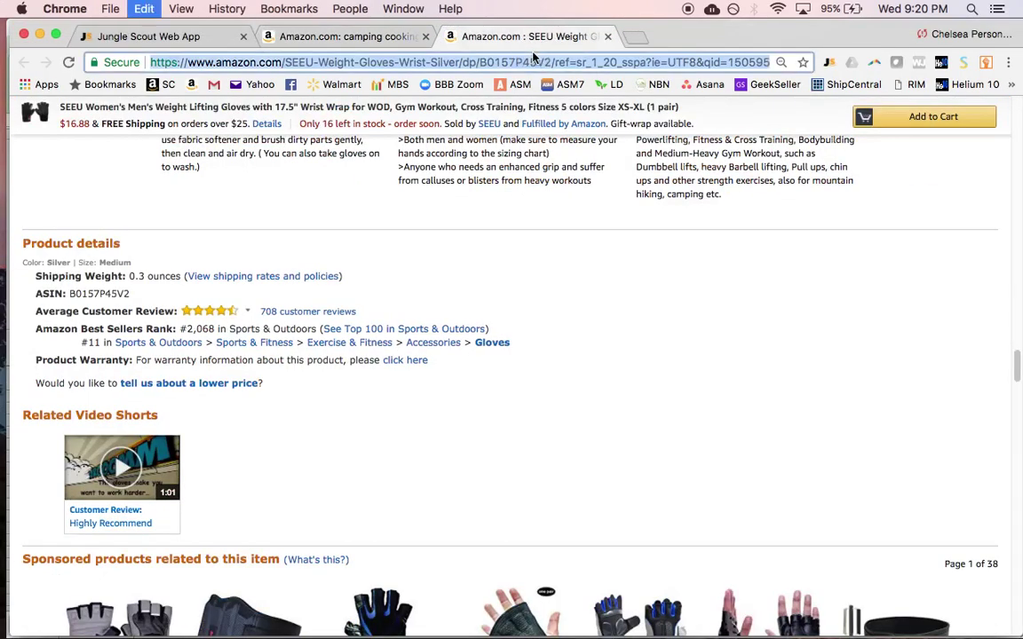
{"action": "key", "text": "super+v"}
{"action": "key", "text": "Return"}
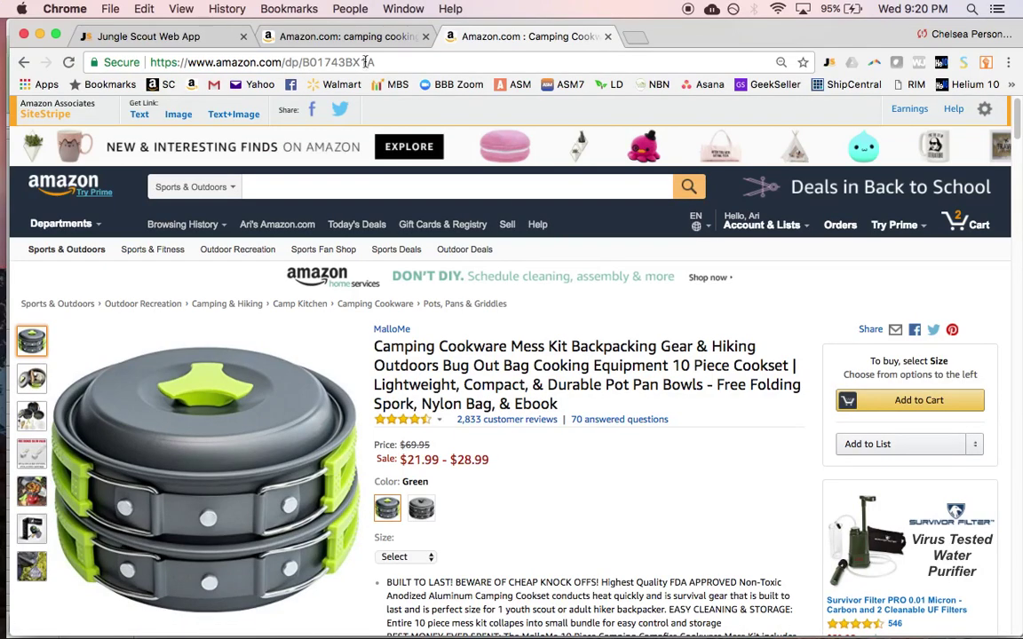
{"action": "left_click", "coordinate": [333, 36]}
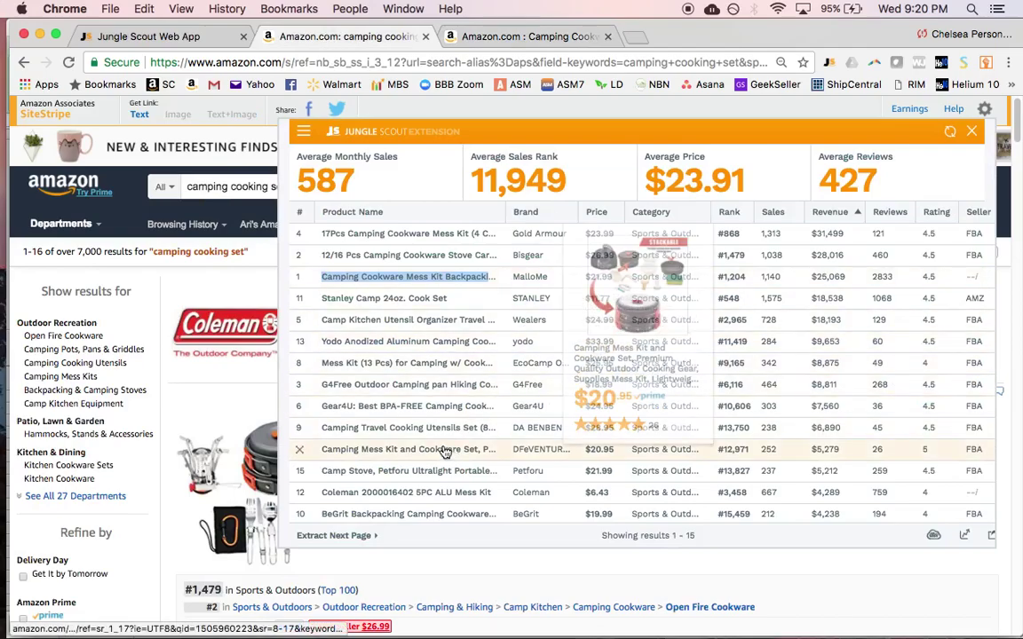
{"action": "key", "text": "super+Tab"}
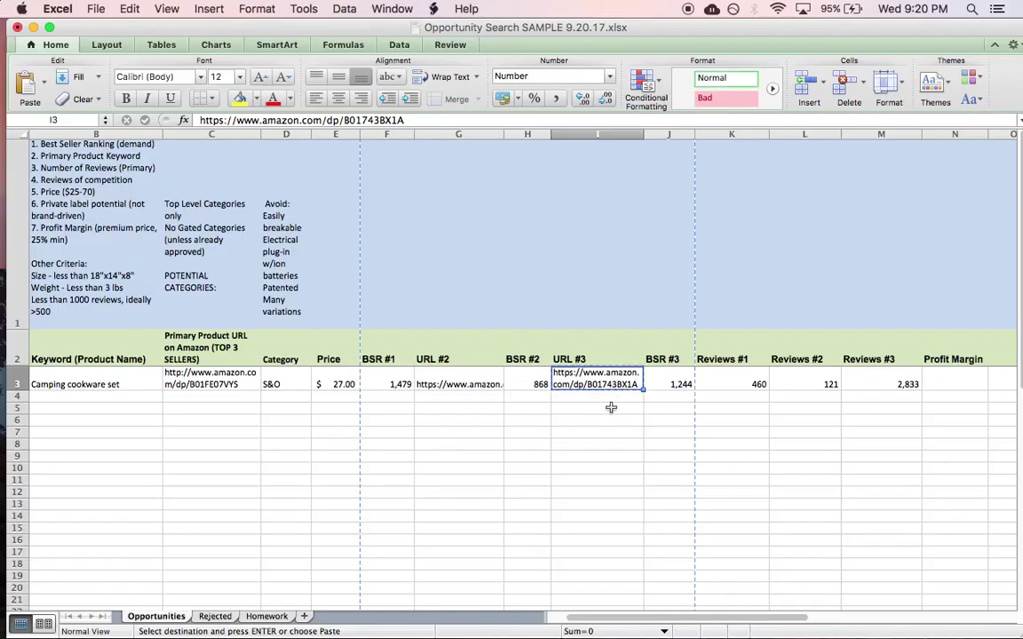
Enter a profit margin of 33% for the camping cookware set in N3
{"action": "left_click", "coordinate": [677, 385]}
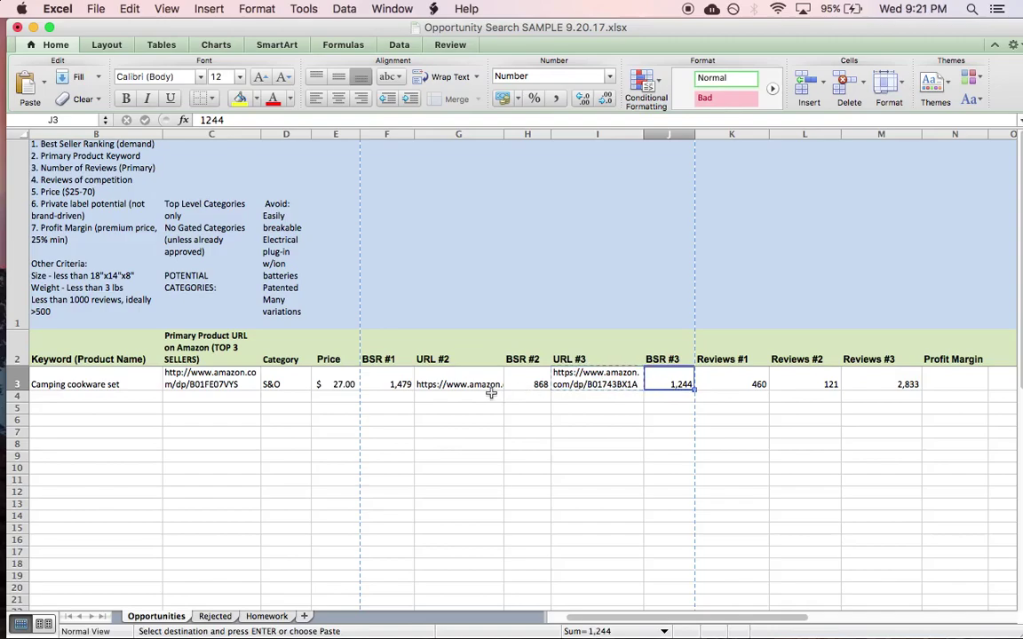
{"action": "left_click", "coordinate": [958, 386]}
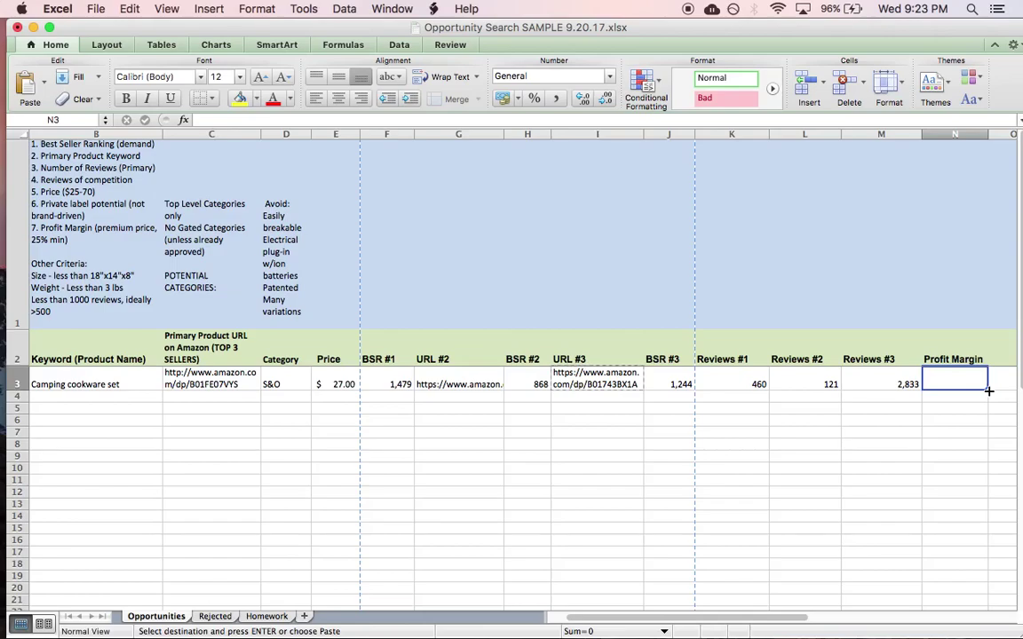
{"action": "type", "text": "33%"}
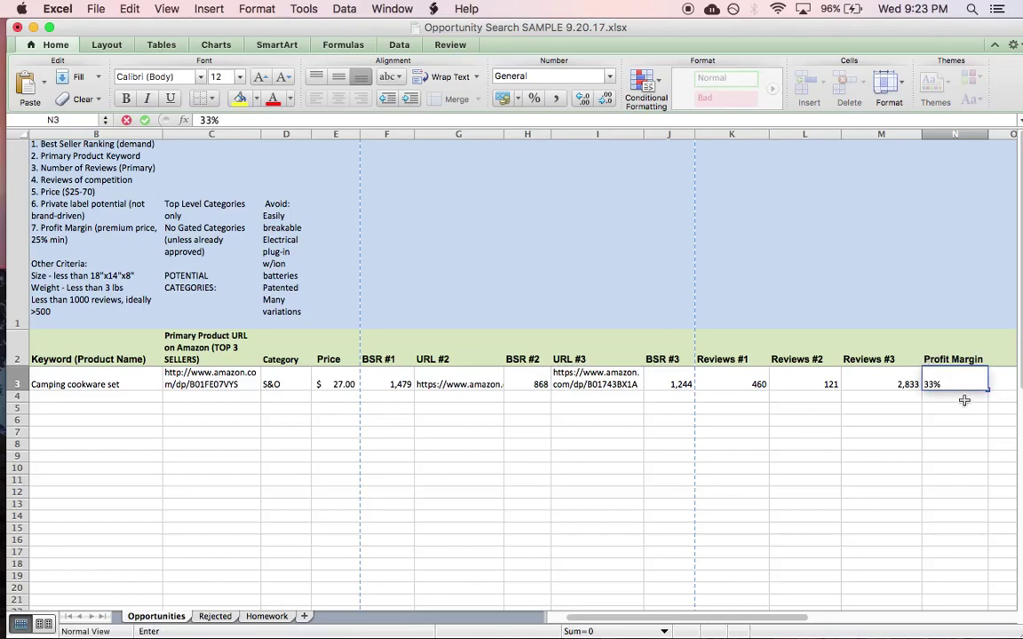
{"action": "key", "text": "Return"}
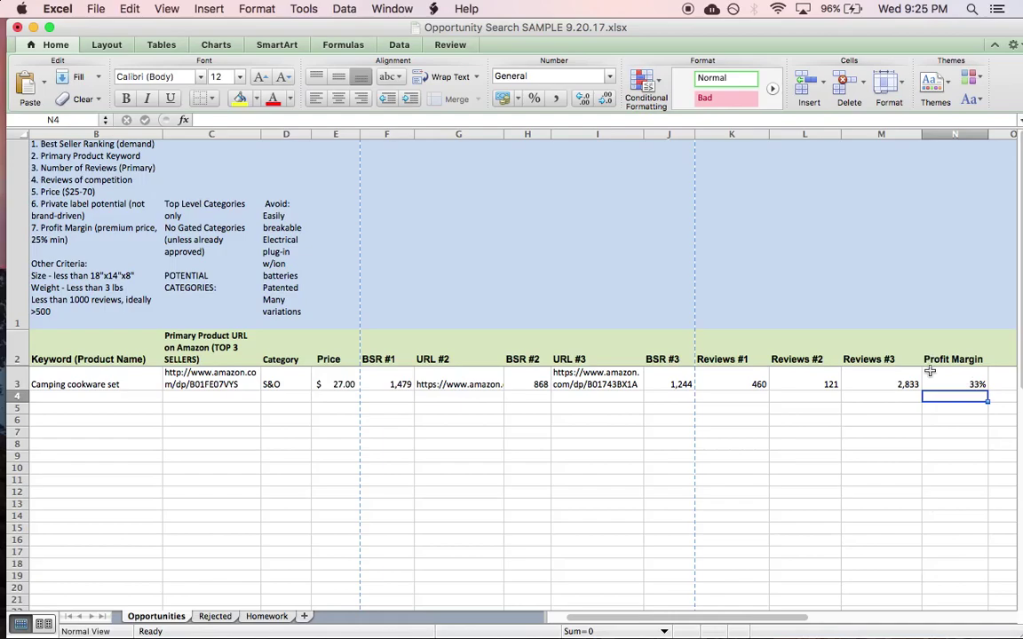
Switch to Chrome and close the Jungle Scout extension results over the Amazon camping cooking set search
{"action": "key", "text": "super+Tab"}
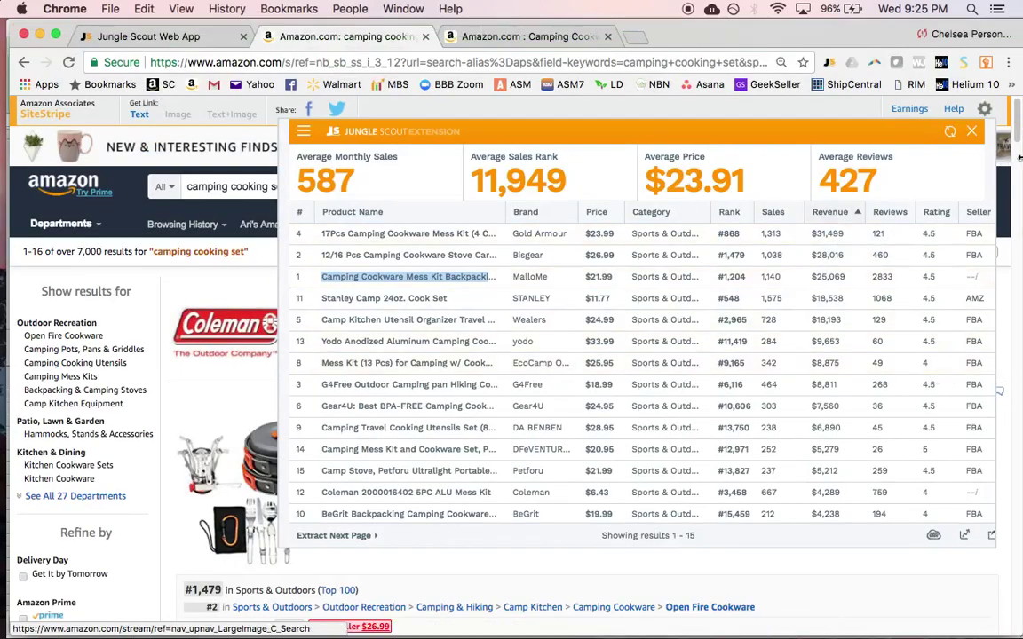
{"action": "left_click", "coordinate": [979, 132]}
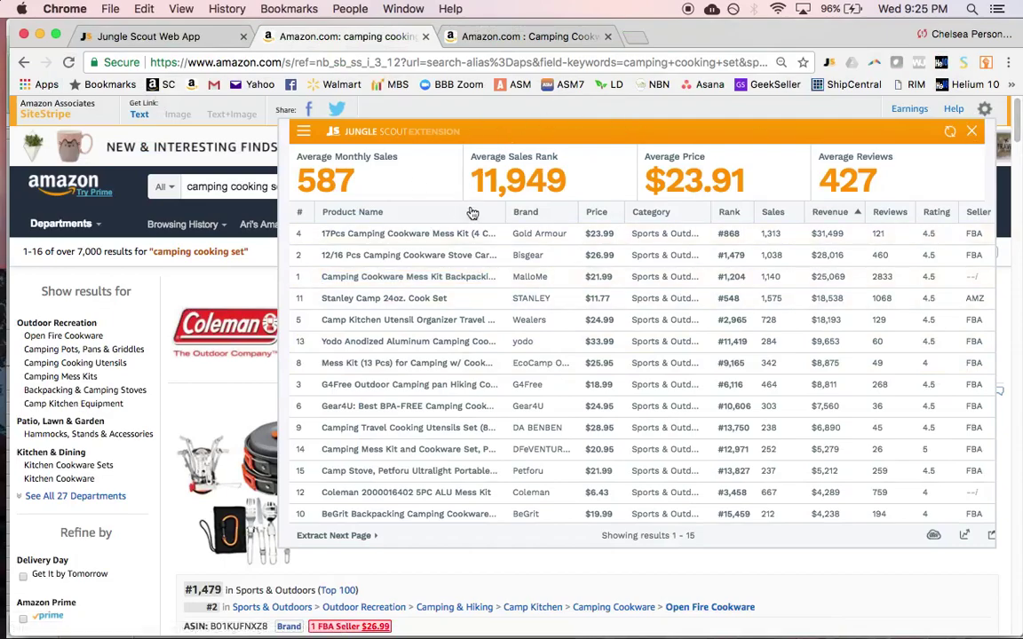
{"action": "left_click", "coordinate": [971, 132]}
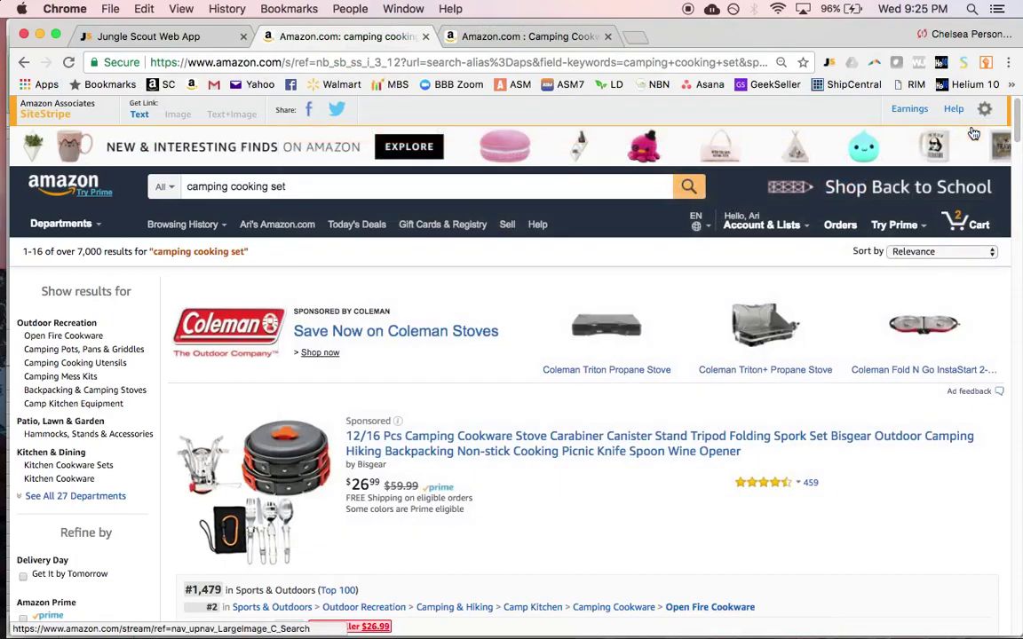
{"action": "scroll", "coordinate": [435, 390], "scroll_direction": "down", "scroll_amount": 1}
{"action": "scroll", "coordinate": [434, 391], "scroll_direction": "up", "scroll_amount": 1}
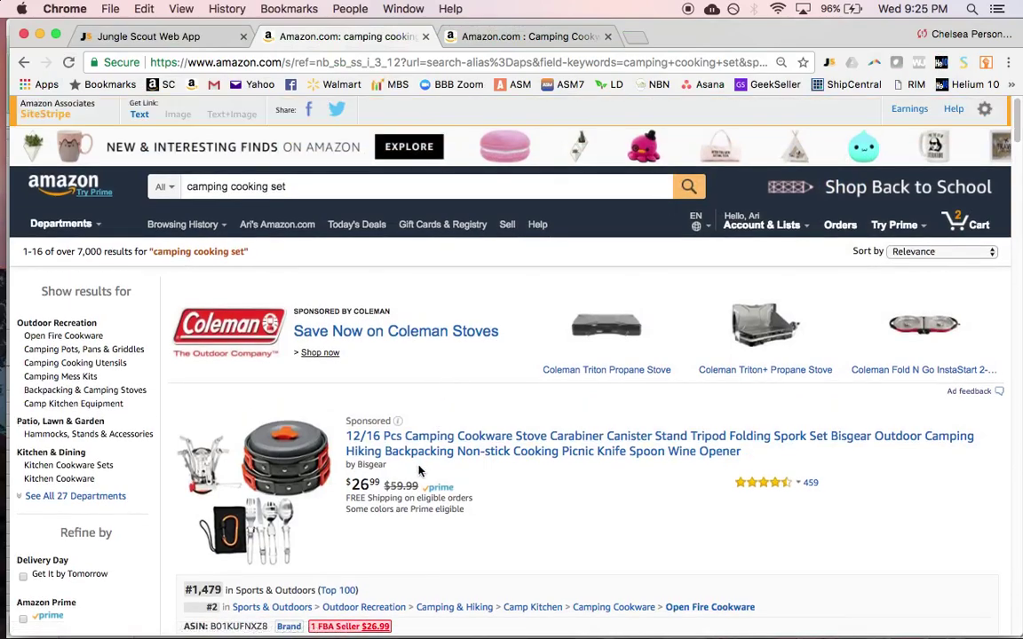
Go to the Jungle Scout Web App's Product Database, look through its product results and return to the Database Filter Options
{"action": "left_click", "coordinate": [162, 37]}
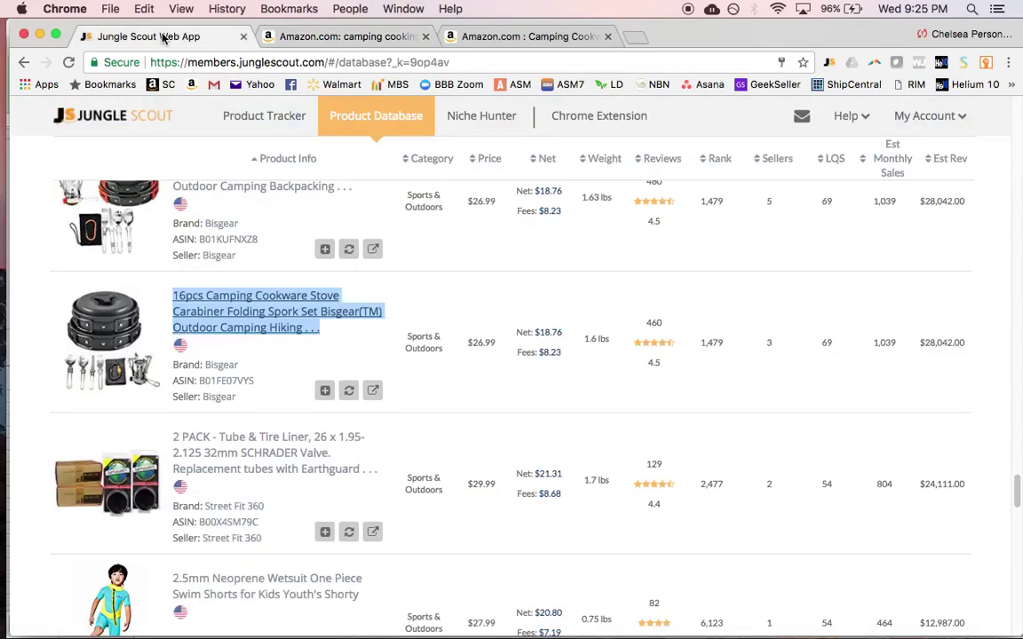
{"action": "scroll", "coordinate": [205, 359], "scroll_direction": "down", "scroll_amount": 10}
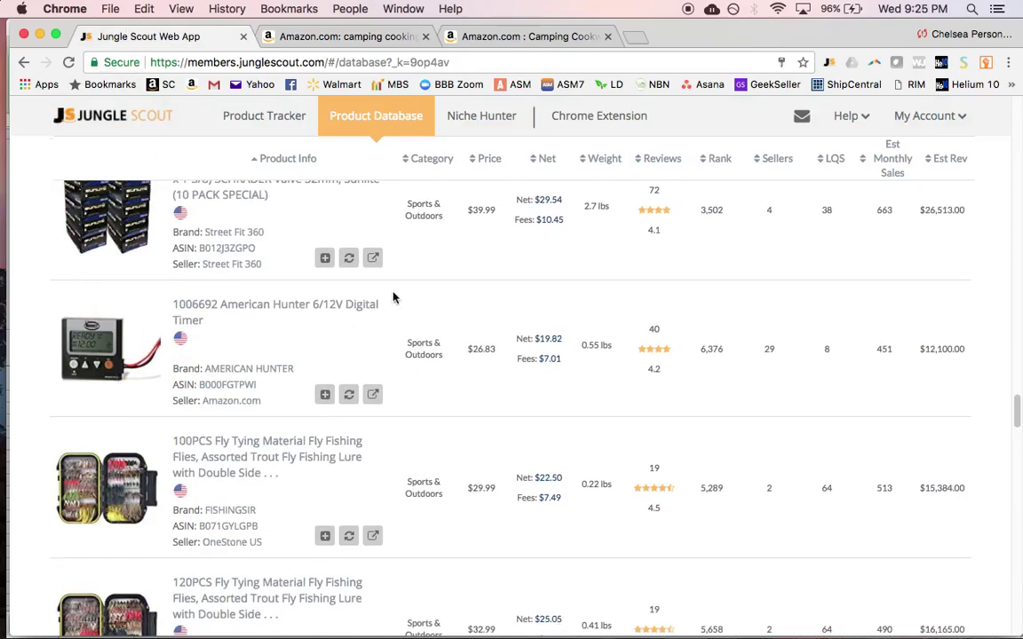
{"action": "scroll", "coordinate": [267, 420], "scroll_direction": "up", "scroll_amount": 3}
{"action": "scroll", "coordinate": [267, 419], "scroll_direction": "up", "scroll_amount": 20}
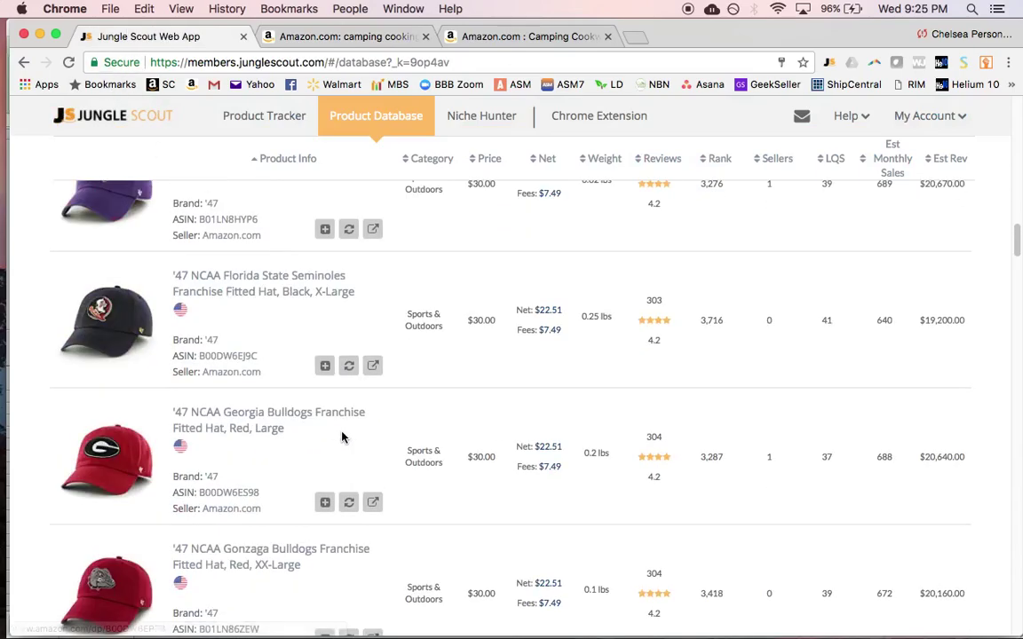
{"action": "scroll", "coordinate": [374, 421], "scroll_direction": "up", "scroll_amount": 5}
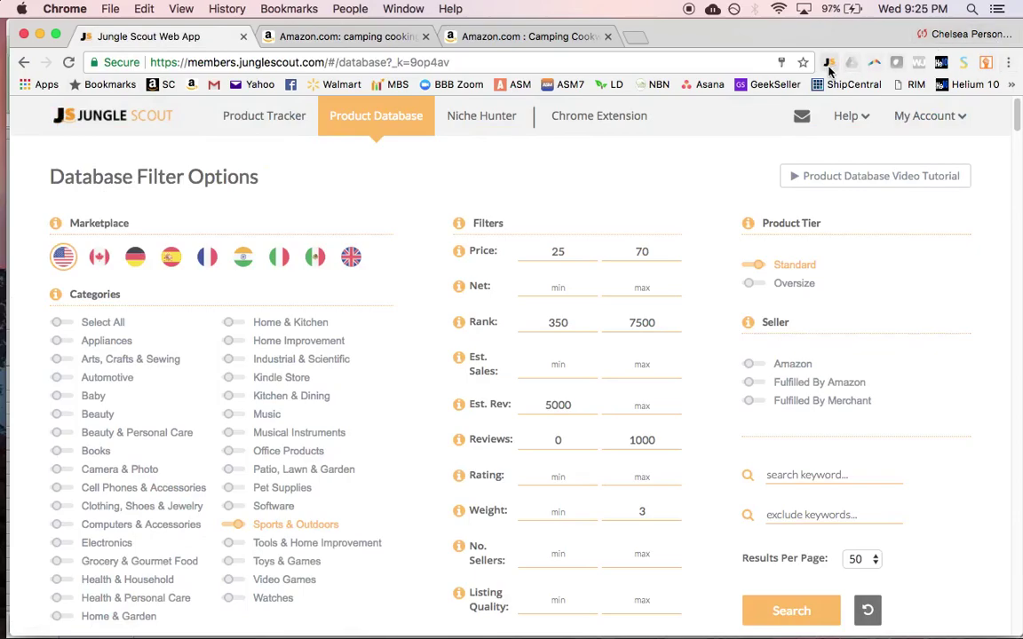